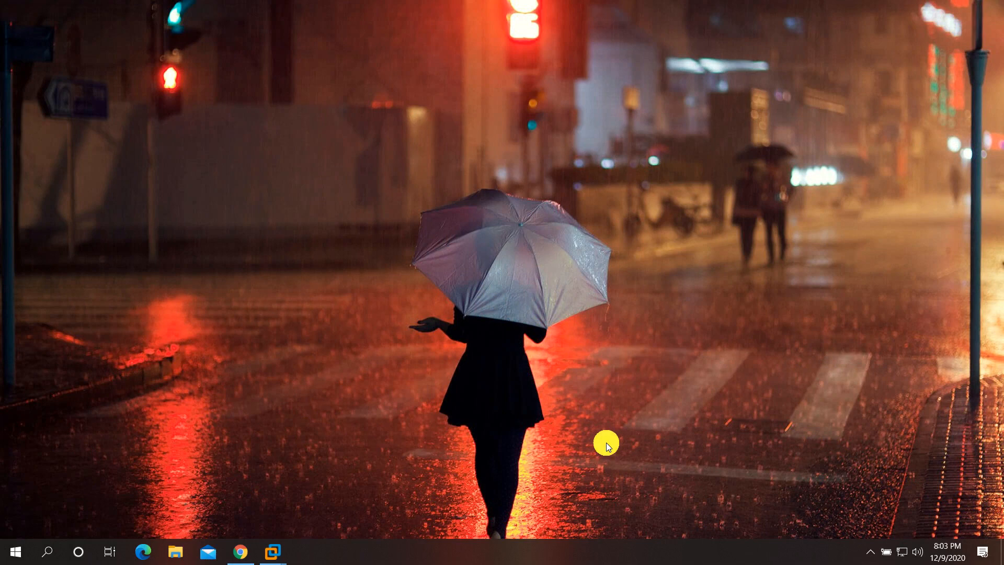
Review the feature list on the VeraCrypt home page, then hide the browser.
{"action": "left_click", "coordinate": [240, 551]}
{"action": "scroll", "coordinate": [413, 303], "scroll_direction": "up", "scroll_amount": 6}
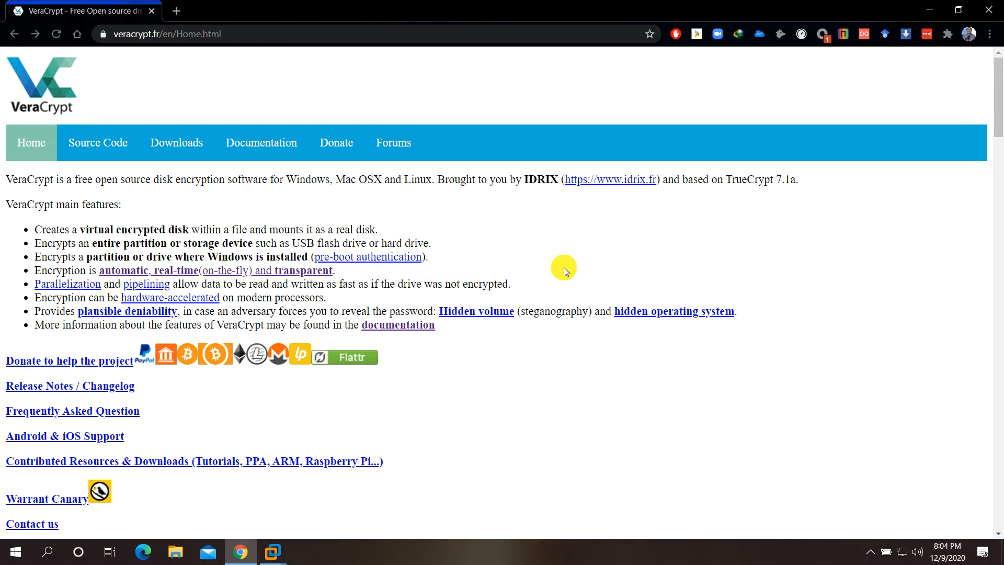
{"action": "left_click_drag", "start_coordinate": [36, 230], "coordinate": [458, 335]}
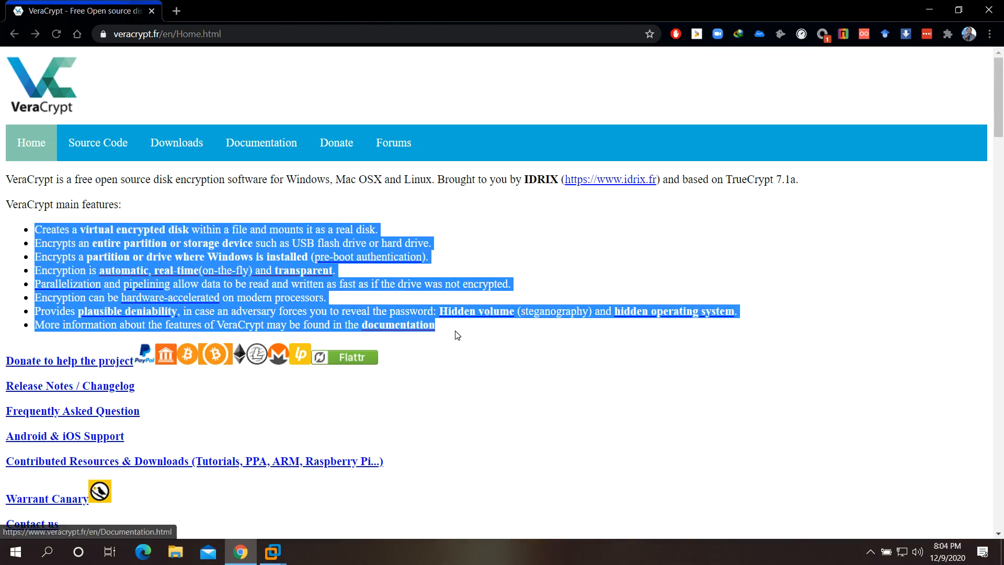
{"action": "left_click", "coordinate": [480, 331]}
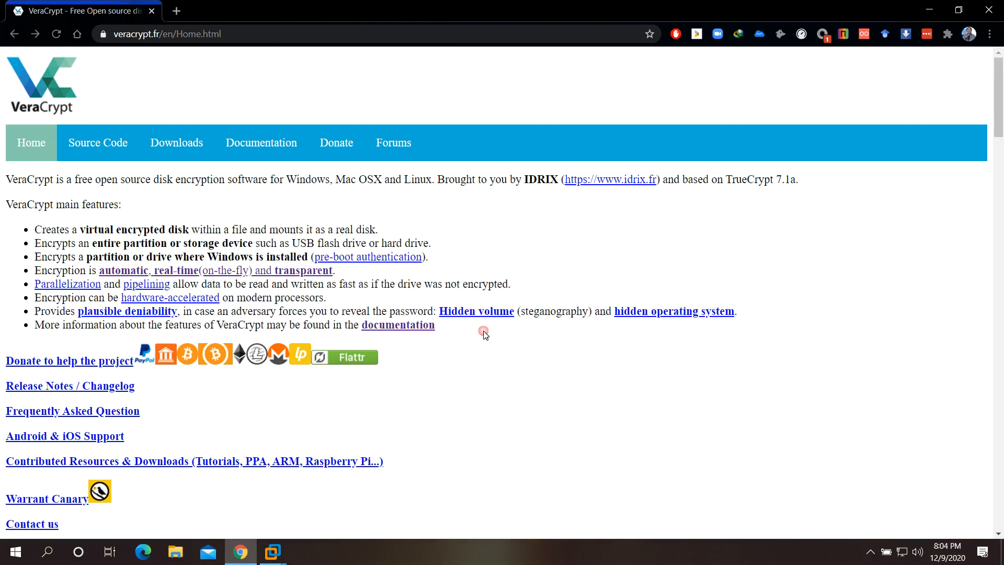
{"action": "left_click", "coordinate": [929, 10]}
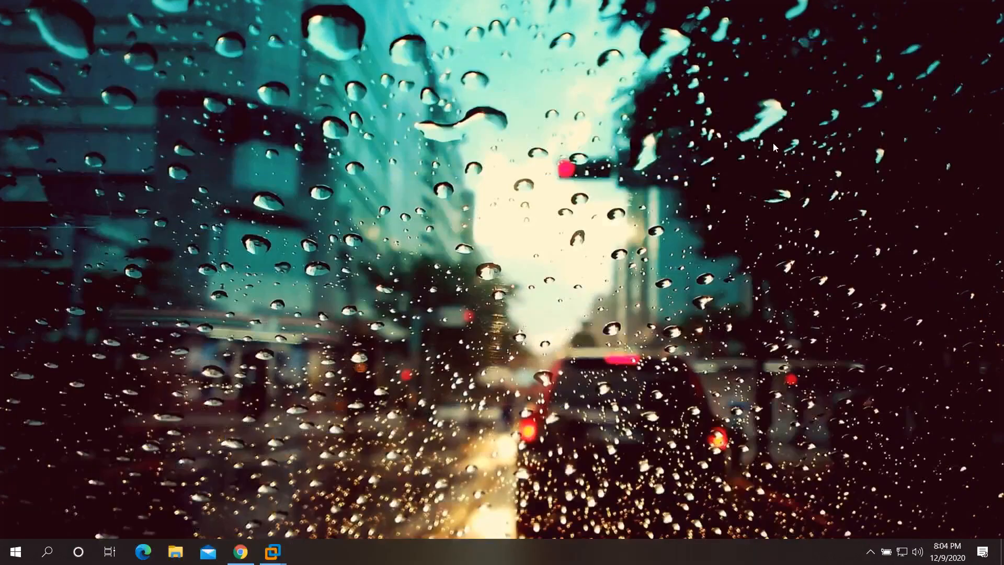
Switch to the WIN10-DST VM and initialize Disk 2 as MBR in Disk Management.
{"action": "left_click", "coordinate": [277, 552]}
{"action": "left_click", "coordinate": [341, 503]}
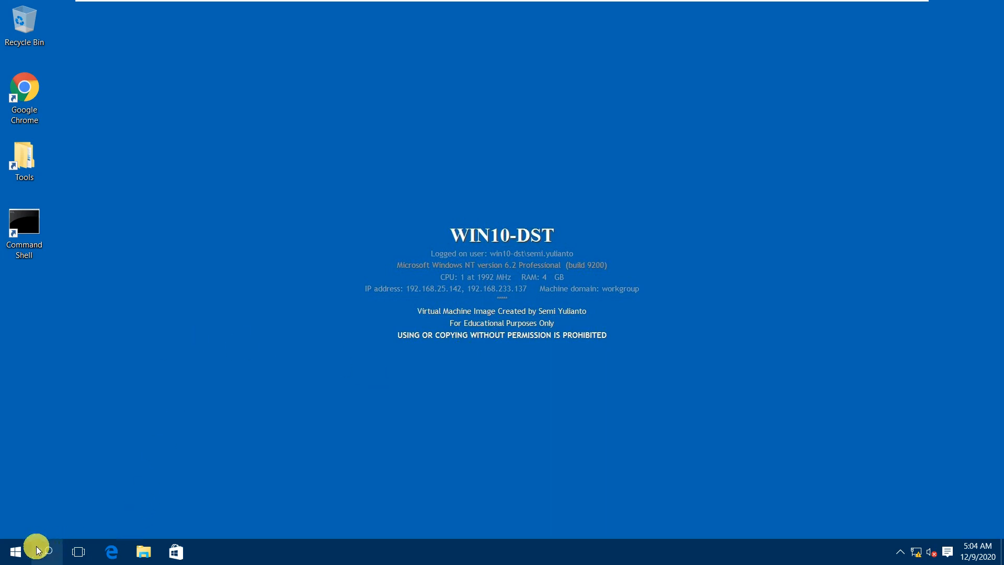
{"action": "right_click", "coordinate": [17, 551]}
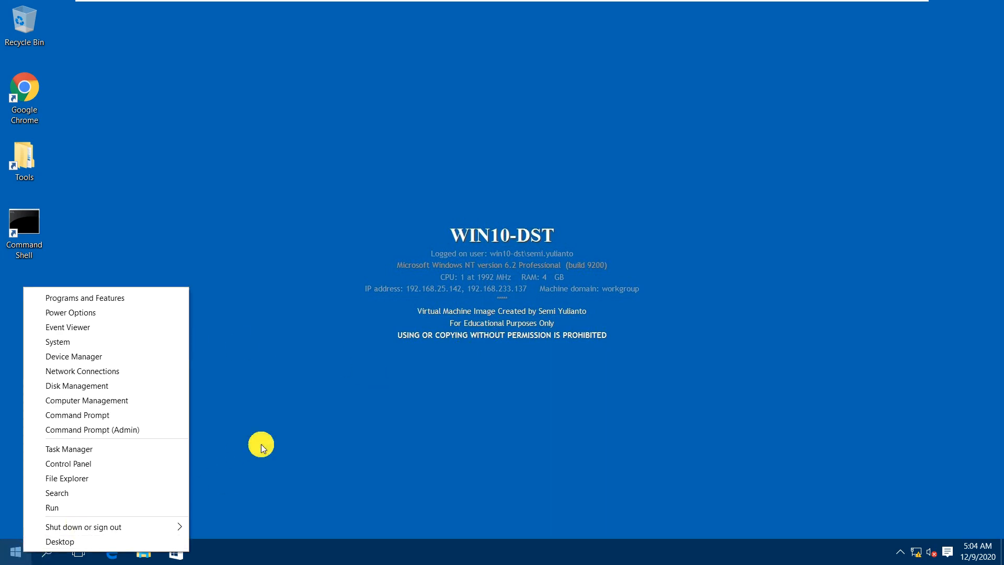
{"action": "left_click", "coordinate": [113, 387]}
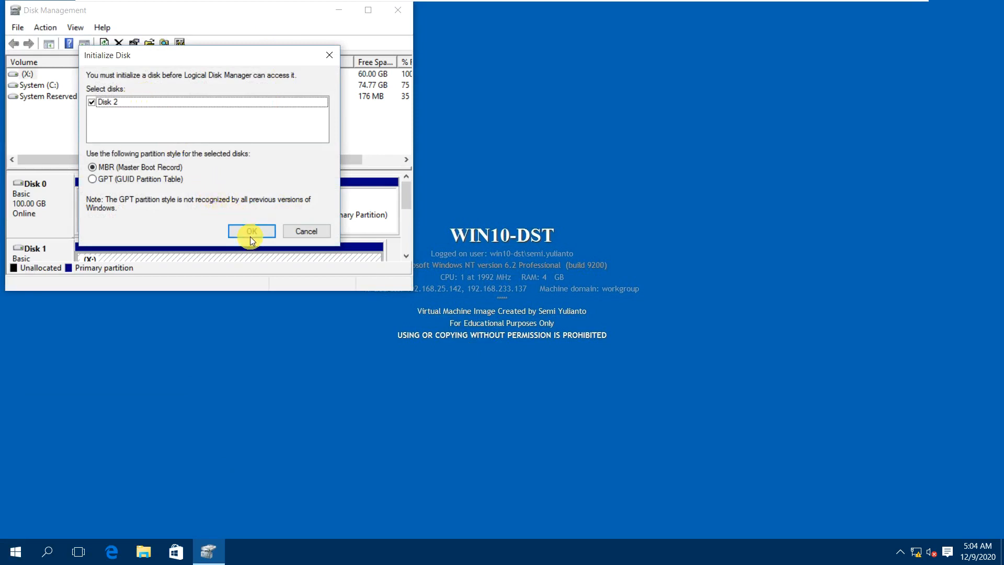
{"action": "left_click", "coordinate": [250, 230]}
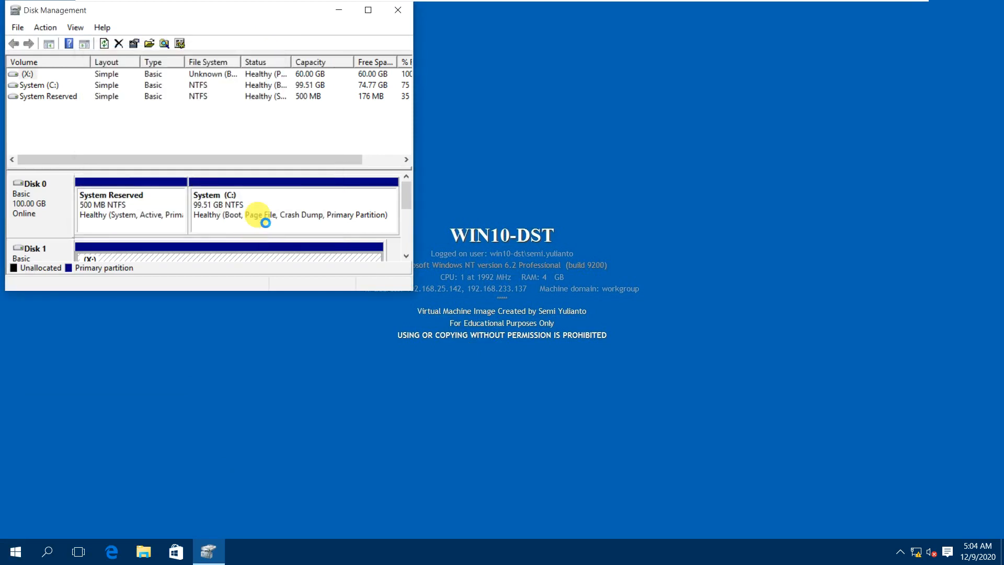
Maximize Disk Management and inspect Disk 1 and its X: partition.
{"action": "left_click_drag", "start_coordinate": [298, 16], "coordinate": [389, 45]}
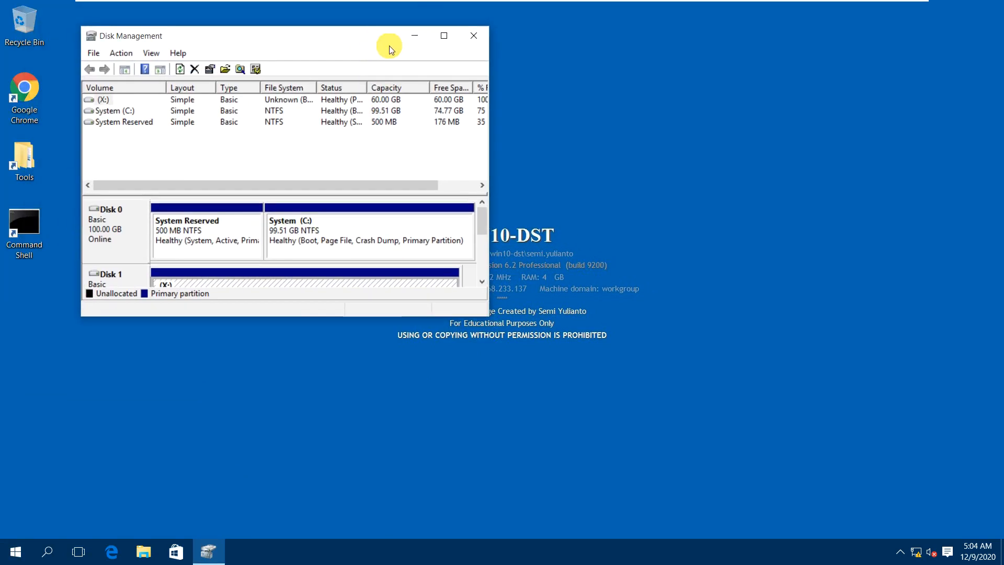
{"action": "left_click", "coordinate": [444, 36]}
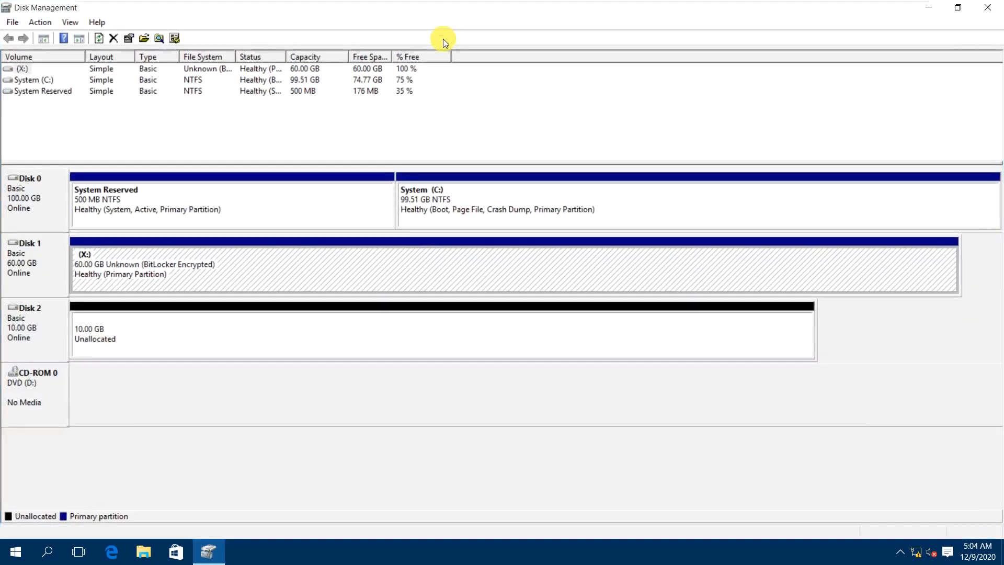
{"action": "left_click", "coordinate": [44, 263]}
{"action": "left_click", "coordinate": [139, 269]}
Close Disk Management and launch Manage BitLocker from a Start search for 'bitlo'.
{"action": "left_click", "coordinate": [985, 8]}
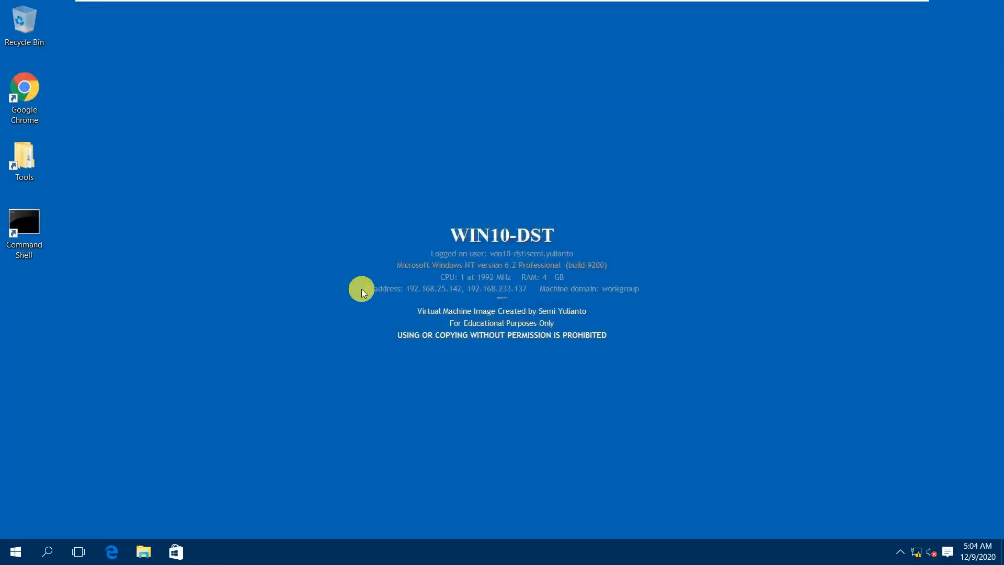
{"action": "left_click", "coordinate": [17, 550]}
{"action": "type", "text": "bitlo"}
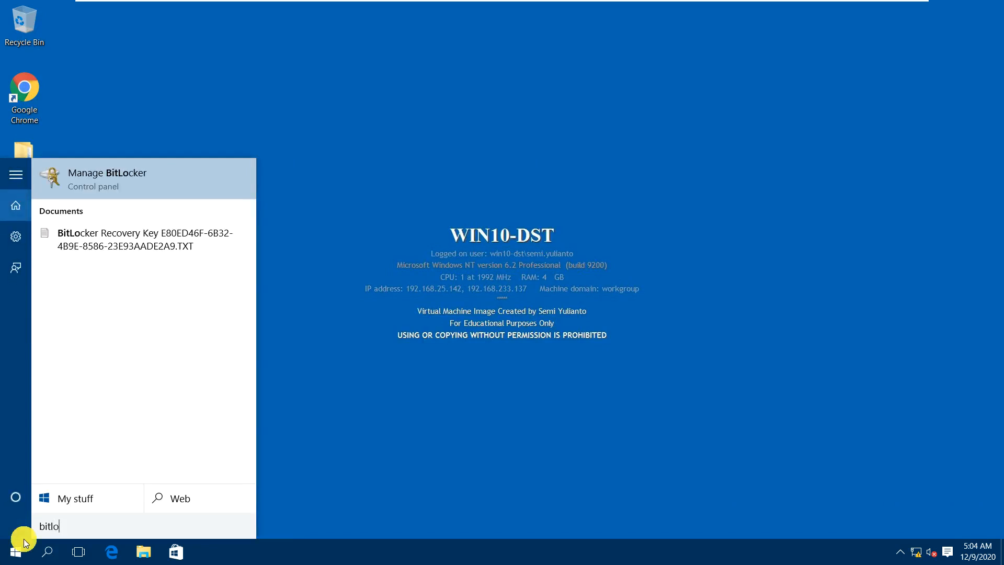
{"action": "key", "text": "Return"}
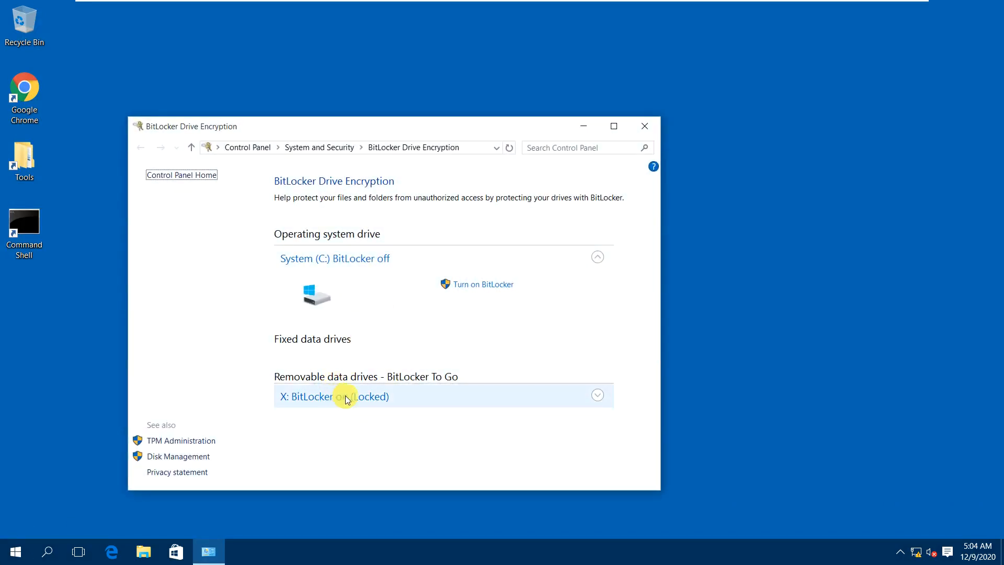
Unlock drive X: with its password, confirm it is empty, and maximize the BitLocker window.
{"action": "left_click", "coordinate": [389, 398]}
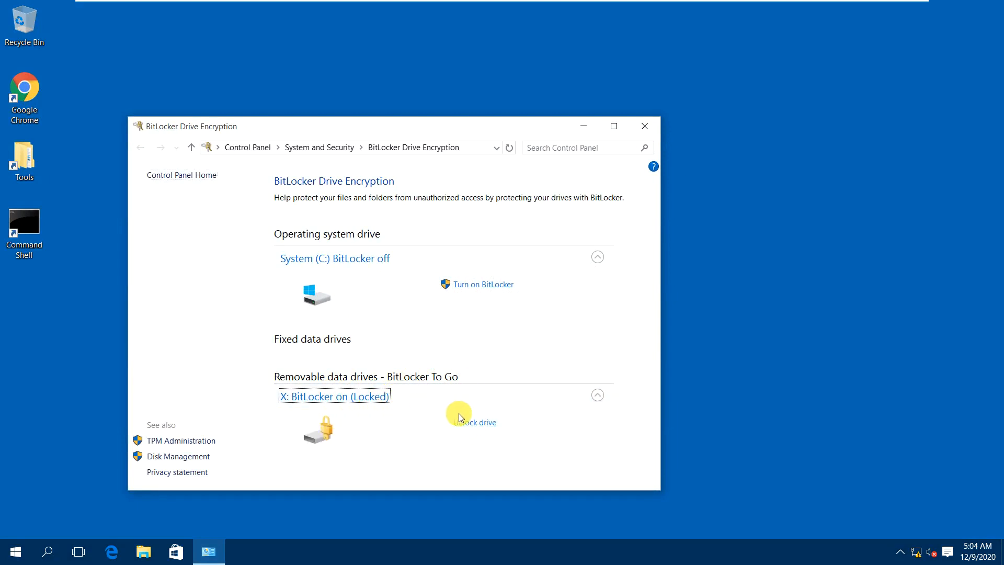
{"action": "left_click", "coordinate": [496, 424]}
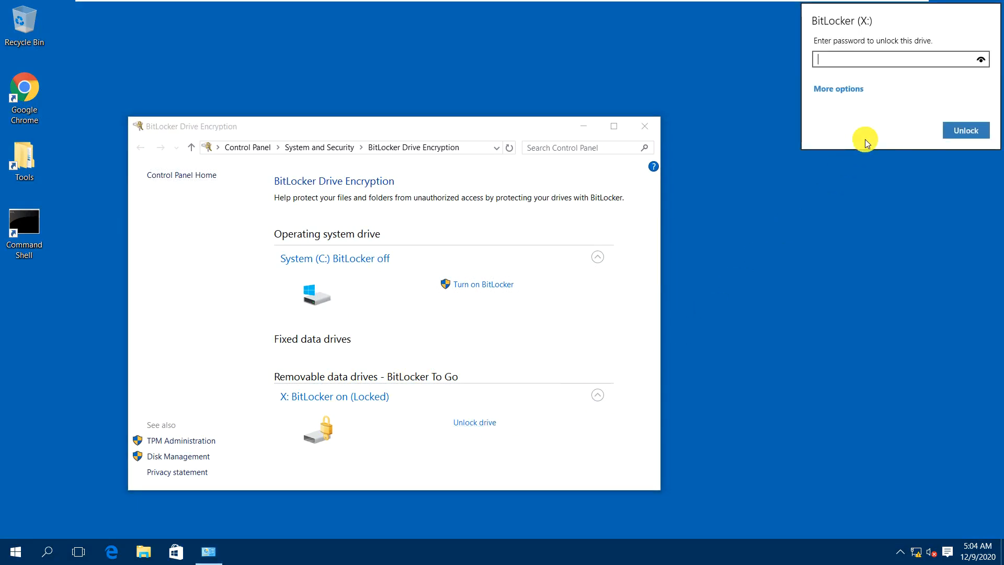
{"action": "type", "text": "********"}
{"action": "key", "text": "Return"}
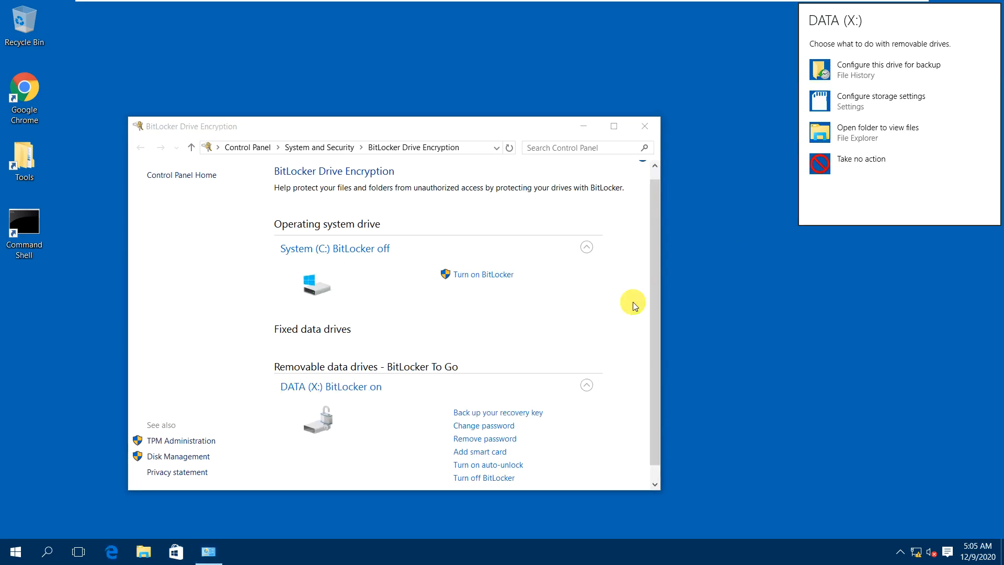
{"action": "left_click", "coordinate": [857, 137]}
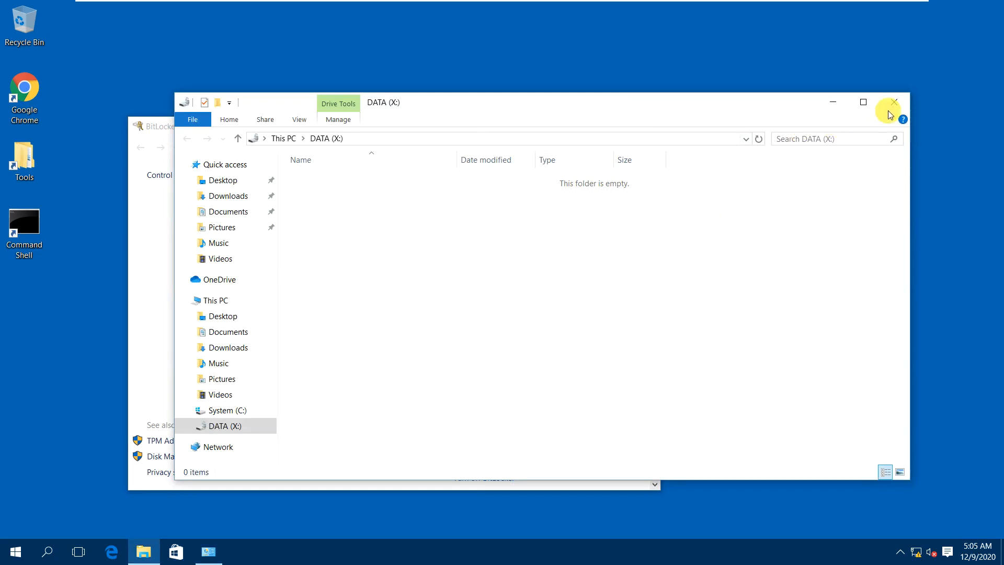
{"action": "left_click", "coordinate": [896, 105]}
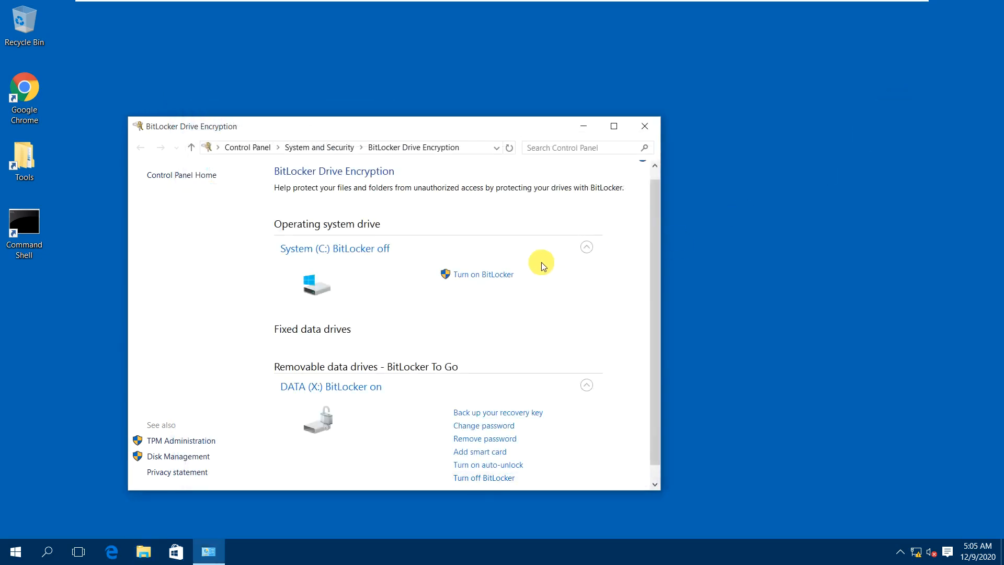
{"action": "left_click", "coordinate": [612, 127]}
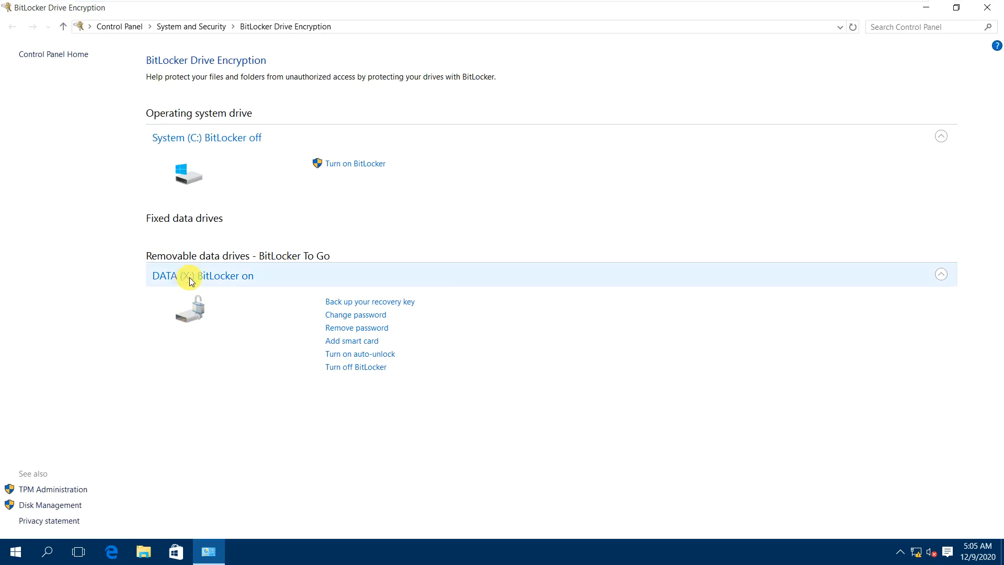
{"action": "left_click", "coordinate": [377, 304]}
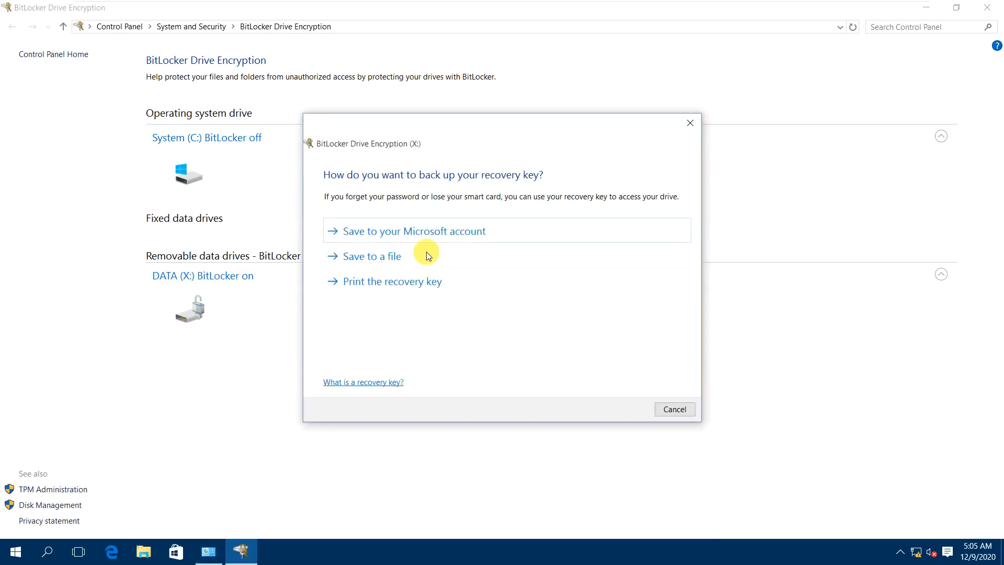
{"action": "left_click", "coordinate": [397, 264]}
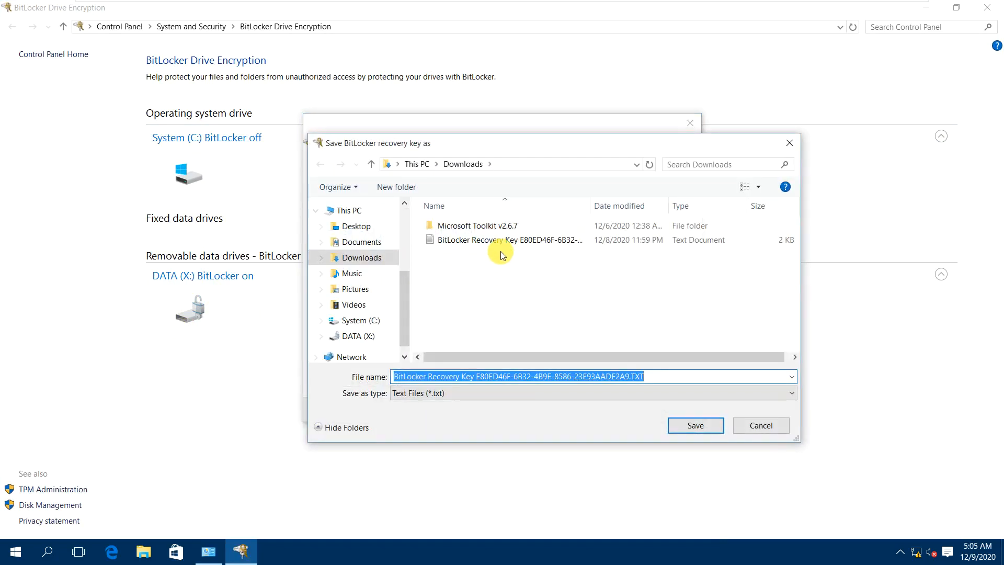
{"action": "left_click", "coordinate": [500, 252]}
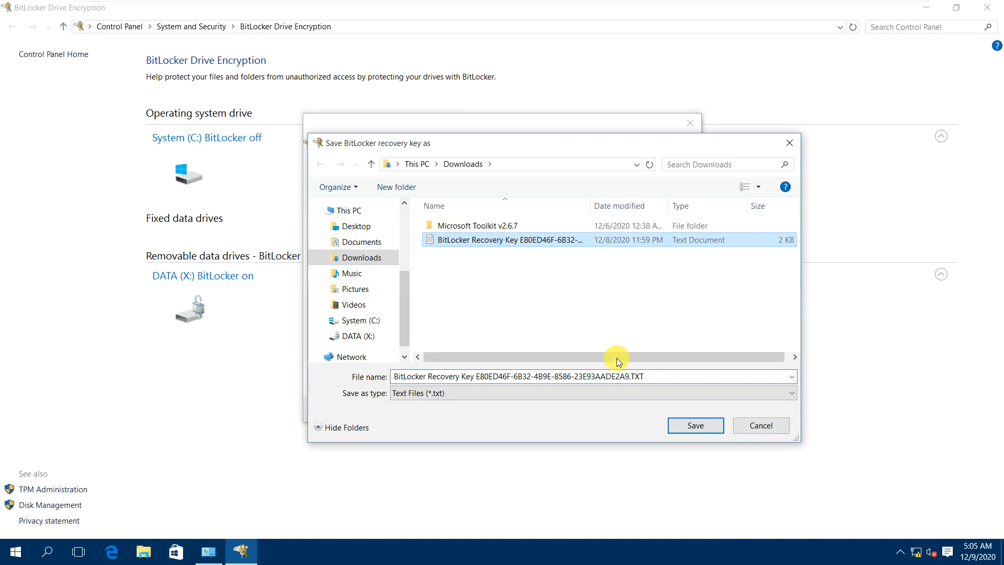
{"action": "left_click", "coordinate": [691, 423]}
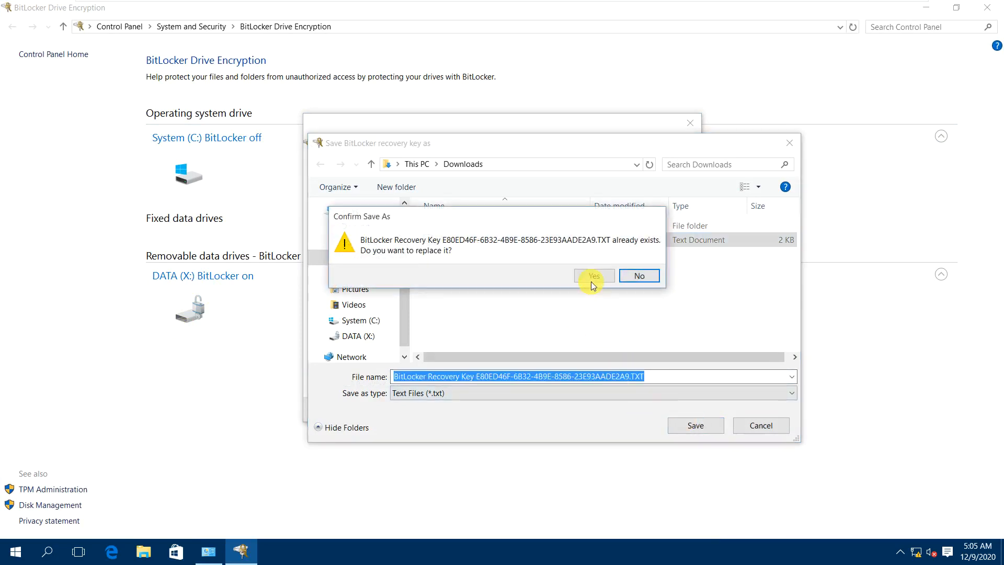
{"action": "left_click", "coordinate": [593, 277]}
{"action": "left_click", "coordinate": [615, 283]}
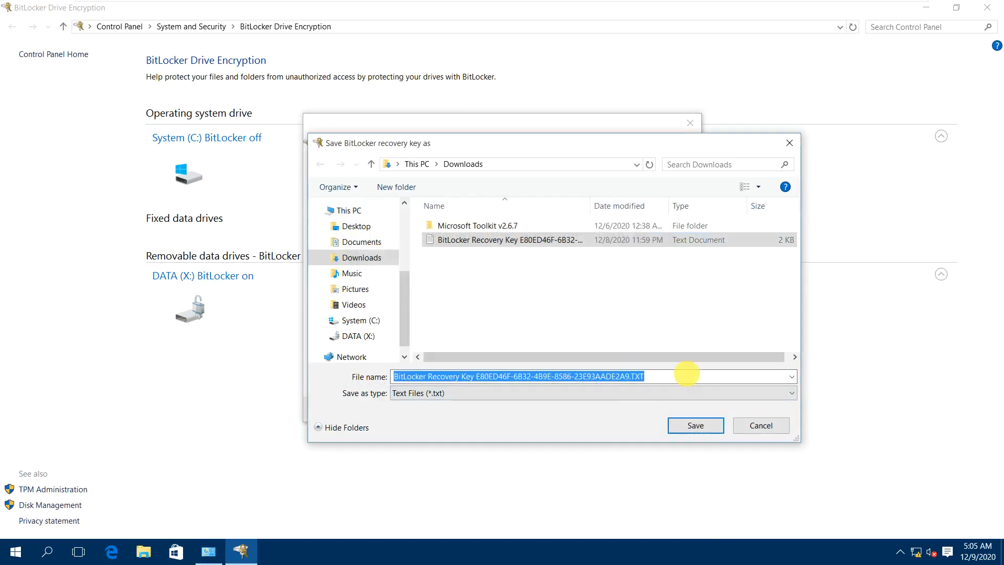
{"action": "left_click", "coordinate": [752, 427]}
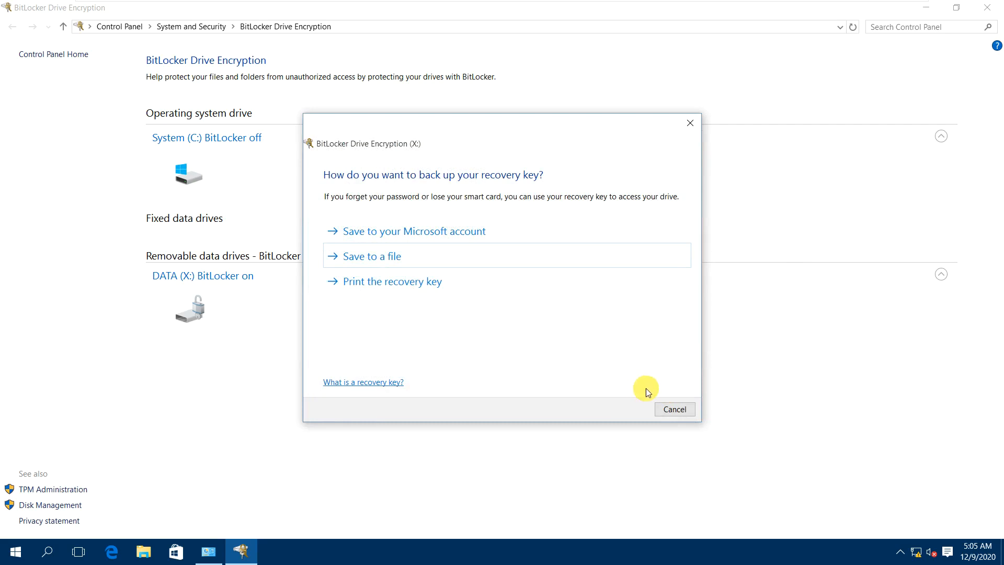
{"action": "left_click", "coordinate": [674, 409]}
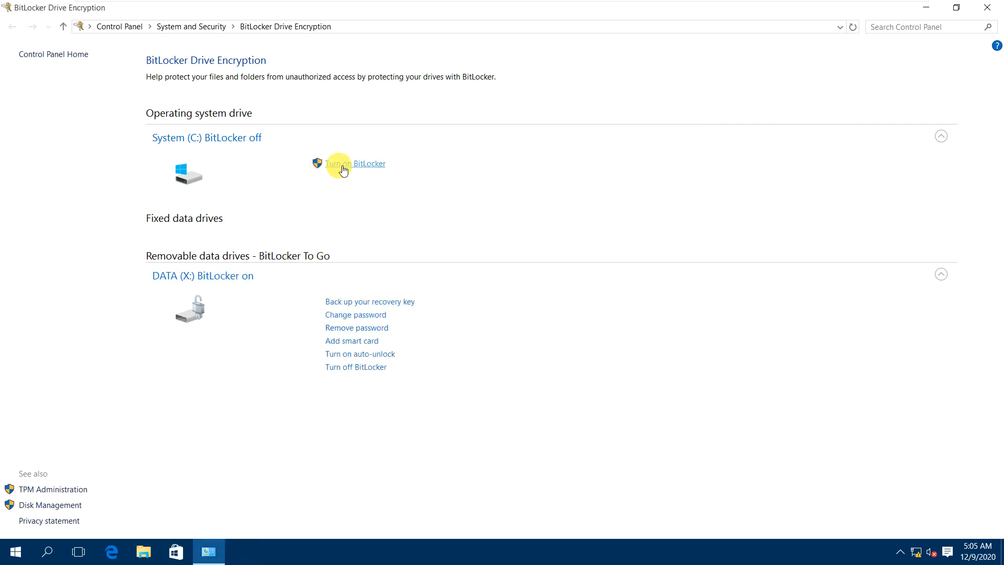
{"action": "left_click", "coordinate": [343, 166]}
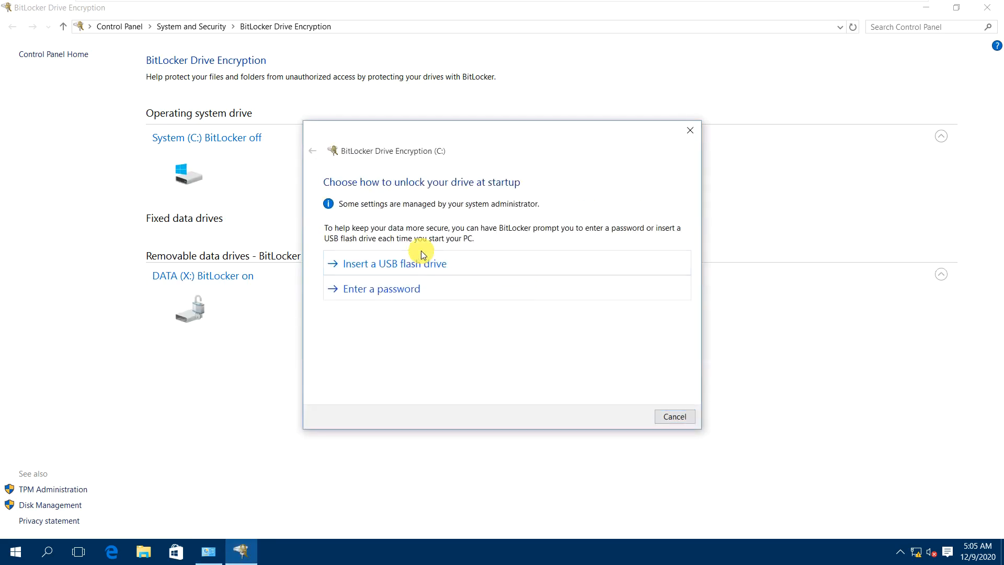
{"action": "left_click", "coordinate": [689, 130]}
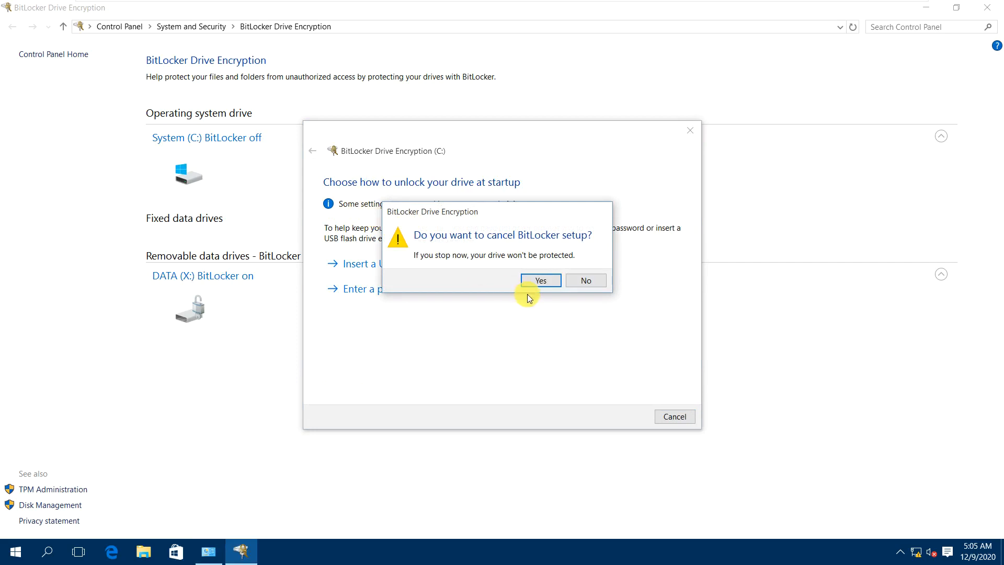
{"action": "left_click", "coordinate": [540, 280]}
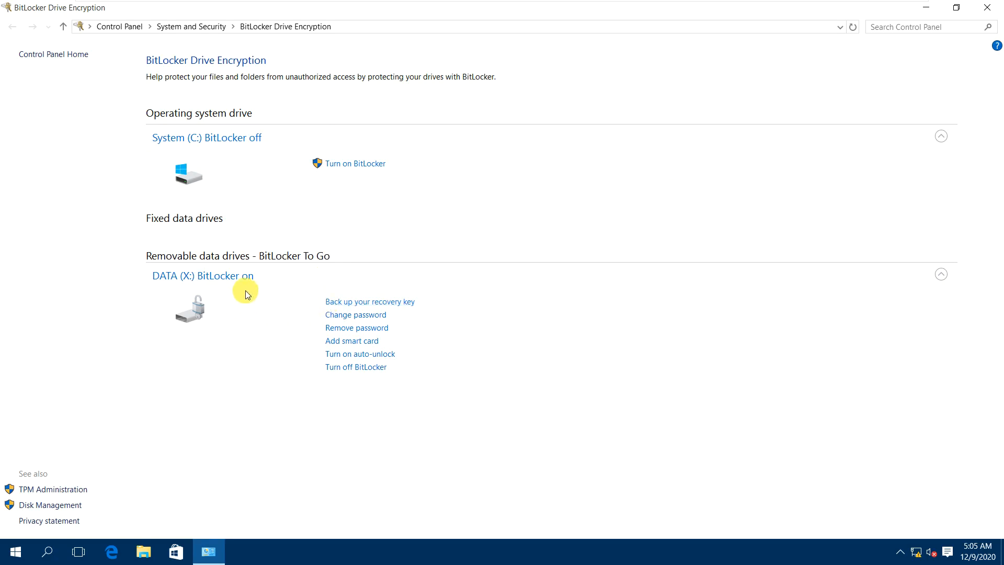
{"action": "left_click", "coordinate": [365, 355]}
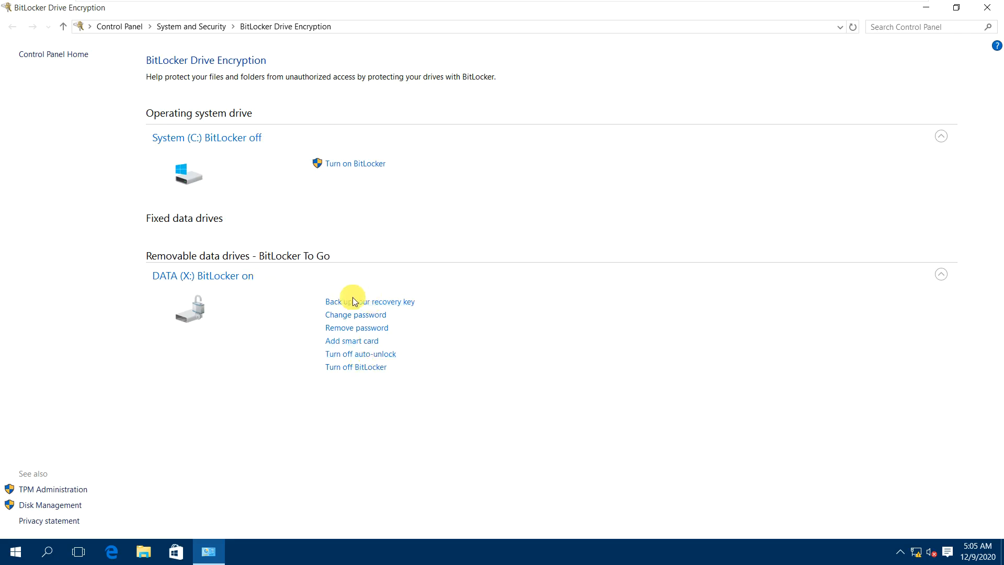
{"action": "left_click", "coordinate": [248, 282]}
{"action": "left_click", "coordinate": [249, 279]}
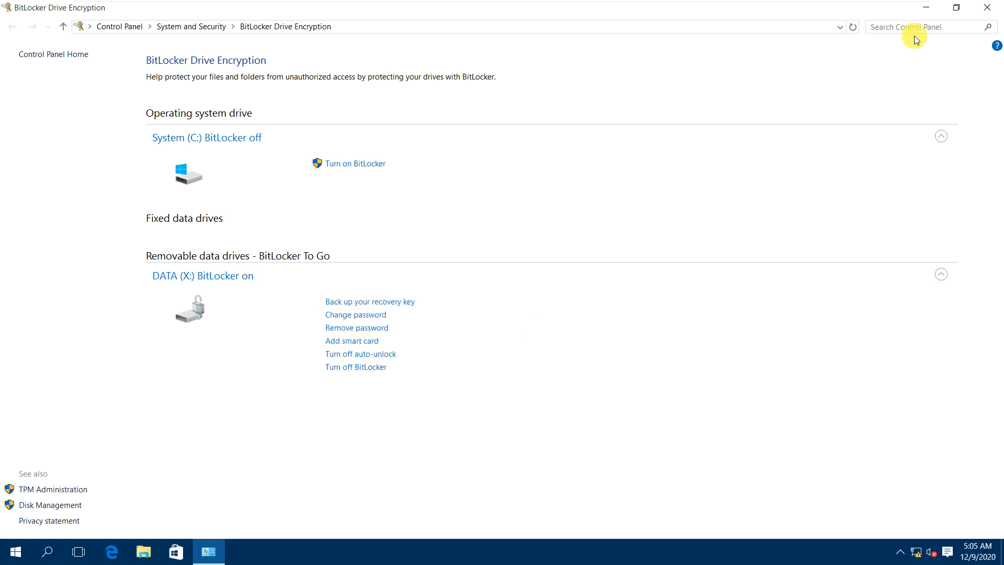
{"action": "left_click", "coordinate": [143, 551]}
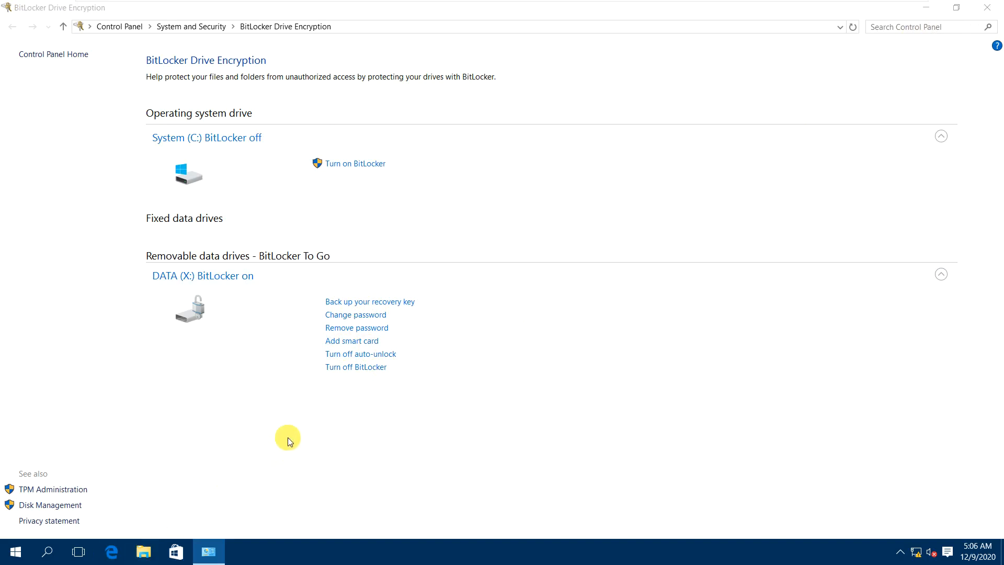
{"action": "left_click", "coordinate": [233, 317]}
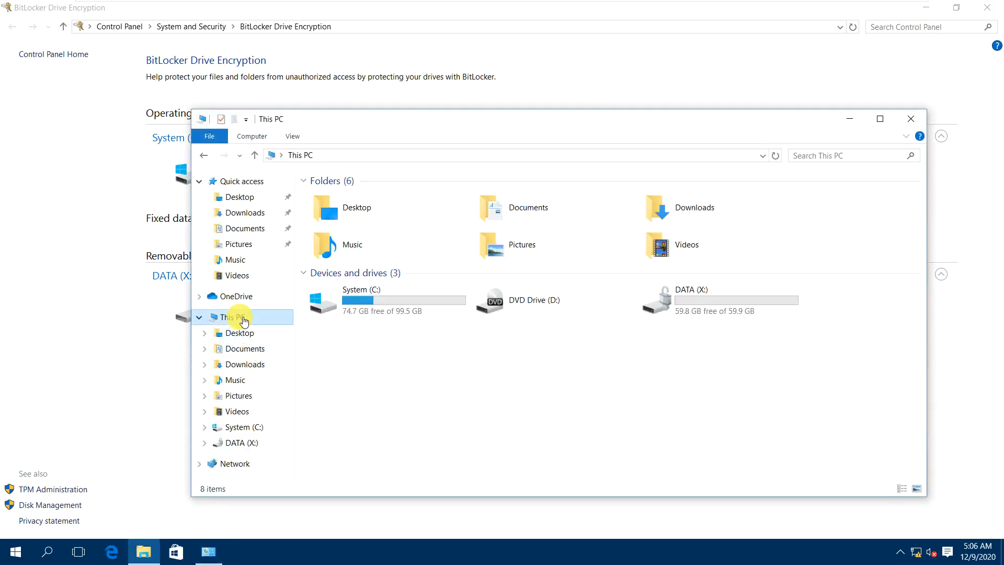
{"action": "double_click", "coordinate": [710, 317]}
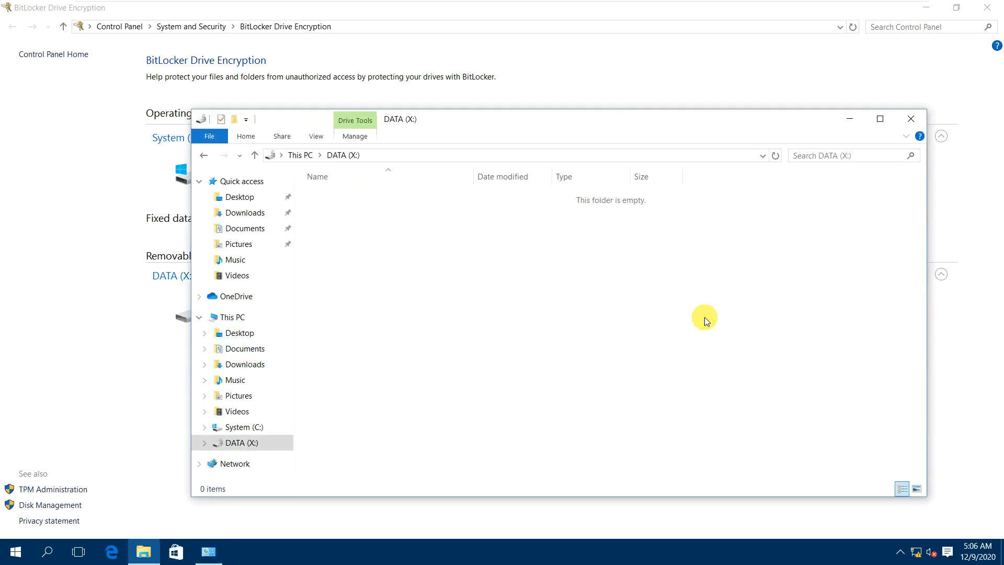
{"action": "left_click", "coordinate": [908, 124]}
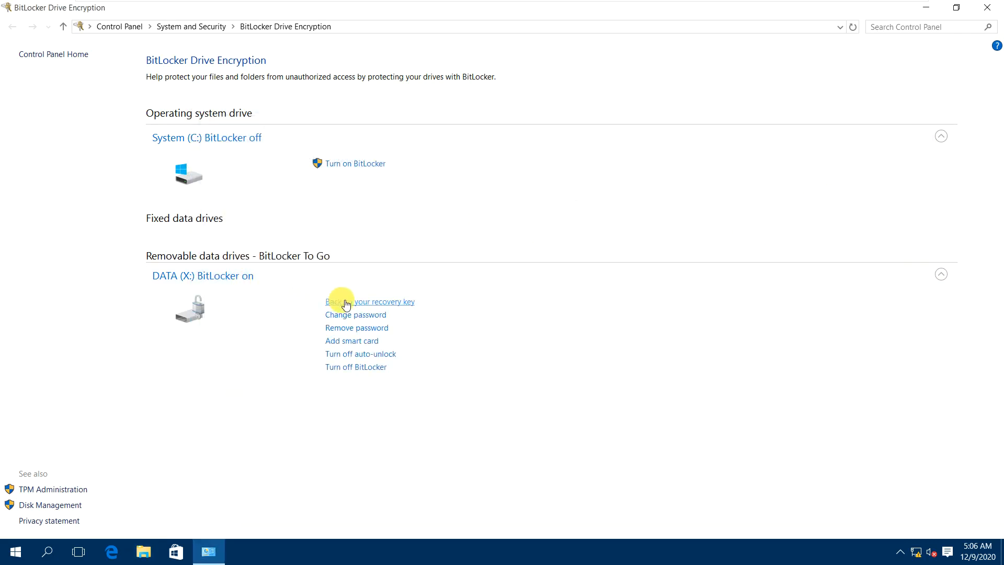
Decrypt drive X:, then turn BitLocker back on with a new password.
{"action": "left_click", "coordinate": [365, 369]}
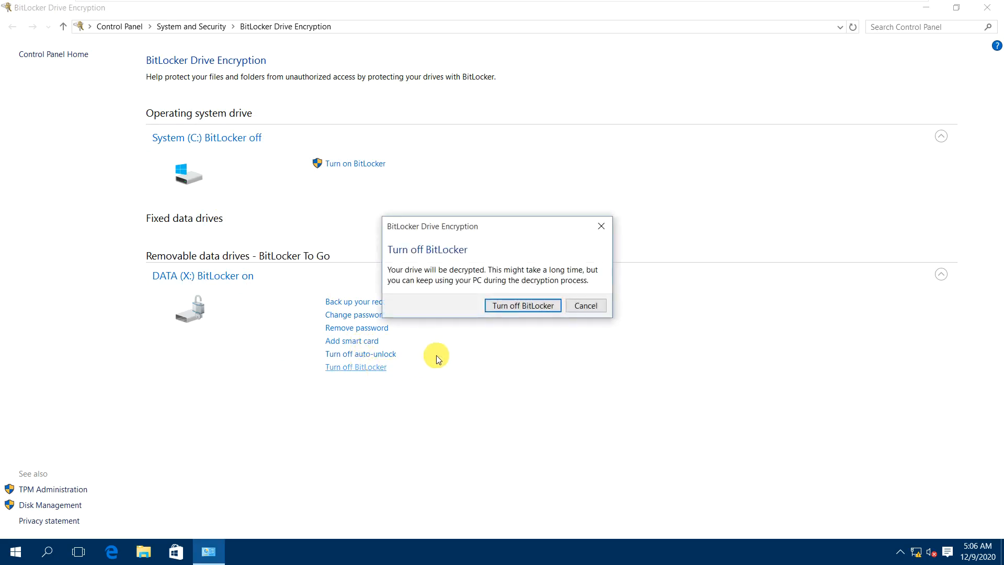
{"action": "left_click", "coordinate": [510, 305]}
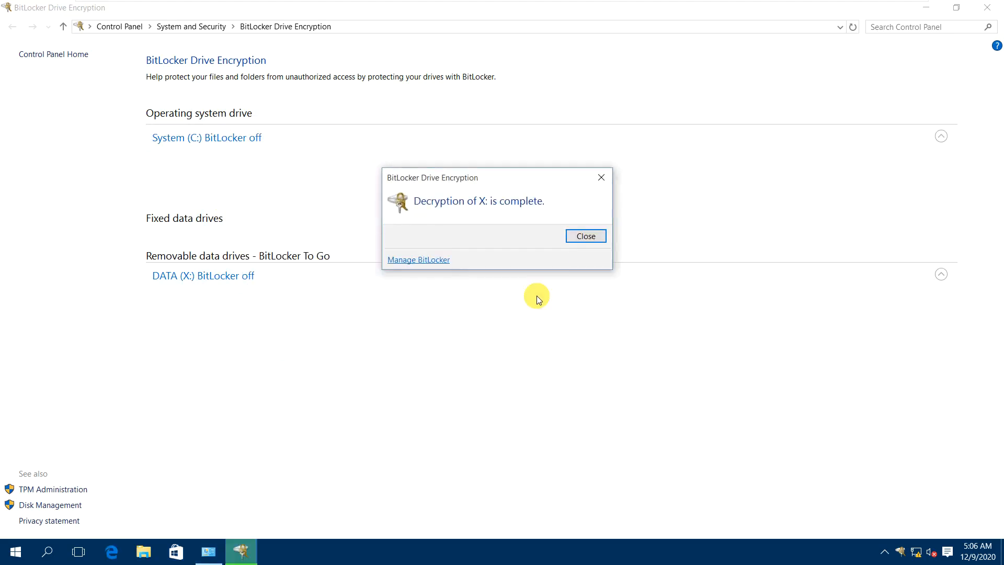
{"action": "left_click", "coordinate": [361, 302]}
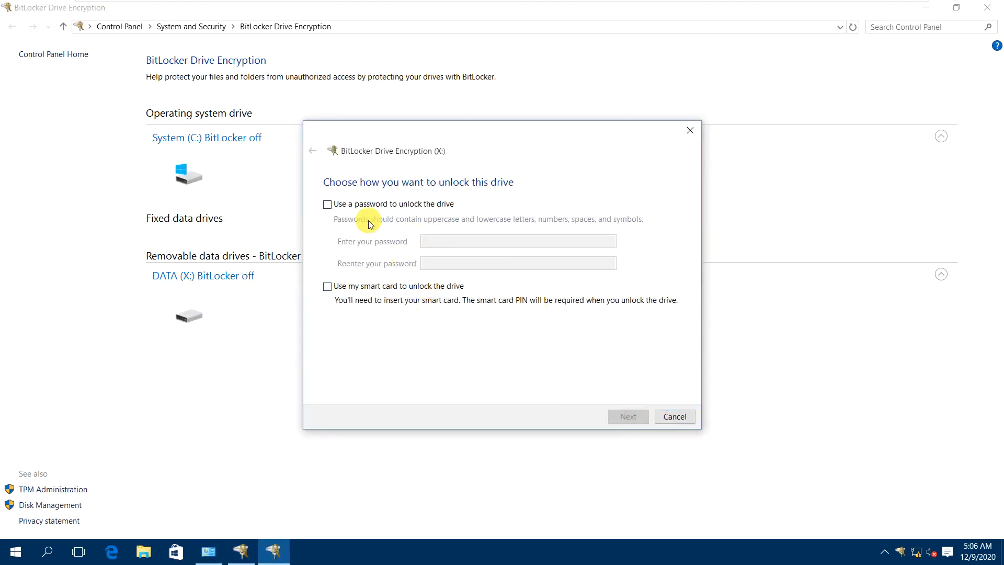
{"action": "left_click", "coordinate": [360, 204]}
{"action": "left_click", "coordinate": [438, 243]}
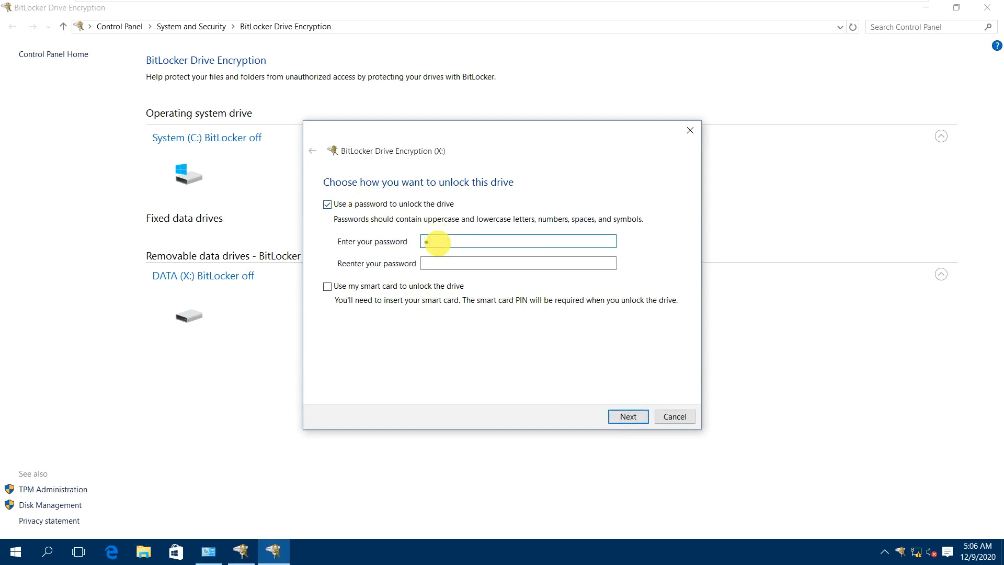
{"action": "key", "text": "Tab"}
{"action": "type", "text": "a"}
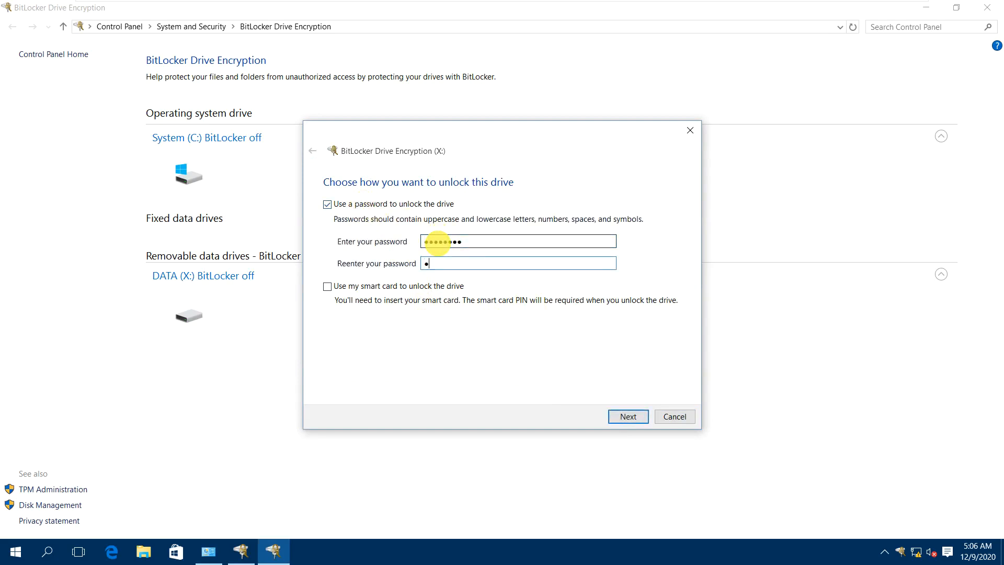
{"action": "type", "text": "•••••••"}
{"action": "key", "text": "Return"}
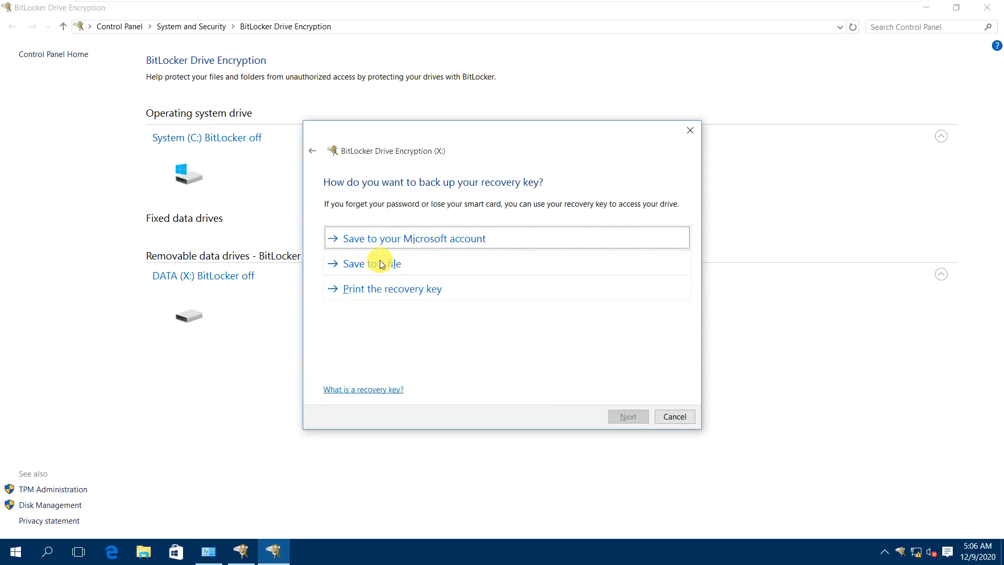
Save the X: recovery key file to the user's Documents folder on C:.
{"action": "left_click", "coordinate": [380, 263]}
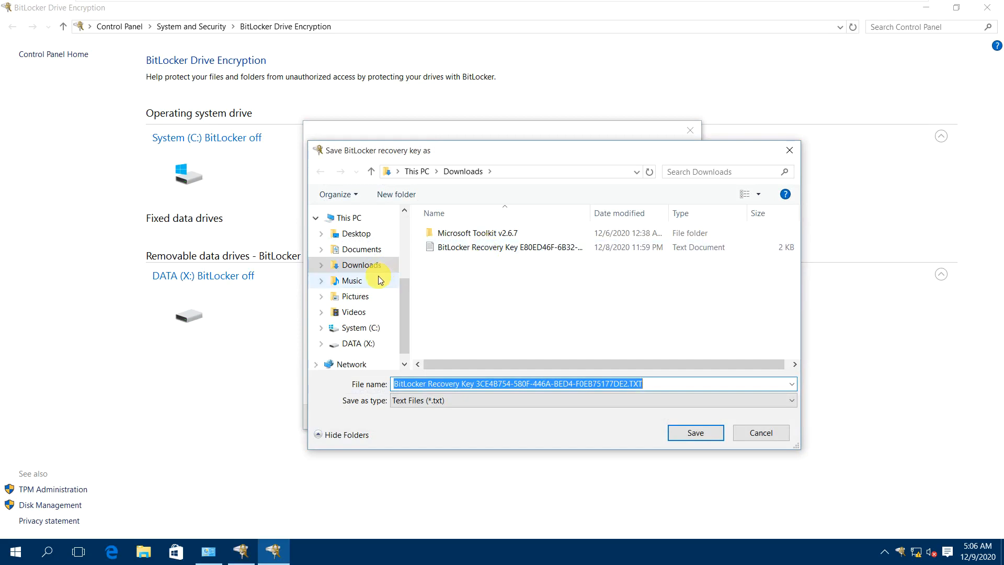
{"action": "left_click", "coordinate": [371, 328]}
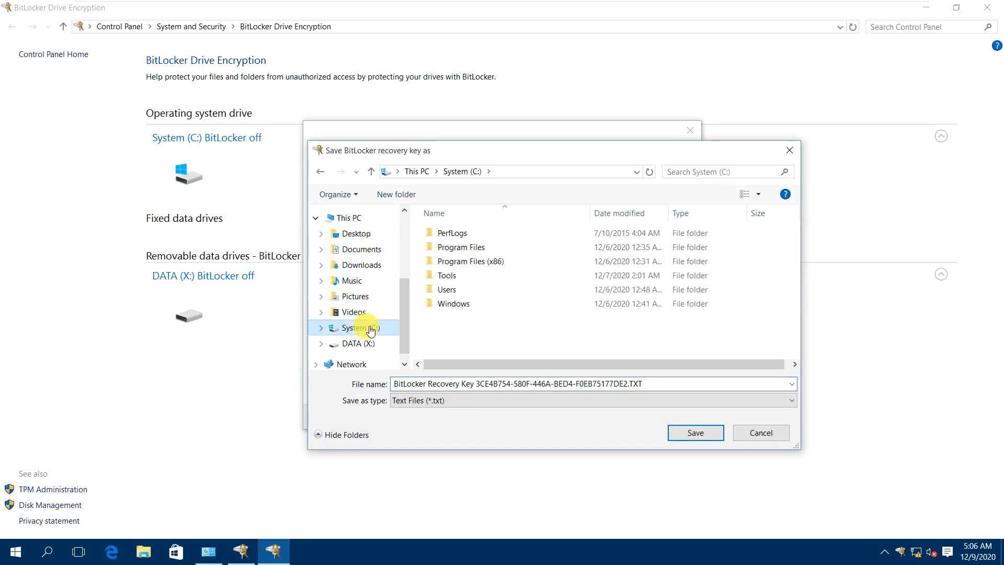
{"action": "left_click", "coordinate": [454, 295]}
{"action": "double_click", "coordinate": [453, 294]}
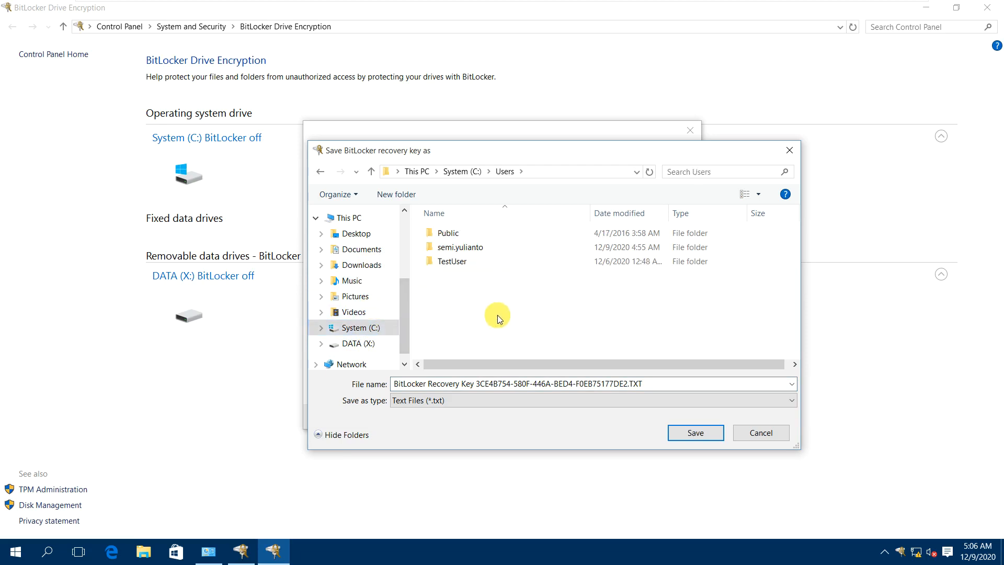
{"action": "double_click", "coordinate": [460, 248]}
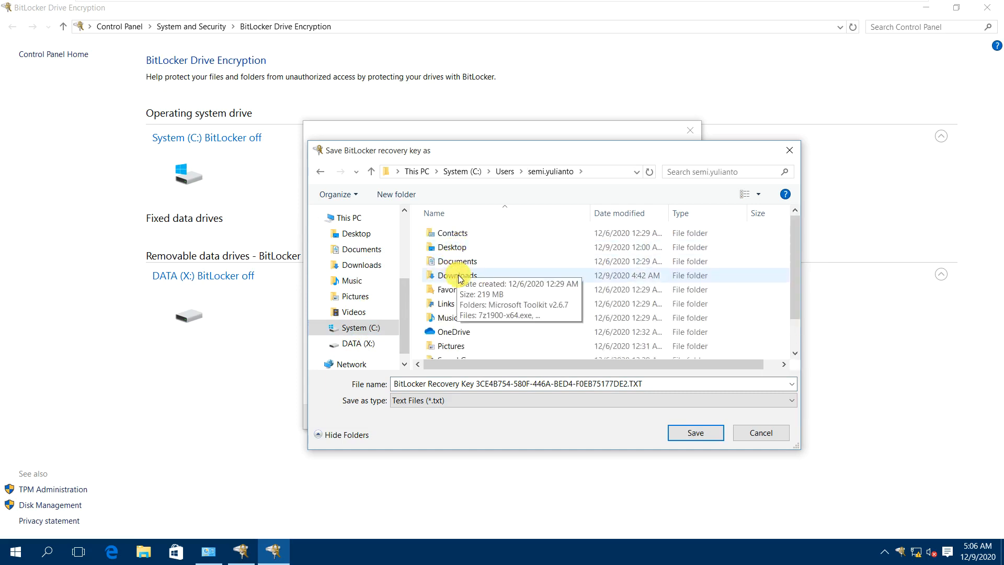
{"action": "double_click", "coordinate": [457, 267]}
{"action": "left_click", "coordinate": [675, 432]}
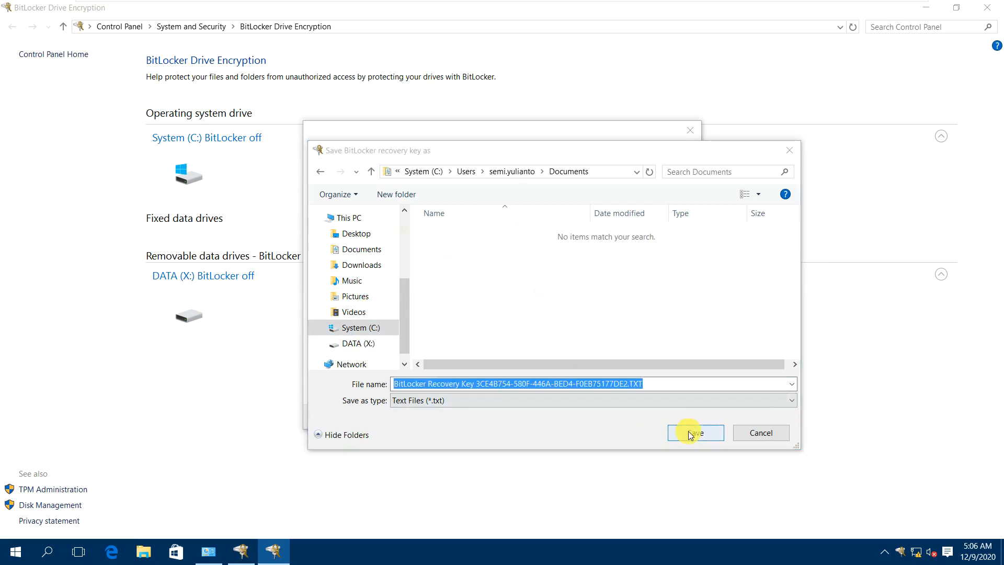
{"action": "left_click", "coordinate": [546, 293]}
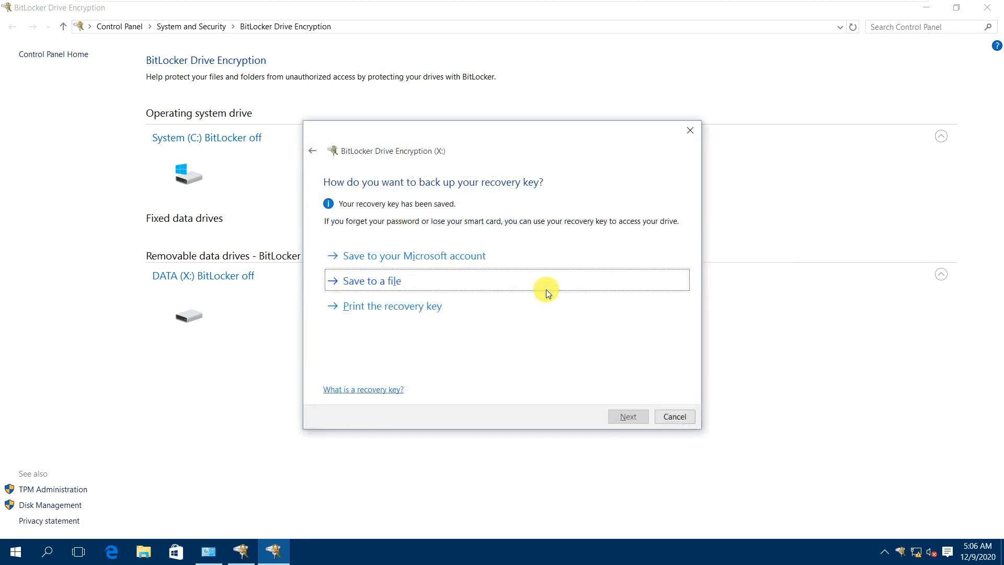
Encrypt used disk space only and start encrypting drive X:.
{"action": "left_click", "coordinate": [628, 417]}
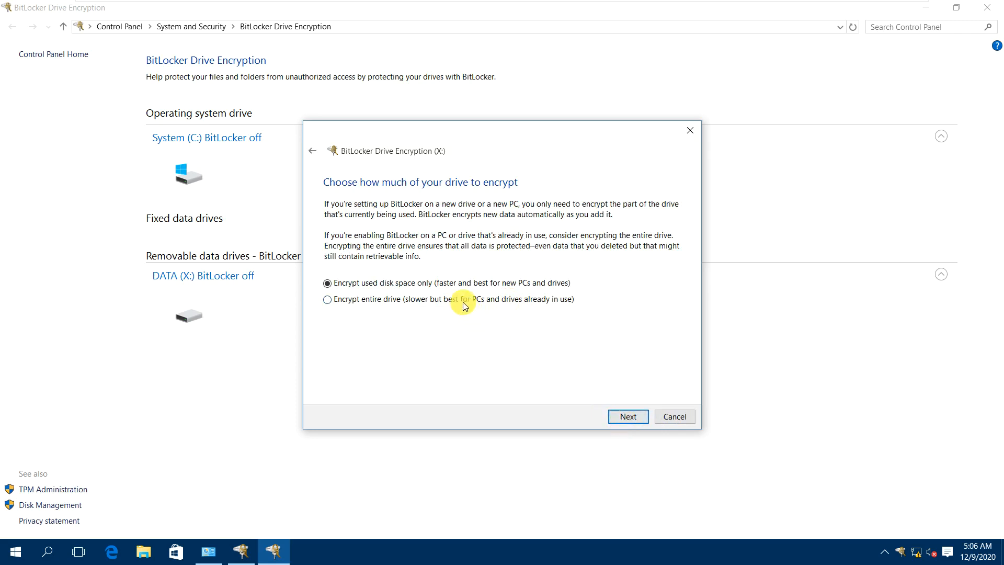
{"action": "left_click", "coordinate": [626, 418]}
{"action": "left_click", "coordinate": [624, 417]}
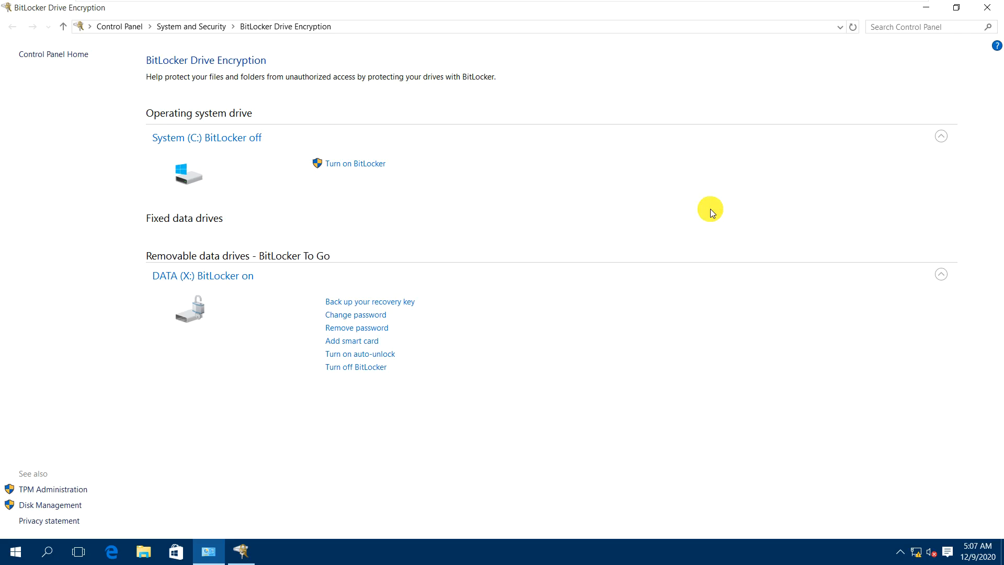
Close the BitLocker windows and run VeraCrypt Setup 1.24-Update7.exe from Downloads as administrator.
{"action": "left_click", "coordinate": [993, 15]}
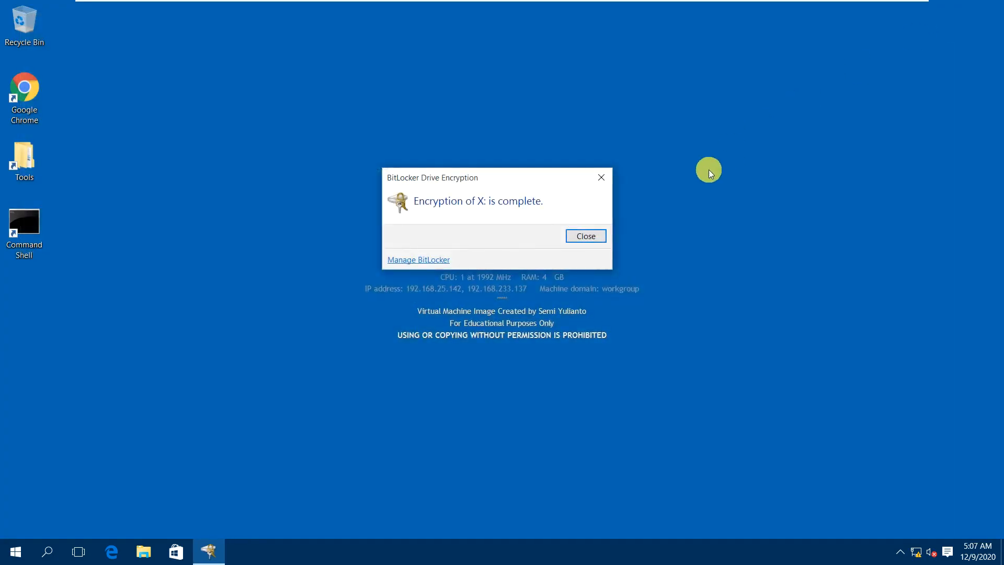
{"action": "left_click", "coordinate": [588, 231]}
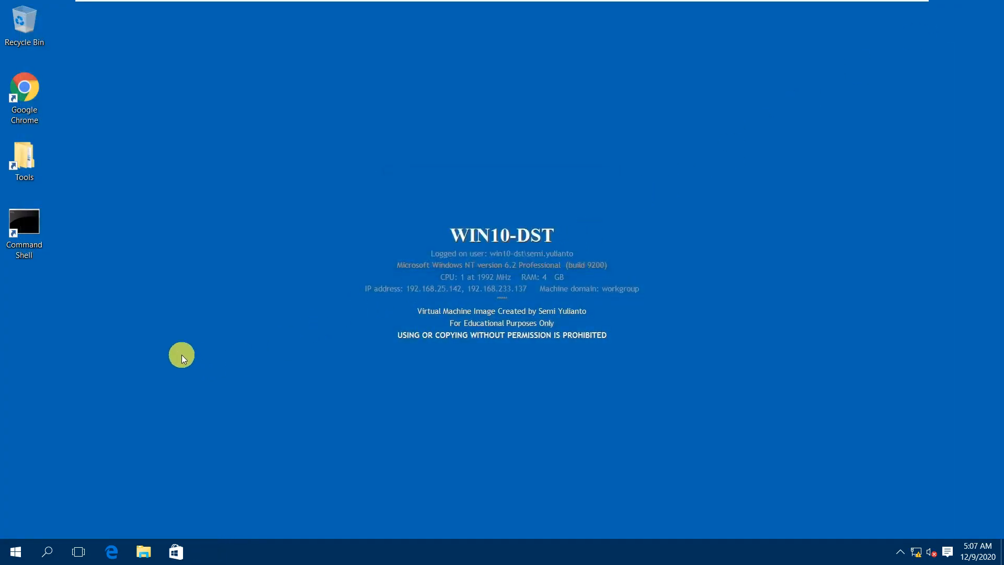
{"action": "left_click", "coordinate": [143, 551]}
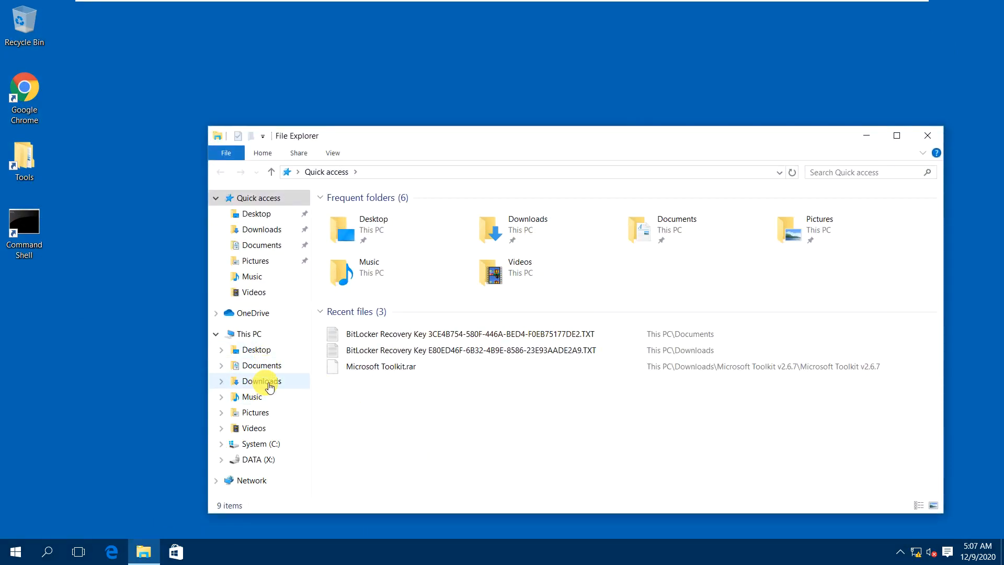
{"action": "left_click", "coordinate": [268, 445]}
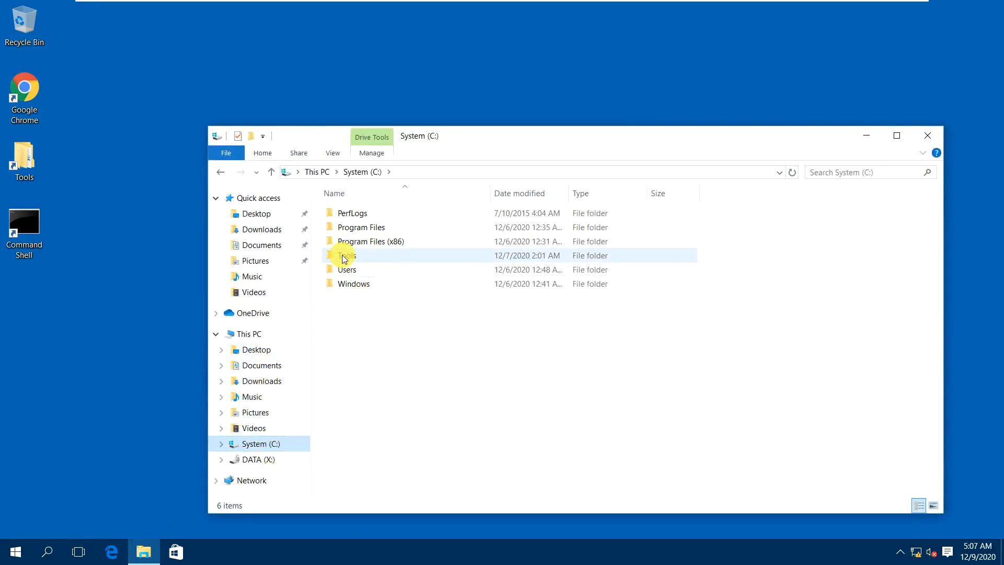
{"action": "left_click", "coordinate": [275, 381]}
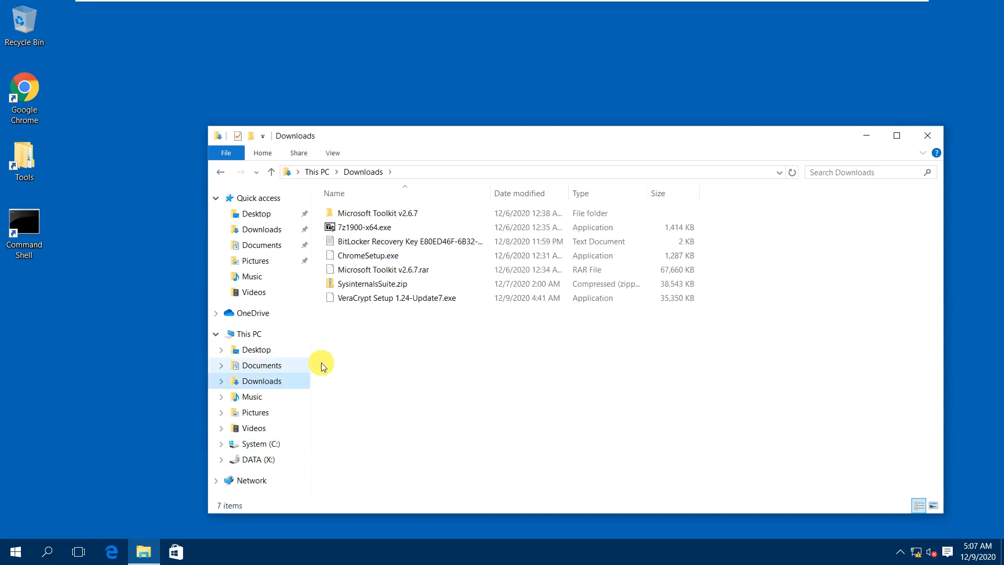
{"action": "right_click", "coordinate": [381, 298]}
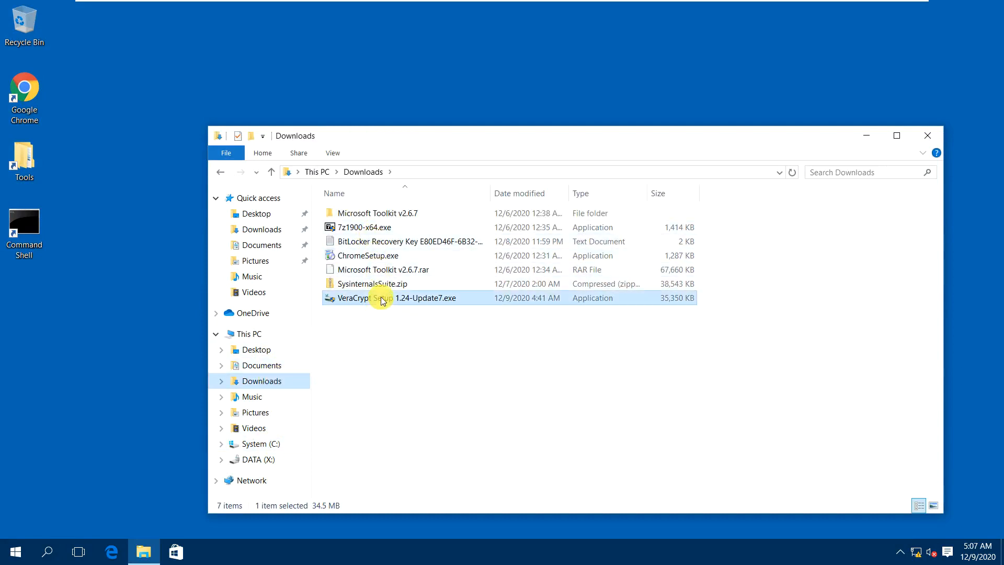
{"action": "left_click", "coordinate": [414, 58]}
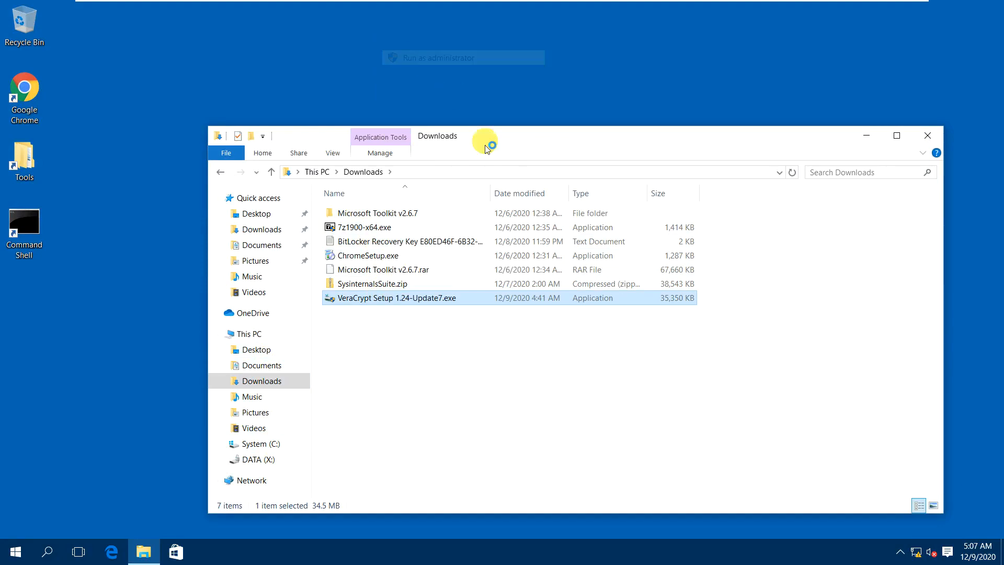
Install VeraCrypt 1.24-Update7 in English with default options, skip the tutorial, and launch it.
{"action": "left_click", "coordinate": [528, 299]}
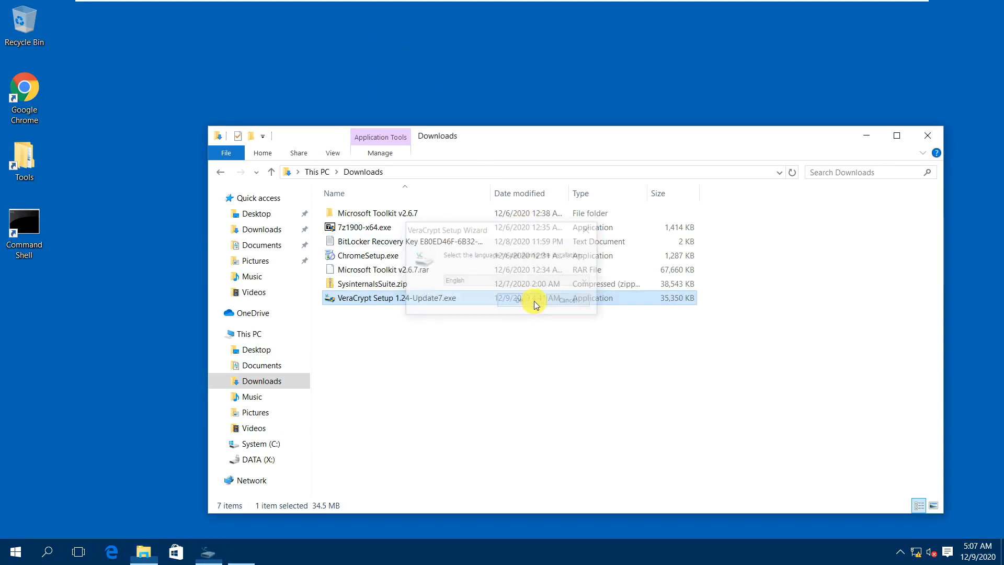
{"action": "left_click", "coordinate": [926, 135]}
{"action": "left_click", "coordinate": [400, 351]}
{"action": "left_click", "coordinate": [589, 385]}
{"action": "left_click", "coordinate": [597, 385]}
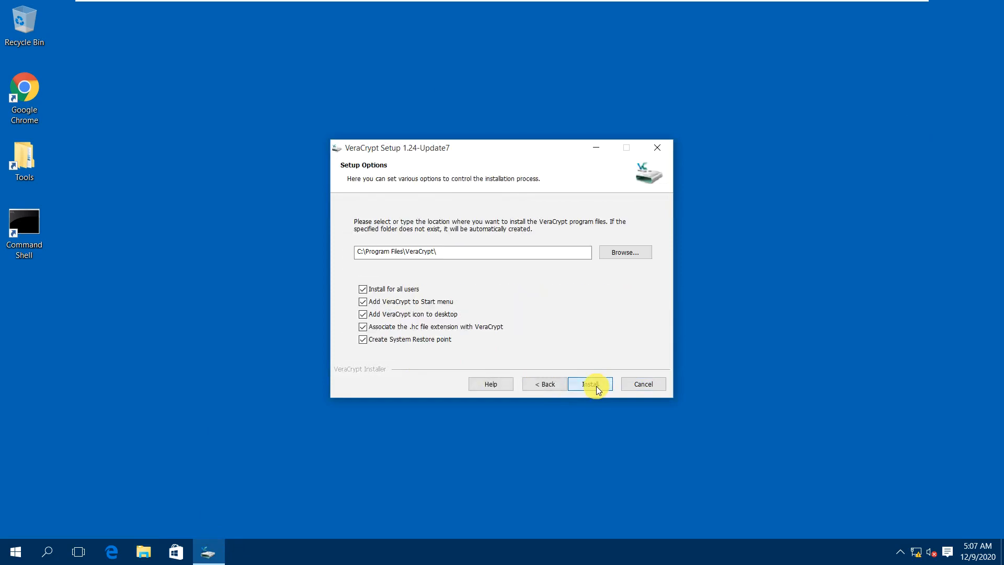
{"action": "left_click", "coordinate": [592, 384]}
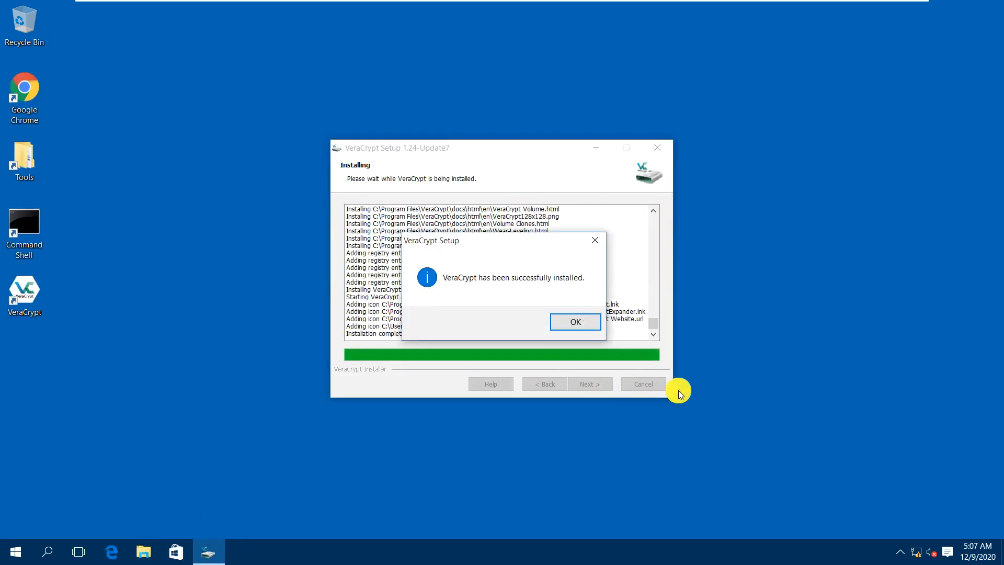
{"action": "left_click", "coordinate": [580, 321]}
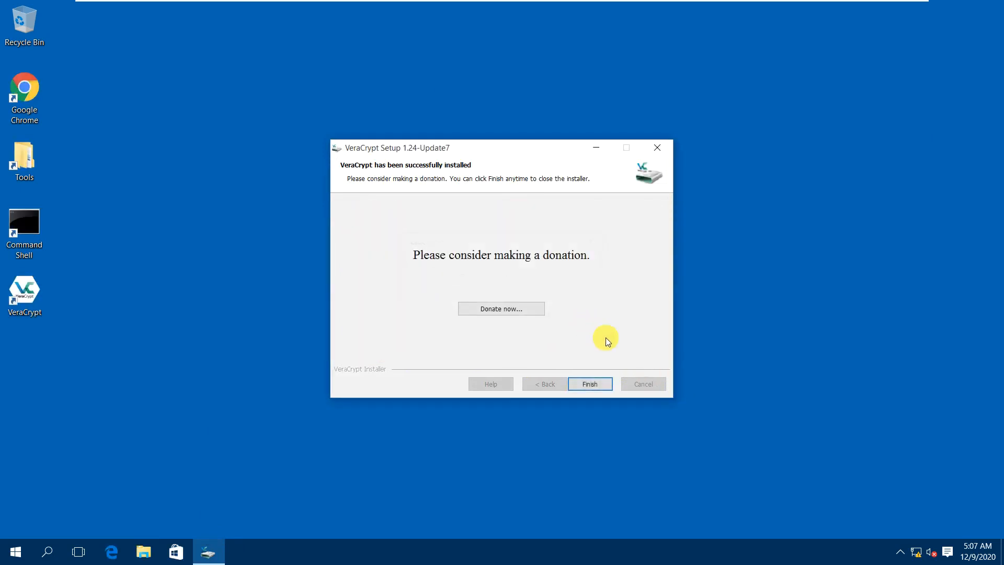
{"action": "left_click", "coordinate": [598, 384]}
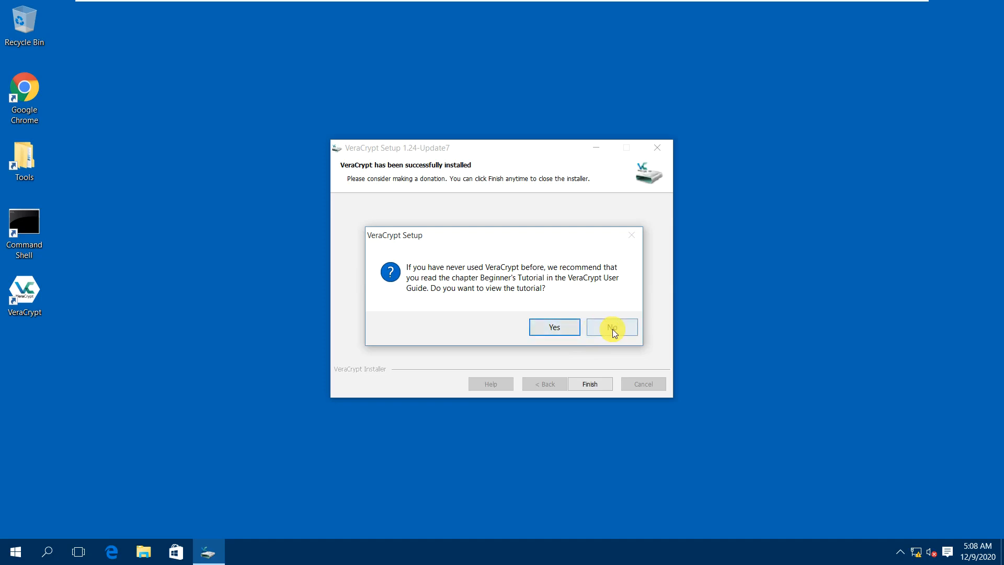
{"action": "left_click", "coordinate": [612, 327]}
{"action": "double_click", "coordinate": [33, 294]}
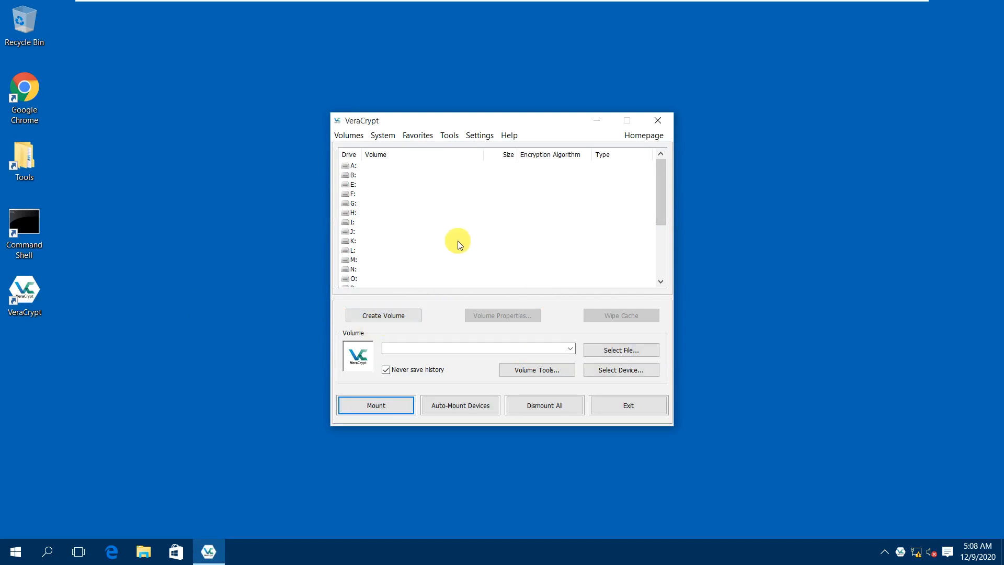
Start a standard encrypted file container saved as Superman.mp4 on the Desktop.
{"action": "left_click", "coordinate": [396, 317]}
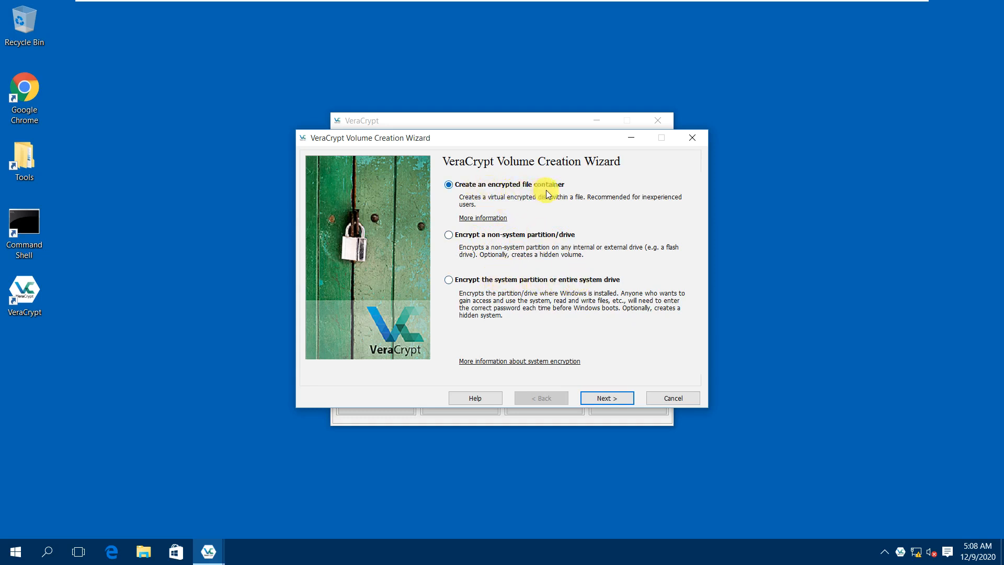
{"action": "left_click", "coordinate": [613, 399]}
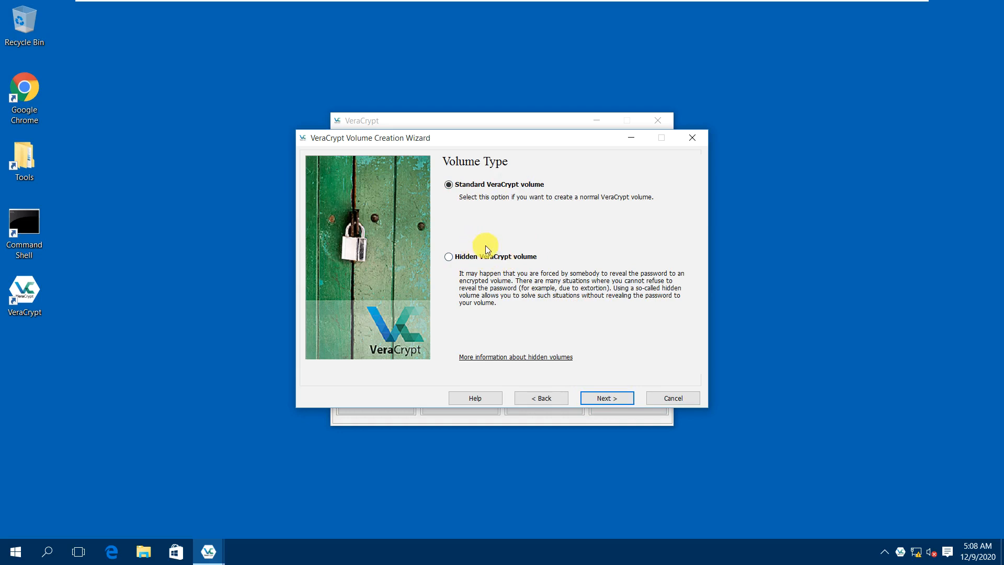
{"action": "left_click", "coordinate": [606, 400]}
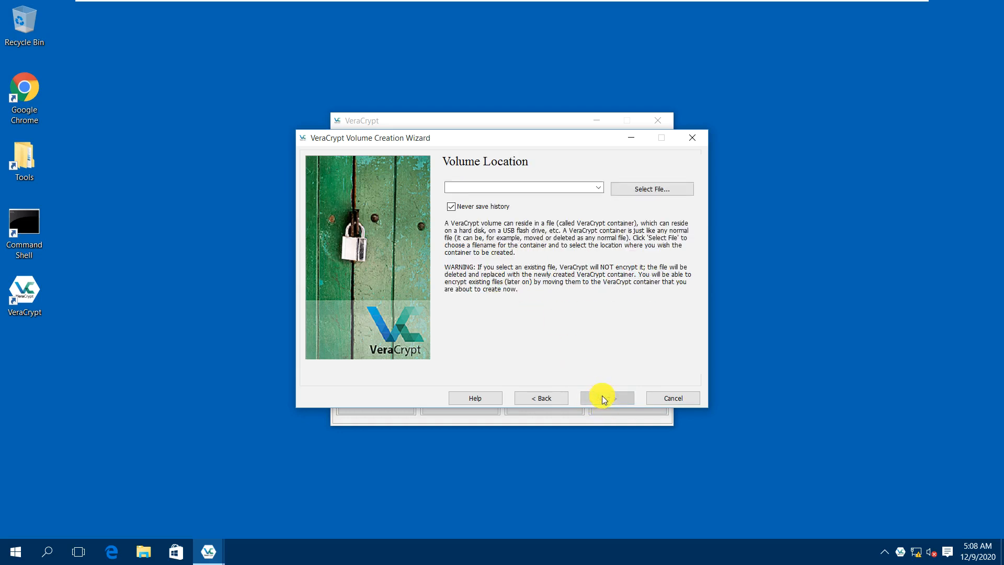
{"action": "left_click", "coordinate": [642, 190]}
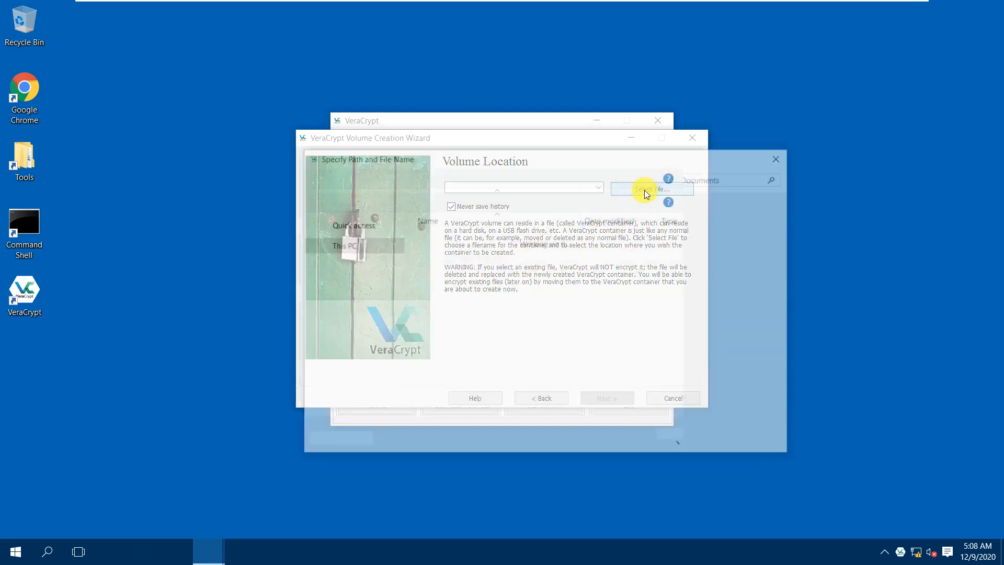
{"action": "left_click", "coordinate": [351, 239]}
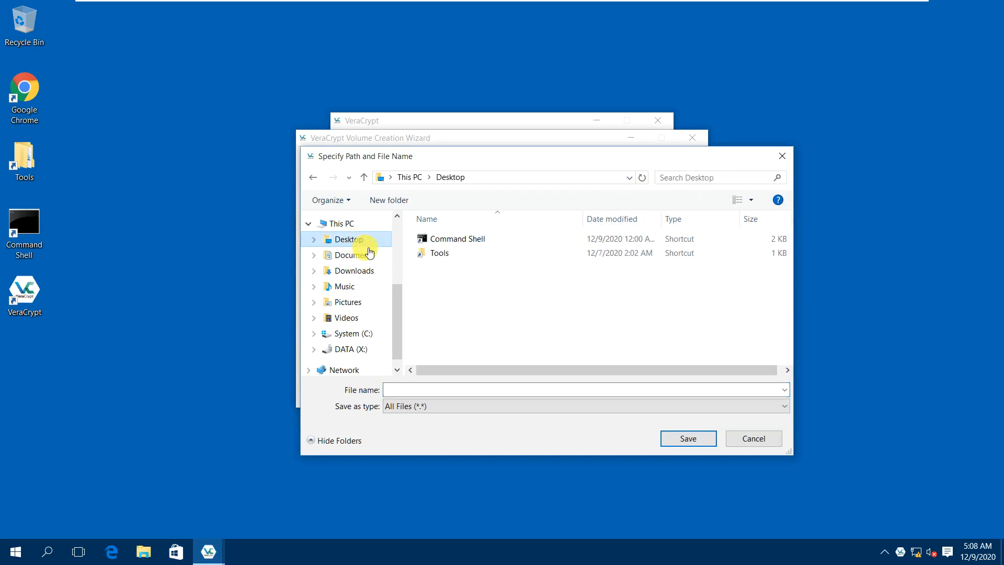
{"action": "left_click", "coordinate": [465, 390]}
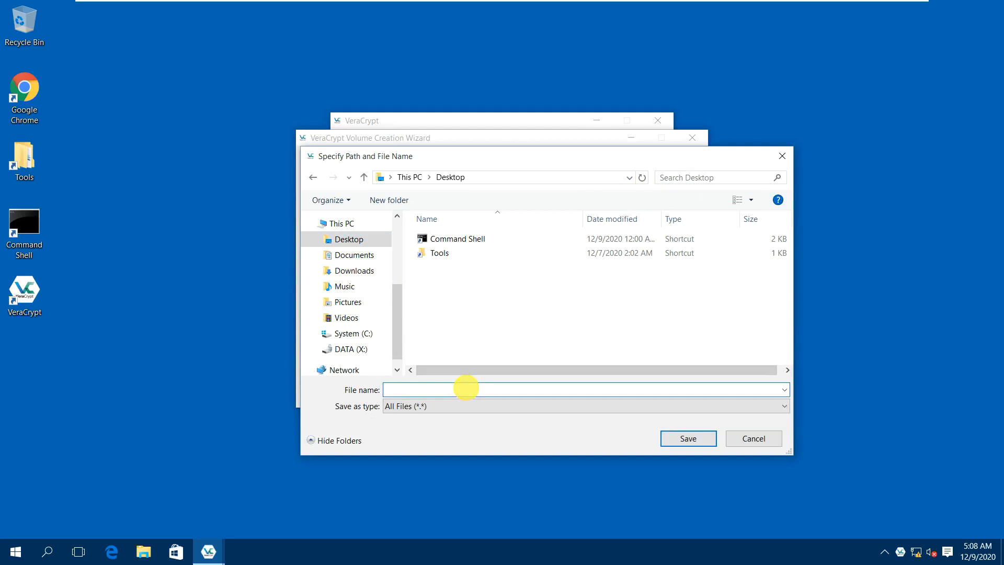
{"action": "type", "text": "Superman.mp4"}
{"action": "key", "text": "Return"}
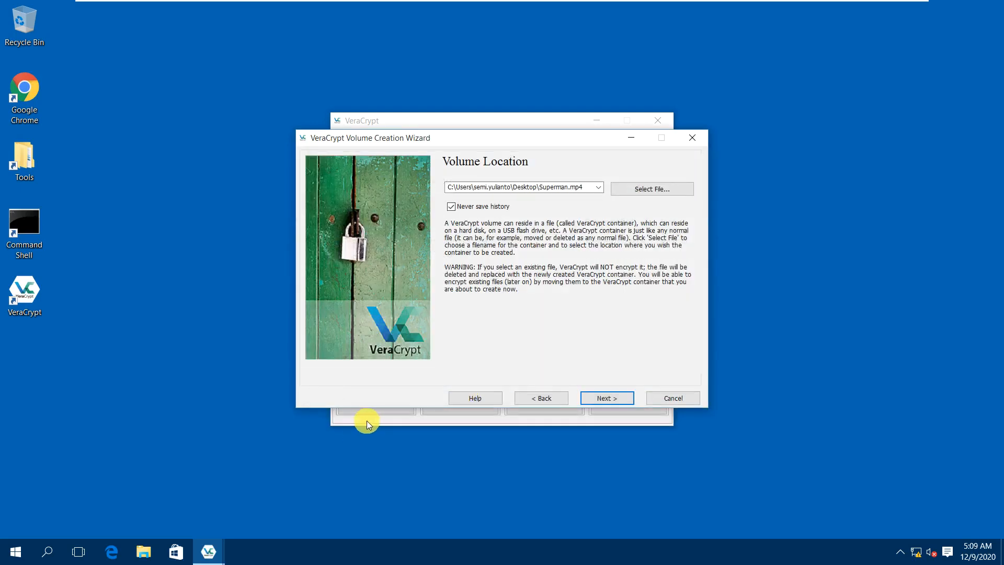
{"action": "left_click", "coordinate": [602, 403]}
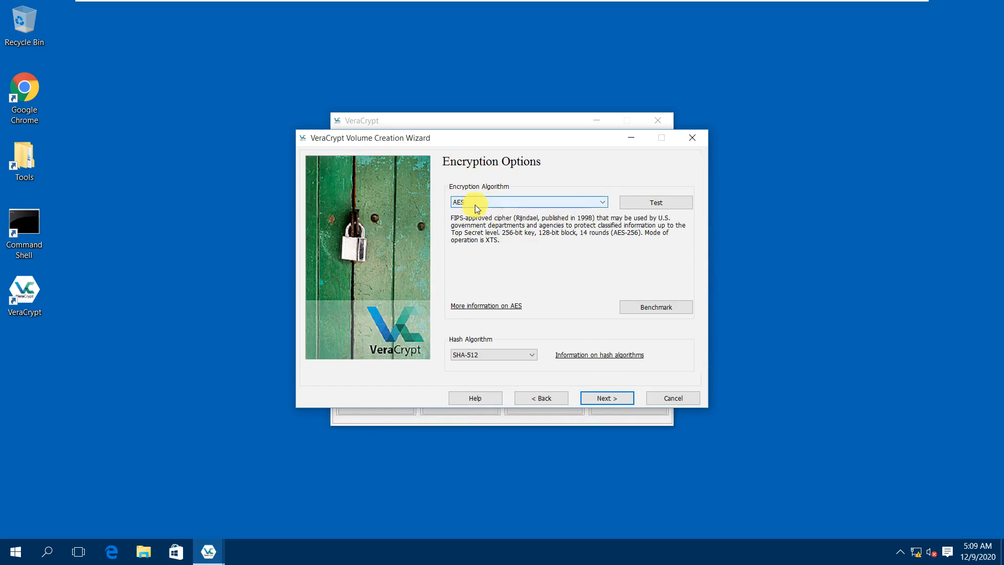
Keep AES encryption and set the container size to 500 MB.
{"action": "left_click", "coordinate": [601, 398]}
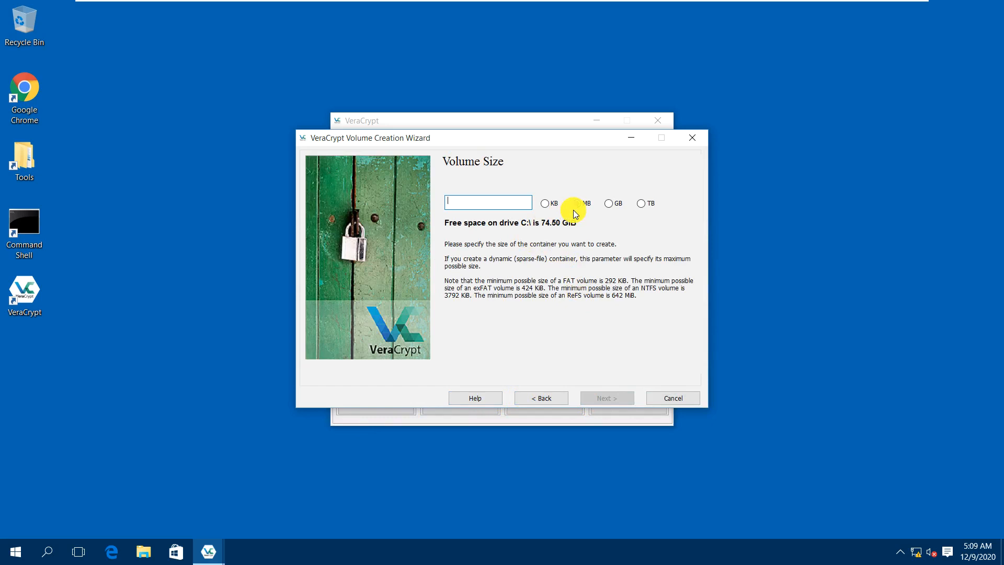
{"action": "type", "text": "500"}
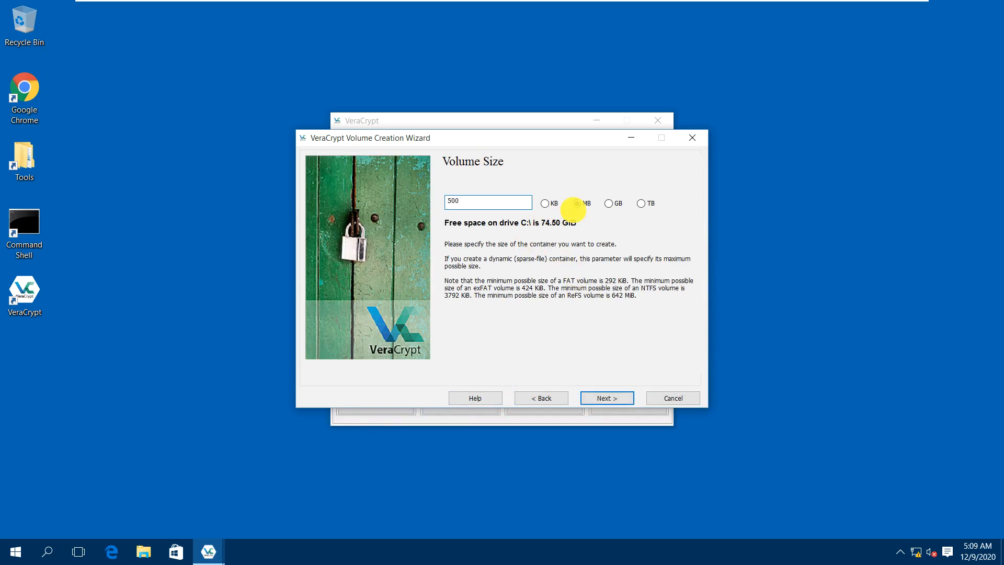
{"action": "left_click", "coordinate": [605, 399]}
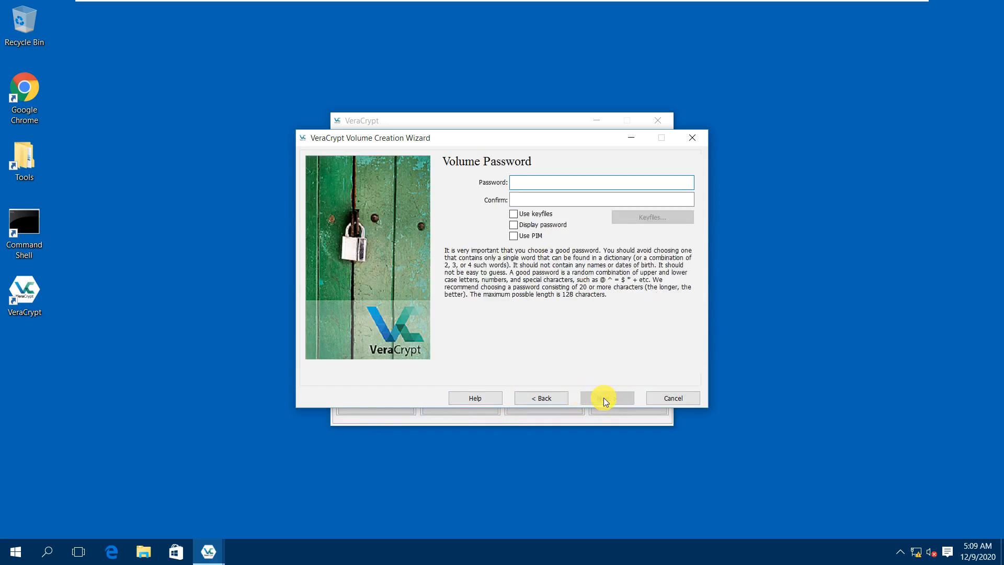
Enter and confirm a short volume password, accepting the short-password warning.
{"action": "type", "text": "pa"}
{"action": "key", "text": "Tab"}
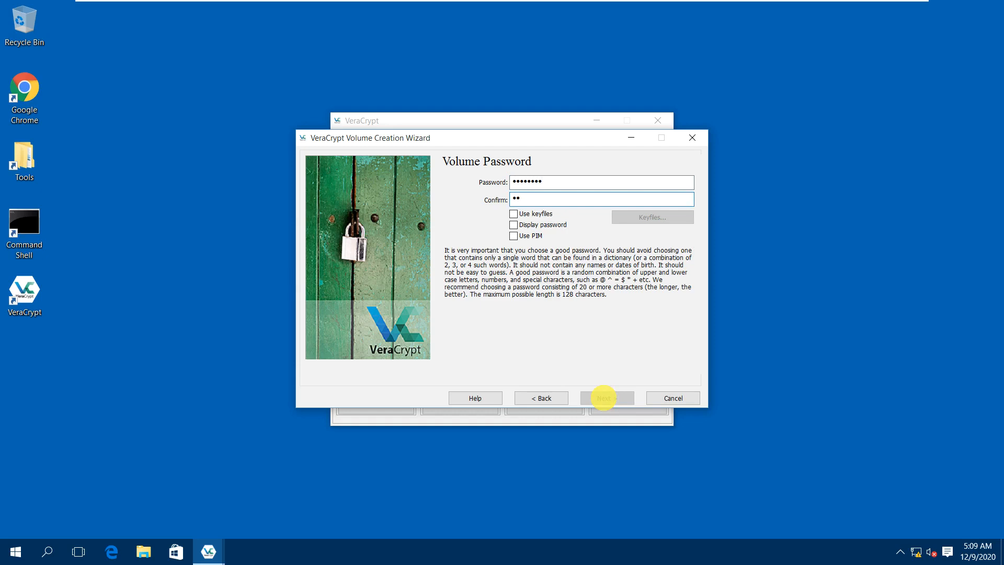
{"action": "type", "text": "pa"}
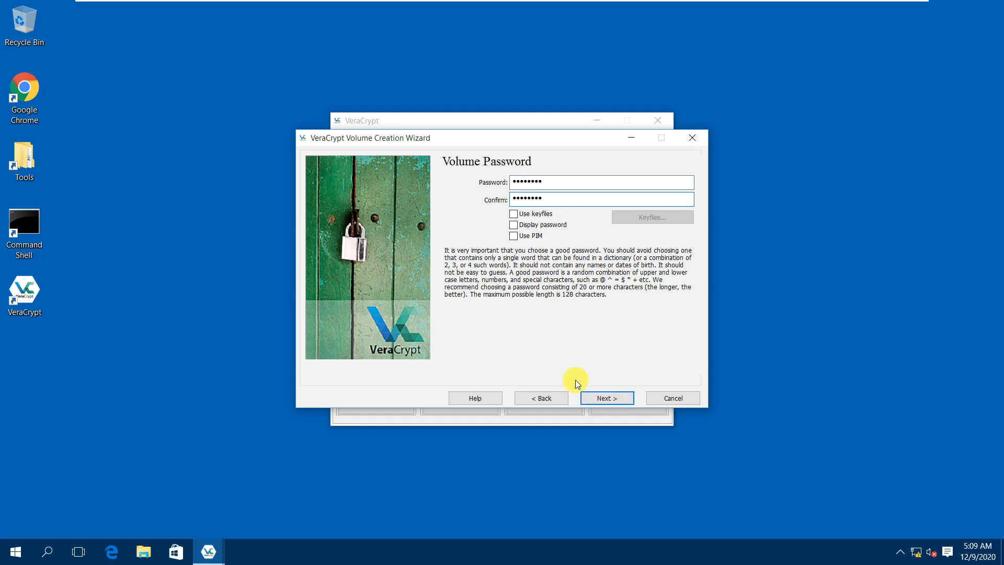
{"action": "left_click", "coordinate": [558, 228]}
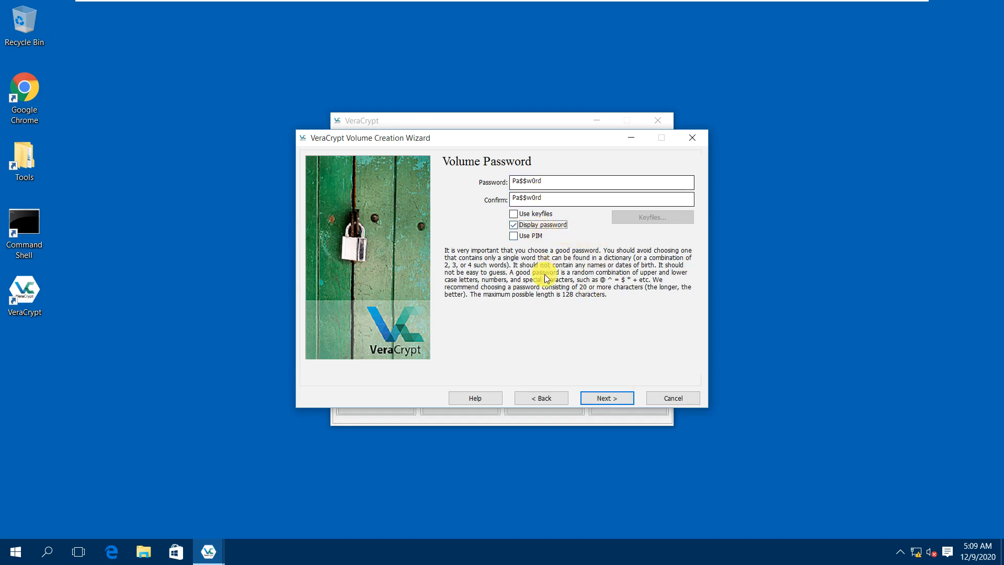
{"action": "left_click", "coordinate": [542, 226]}
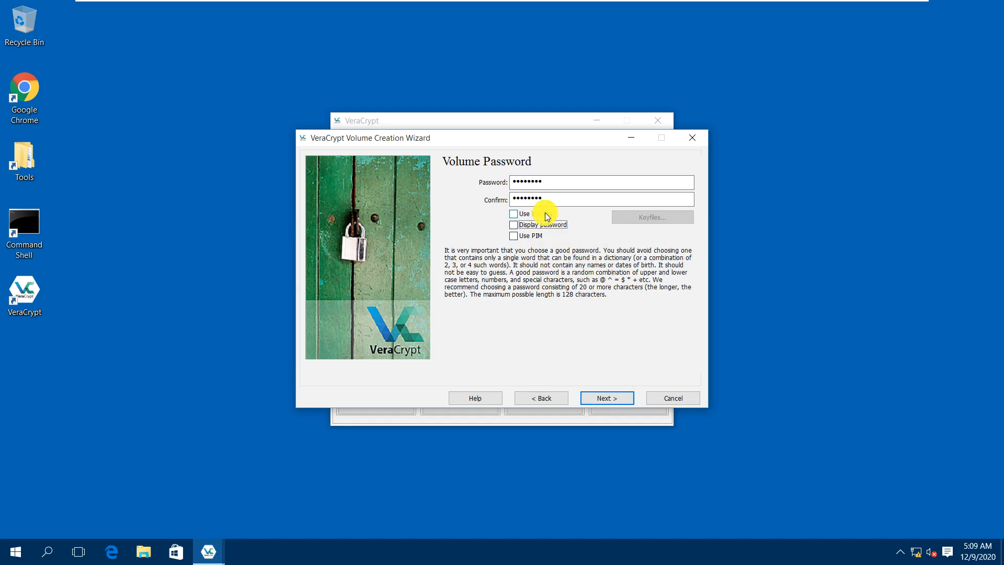
{"action": "left_click", "coordinate": [609, 400]}
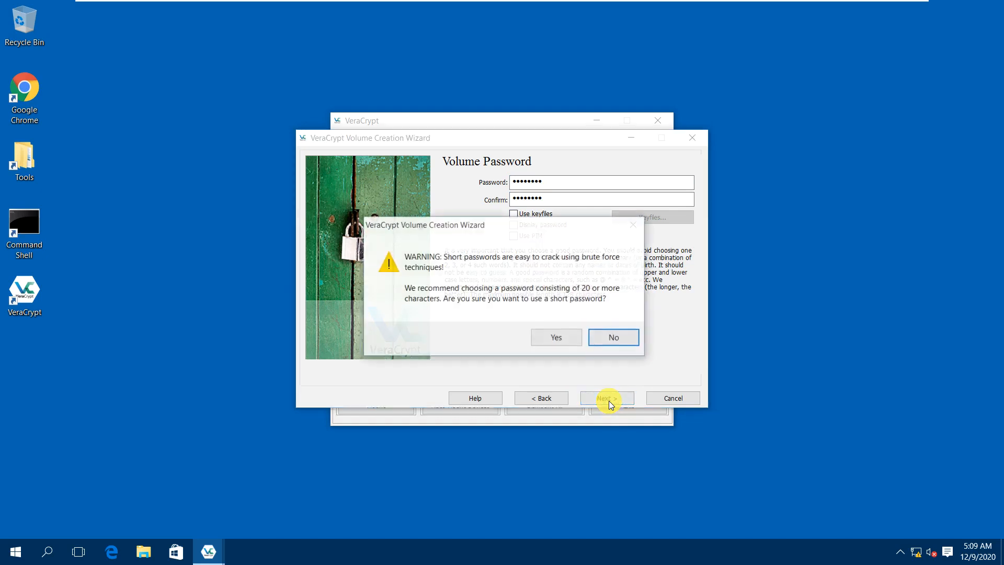
{"action": "left_click", "coordinate": [554, 338]}
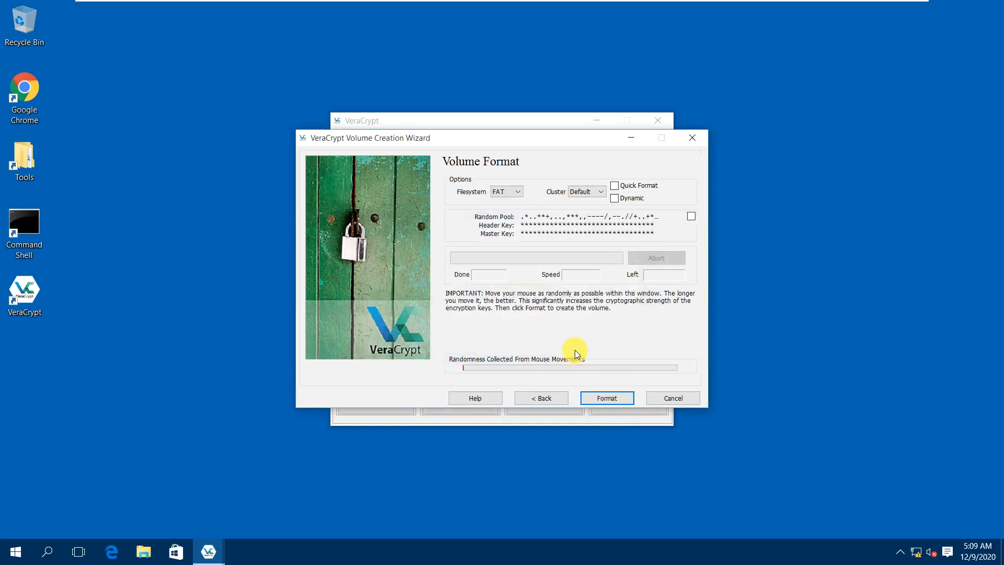
Format the Superman.mp4 container as NTFS and exit the wizard after it succeeds.
{"action": "left_click", "coordinate": [514, 191]}
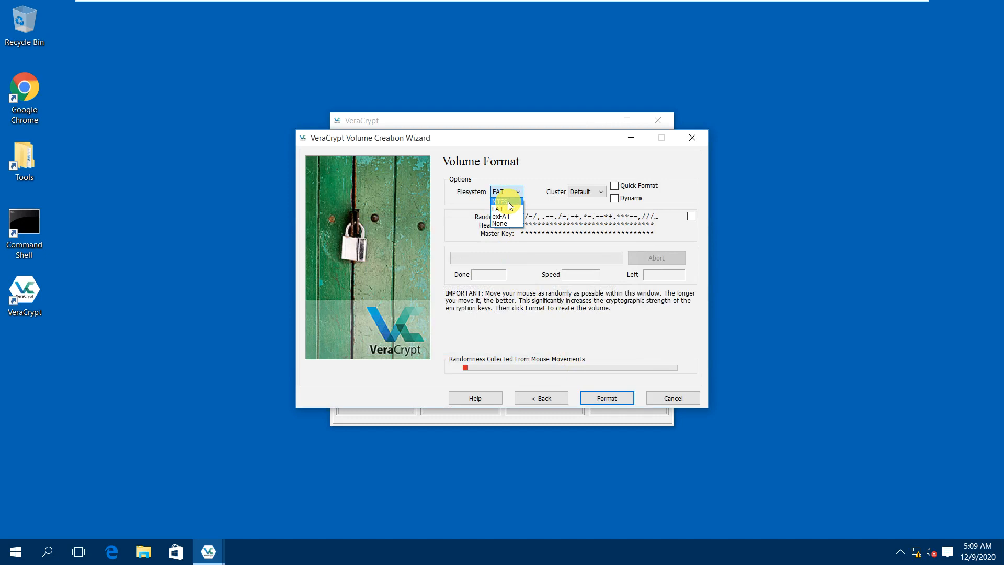
{"action": "left_click", "coordinate": [505, 202]}
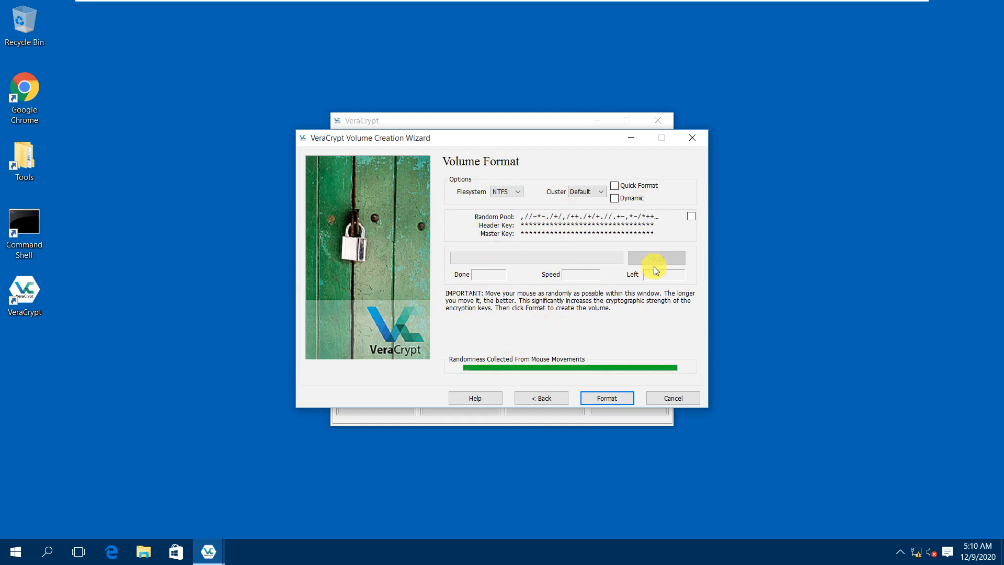
{"action": "left_click", "coordinate": [615, 398]}
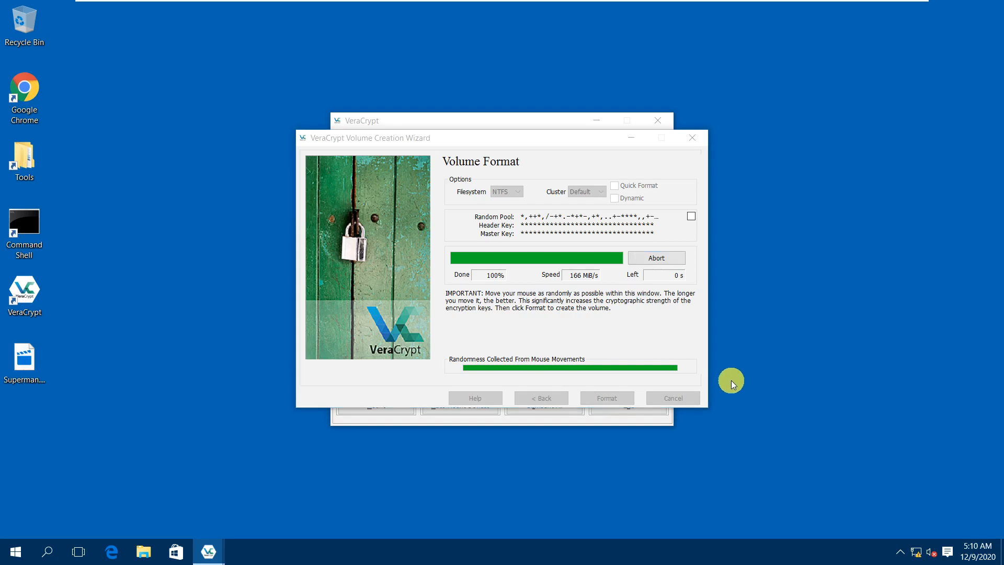
{"action": "left_click", "coordinate": [594, 325]}
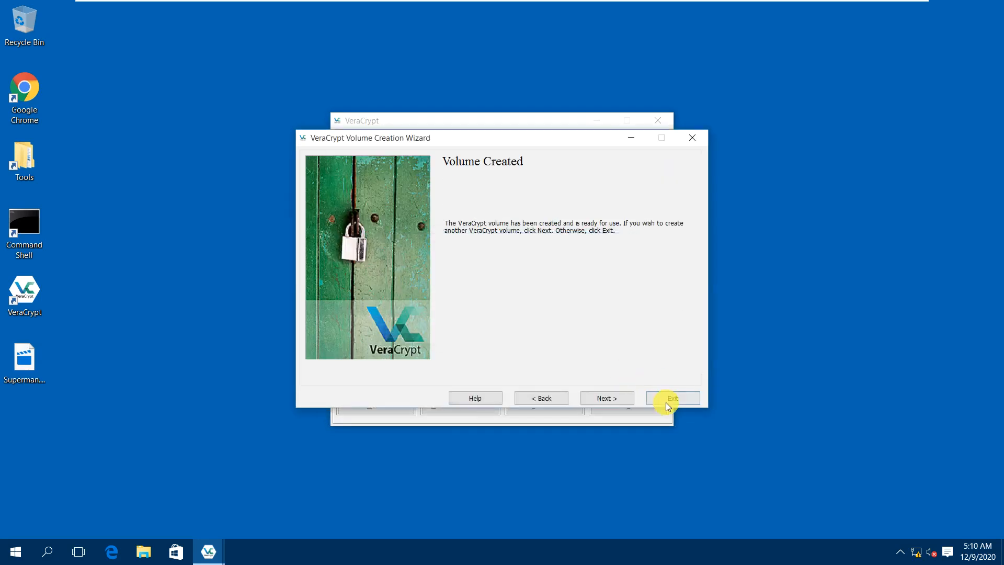
{"action": "left_click", "coordinate": [669, 398]}
Try opening the desktop Superman.mp4 as a video and dismiss the file error.
{"action": "left_click", "coordinate": [26, 357]}
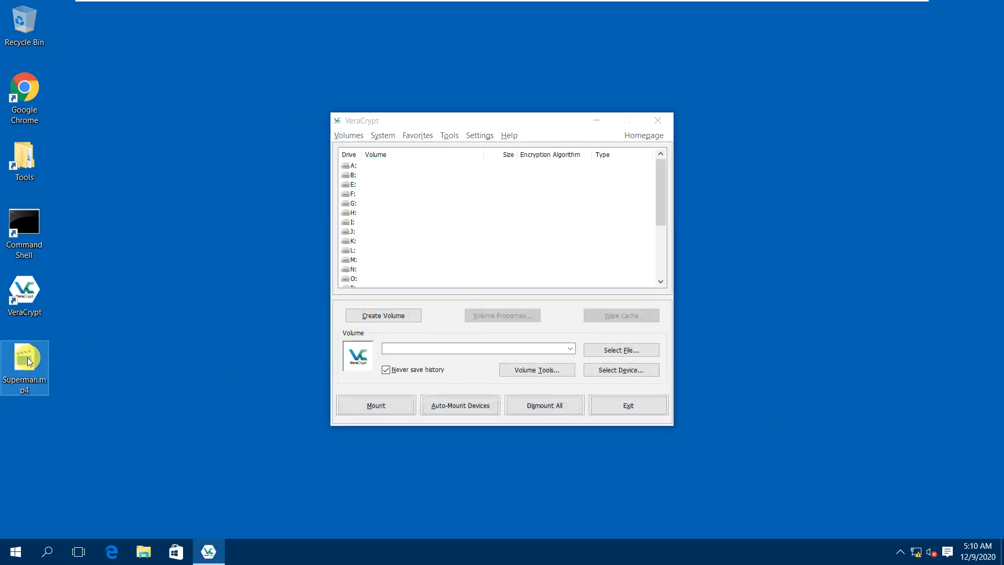
{"action": "double_click", "coordinate": [29, 359]}
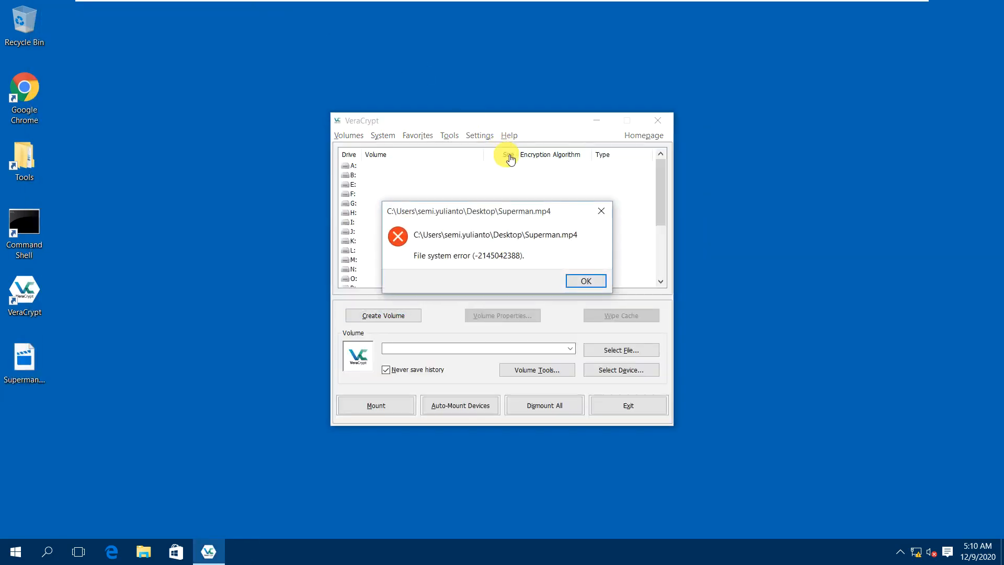
{"action": "left_click", "coordinate": [583, 280]}
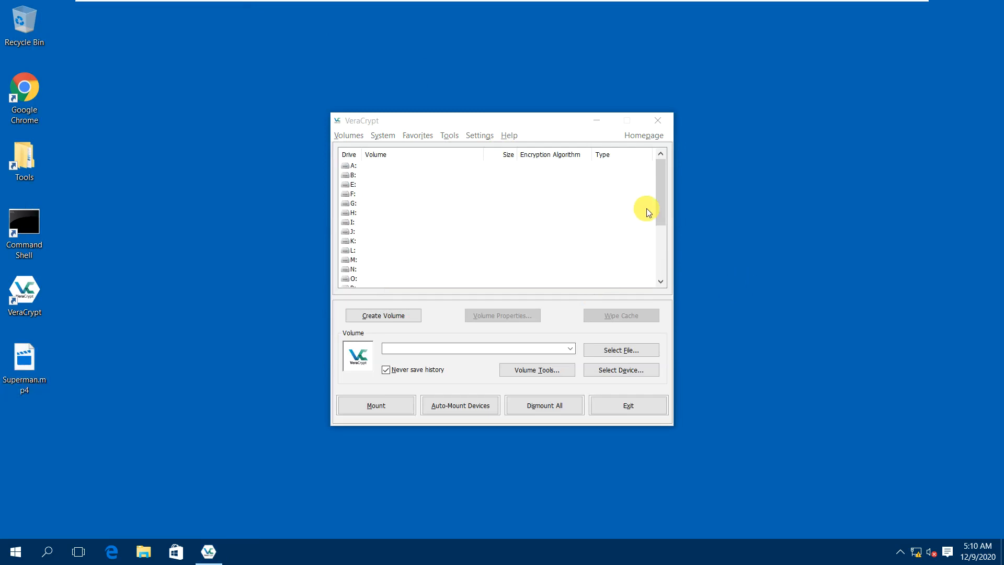
{"action": "left_click_drag", "start_coordinate": [661, 209], "coordinate": [617, 296]}
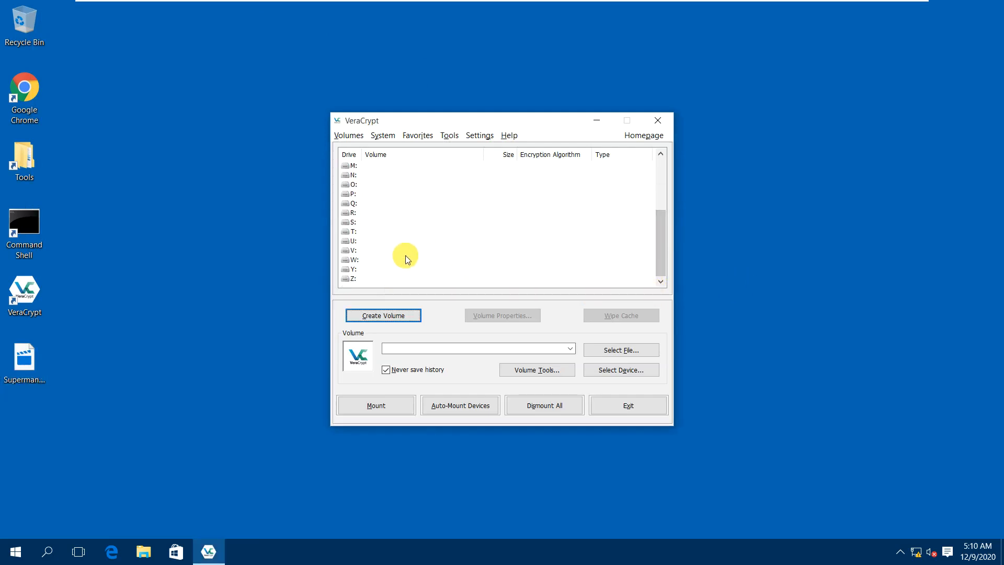
Select drive Z: and the Desktop Superman.mp4 container, then start mounting it.
{"action": "left_click", "coordinate": [350, 277]}
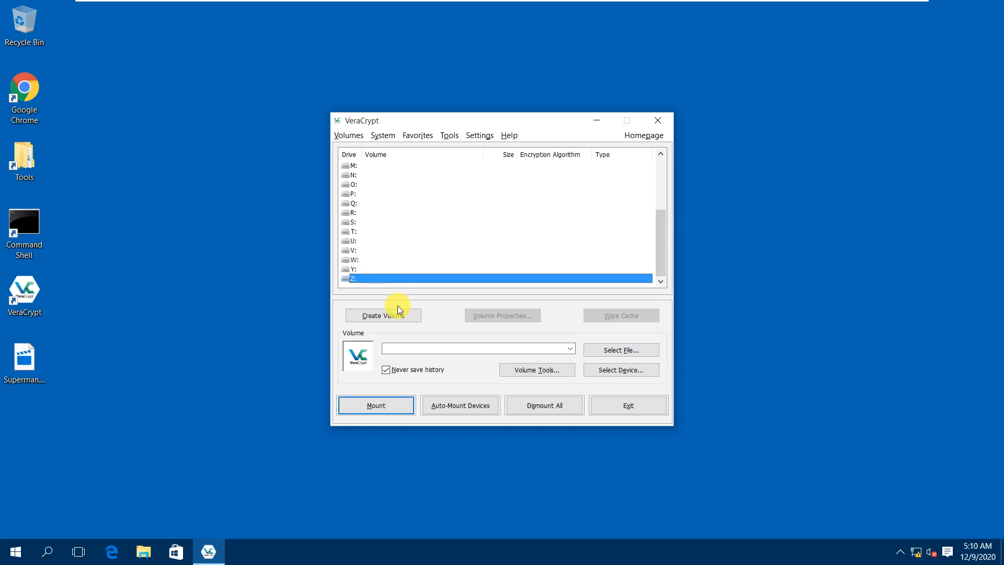
{"action": "left_click", "coordinate": [609, 350]}
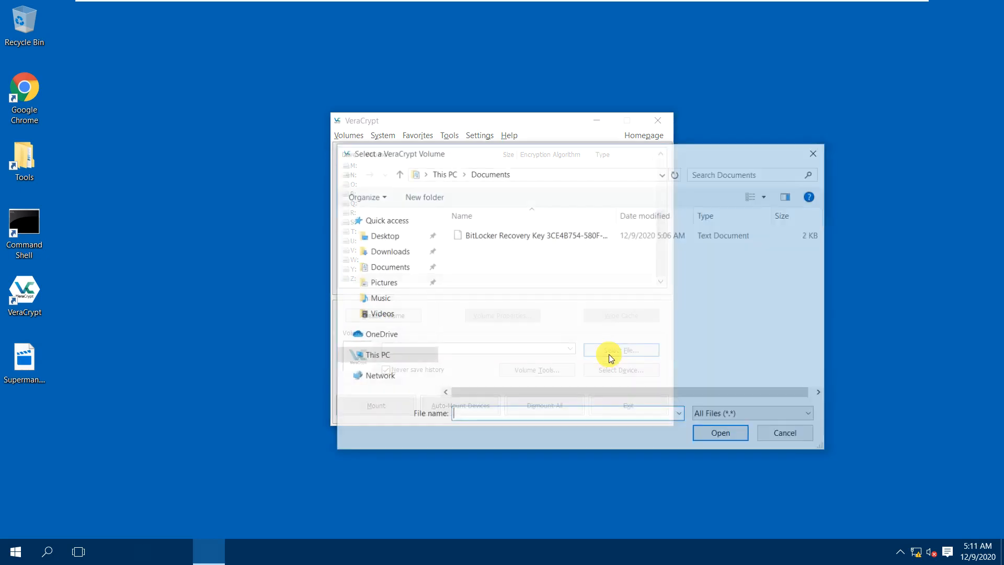
{"action": "left_click", "coordinate": [386, 275]}
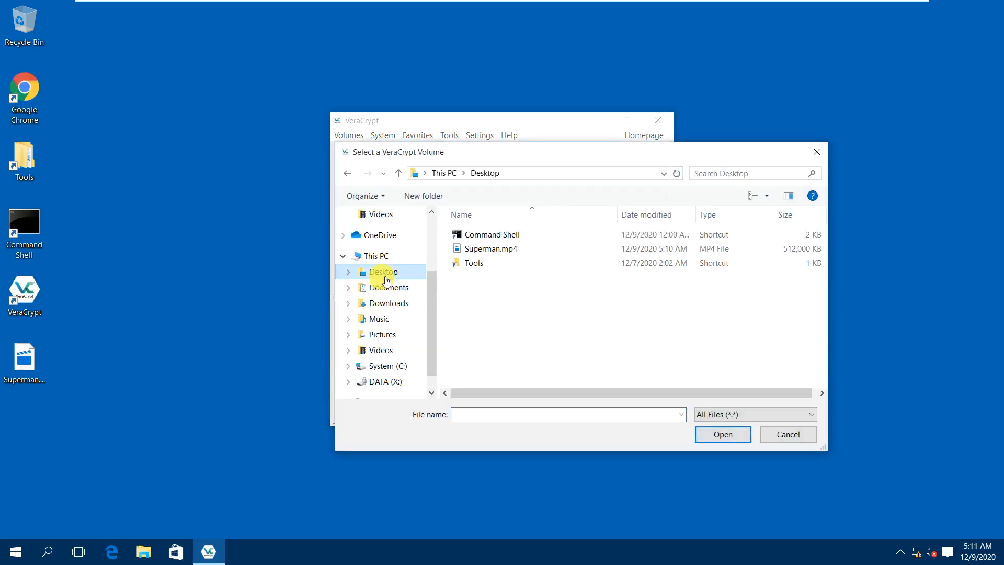
{"action": "double_click", "coordinate": [475, 252]}
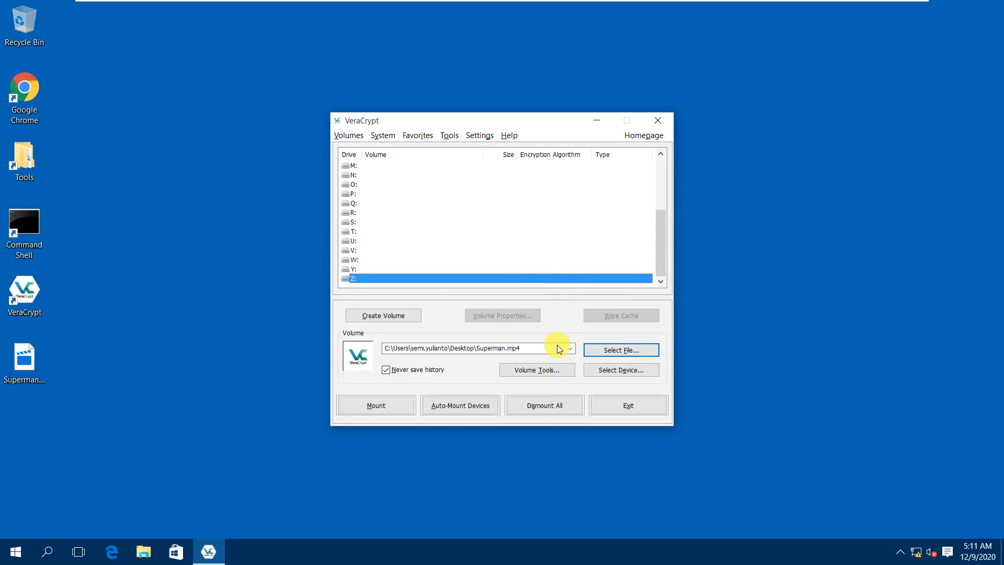
{"action": "left_click", "coordinate": [394, 407]}
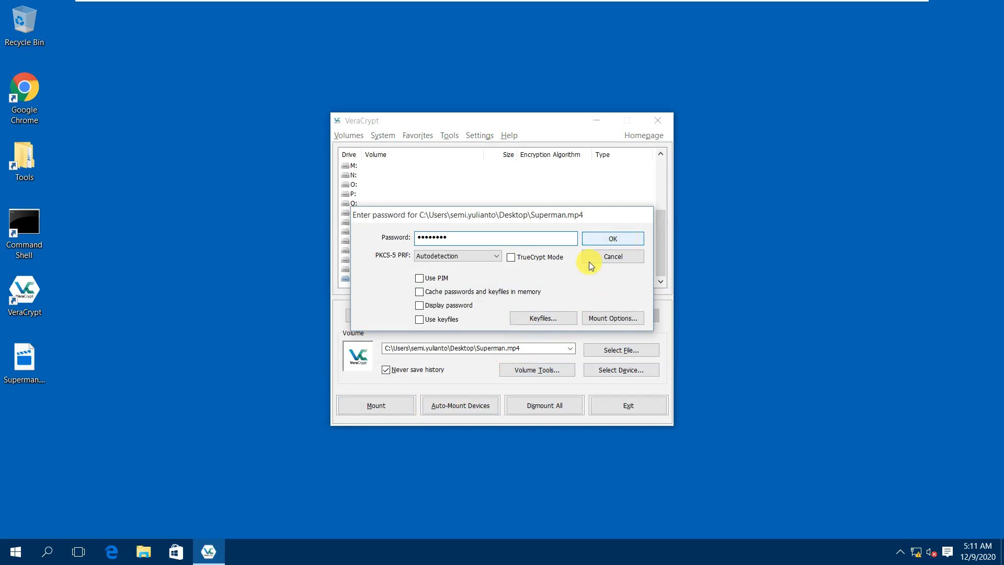
Close the Keyfiles dialog without adding keyfiles and confirm the password to mount Z:.
{"action": "left_click", "coordinate": [535, 317]}
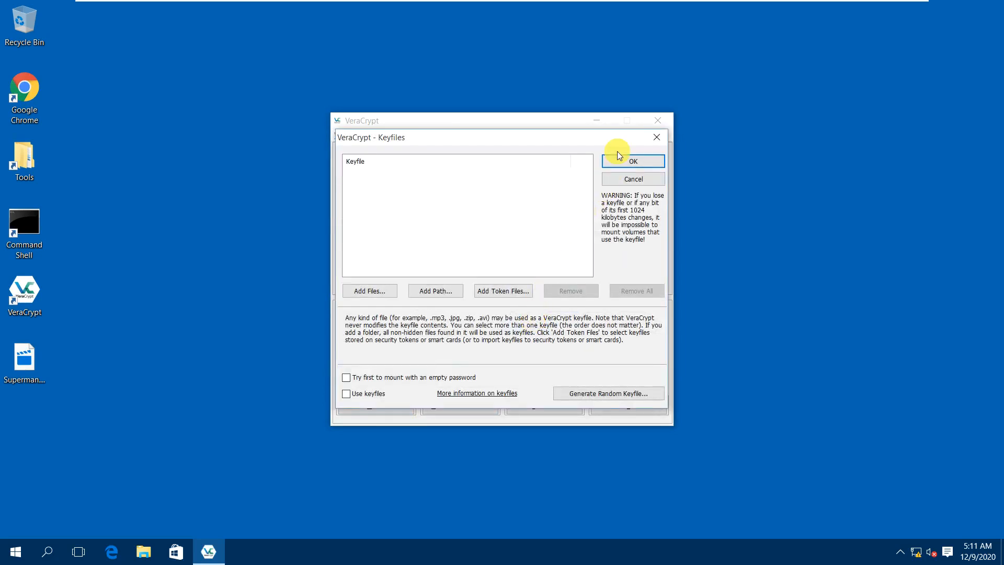
{"action": "left_click", "coordinate": [630, 163]}
{"action": "left_click", "coordinate": [612, 239]}
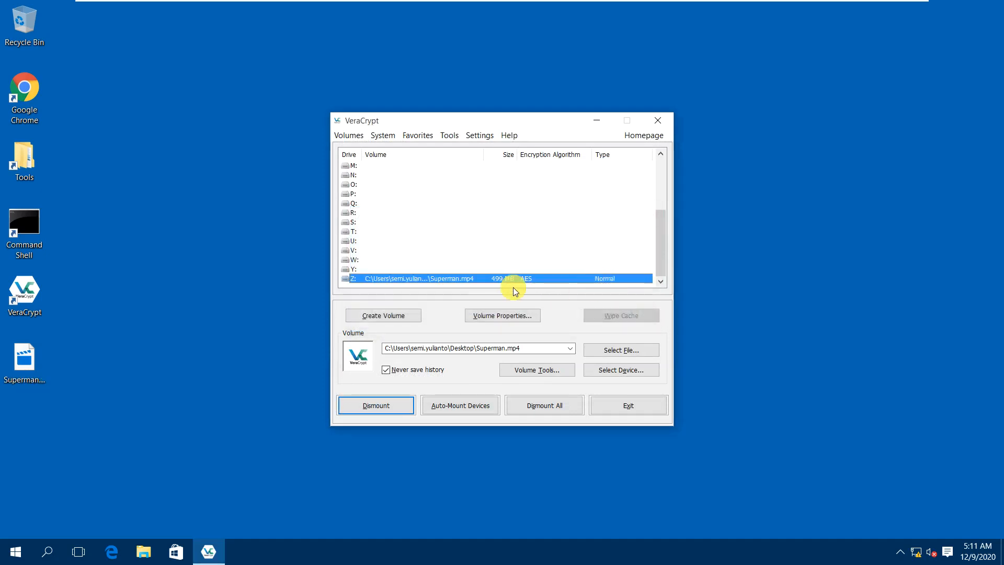
Open drive Z: in File Explorer alongside a second Explorer window.
{"action": "right_click", "coordinate": [469, 281]}
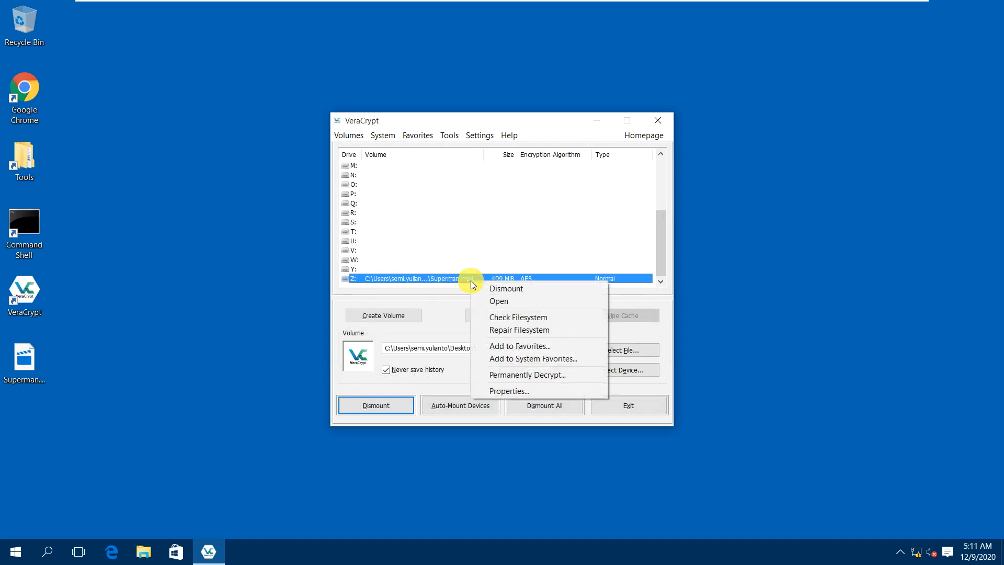
{"action": "left_click", "coordinate": [492, 300]}
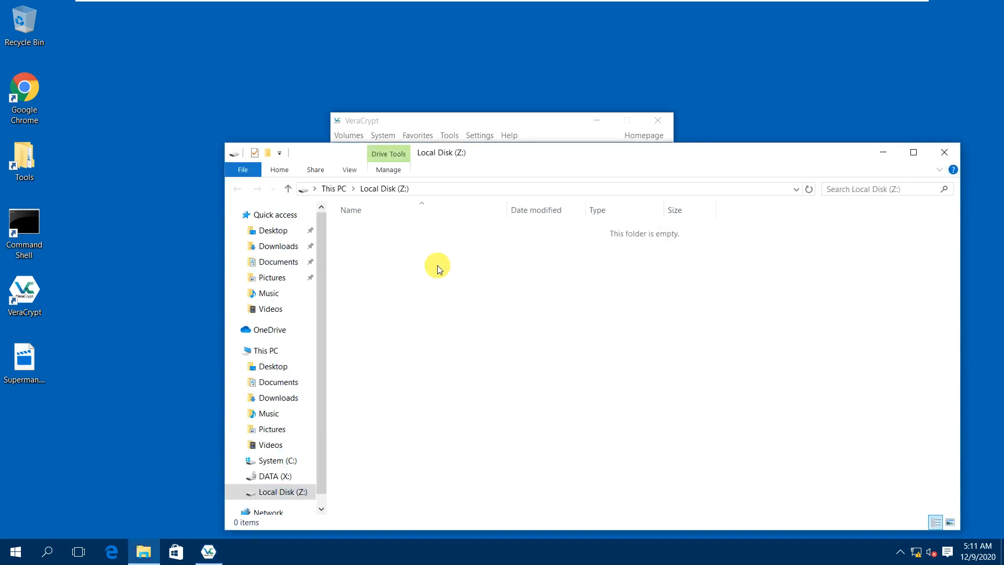
{"action": "left_click_drag", "start_coordinate": [487, 162], "coordinate": [443, 88]}
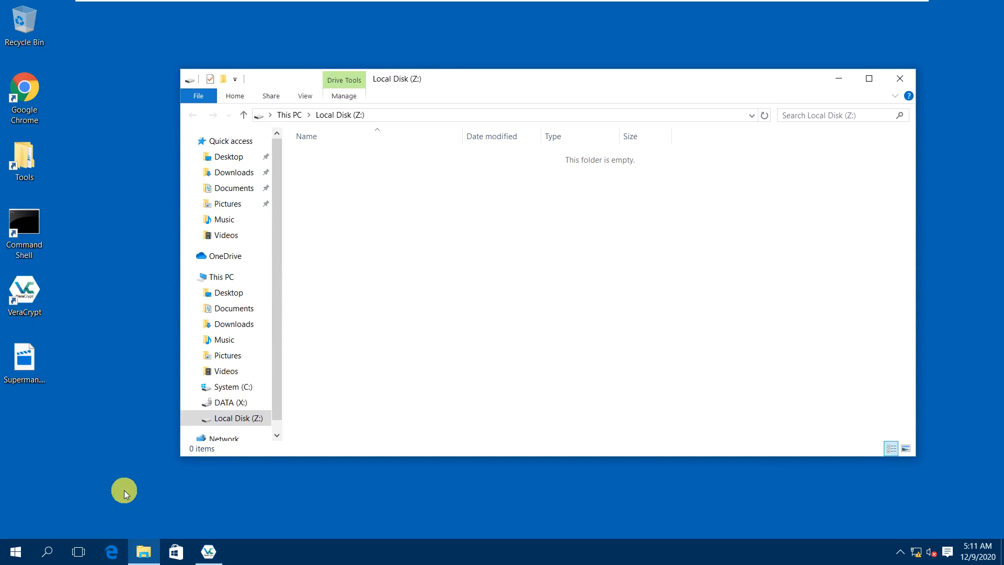
{"action": "right_click", "coordinate": [13, 551]}
{"action": "left_click", "coordinate": [52, 483]}
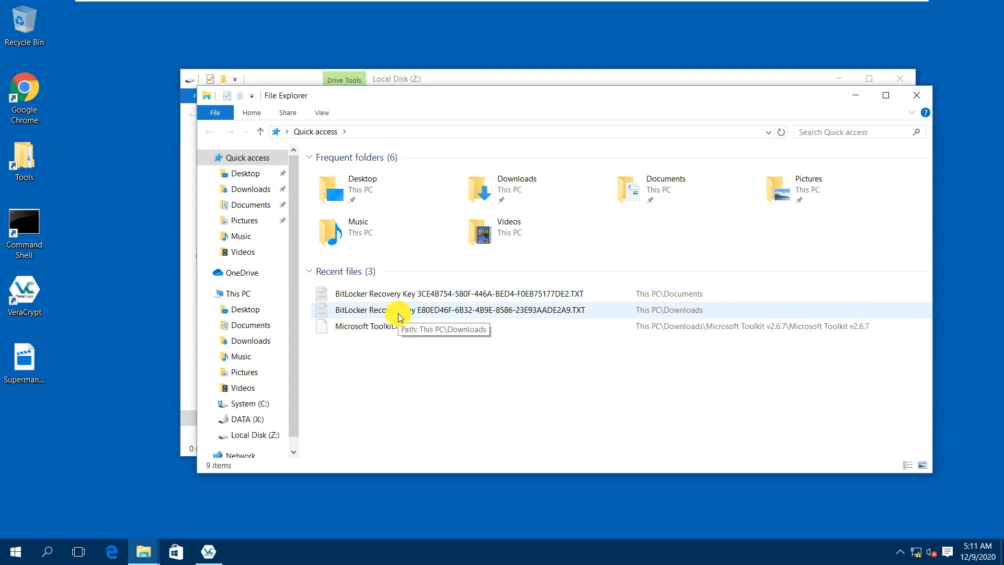
Copy the two BitLocker Recovery Key text files into drive Z:.
{"action": "left_click", "coordinate": [394, 294]}
{"action": "left_click", "coordinate": [404, 311], "text": "shift"}
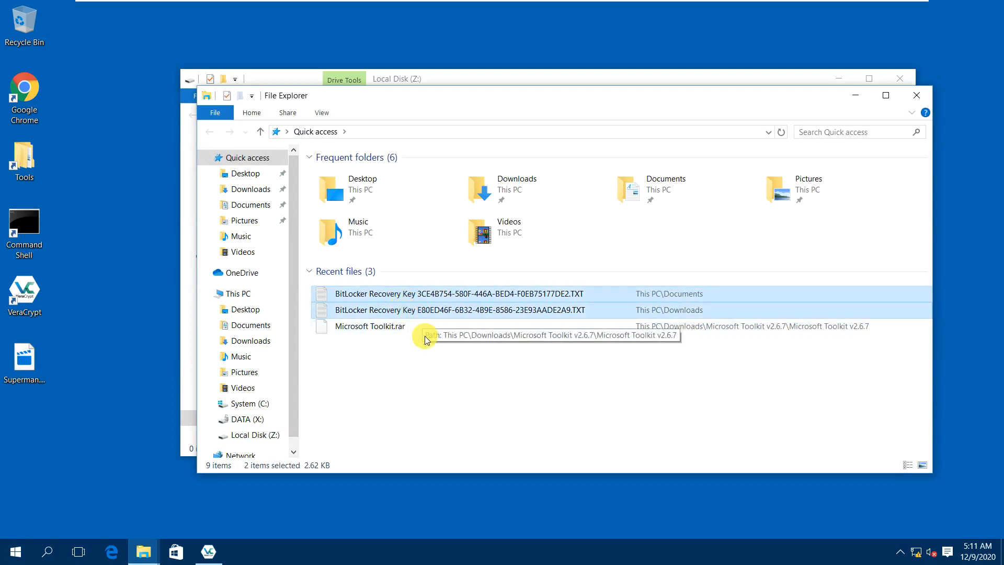
{"action": "left_click", "coordinate": [465, 81]}
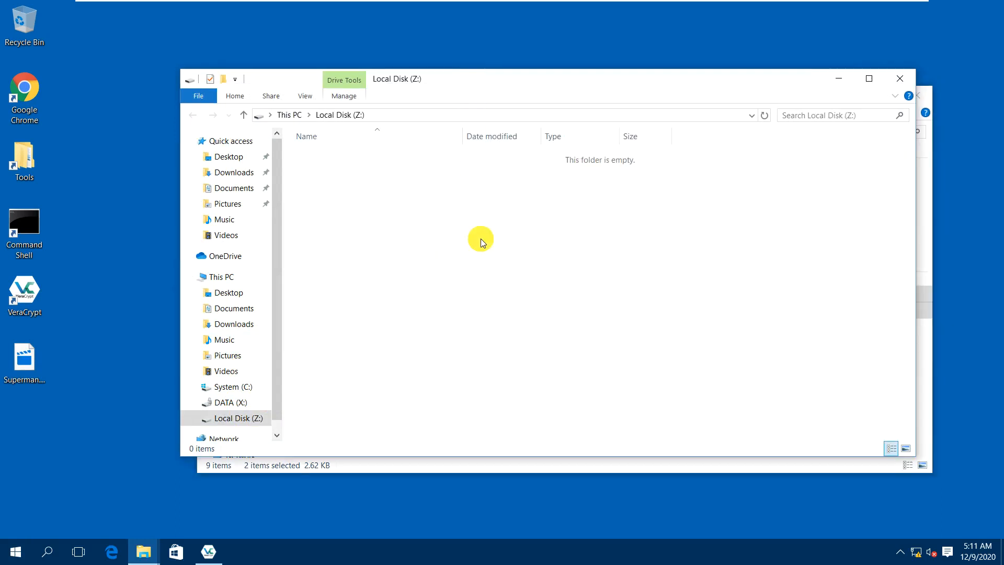
{"action": "left_click_drag", "start_coordinate": [790, 79], "coordinate": [678, 51]}
{"action": "left_click", "coordinate": [823, 97]}
{"action": "right_click", "coordinate": [368, 313]}
{"action": "left_click", "coordinate": [395, 450]}
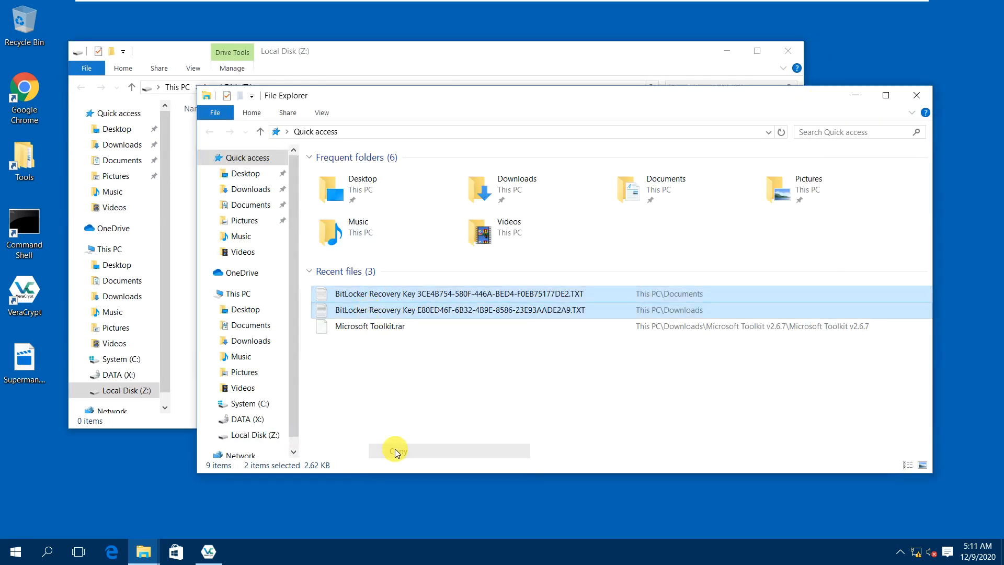
{"action": "left_click", "coordinate": [352, 63]}
{"action": "key", "text": "ctrl+v"}
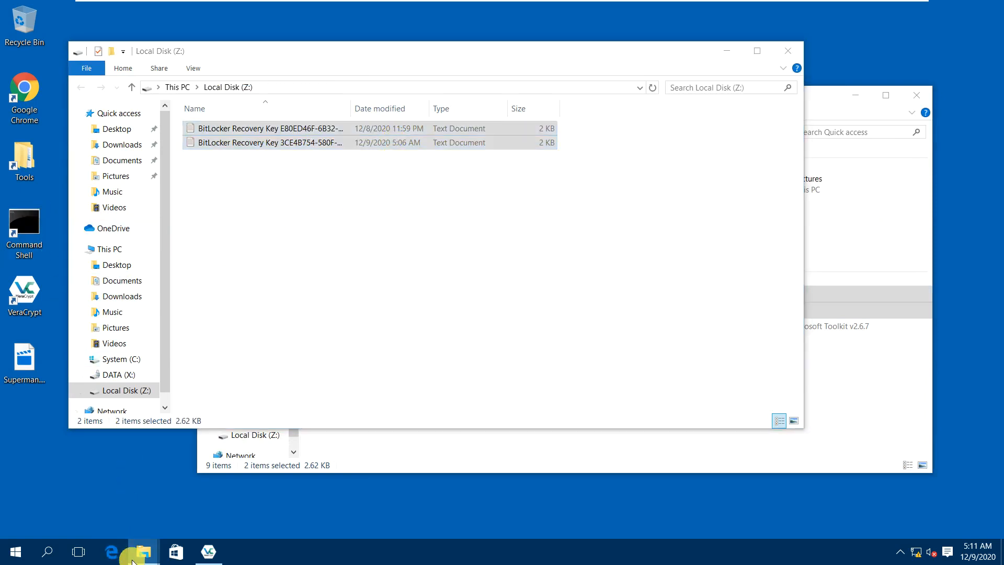
Copy Microsoft Toolkit v2.6.7.rar from Downloads into Z:, then close both Explorer windows.
{"action": "mouse_move", "coordinate": [144, 550]}
{"action": "left_click", "coordinate": [180, 510]}
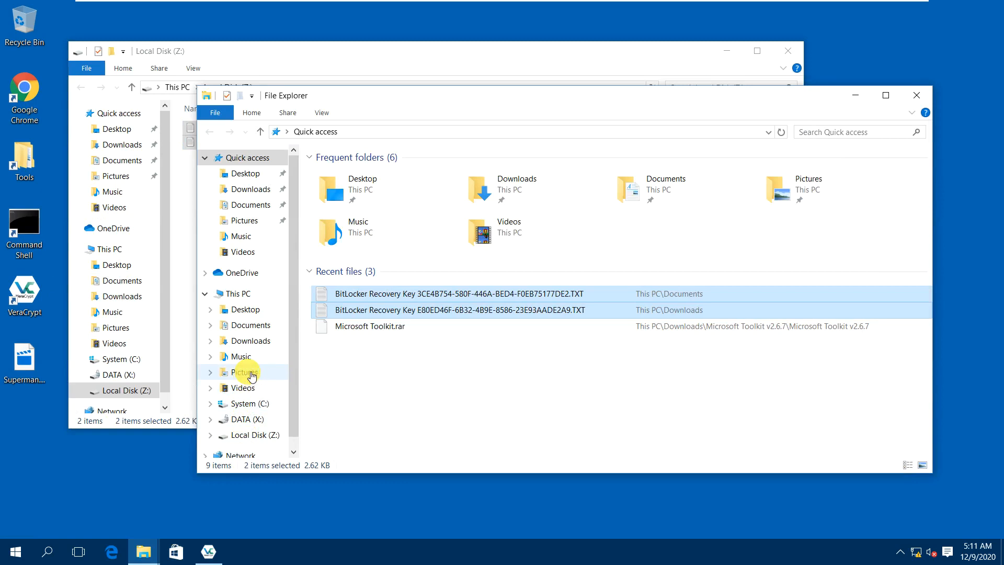
{"action": "left_click", "coordinate": [250, 373]}
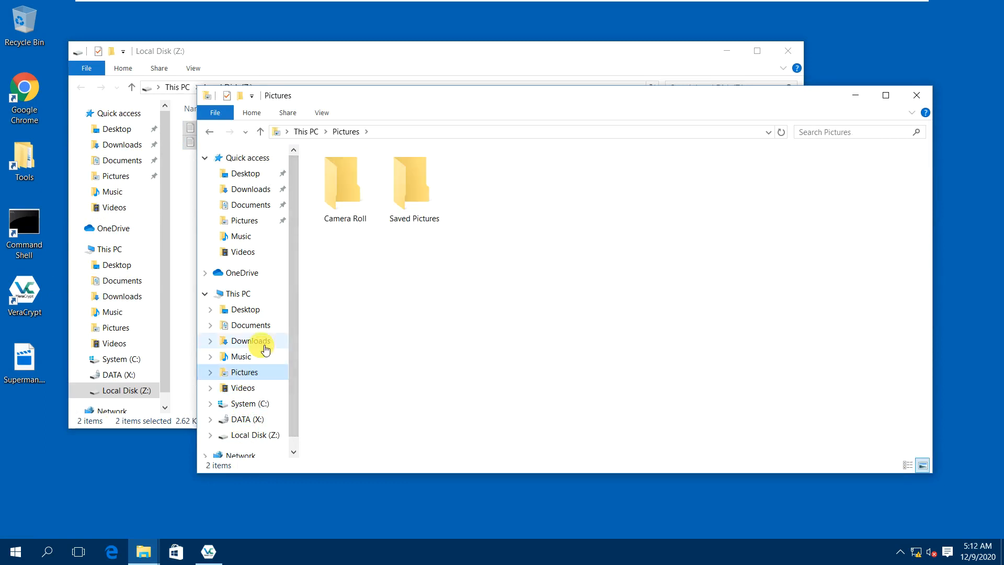
{"action": "left_click", "coordinate": [264, 347]}
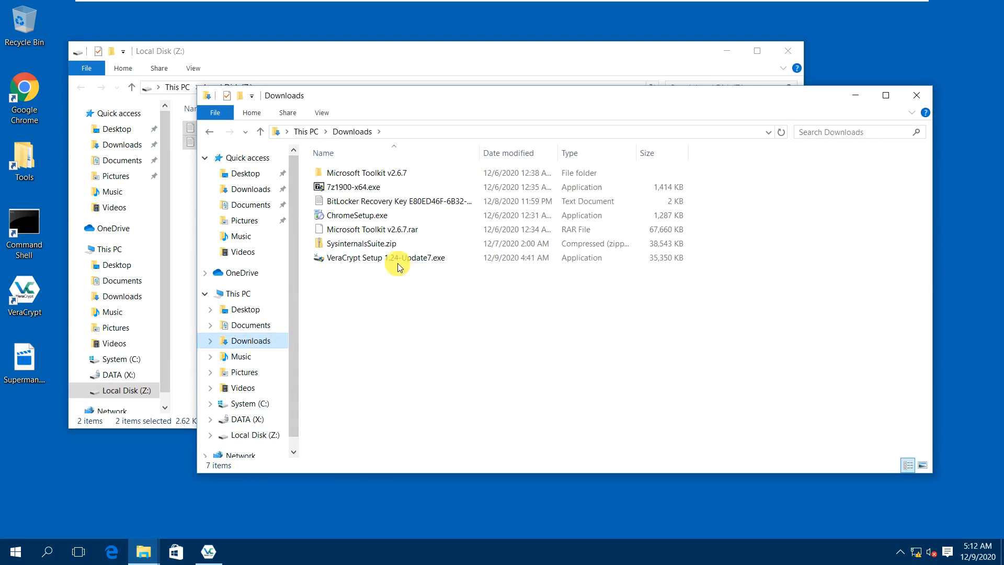
{"action": "left_click", "coordinate": [363, 236]}
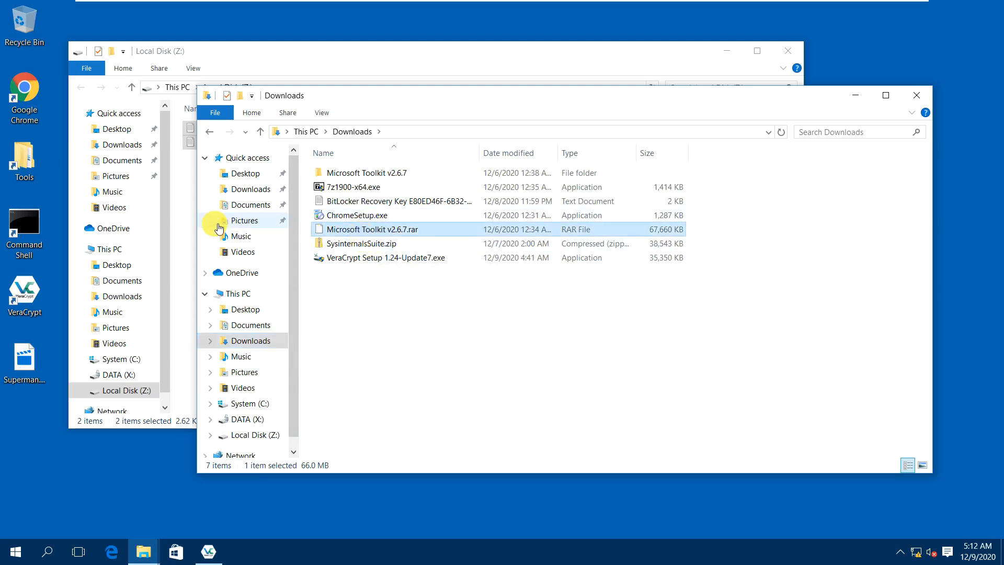
{"action": "left_click", "coordinate": [183, 237]}
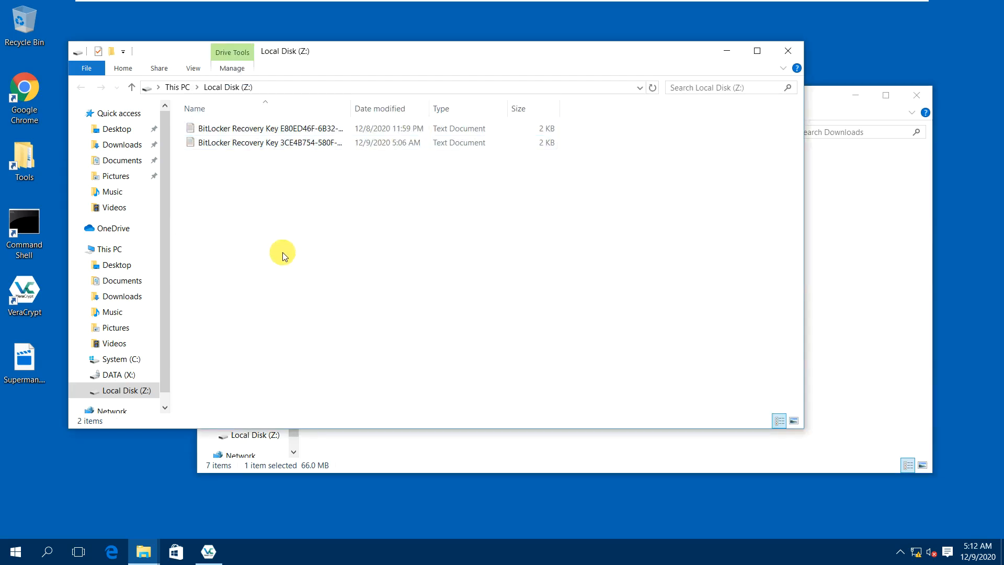
{"action": "key", "text": "ctrl+v"}
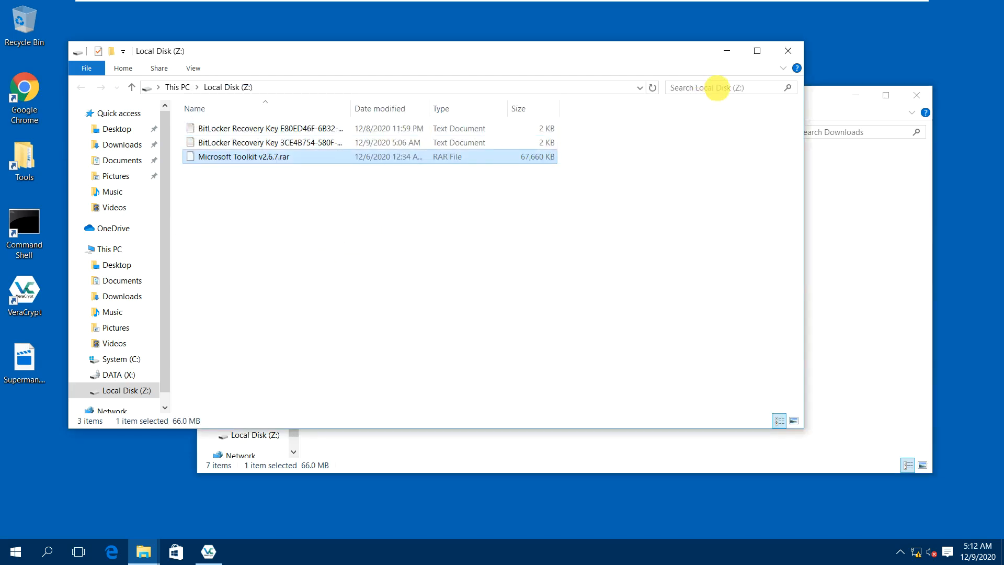
{"action": "left_click", "coordinate": [788, 51]}
{"action": "left_click", "coordinate": [914, 98]}
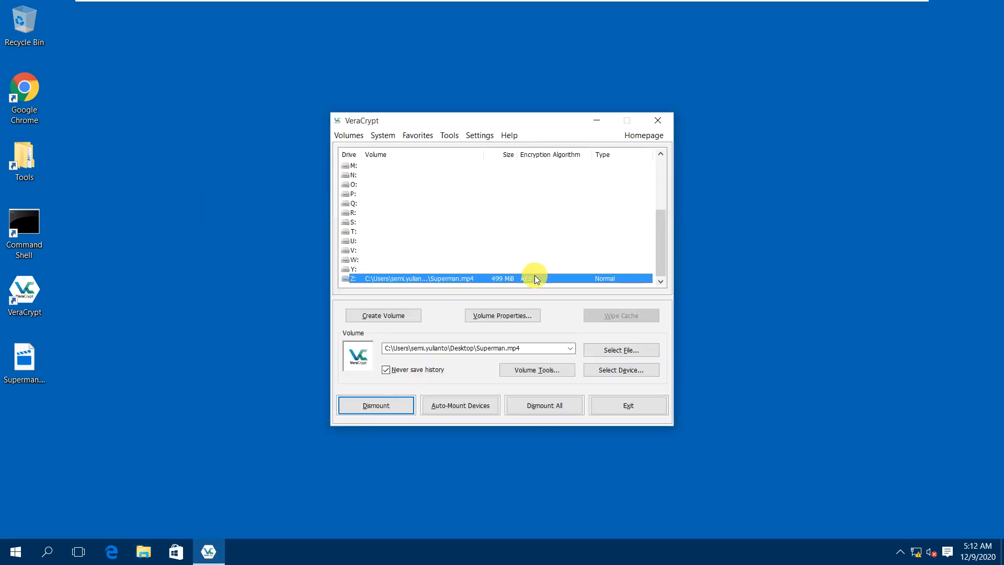
Dismount Z: and remount the Desktop's Superman.mp4 volume on Z: with its password.
{"action": "left_click", "coordinate": [387, 406]}
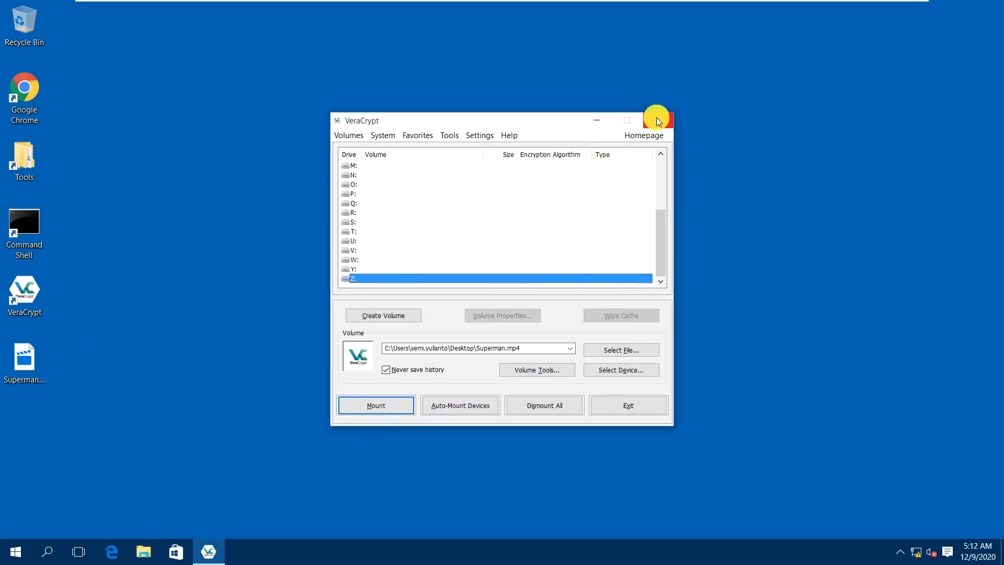
{"action": "left_click", "coordinate": [45, 356]}
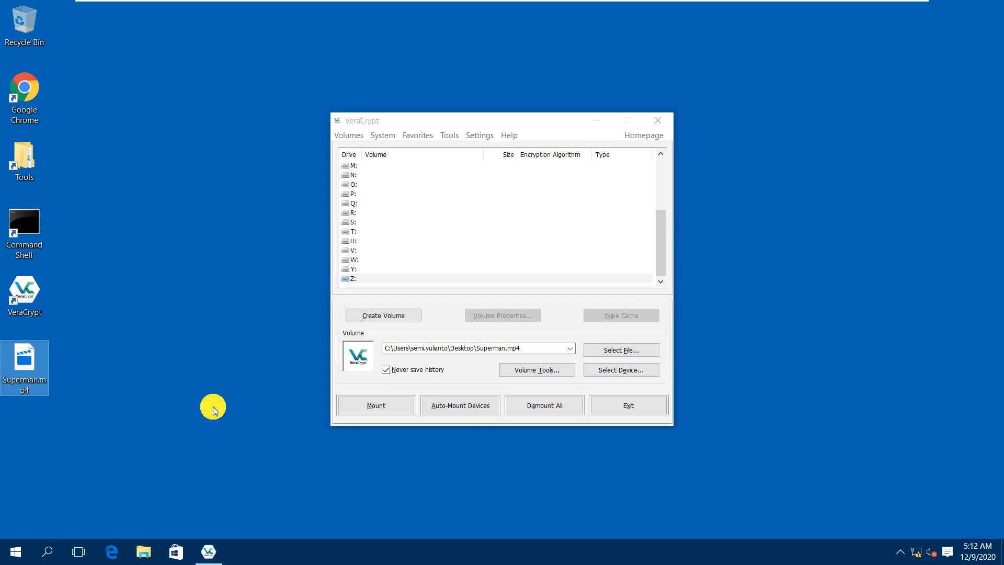
{"action": "left_click", "coordinate": [403, 279]}
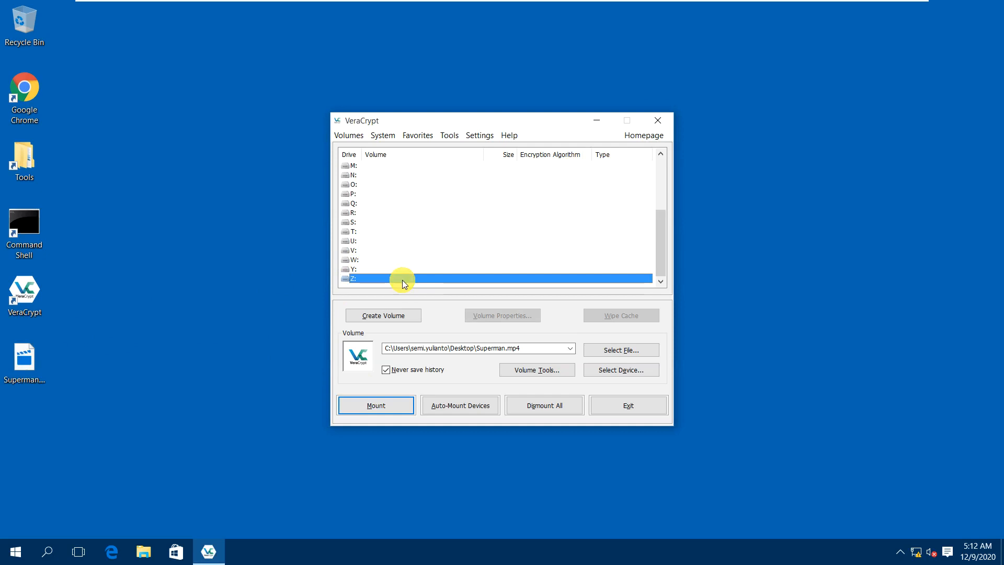
{"action": "left_click", "coordinate": [620, 349]}
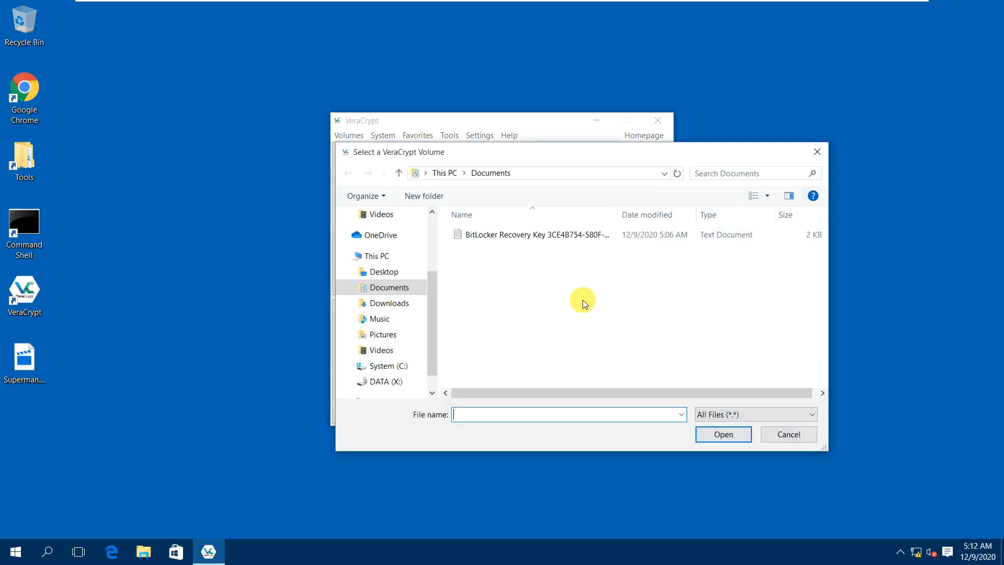
{"action": "left_click", "coordinate": [381, 271]}
{"action": "double_click", "coordinate": [477, 249]}
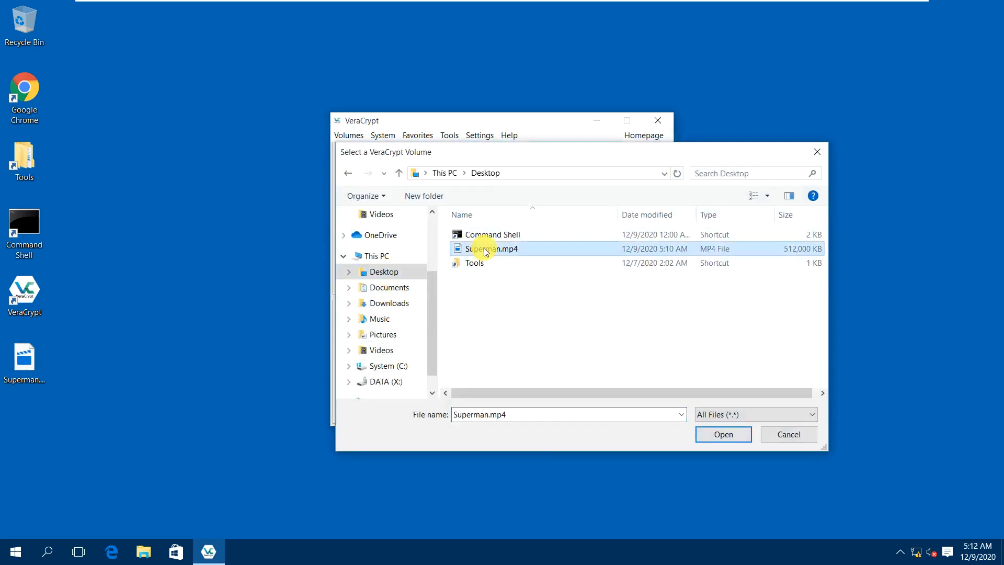
{"action": "left_click", "coordinate": [386, 408]}
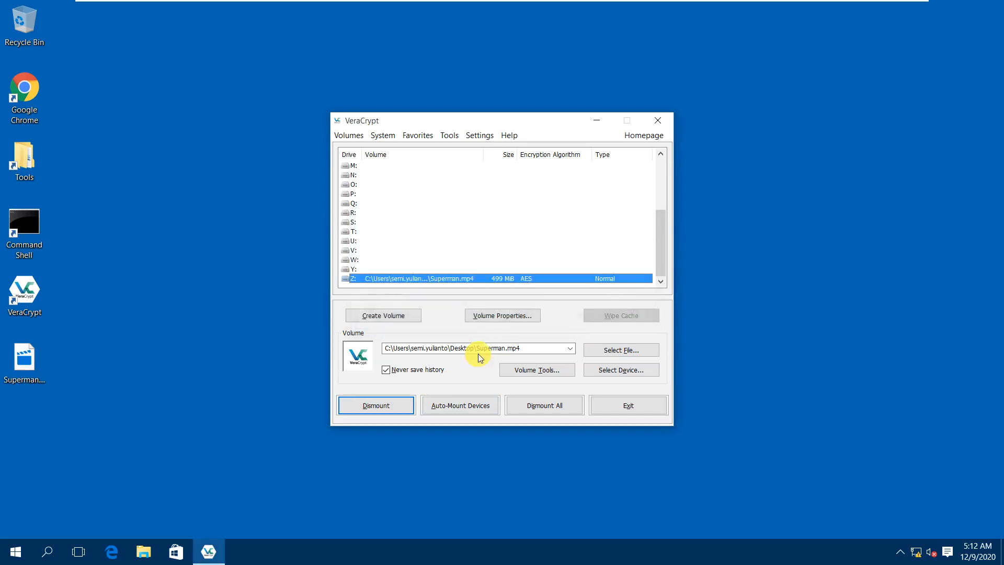
Check the three files on Z: in Explorer, then dismount the volume.
{"action": "double_click", "coordinate": [481, 275]}
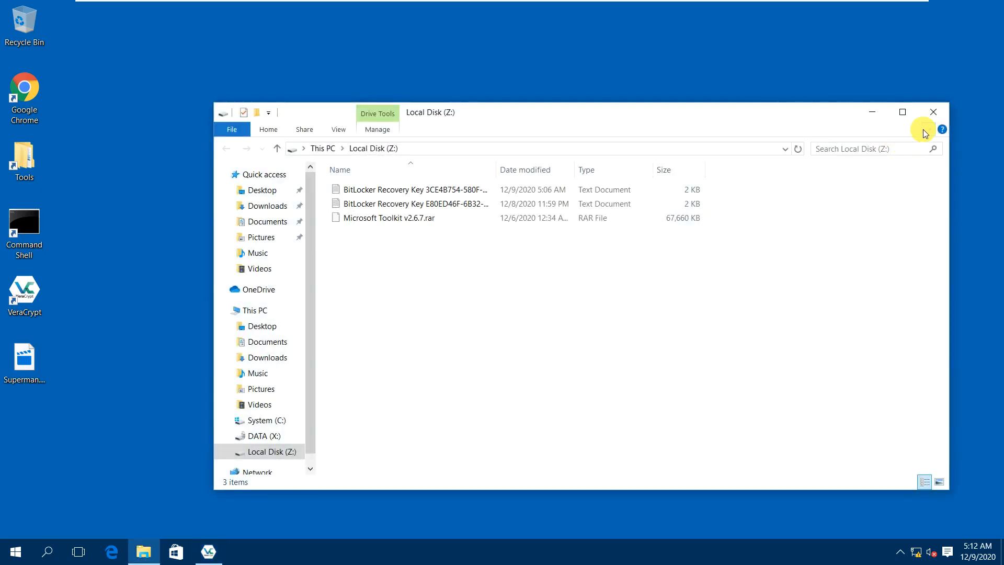
{"action": "left_click", "coordinate": [930, 113]}
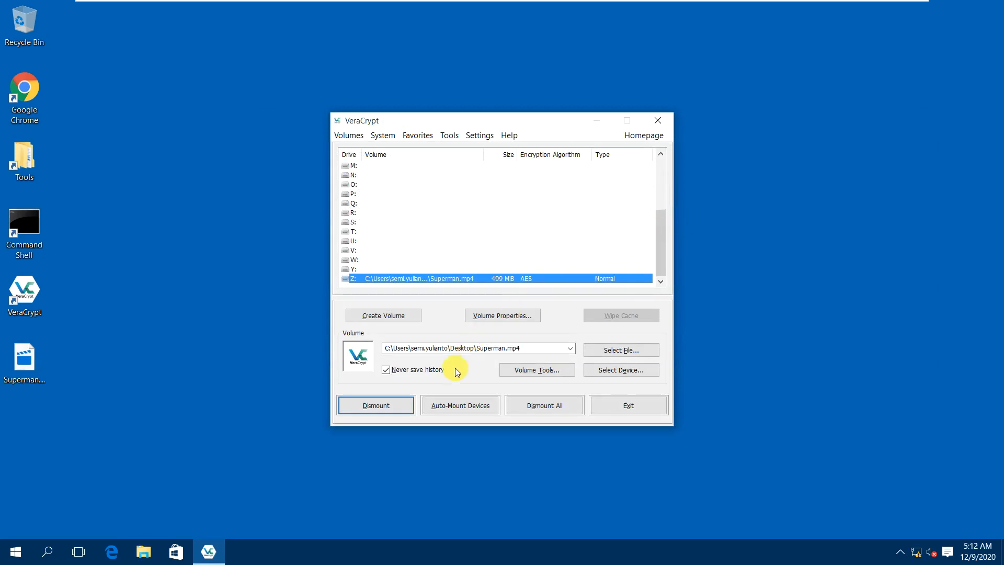
{"action": "left_click", "coordinate": [380, 407]}
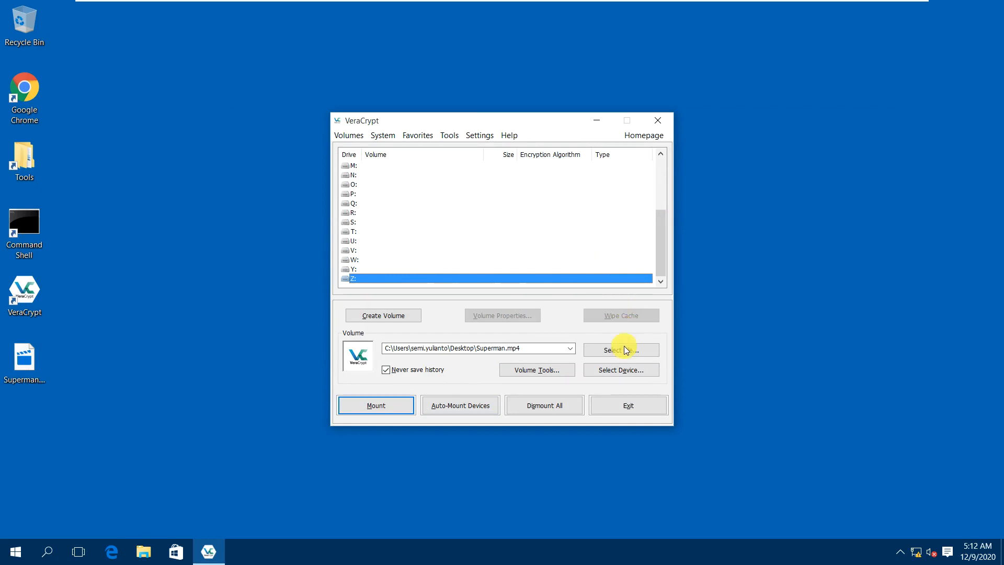
Reopen the partition and device list to view Harddisk 0, Harddisk 1 and 10.0 GB Harddisk 2.
{"action": "left_click", "coordinate": [616, 373]}
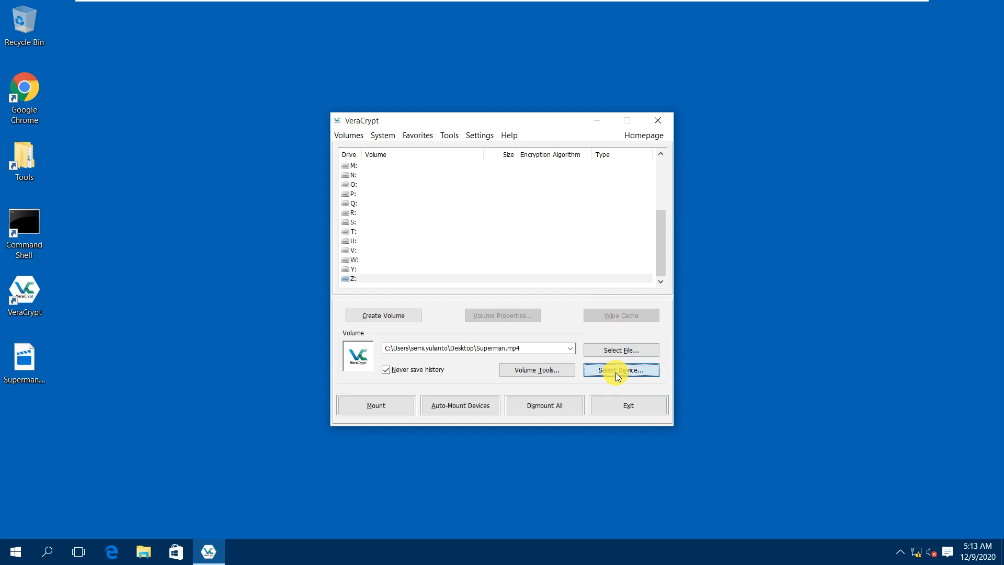
{"action": "left_click", "coordinate": [613, 375]}
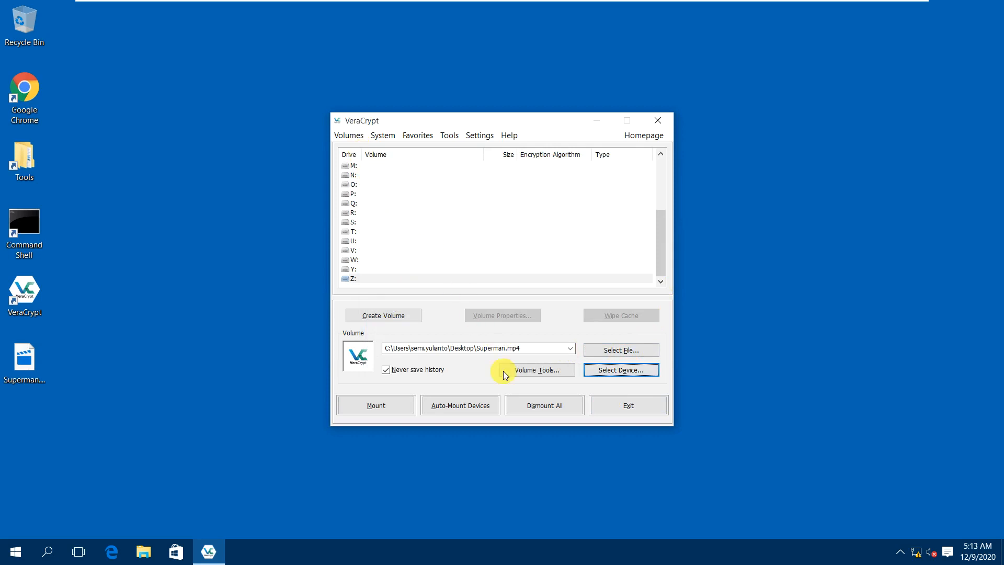
{"action": "left_click", "coordinate": [614, 372]}
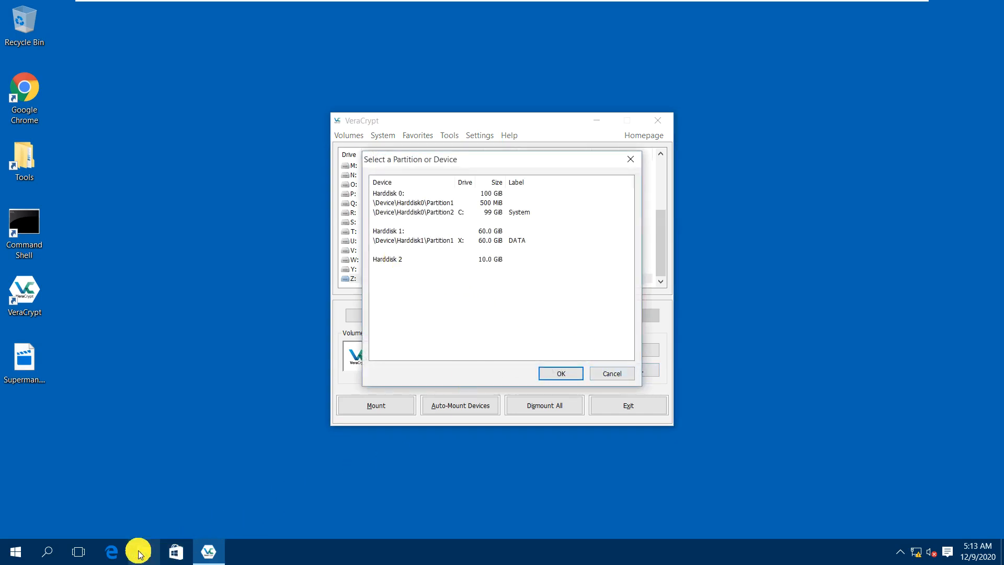
{"action": "left_click", "coordinate": [12, 553]}
Confirm in Disk Management that Disk 2 is 10 GB unallocated, then close it.
{"action": "right_click", "coordinate": [12, 553]}
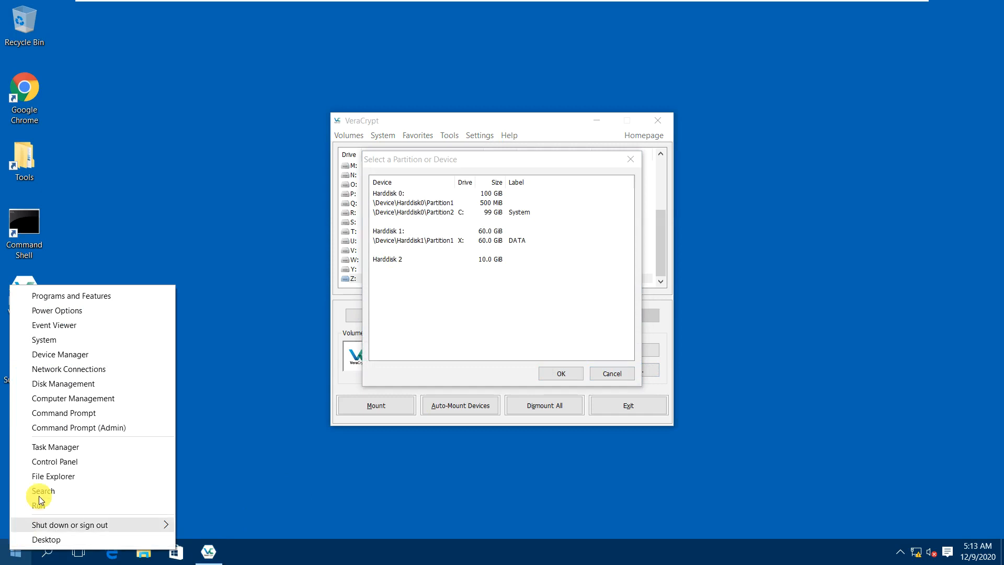
{"action": "left_click", "coordinate": [55, 388]}
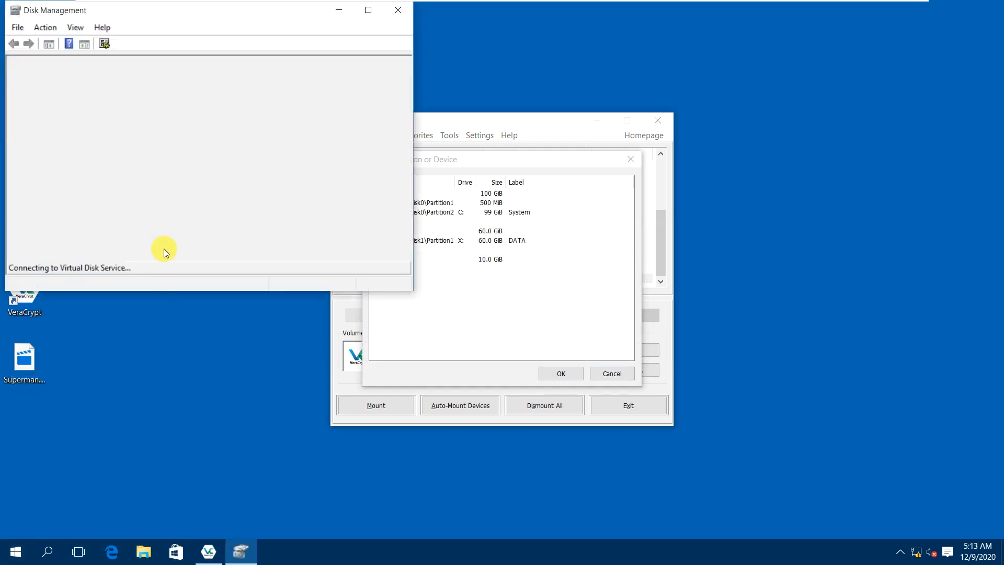
{"action": "double_click", "coordinate": [179, 16]}
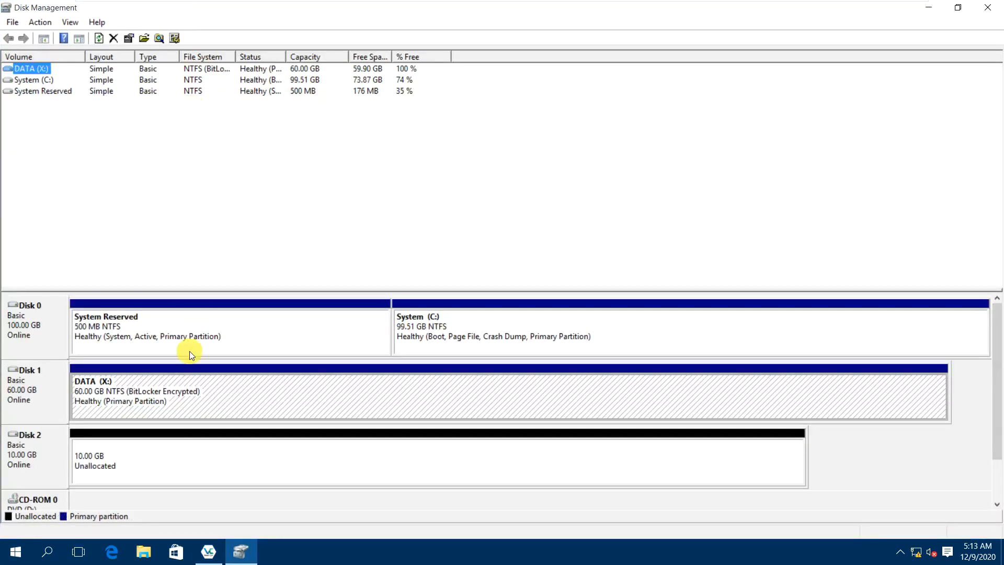
{"action": "left_click", "coordinate": [152, 456]}
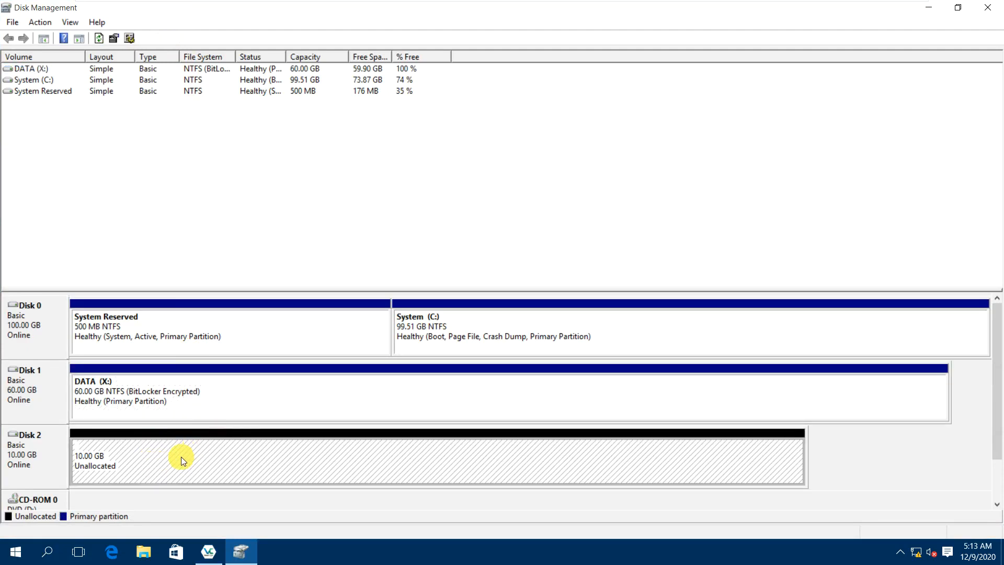
{"action": "left_click", "coordinate": [29, 460]}
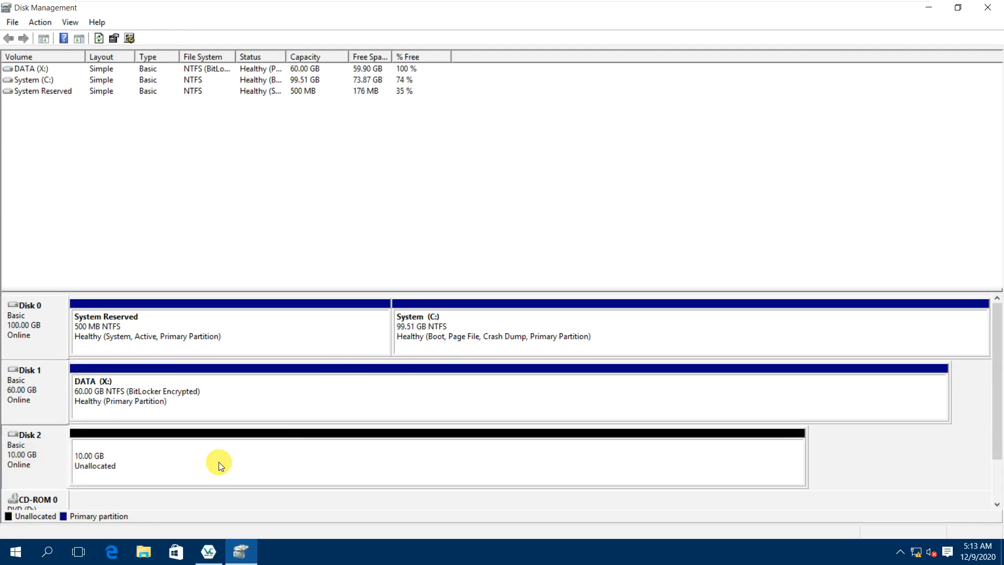
{"action": "left_click", "coordinate": [988, 7]}
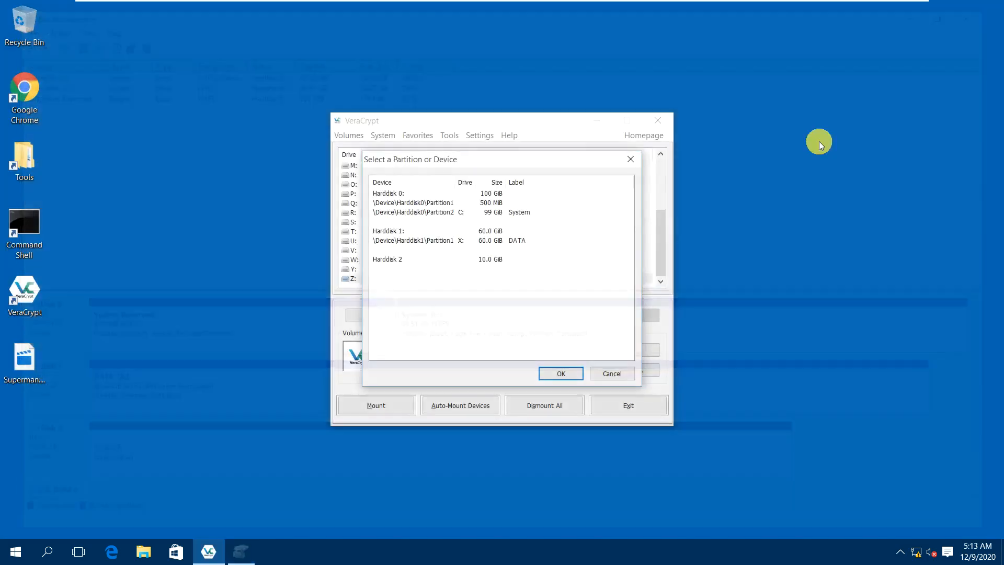
Use Harddisk 2 (\Device\Harddisk2\Partition0) as the volume and start the Volume Creation Wizard.
{"action": "left_click", "coordinate": [404, 261]}
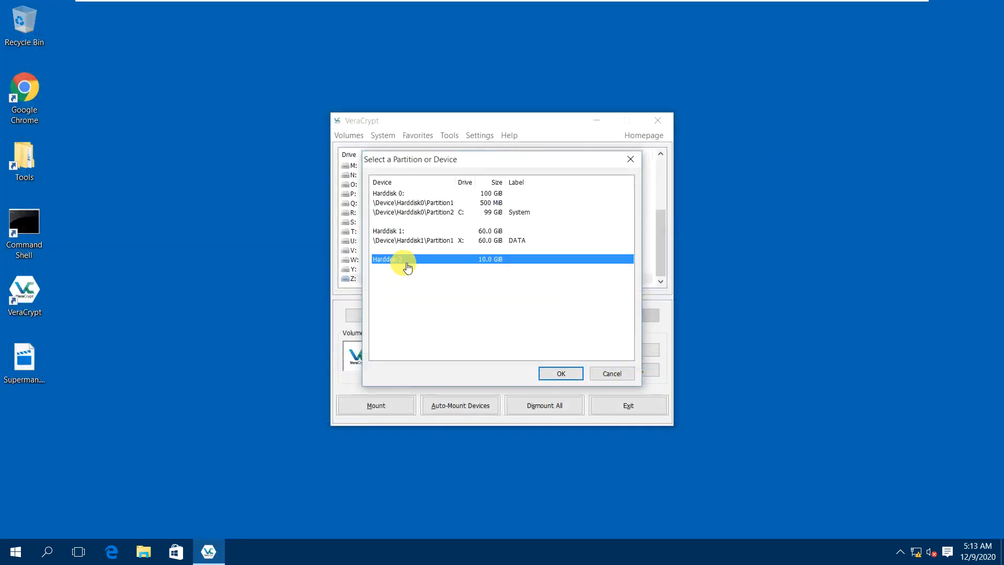
{"action": "left_click", "coordinate": [568, 373]}
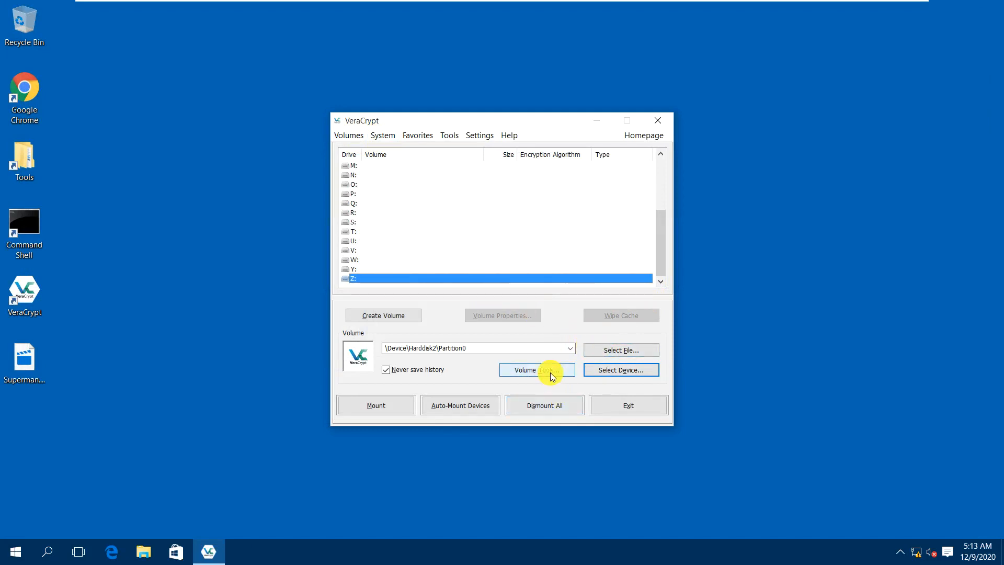
{"action": "left_click", "coordinate": [403, 318]}
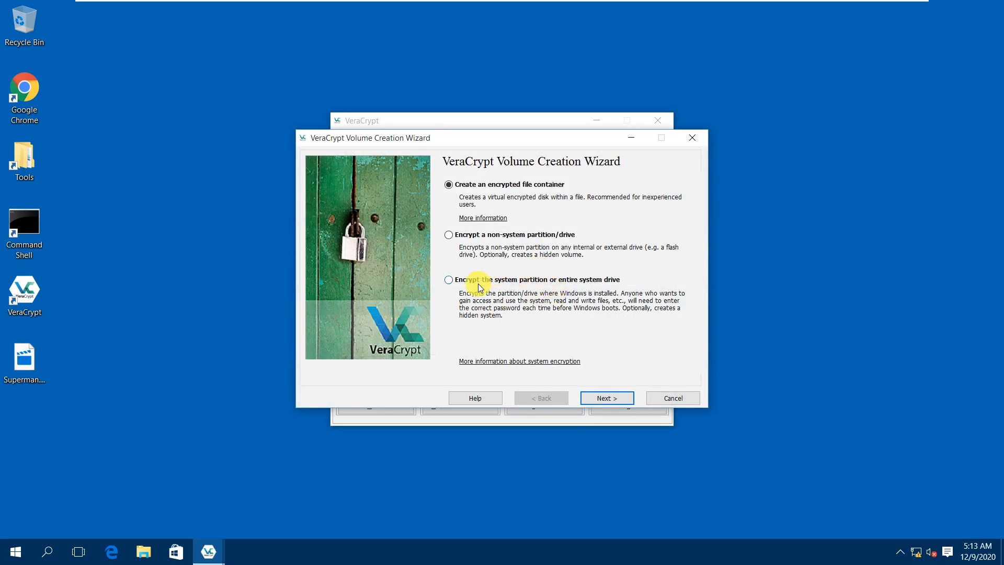
Choose a non-system partition, a hidden VeraCrypt volume, and Normal mode.
{"action": "left_click", "coordinate": [485, 236]}
{"action": "left_click", "coordinate": [598, 402]}
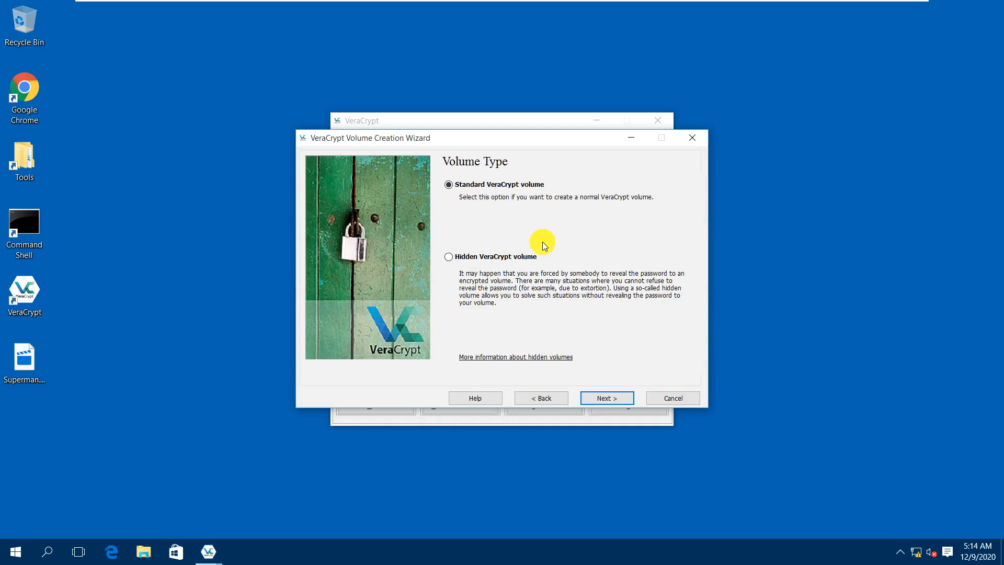
{"action": "left_click", "coordinate": [486, 257]}
{"action": "left_click", "coordinate": [614, 399]}
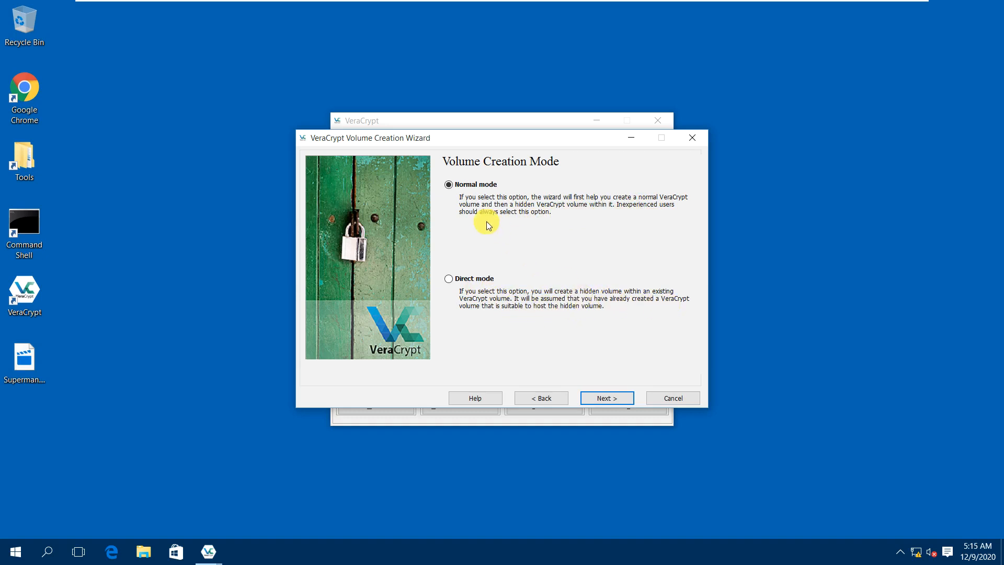
{"action": "left_click", "coordinate": [614, 398]}
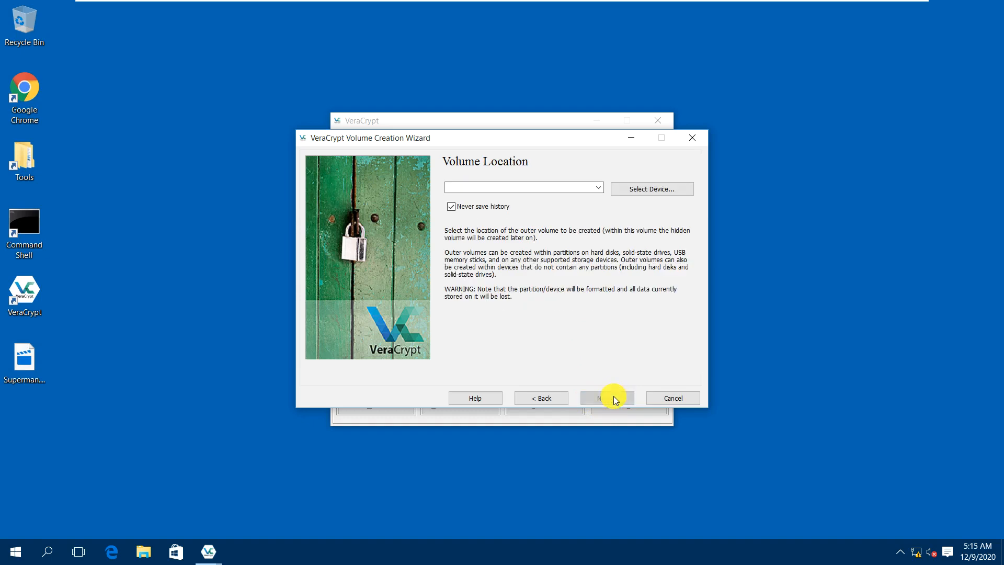
Set Harddisk 2 as the outer volume location, accepting the whole-device encryption warning.
{"action": "left_click", "coordinate": [630, 191]}
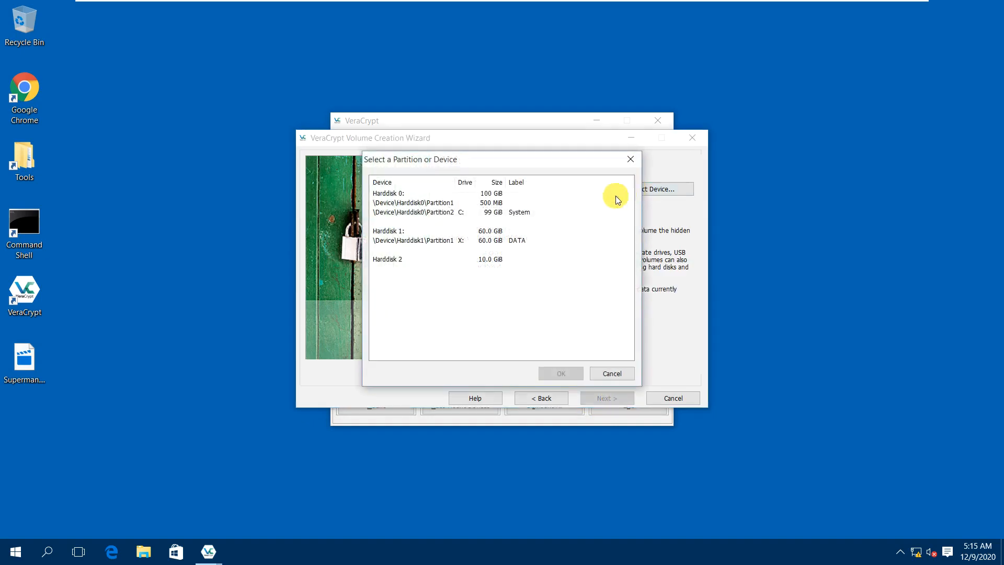
{"action": "left_click", "coordinate": [404, 261]}
{"action": "left_click", "coordinate": [569, 373]}
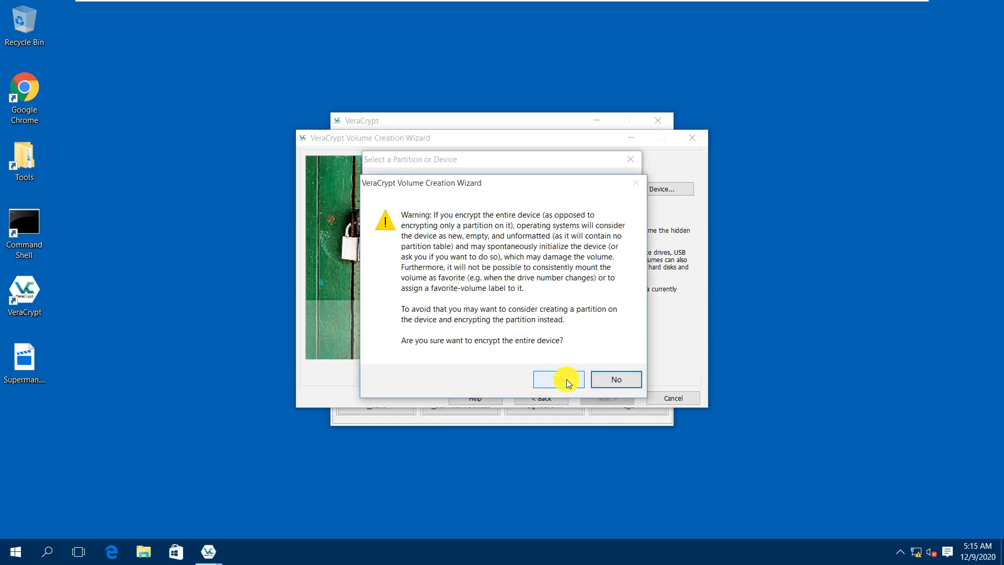
{"action": "left_click", "coordinate": [555, 380]}
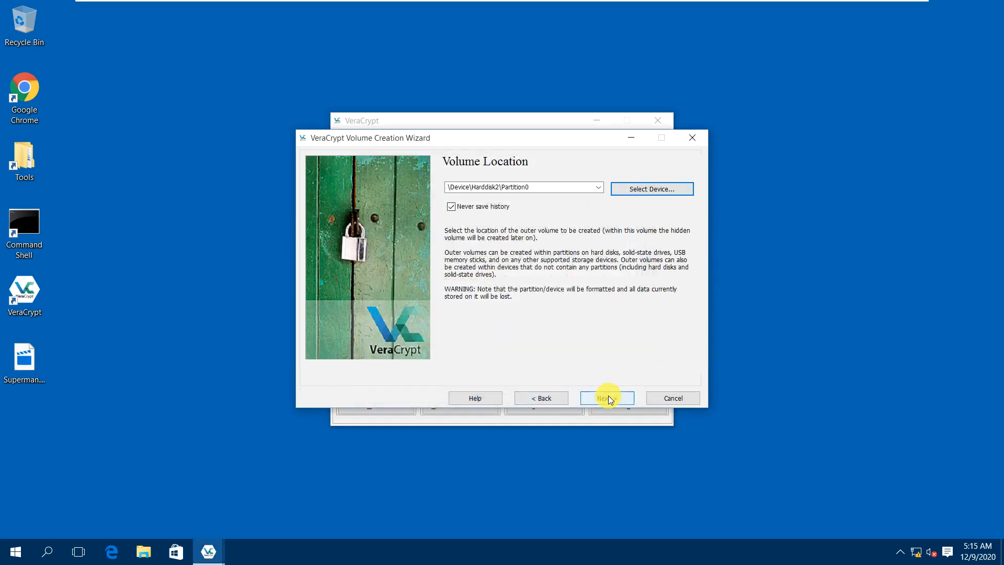
{"action": "left_click", "coordinate": [610, 400]}
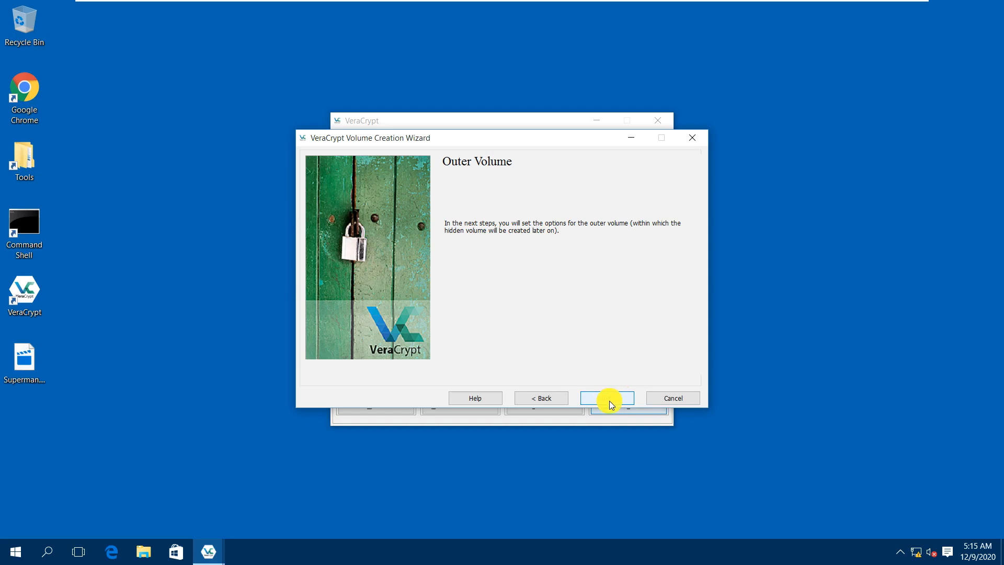
Keep AES with SHA-512 and the full 10 GiB size for the outer volume.
{"action": "left_click", "coordinate": [610, 398]}
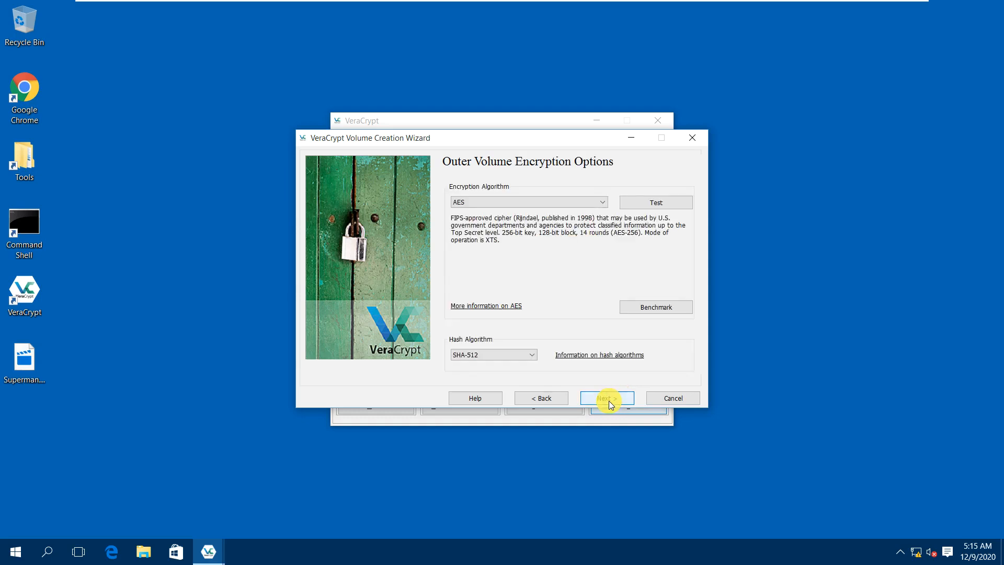
{"action": "left_click", "coordinate": [608, 401]}
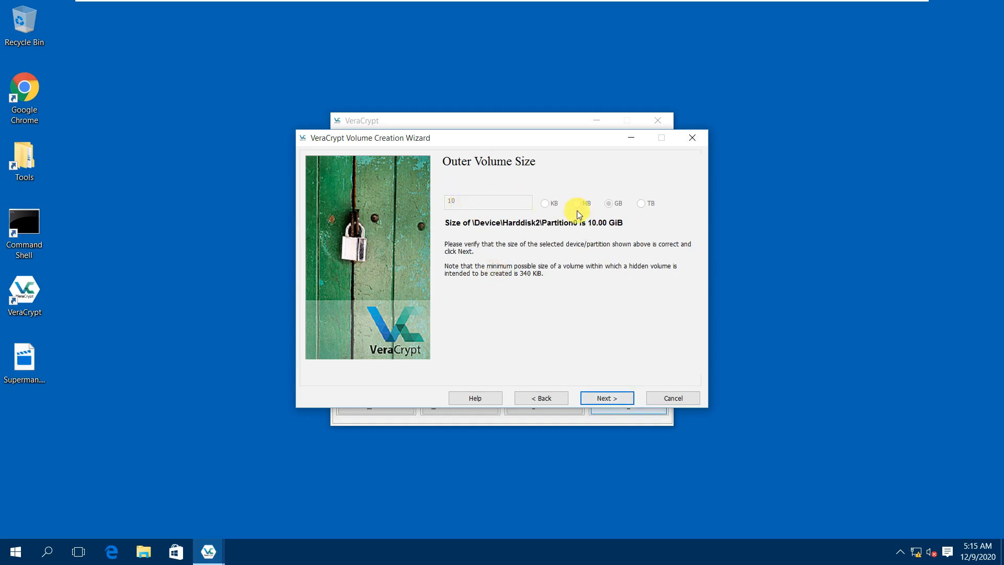
{"action": "left_click", "coordinate": [608, 398]}
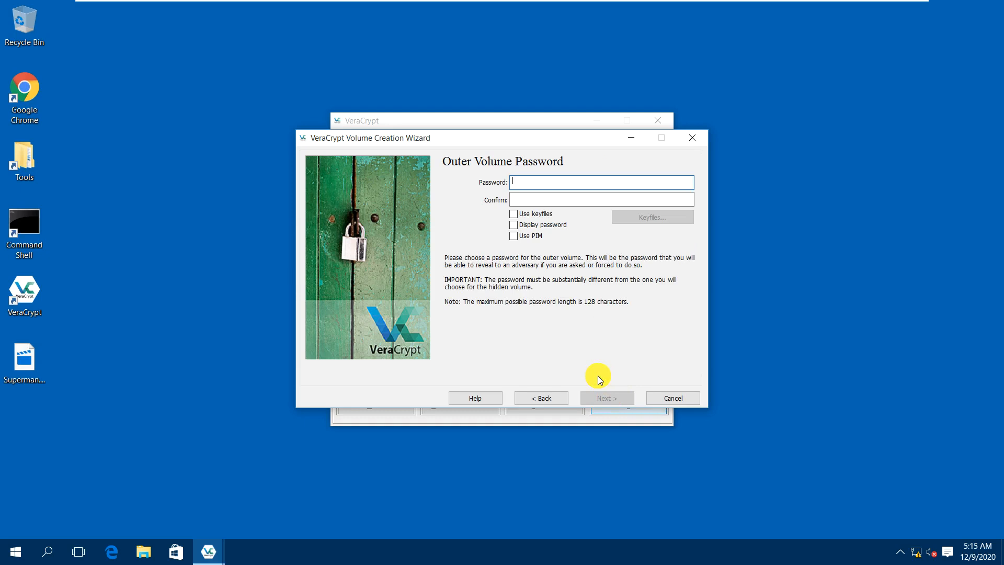
Enter and confirm the outer volume password with Display password ticked.
{"action": "type", "text": "••••"}
{"action": "key", "text": "BackSpace"}
{"action": "key", "text": "BackSpace"}
{"action": "key", "text": "BackSpace"}
{"action": "key", "text": "BackSpace"}
{"action": "type", "text": "••••••••"}
{"action": "key", "text": "Tab"}
{"action": "type", "text": "••••••••"}
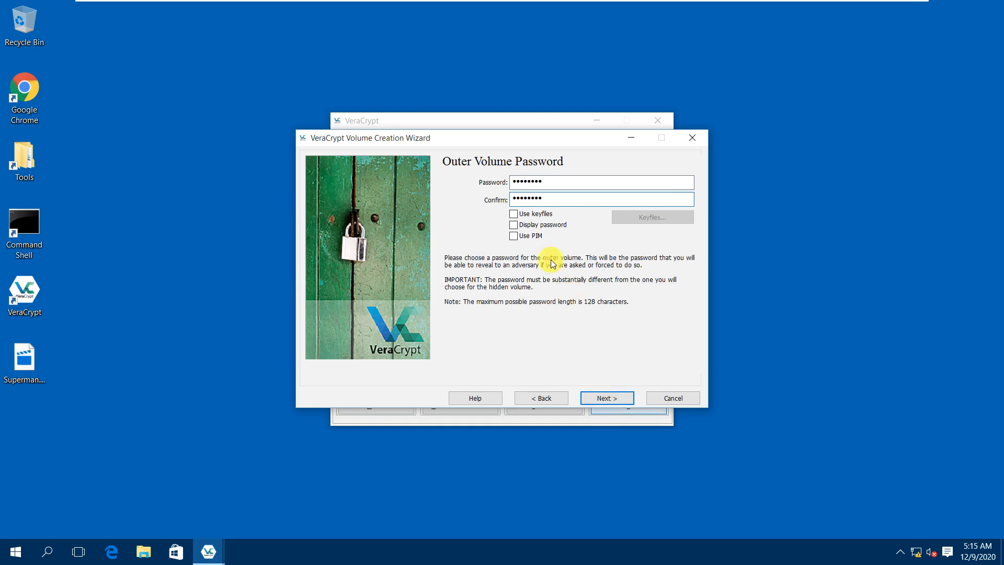
{"action": "left_click", "coordinate": [530, 230]}
{"action": "left_click", "coordinate": [604, 400]}
Accept the short-password warning and enable storing files larger than 4 GiB.
{"action": "left_click", "coordinate": [563, 343]}
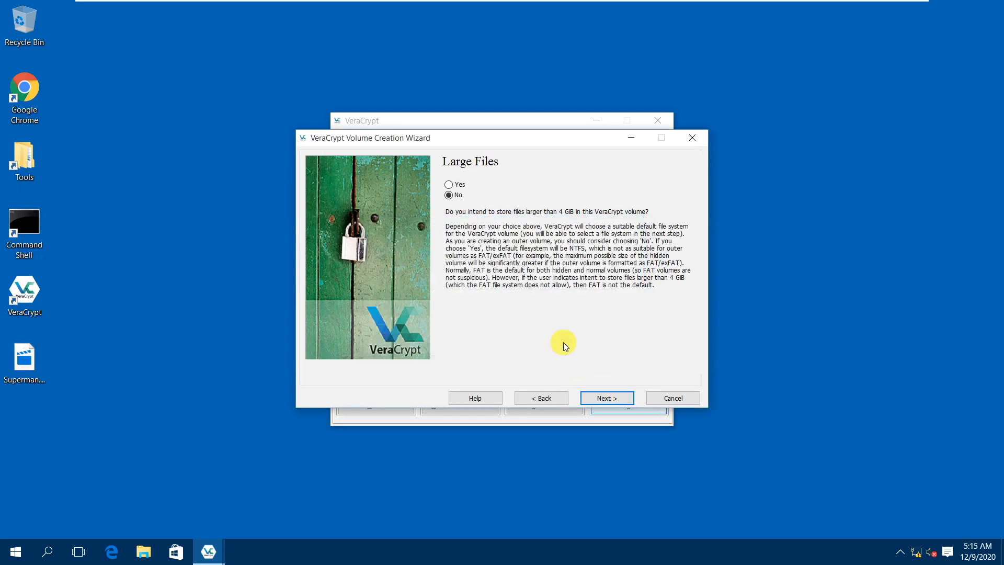
{"action": "left_click", "coordinate": [454, 185]}
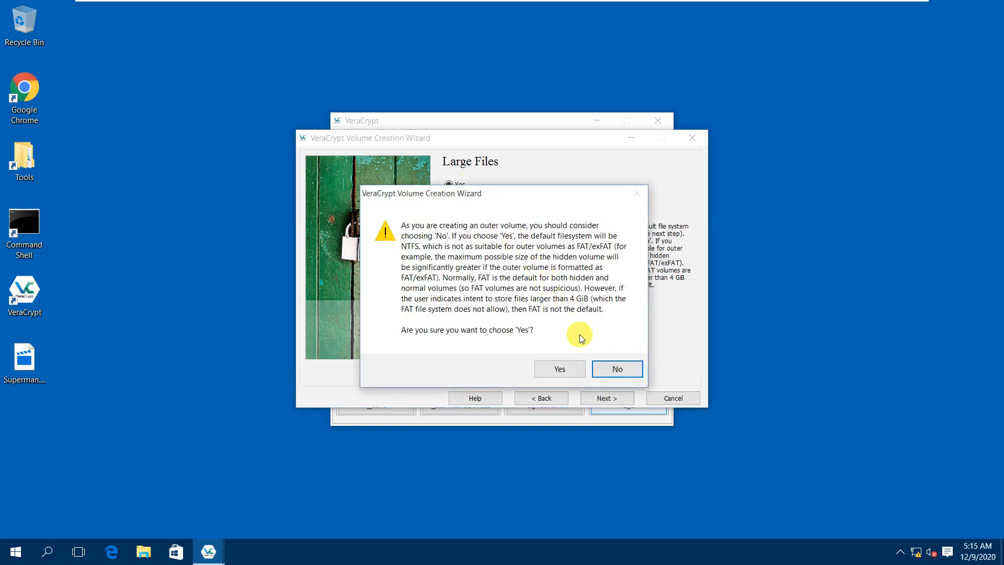
{"action": "left_click", "coordinate": [565, 367]}
{"action": "left_click", "coordinate": [615, 399]}
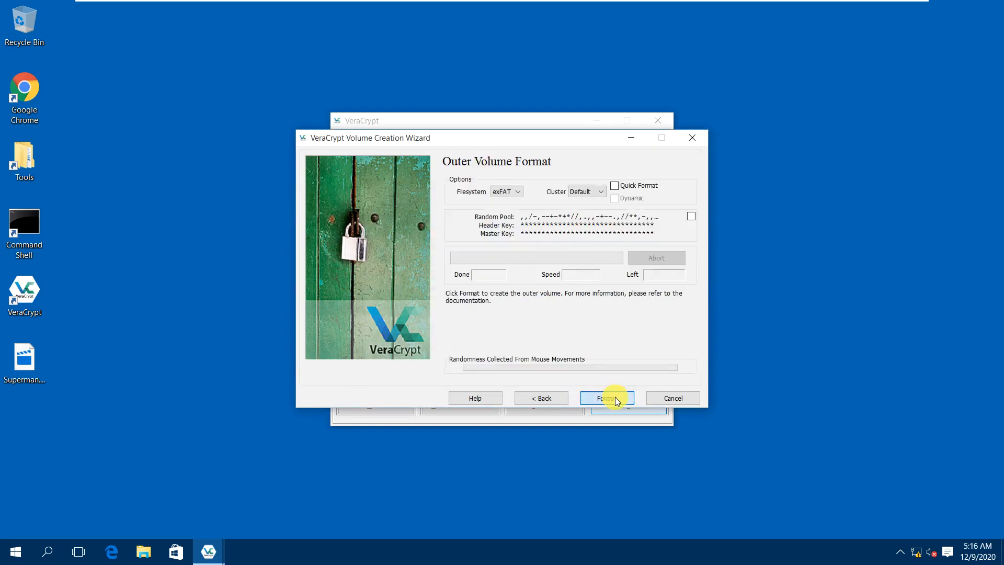
Format the outer volume as NTFS, confirming both formatting prompts.
{"action": "left_click", "coordinate": [518, 192]}
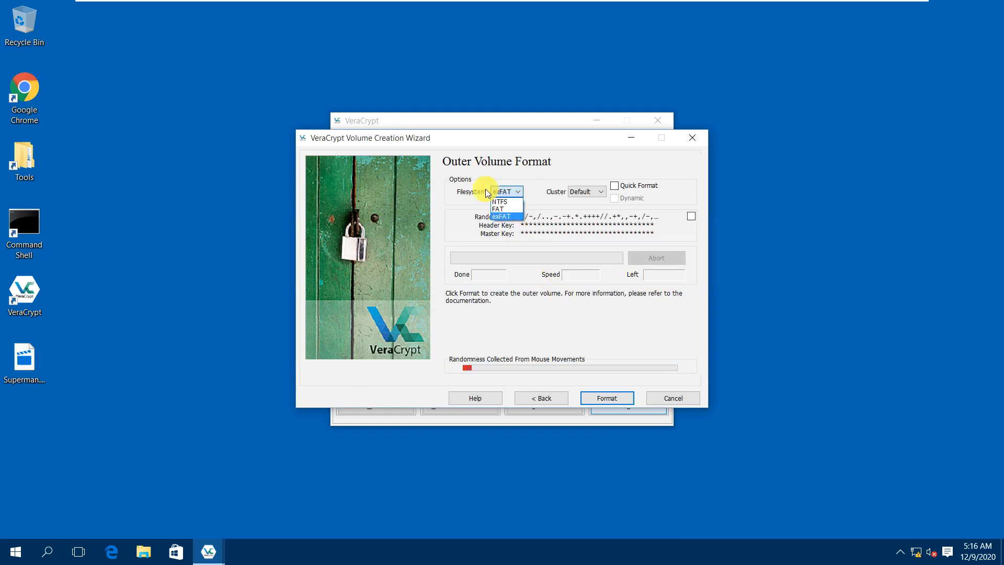
{"action": "left_click", "coordinate": [503, 202]}
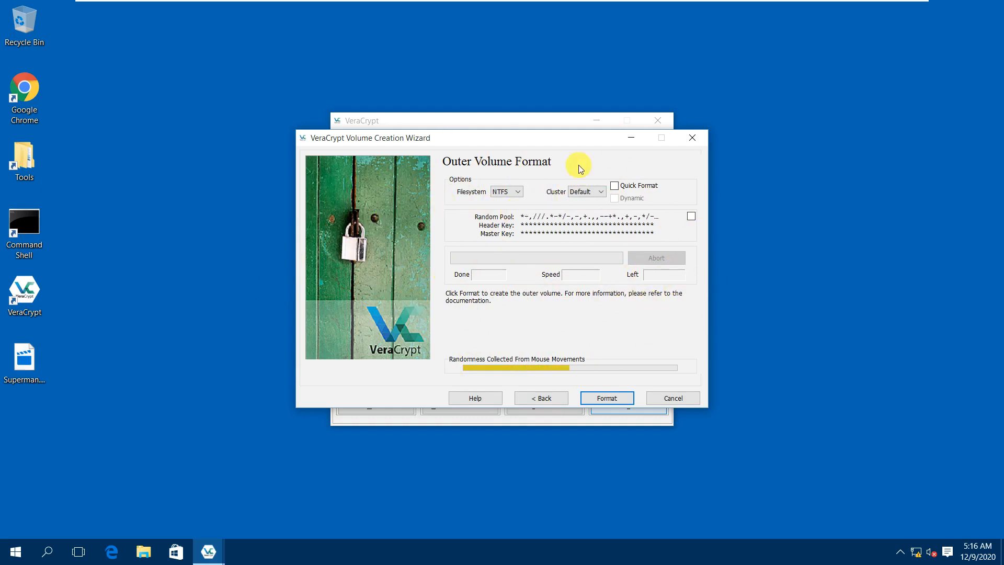
{"action": "left_click", "coordinate": [611, 401]}
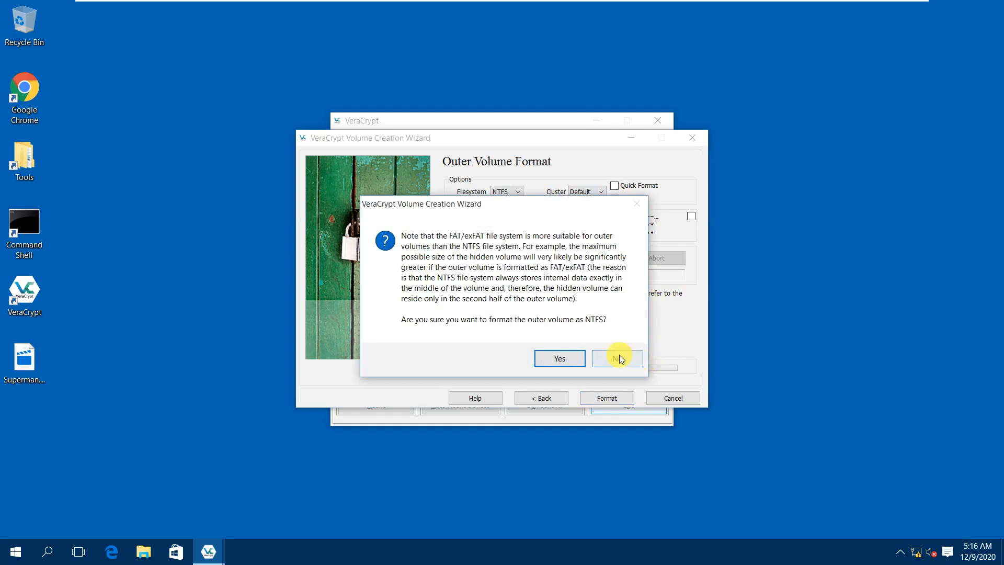
{"action": "left_click", "coordinate": [560, 359]}
{"action": "left_click", "coordinate": [548, 341]}
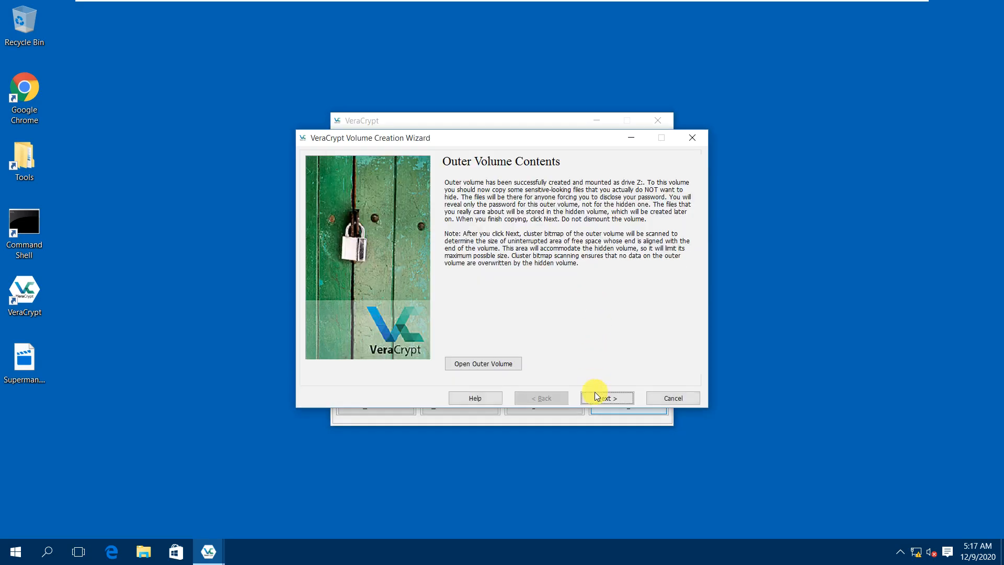
After formatting finishes, scan the outer volume to find the maximum hidden volume size.
{"action": "left_click", "coordinate": [605, 400]}
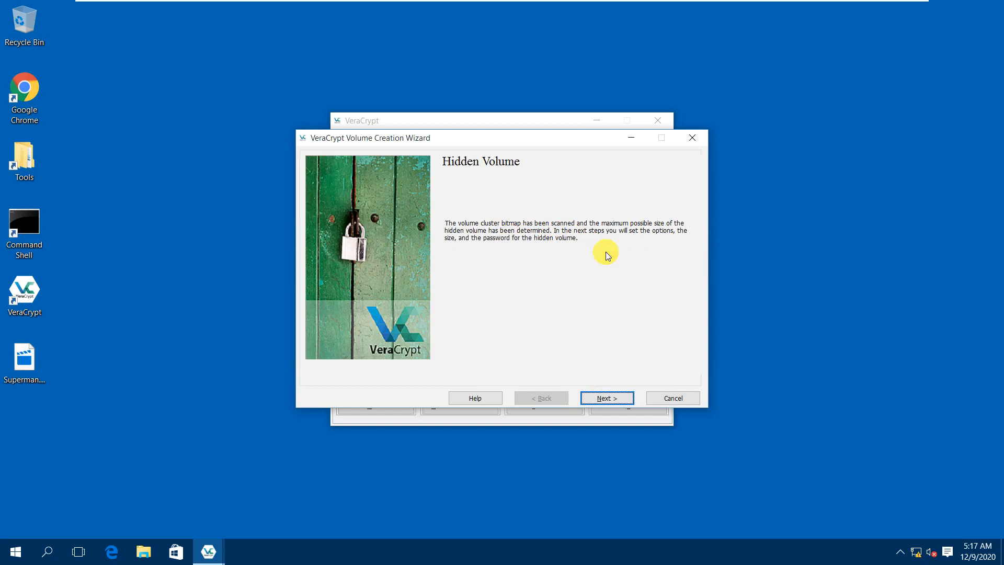
Keep AES with SHA-512 for the hidden volume and set its size to 5 GB.
{"action": "left_click", "coordinate": [602, 398]}
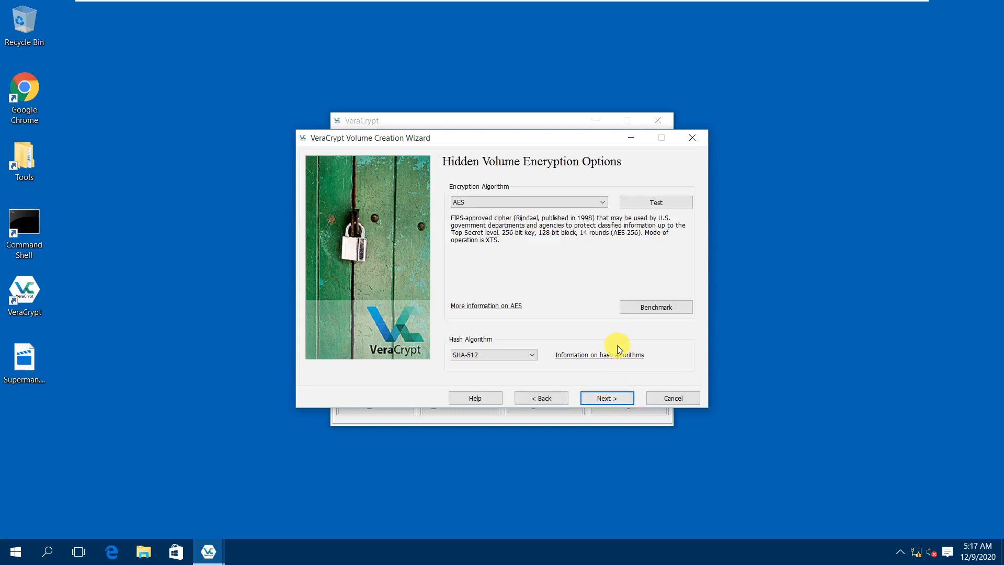
{"action": "left_click", "coordinate": [605, 398]}
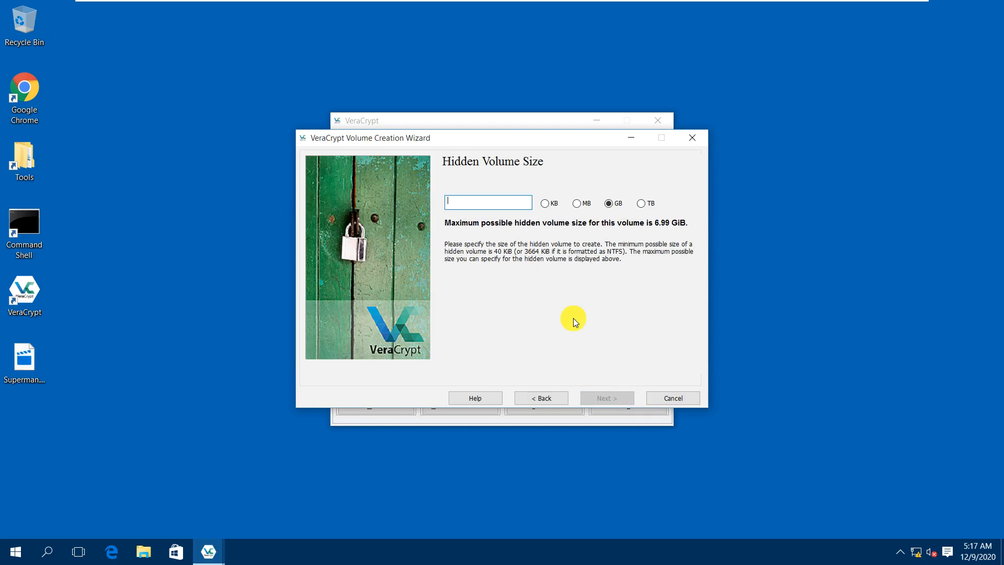
{"action": "type", "text": "1"}
{"action": "key", "text": "BackSpace"}
{"action": "type", "text": "5"}
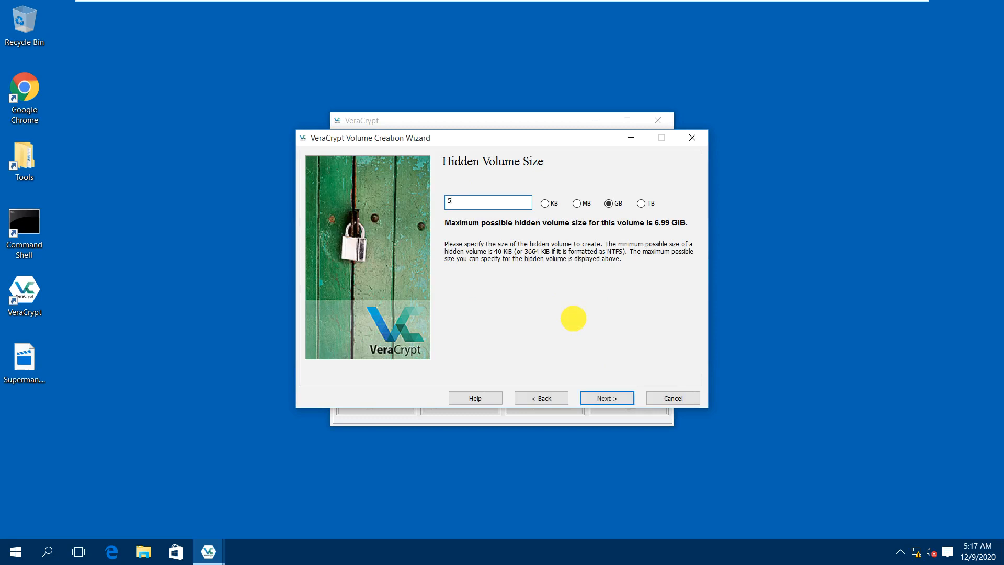
{"action": "left_click", "coordinate": [597, 401]}
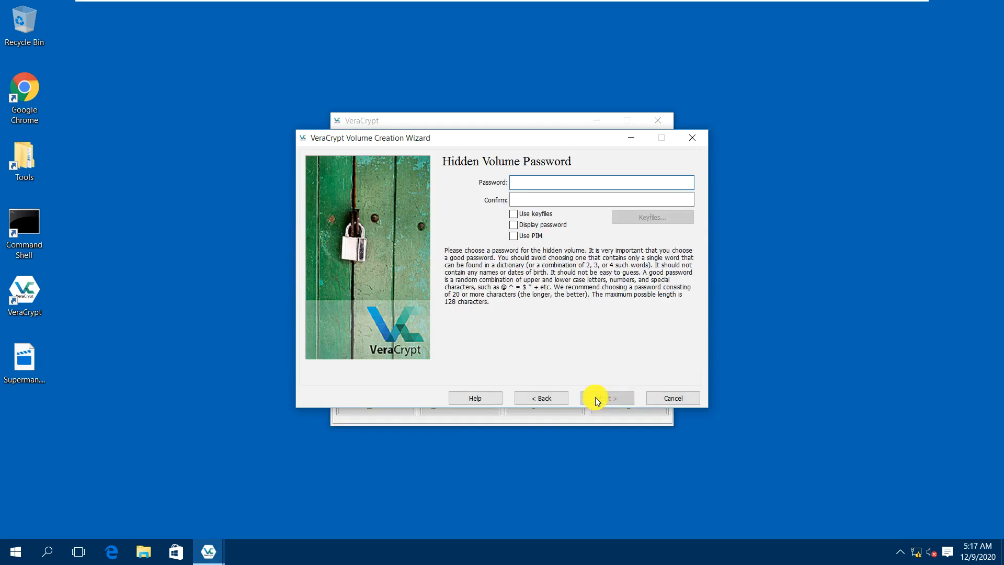
Enter and confirm the hidden volume password, show it, and accept the short-password warning.
{"action": "type", "text": "•••••••••••"}
{"action": "key", "text": "Tab"}
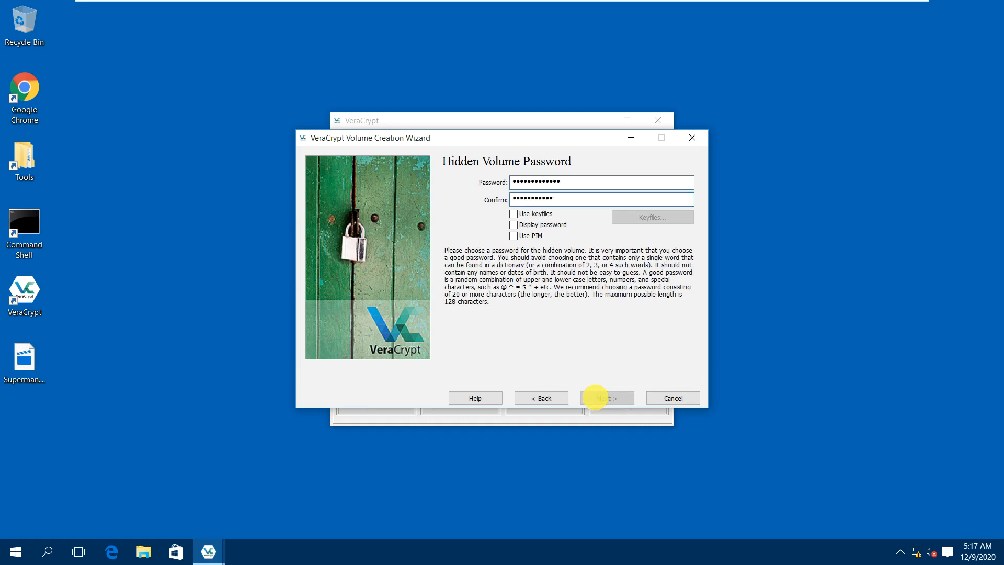
{"action": "left_click", "coordinate": [540, 226]}
{"action": "left_click", "coordinate": [598, 398]}
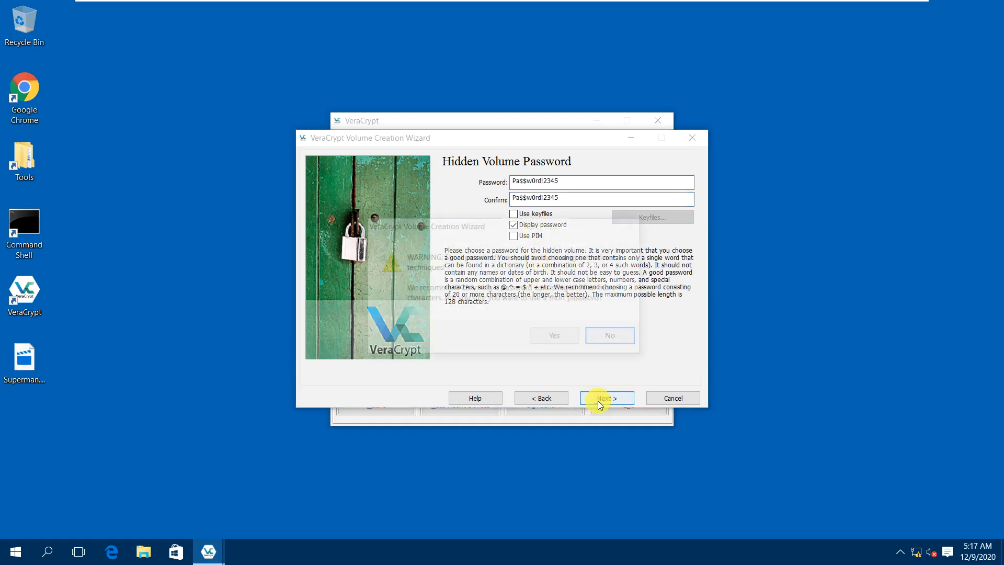
{"action": "left_click", "coordinate": [569, 337]}
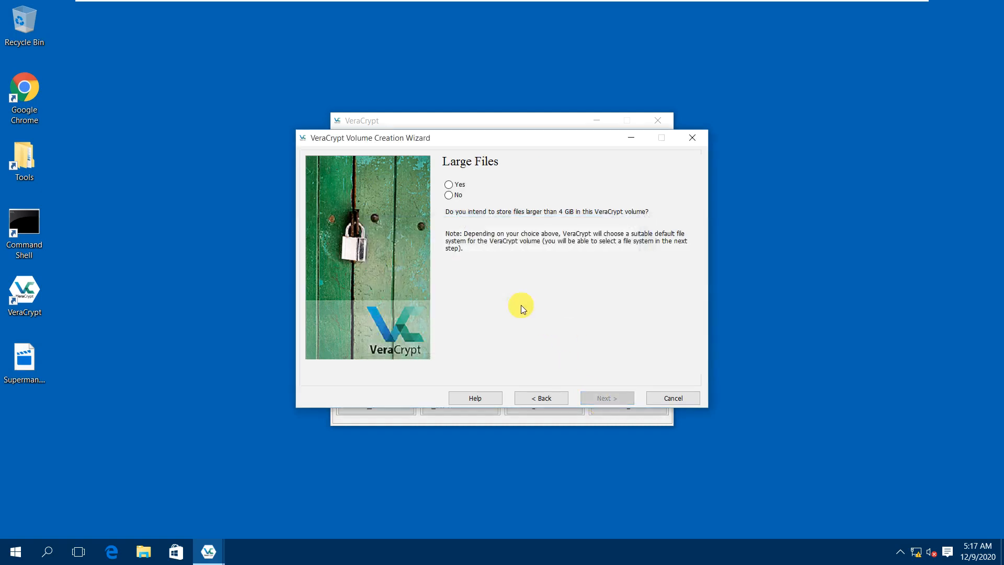
Answer Yes to storing files over 4 GiB and choose NTFS as the hidden volume filesystem.
{"action": "left_click", "coordinate": [453, 185]}
{"action": "left_click", "coordinate": [609, 398]}
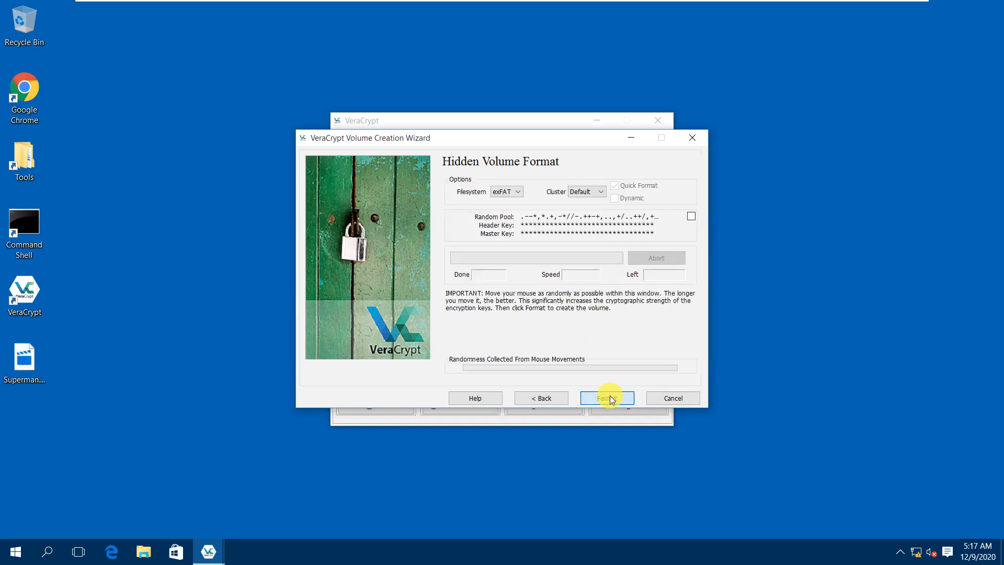
{"action": "left_click", "coordinate": [499, 192]}
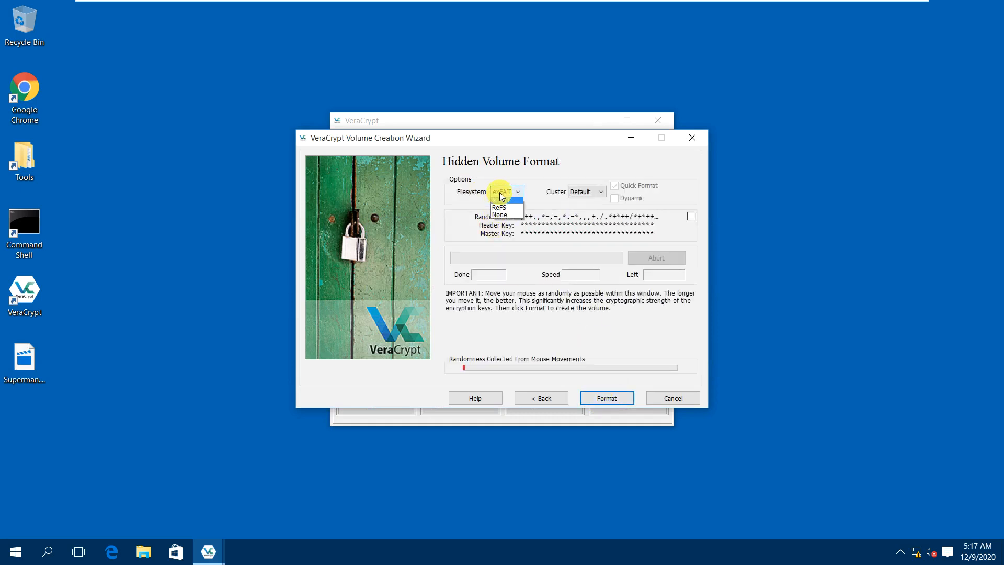
{"action": "left_click", "coordinate": [499, 206]}
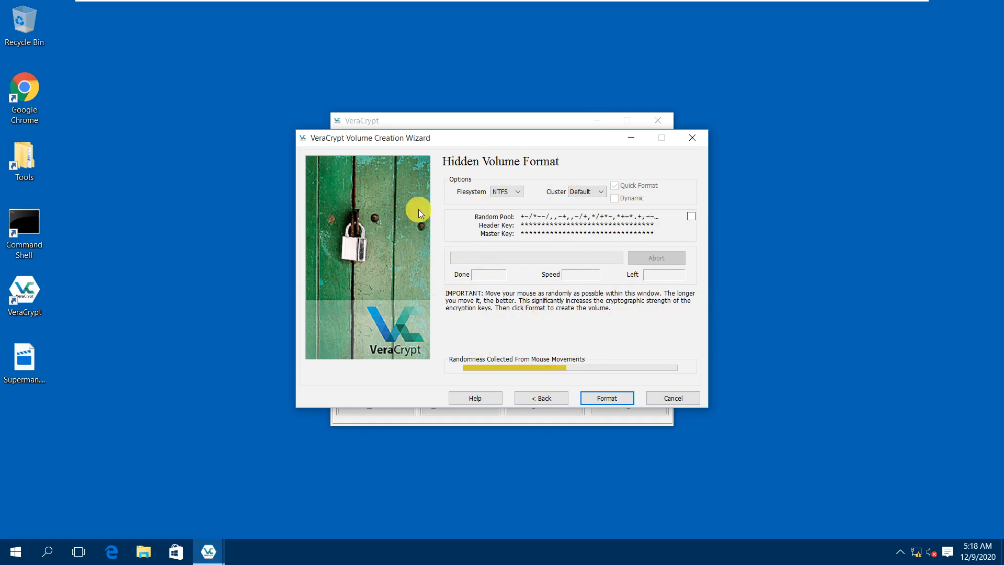
Format the hidden volume, dismiss the creation notice, and exit the wizard.
{"action": "left_click", "coordinate": [610, 399]}
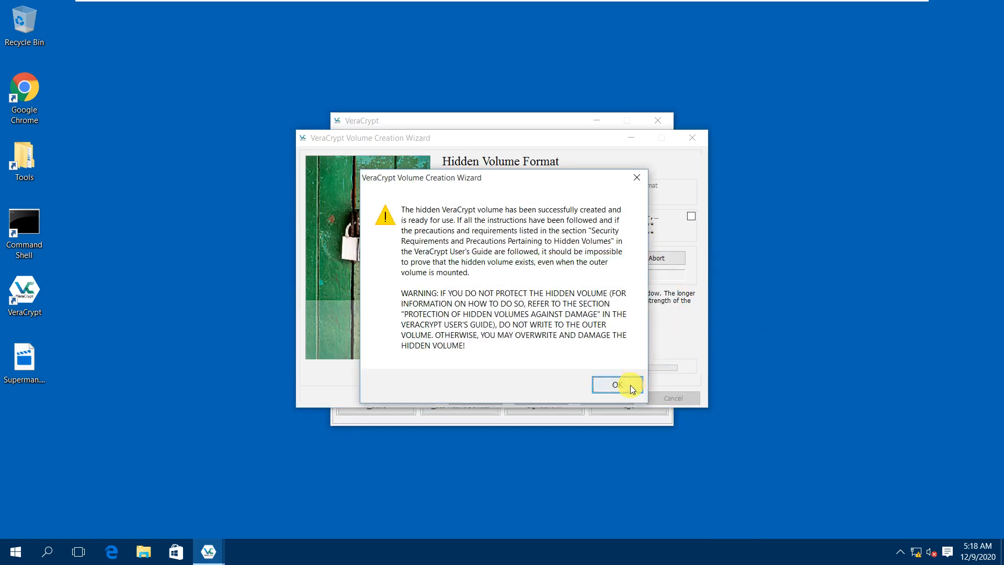
{"action": "left_click", "coordinate": [627, 385]}
{"action": "left_click", "coordinate": [623, 400]}
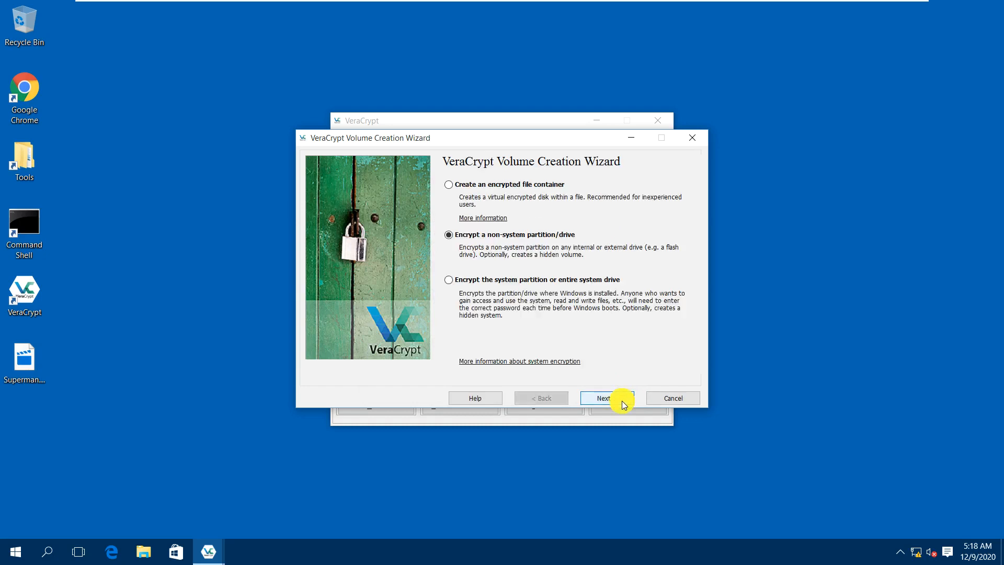
{"action": "left_click", "coordinate": [662, 397]}
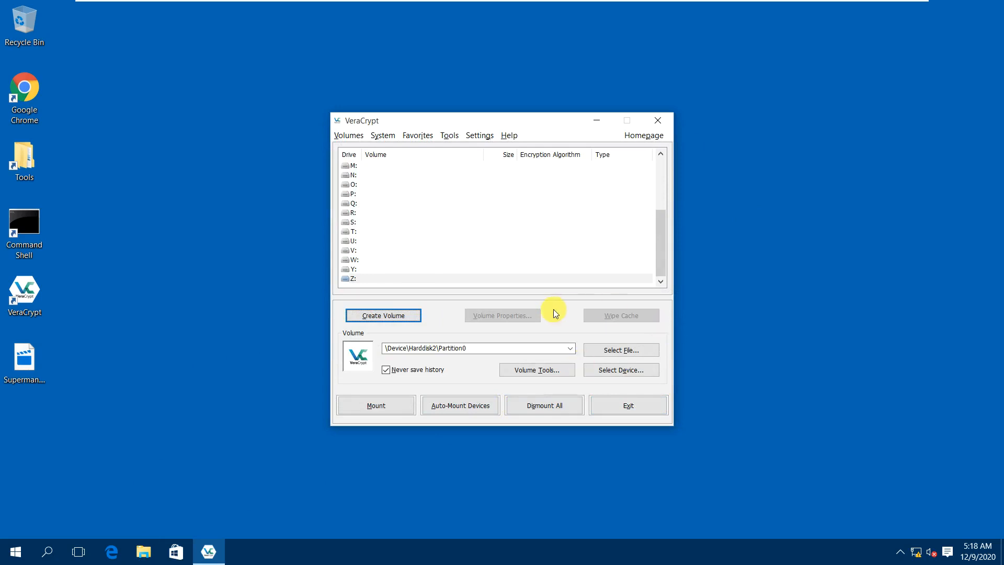
{"action": "left_click", "coordinate": [144, 551]}
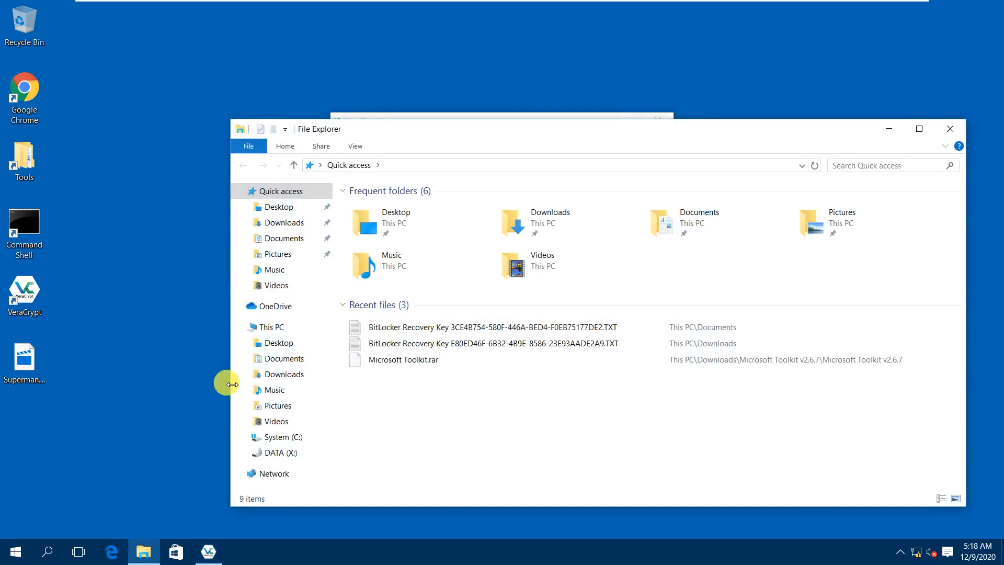
{"action": "left_click", "coordinate": [271, 328]}
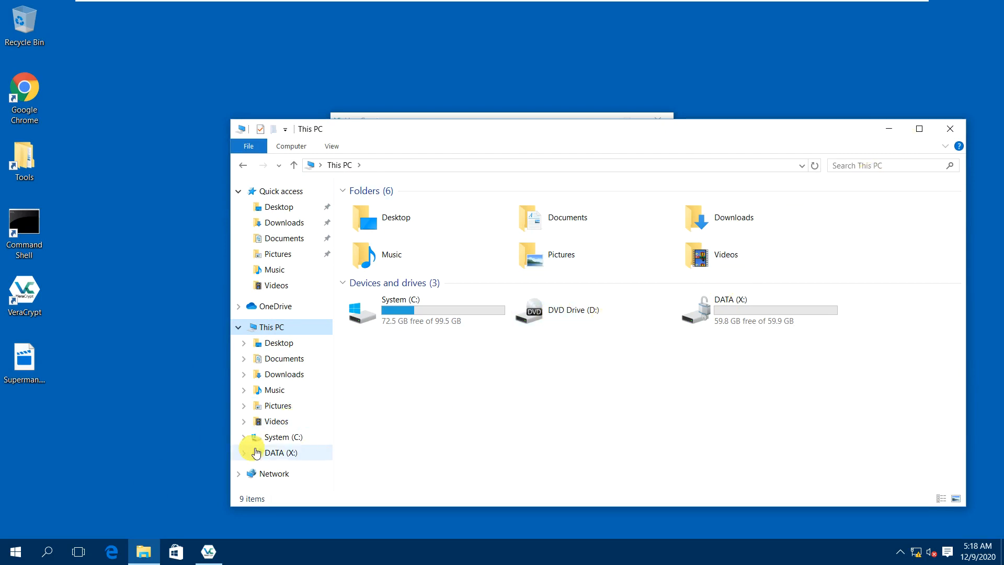
{"action": "right_click", "coordinate": [18, 547]}
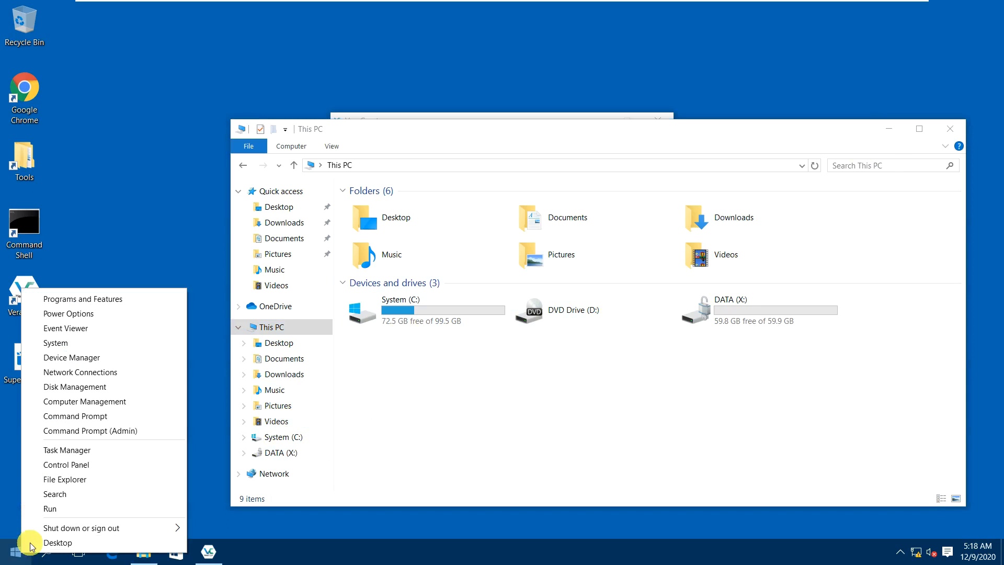
{"action": "left_click", "coordinate": [79, 386]}
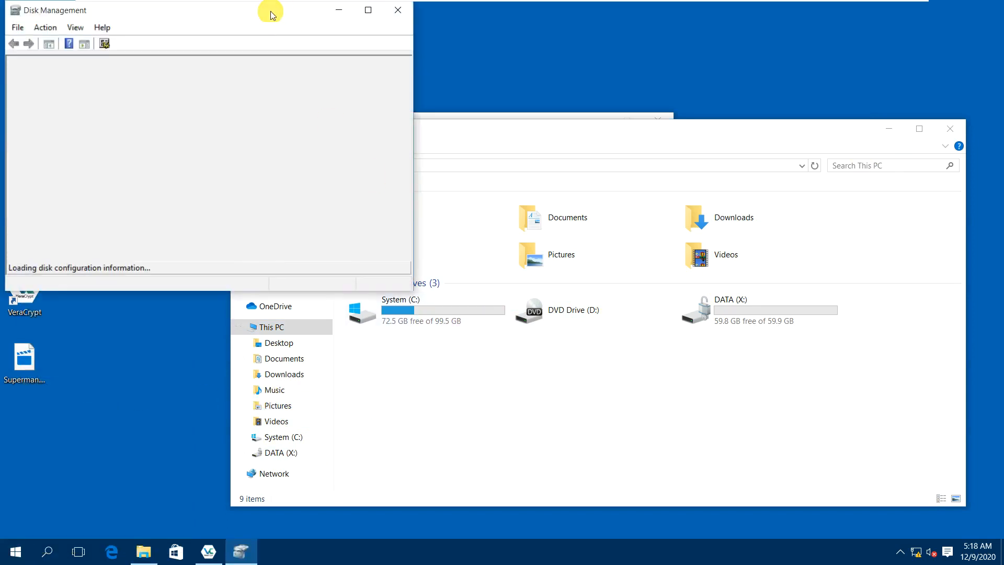
{"action": "double_click", "coordinate": [271, 15]}
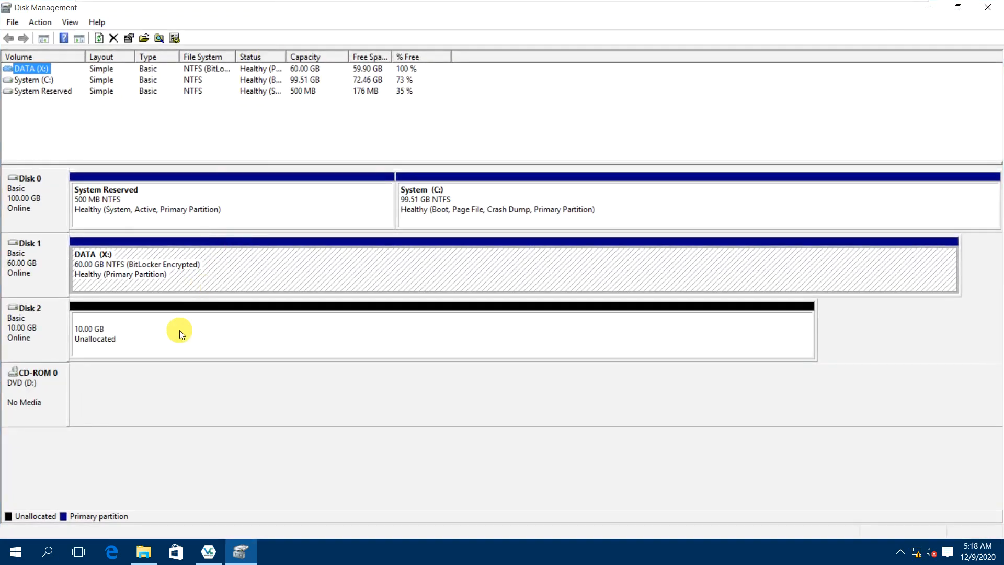
{"action": "left_click", "coordinate": [179, 333]}
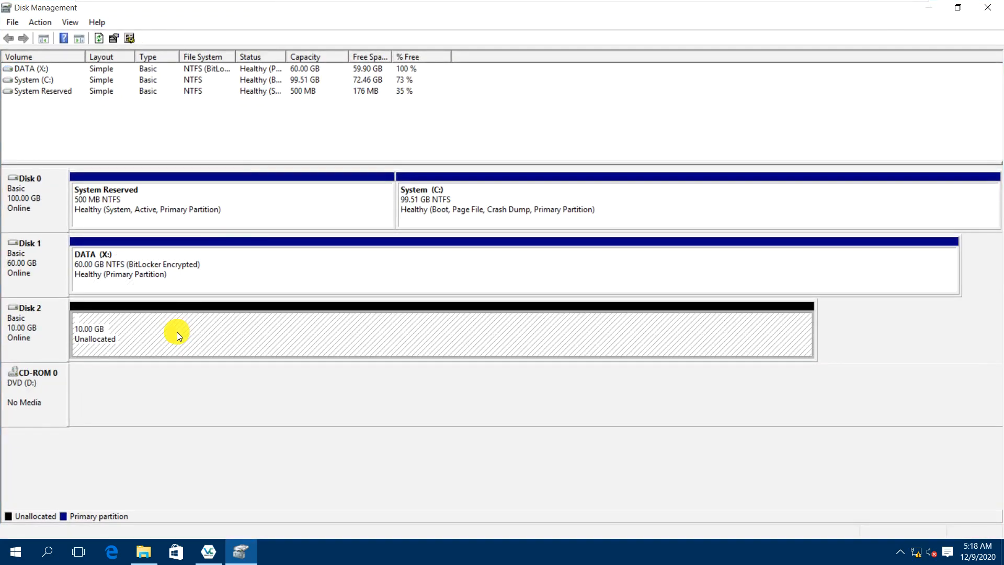
{"action": "left_click", "coordinate": [988, 7]}
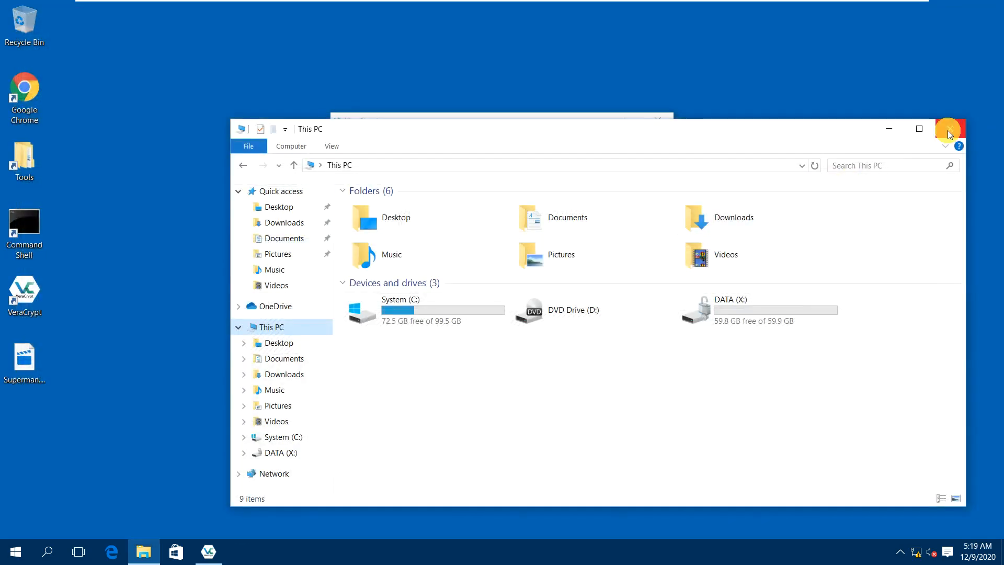
{"action": "left_click", "coordinate": [949, 131]}
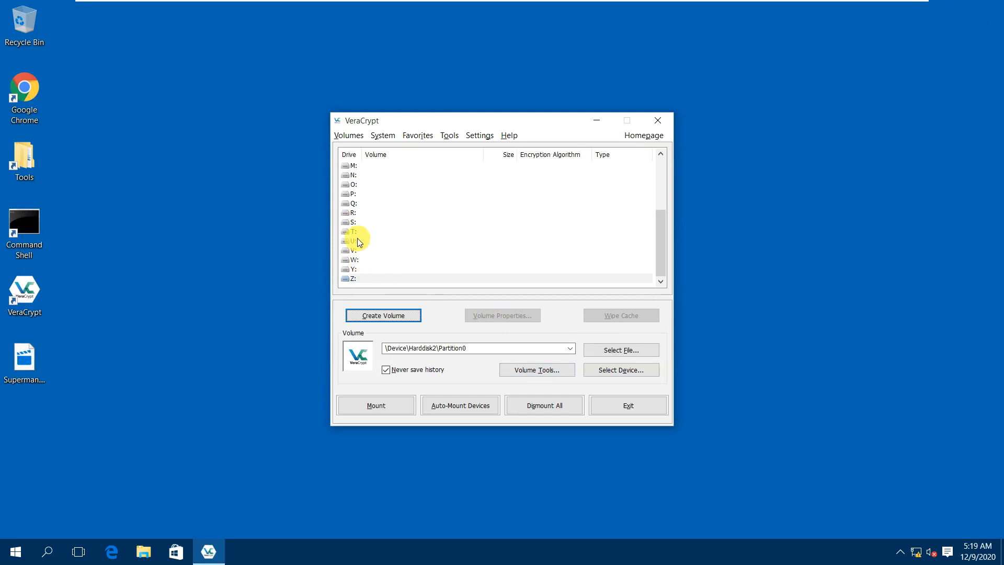
Mount the Harddisk 2 device as drive S: (10.0 GB AES, Normal) with the outer volume password.
{"action": "left_click", "coordinate": [355, 225]}
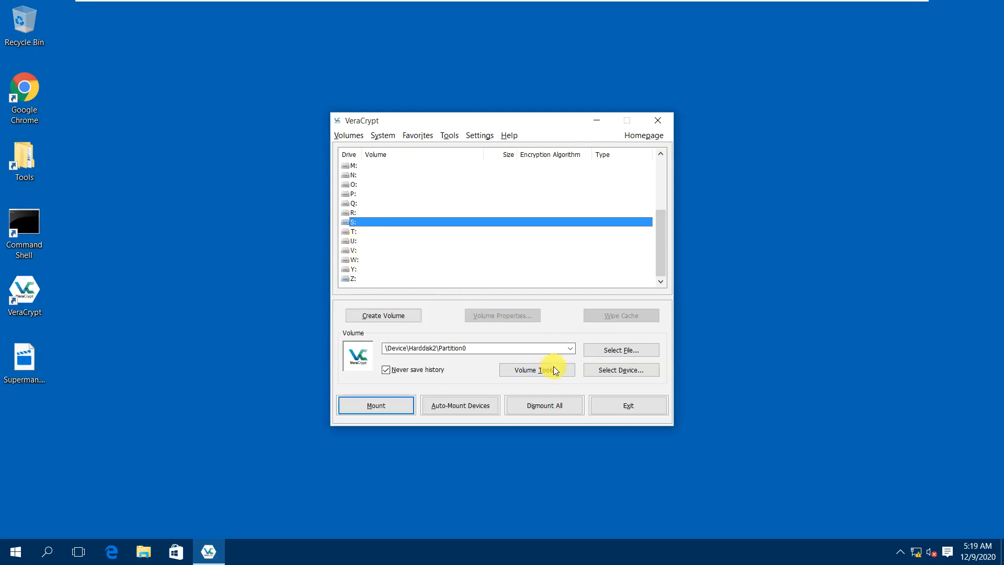
{"action": "left_click", "coordinate": [609, 372]}
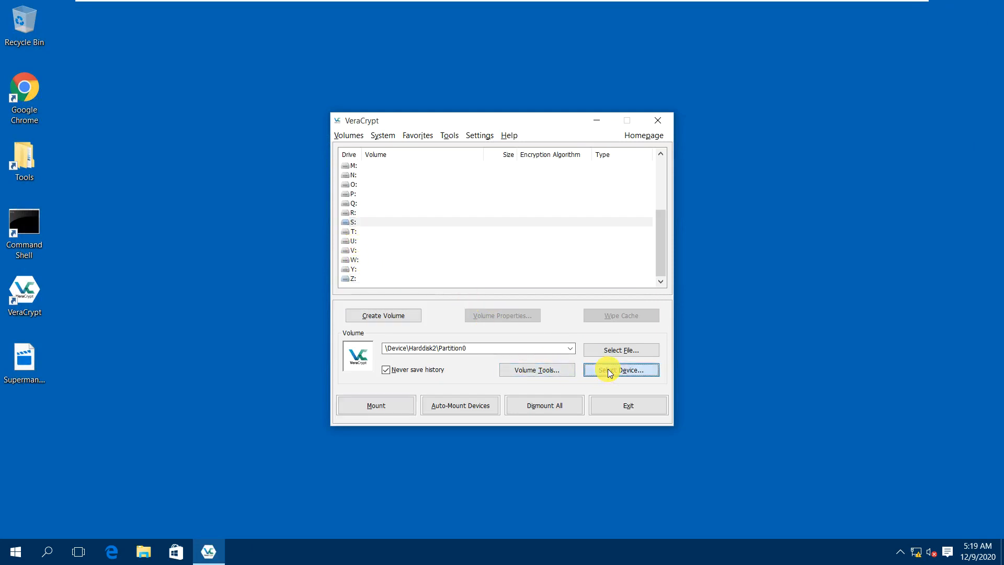
{"action": "left_click", "coordinate": [391, 260]}
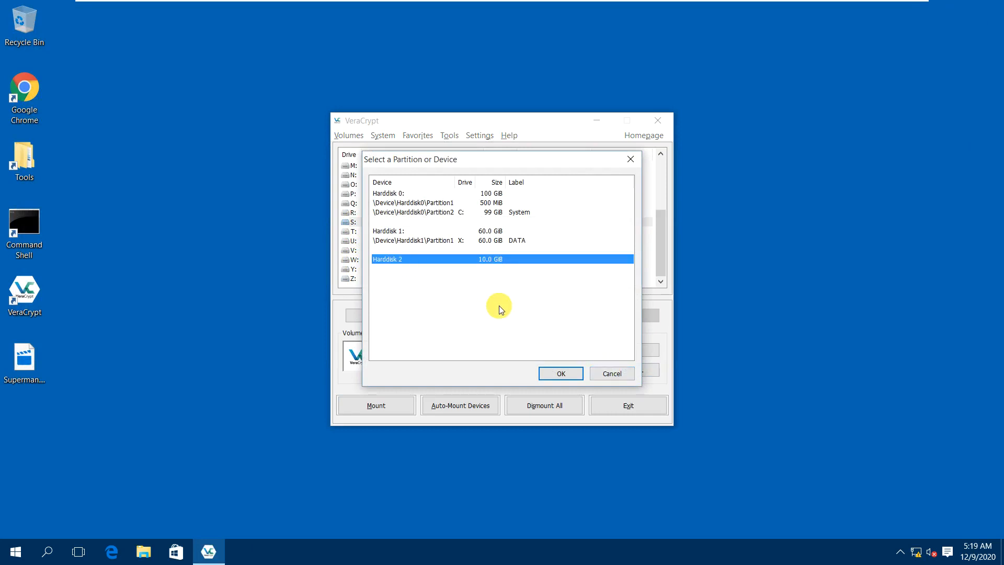
{"action": "left_click", "coordinate": [551, 373]}
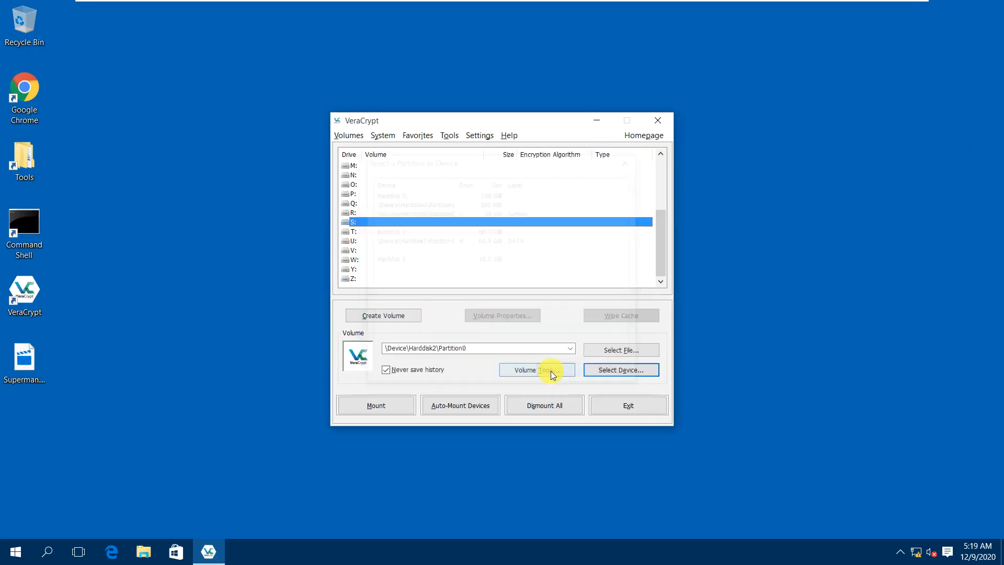
{"action": "left_click", "coordinate": [390, 406]}
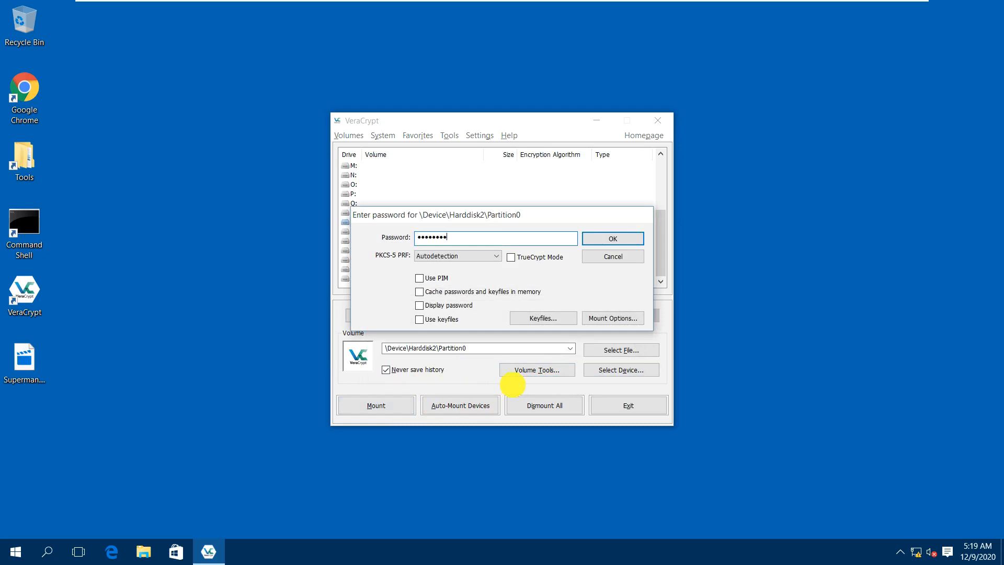
{"action": "left_click", "coordinate": [448, 306]}
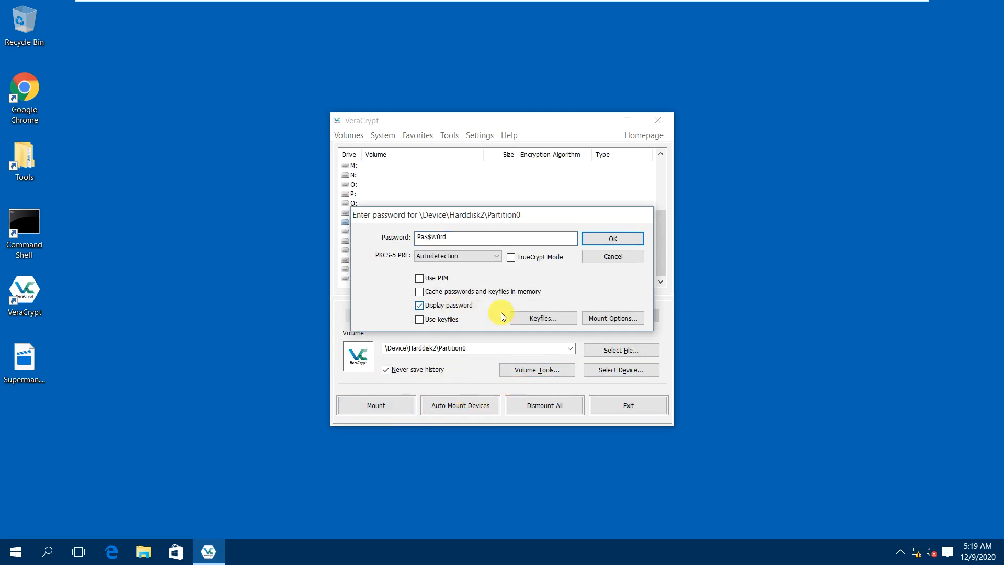
{"action": "left_click", "coordinate": [606, 238]}
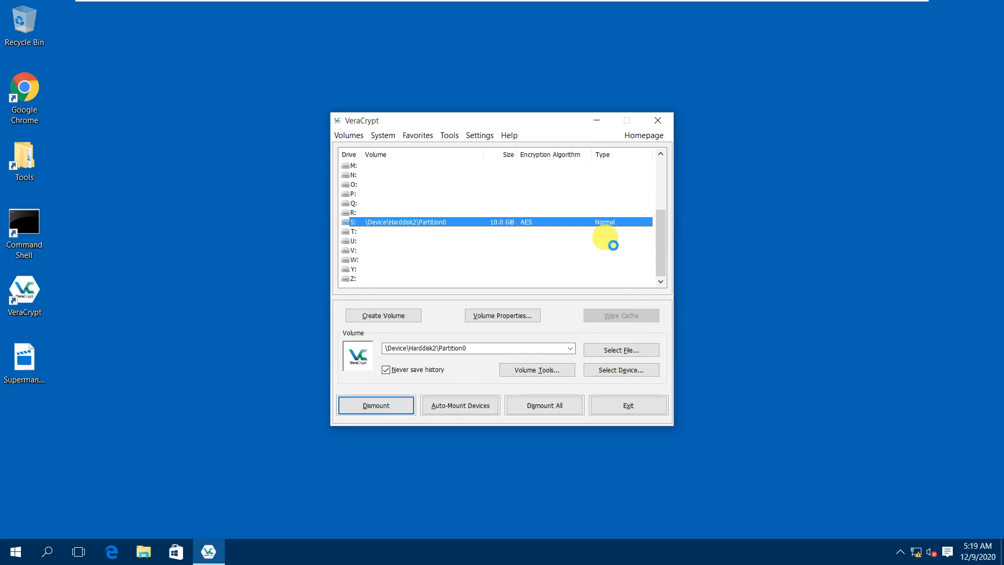
{"action": "right_click", "coordinate": [487, 224]}
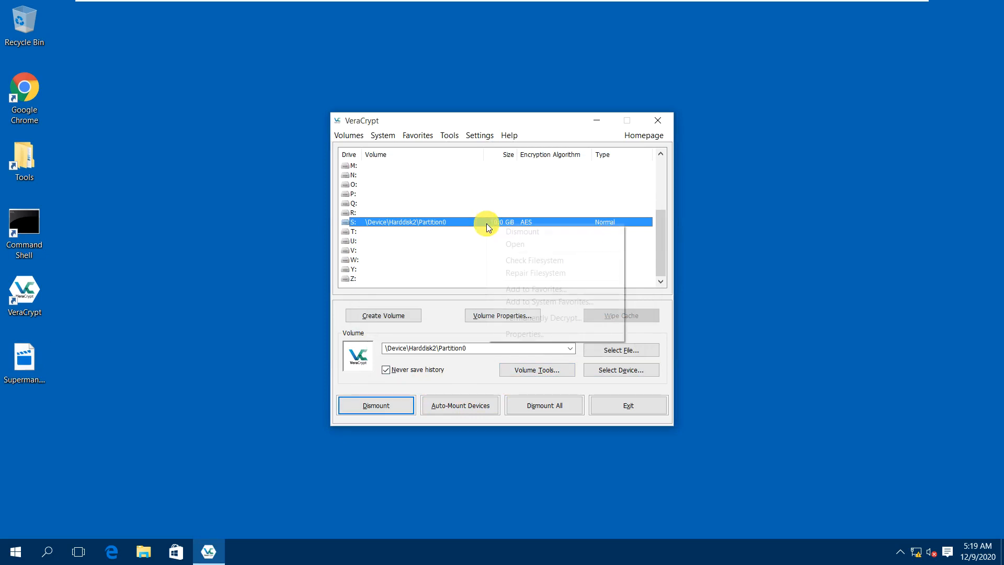
Copy three Downloads files, including Microsoft Toolkit v2.6.7.rar, onto drive S:.
{"action": "left_click", "coordinate": [505, 244]}
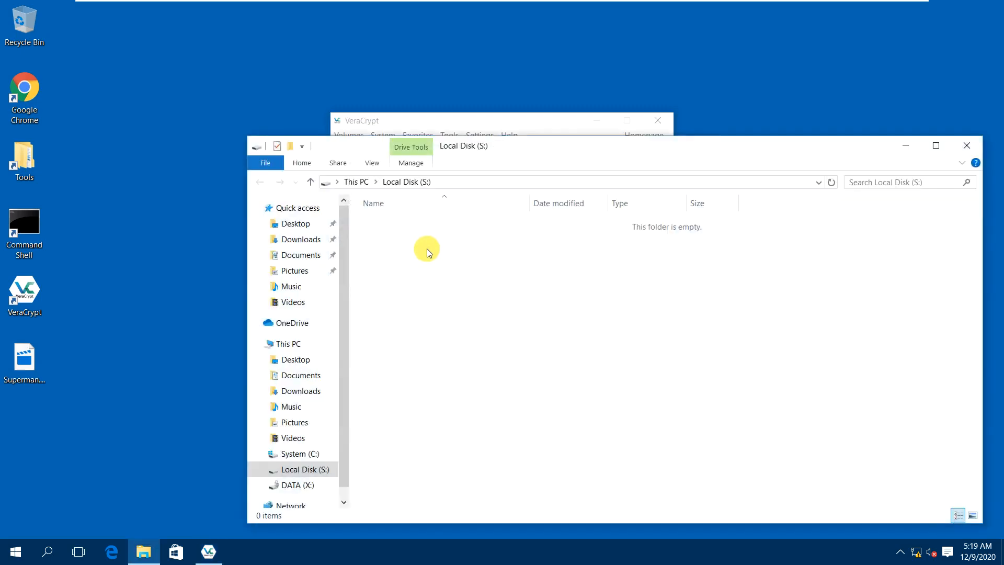
{"action": "right_click", "coordinate": [137, 549]}
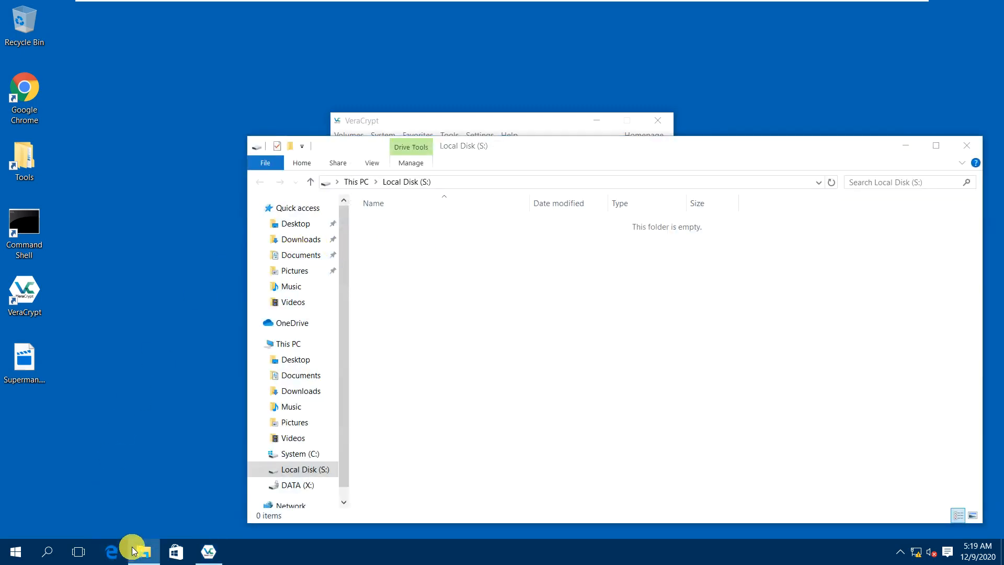
{"action": "left_click", "coordinate": [128, 489]}
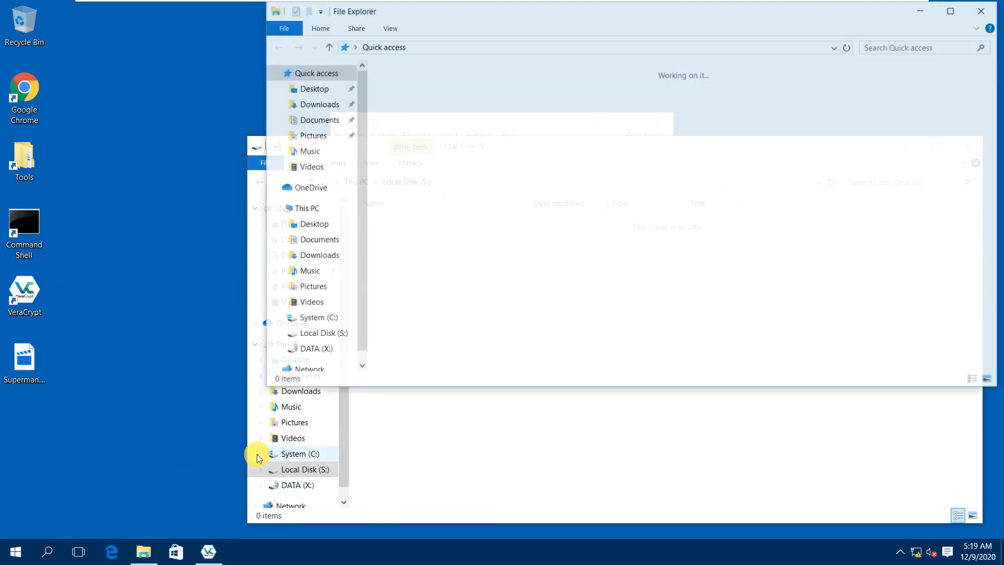
{"action": "left_click", "coordinate": [319, 256]}
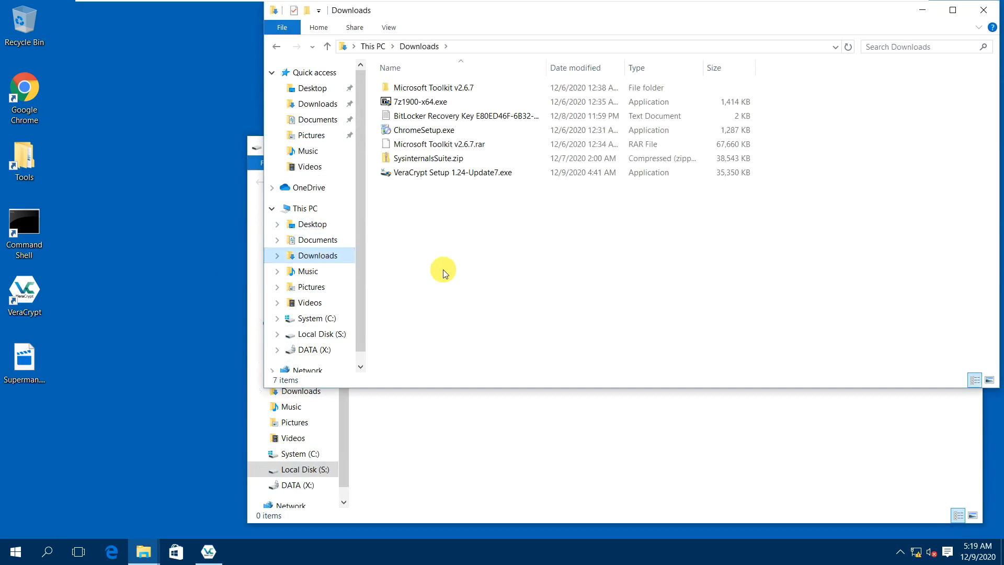
{"action": "left_click", "coordinate": [428, 146]}
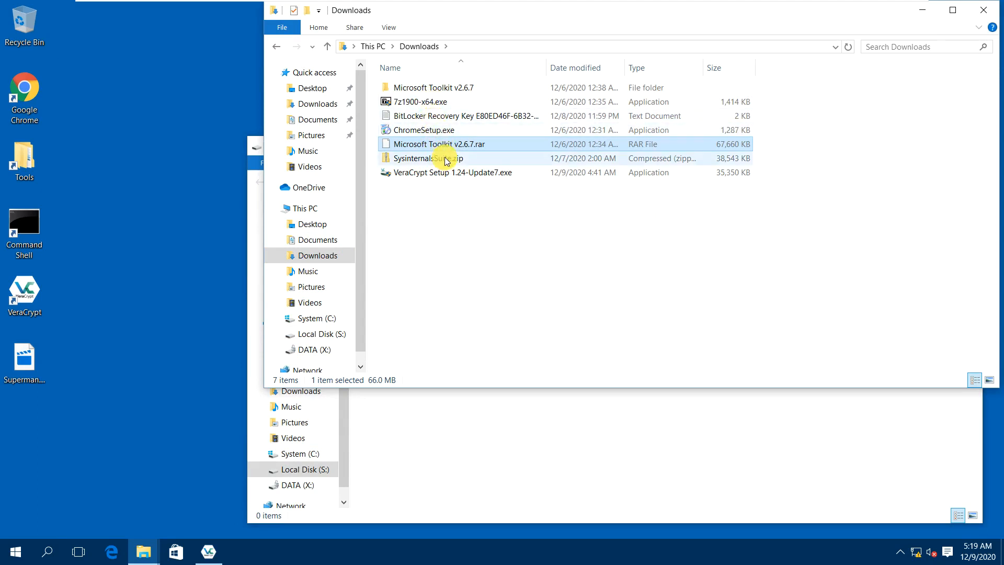
{"action": "left_click", "coordinate": [465, 174], "text": "shift"}
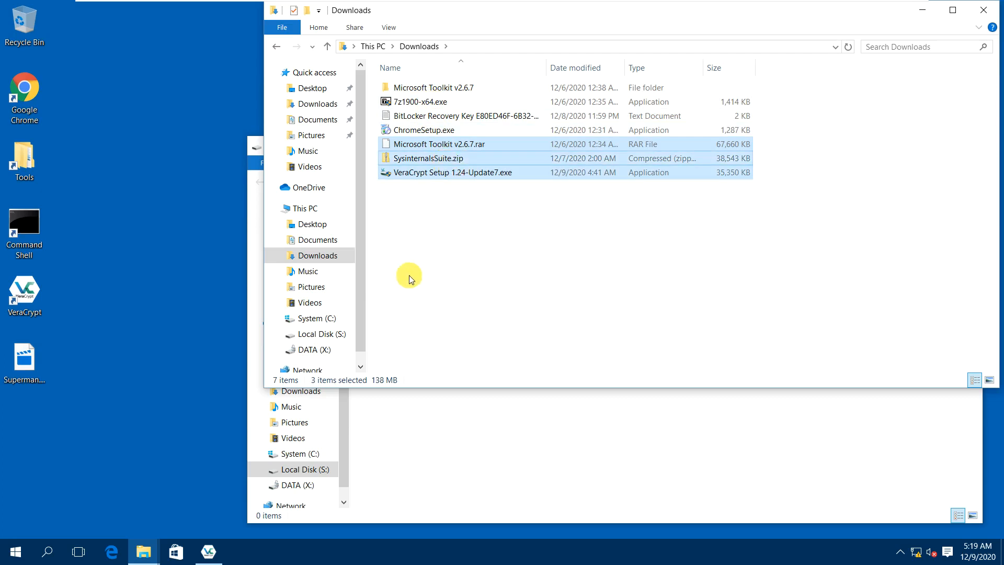
{"action": "left_click", "coordinate": [438, 400]}
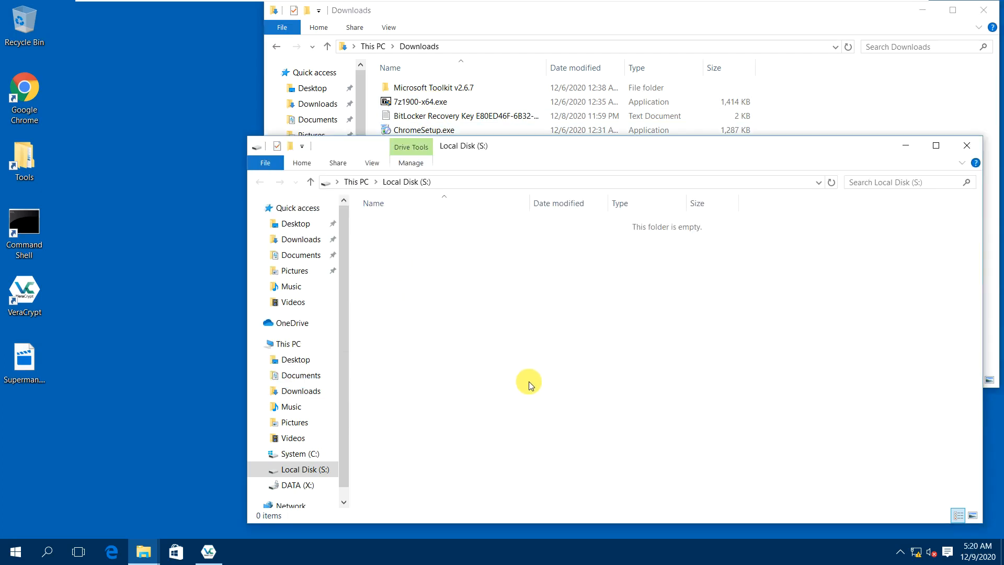
{"action": "key", "text": "ctrl+v"}
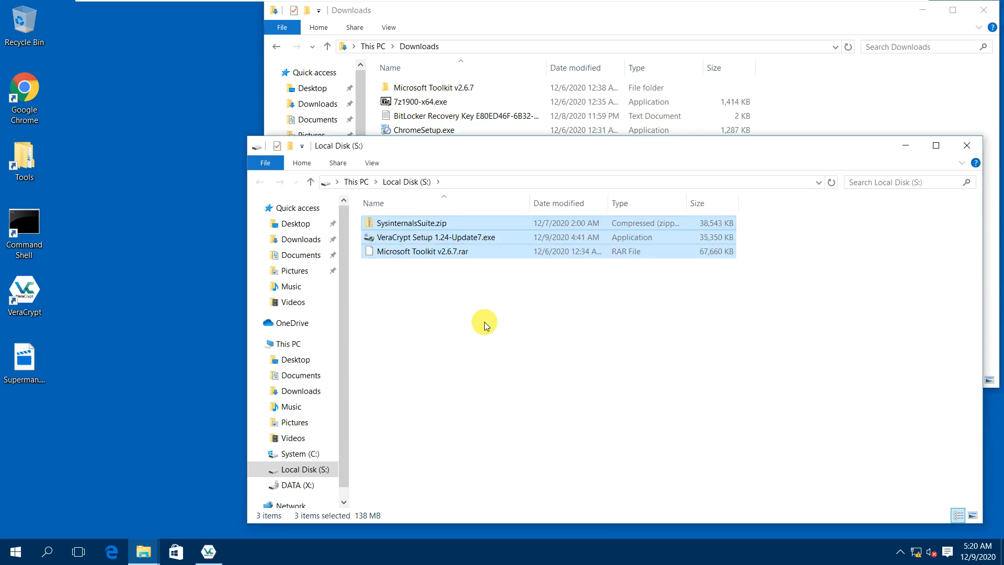
Create Test.txt on S: reading 'This is a testfile.', save it, and close Notepad and Explorer.
{"action": "right_click", "coordinate": [436, 315]}
{"action": "mouse_move", "coordinate": [479, 485]}
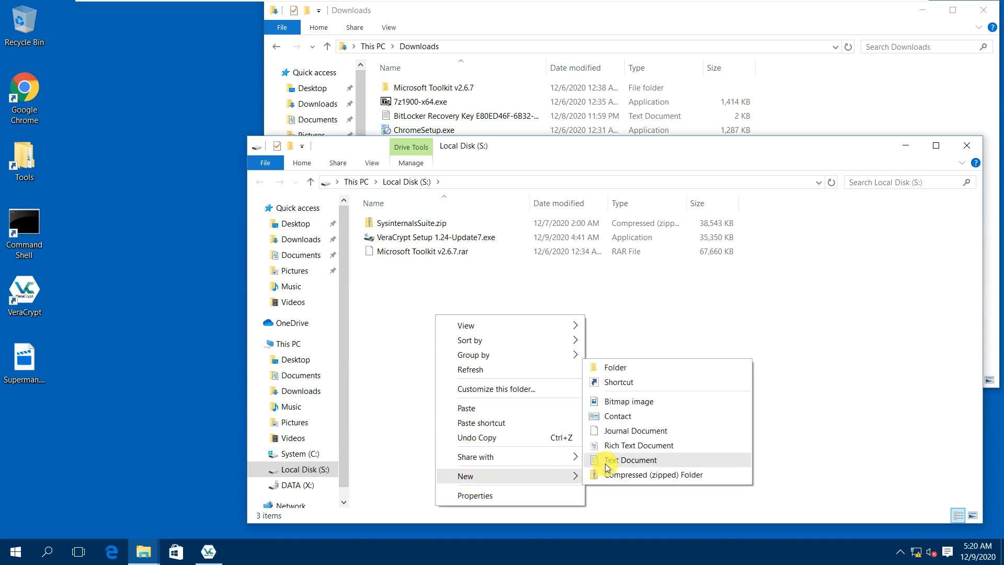
{"action": "left_click", "coordinate": [619, 459]}
{"action": "type", "text": "Test.txt"}
{"action": "key", "text": "Return"}
{"action": "key", "text": "Return"}
{"action": "type", "text": "This is a testfile."}
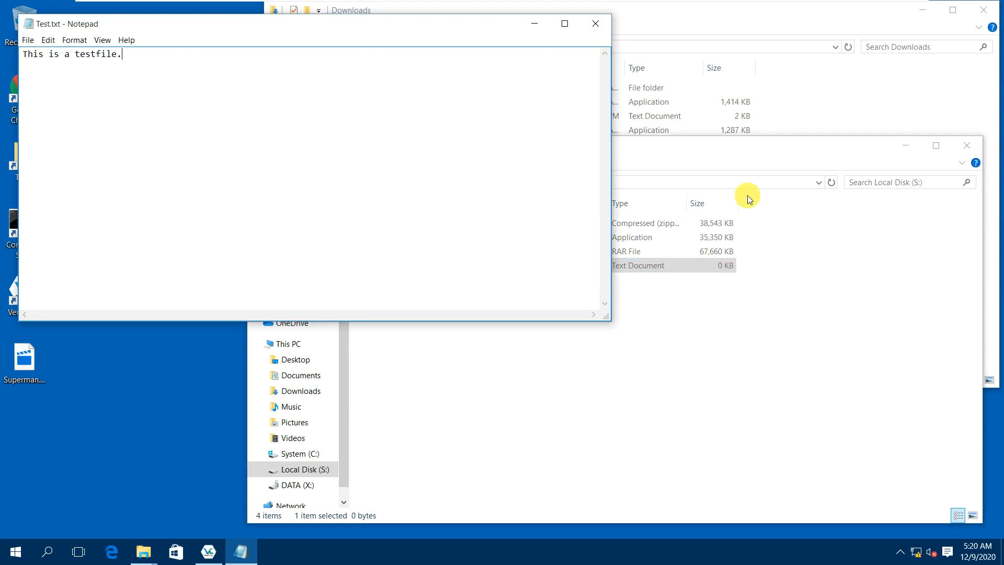
{"action": "key", "text": "ctrl+s"}
{"action": "left_click", "coordinate": [595, 24]}
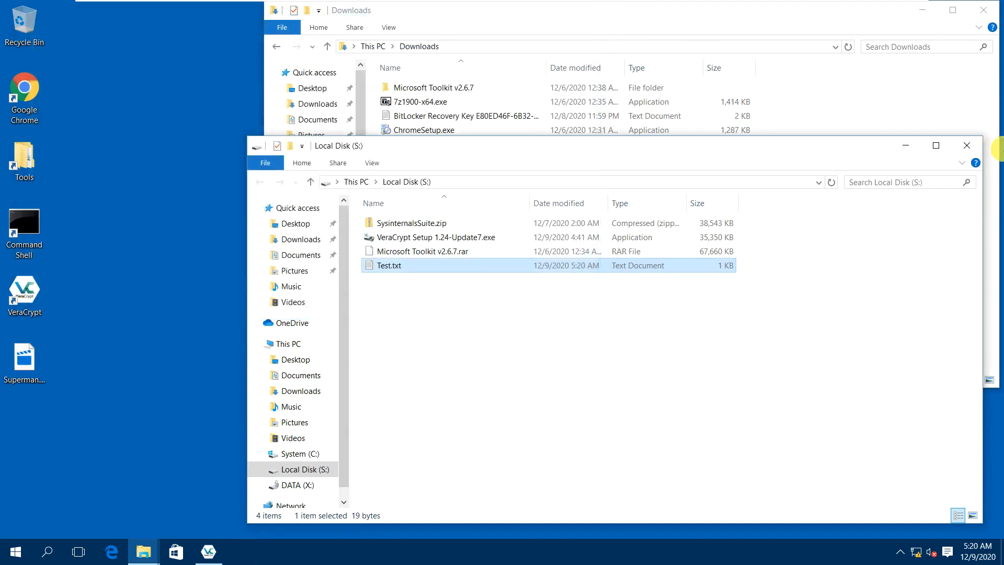
{"action": "left_click", "coordinate": [971, 148]}
{"action": "left_click", "coordinate": [974, 11]}
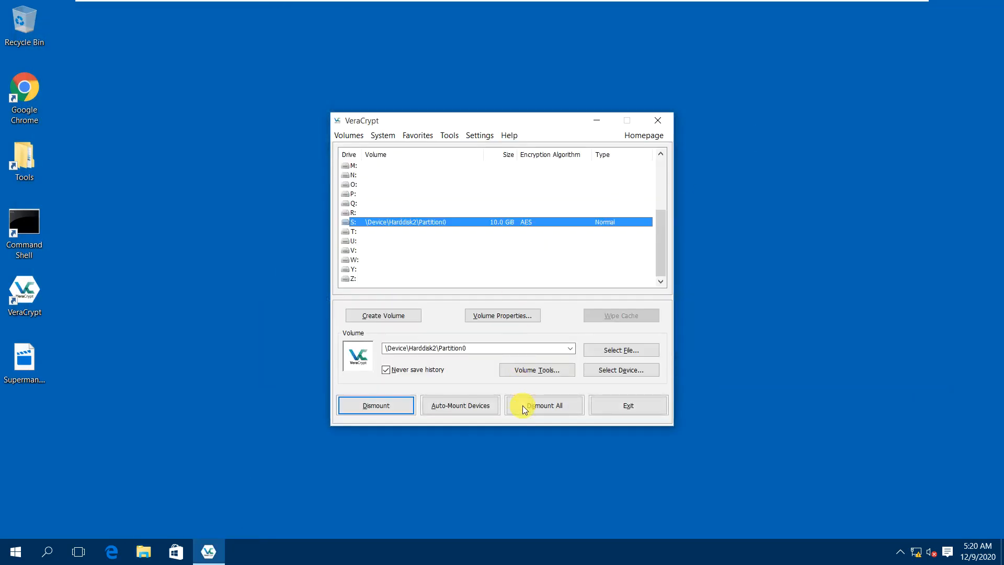
Dismount S:, then choose drive letter H: and the Harddisk 2 device.
{"action": "left_click", "coordinate": [411, 408]}
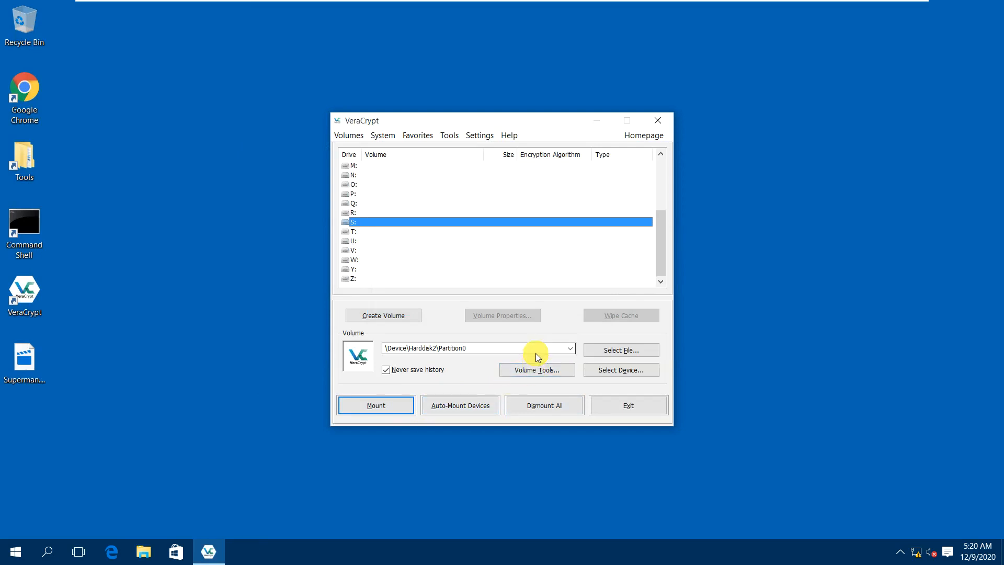
{"action": "left_click", "coordinate": [613, 372]}
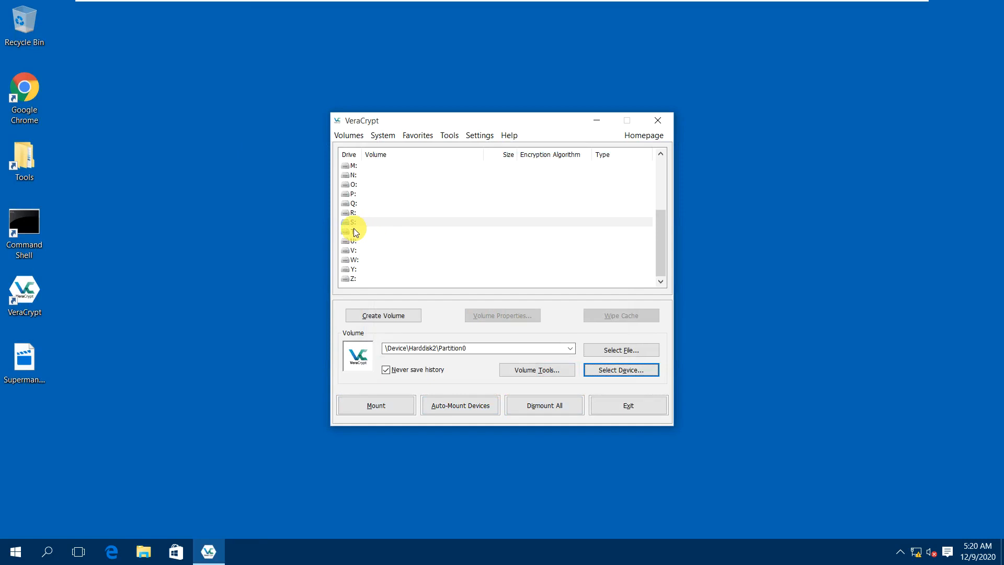
{"action": "scroll", "coordinate": [355, 180], "scroll_direction": "up", "scroll_amount": 2}
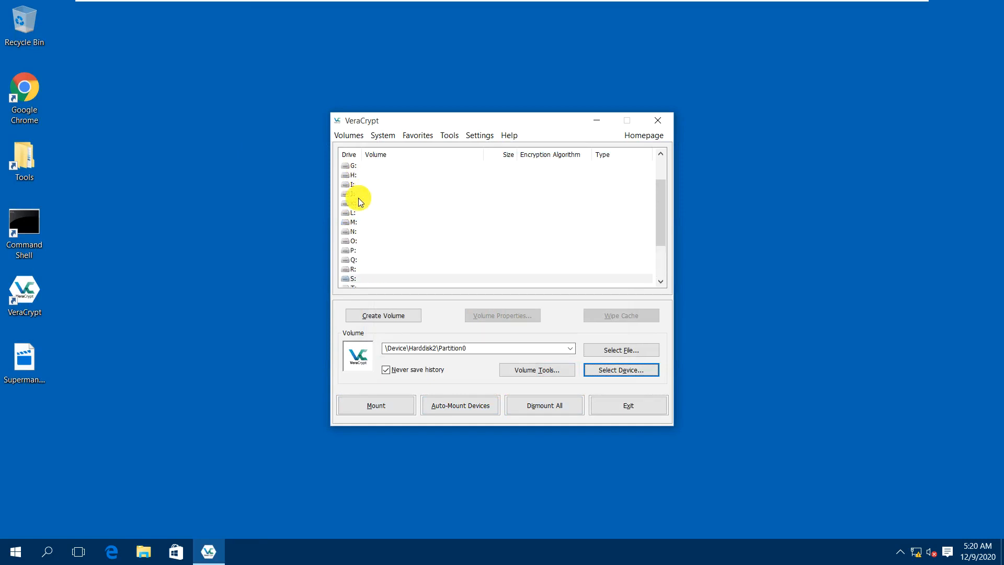
{"action": "left_click", "coordinate": [352, 175]}
{"action": "left_click", "coordinate": [613, 374]}
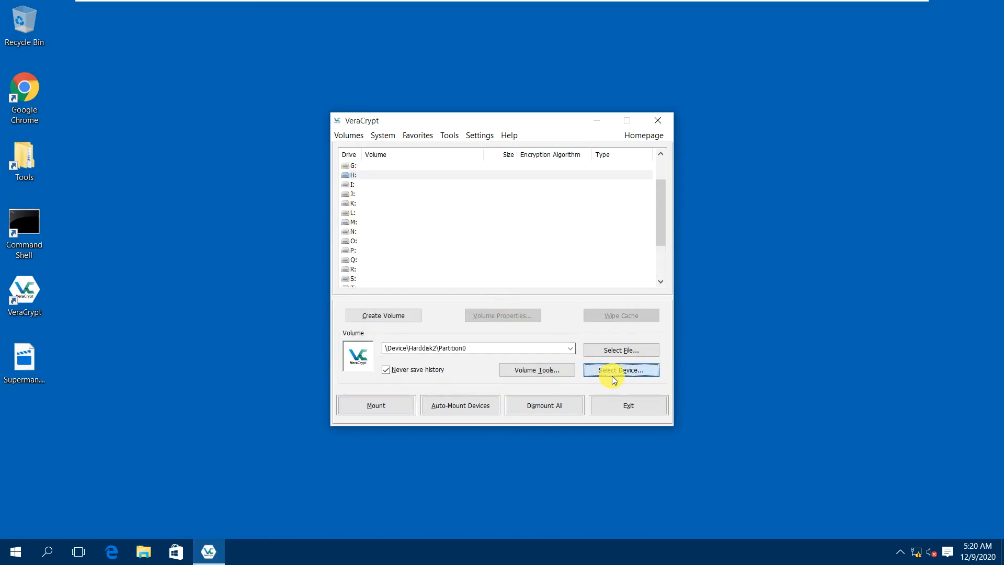
{"action": "left_click", "coordinate": [391, 260]}
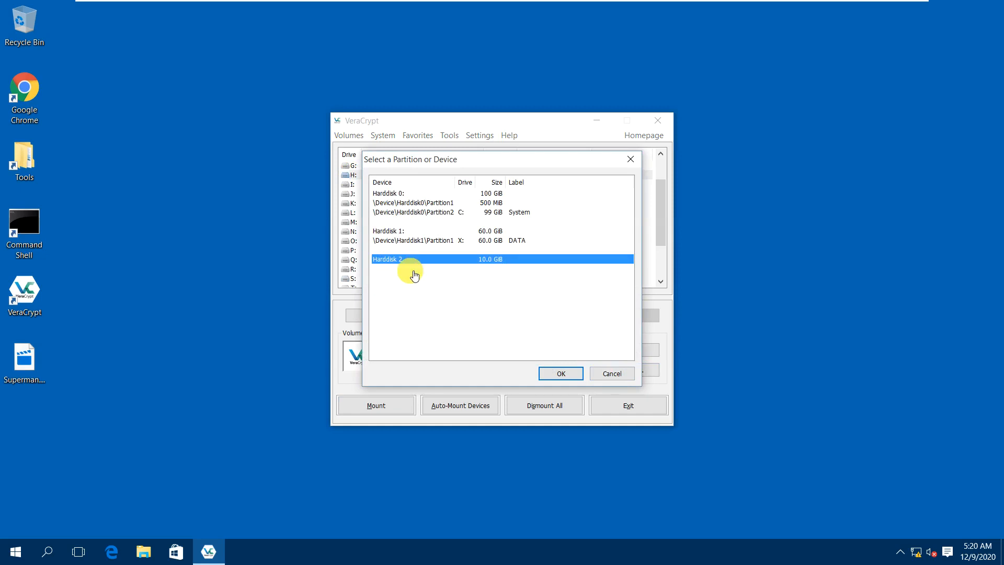
{"action": "left_click", "coordinate": [563, 377]}
Mount the hidden volume on H: using the hidden volume password.
{"action": "left_click", "coordinate": [385, 408]}
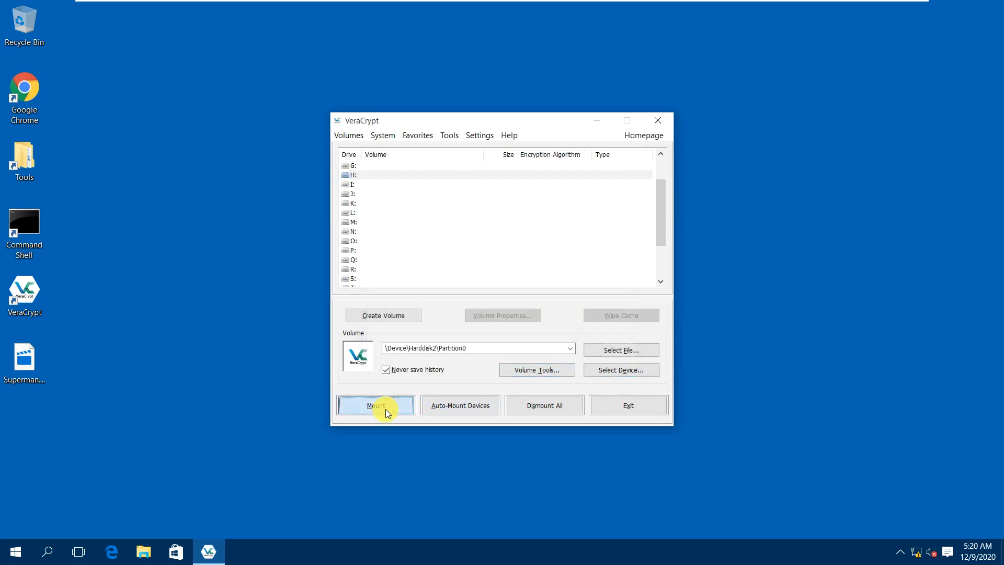
{"action": "type", "text": "123"}
{"action": "type", "text": "••••••••••"}
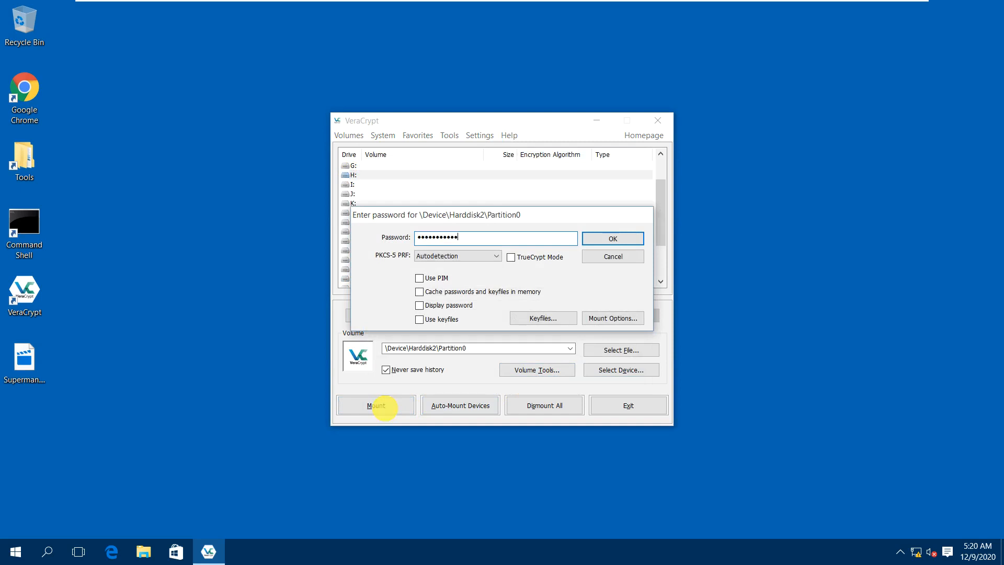
{"action": "left_click", "coordinate": [444, 307]}
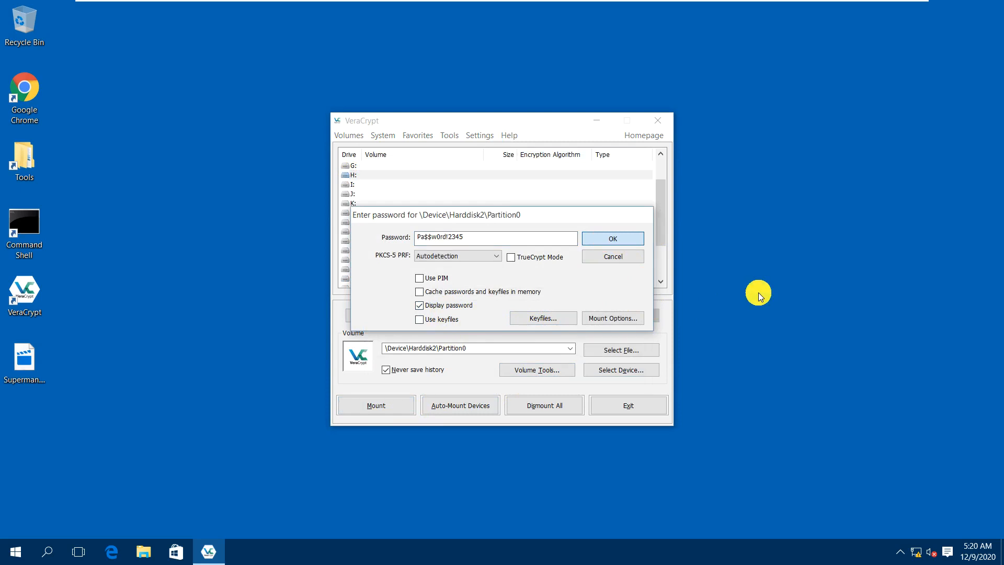
{"action": "key", "text": "Return"}
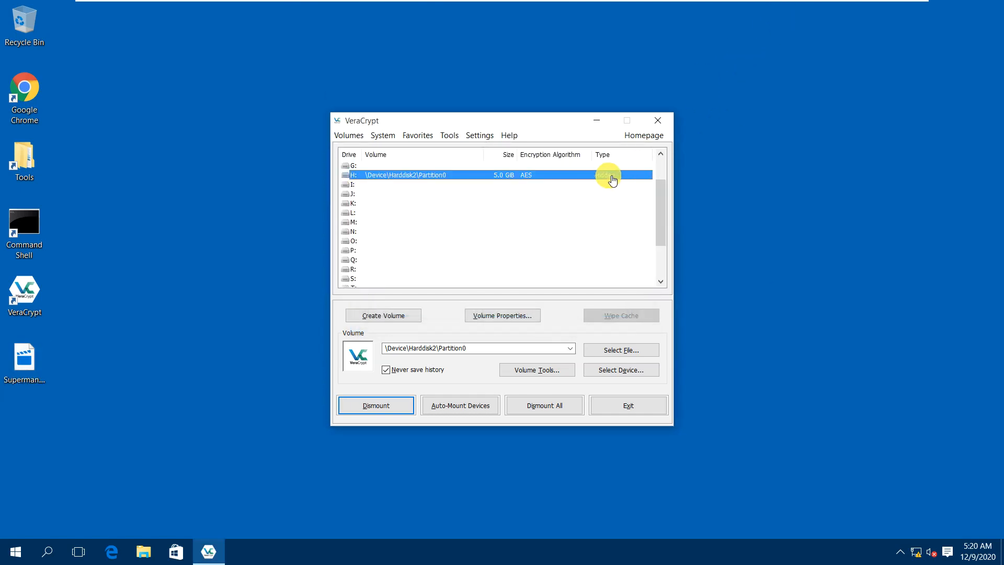
Open H: in File Explorer and copy the BitLocker recovery key file from Downloads into it.
{"action": "right_click", "coordinate": [500, 176]}
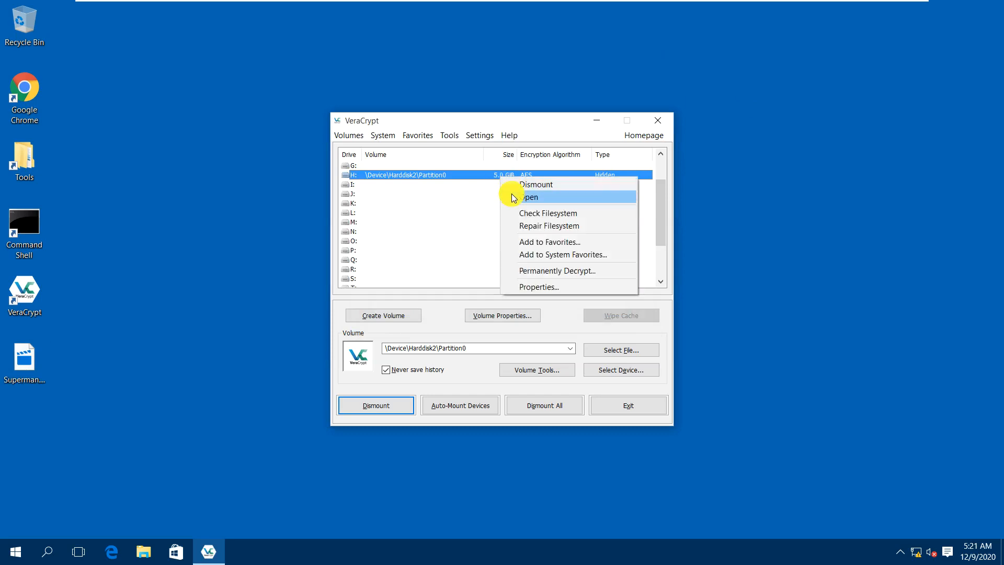
{"action": "left_click", "coordinate": [512, 196]}
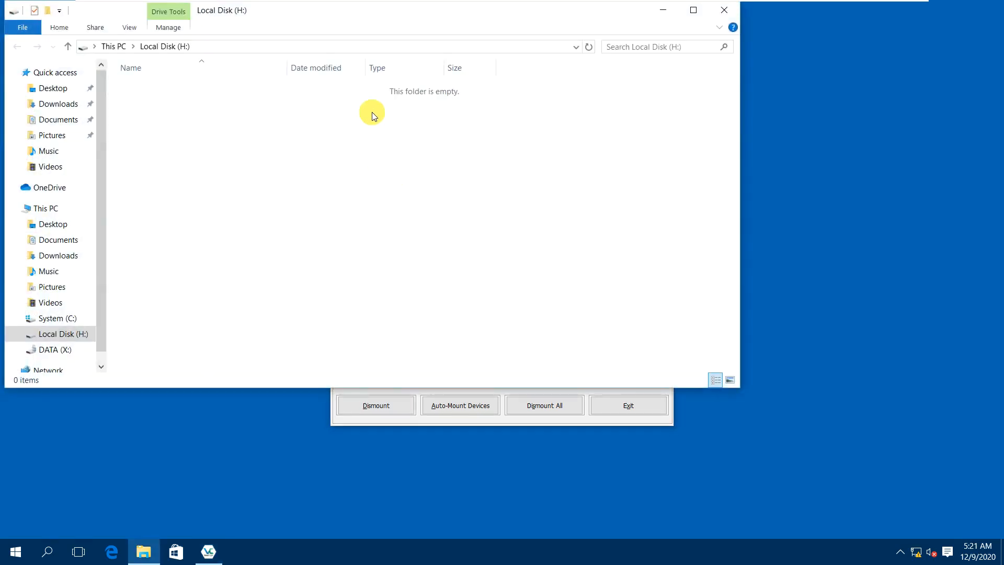
{"action": "left_click_drag", "start_coordinate": [419, 23], "coordinate": [547, 85]}
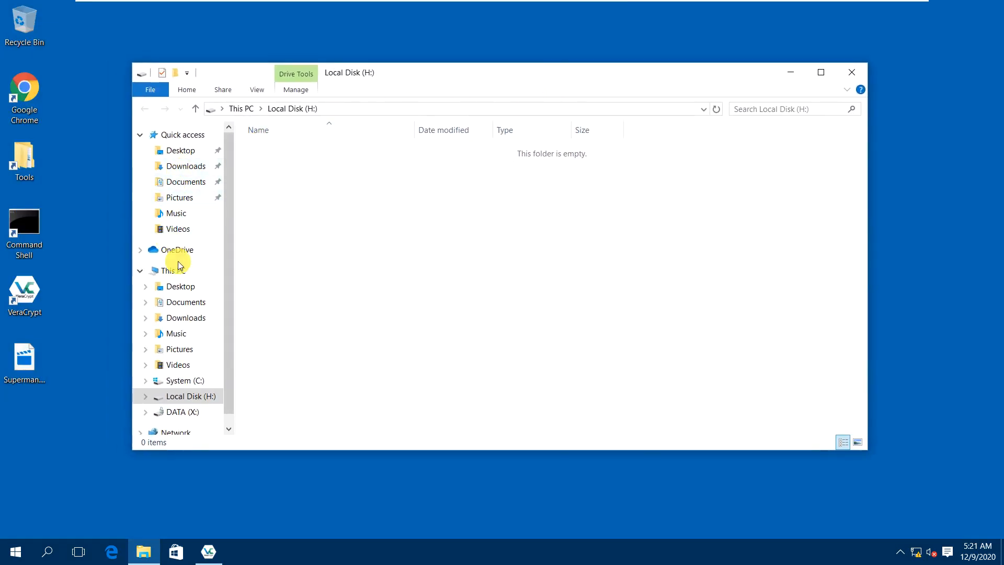
{"action": "left_click", "coordinate": [181, 166]}
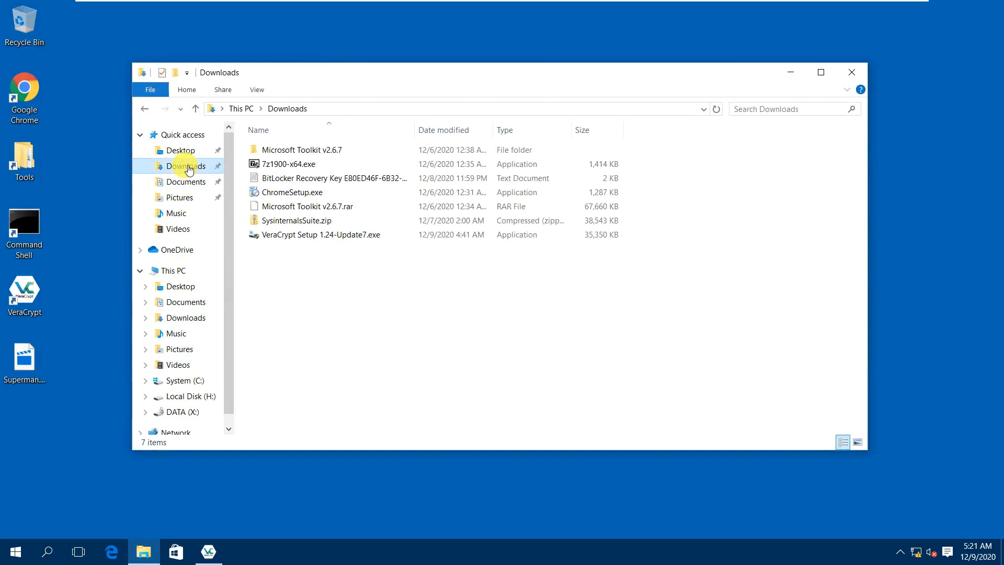
{"action": "left_click", "coordinate": [272, 179]}
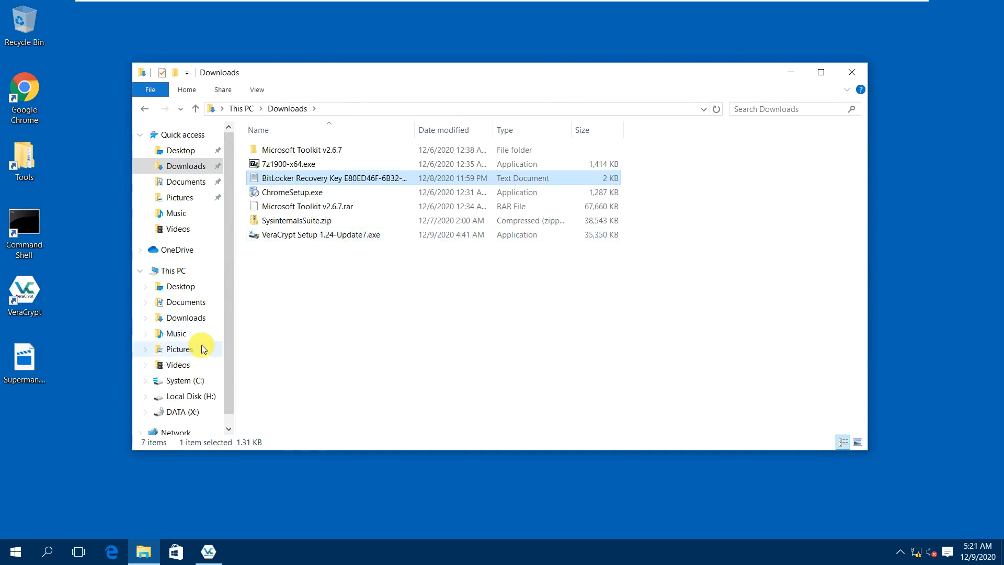
{"action": "left_click", "coordinate": [194, 397]}
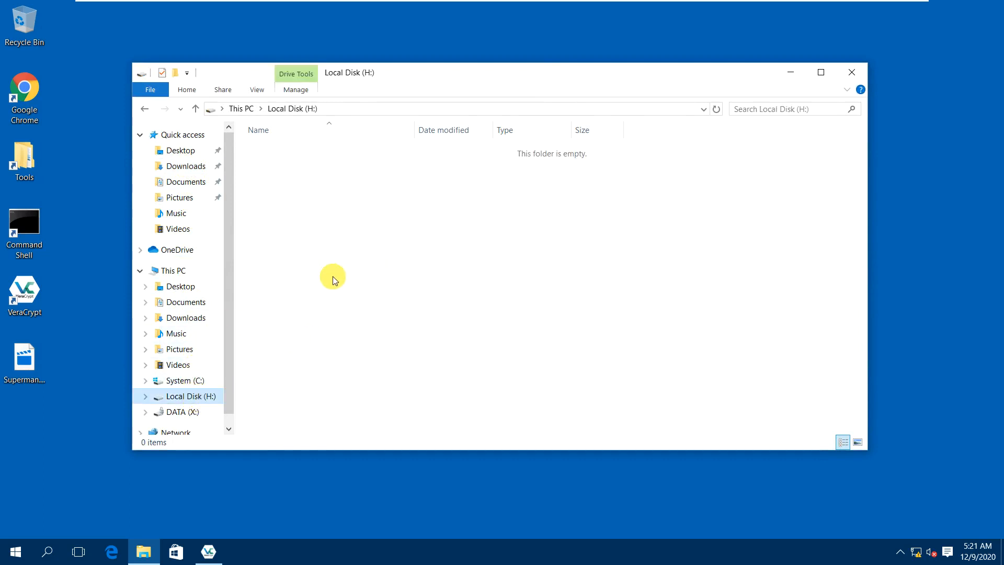
{"action": "key", "text": "ctrl+v"}
Create Secret.txt on H: reading 'This is a Secret sensitive file.' and save it.
{"action": "right_click", "coordinate": [309, 212]}
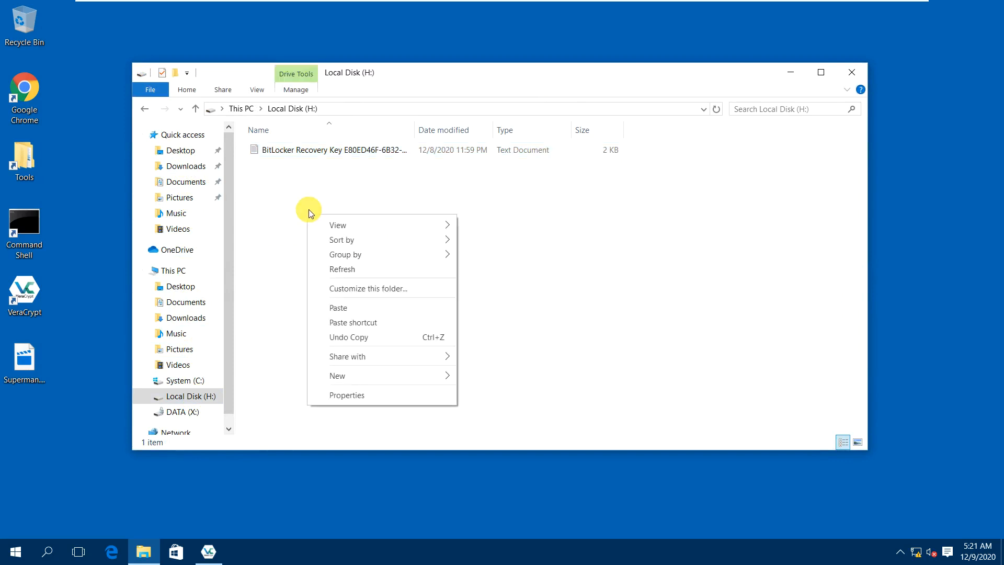
{"action": "mouse_move", "coordinate": [341, 375]}
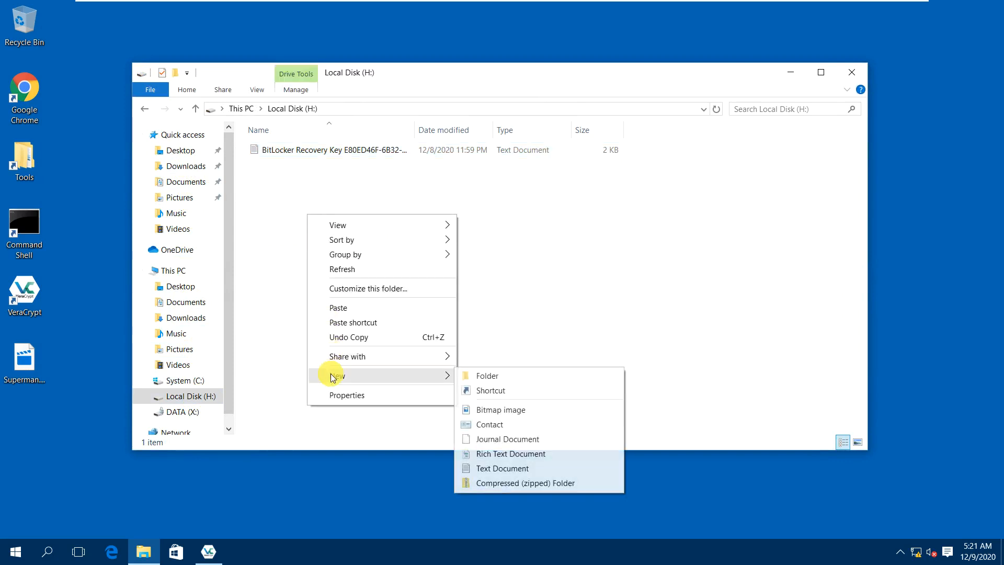
{"action": "left_click", "coordinate": [486, 469]}
{"action": "type", "text": "Secret"}
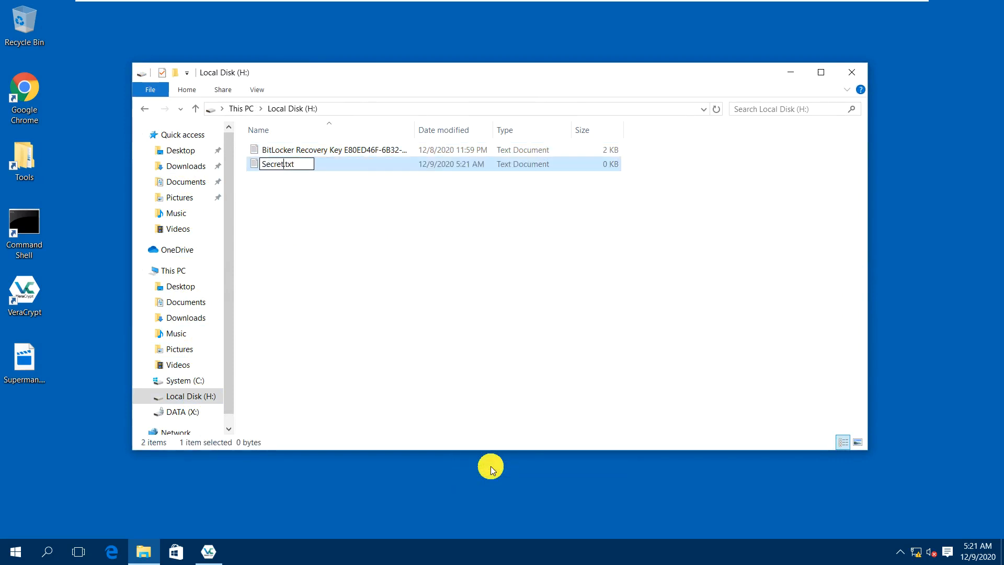
{"action": "key", "text": "Return"}
{"action": "key", "text": "Return"}
{"action": "type", "text": "T"}
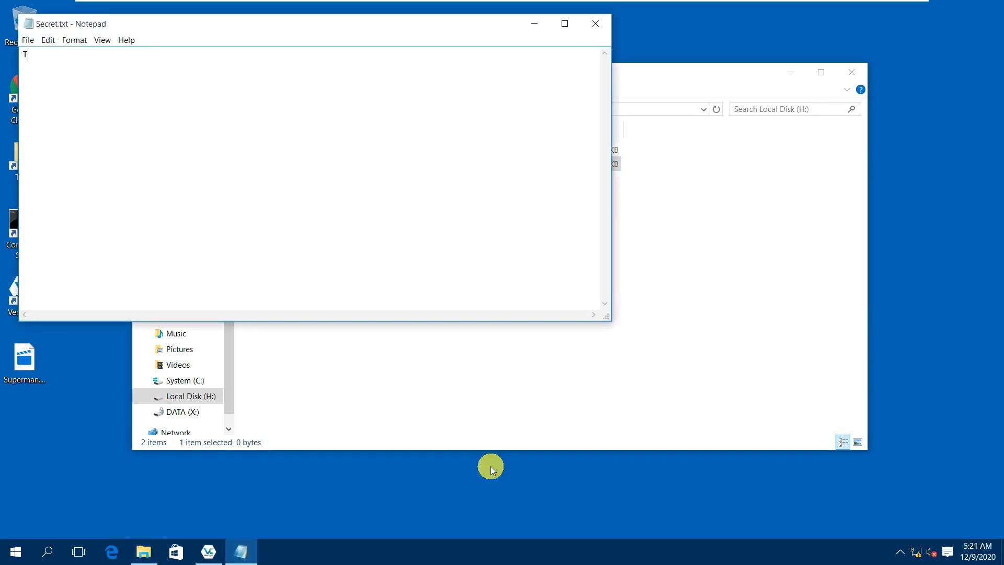
{"action": "type", "text": "his i"}
{"action": "key", "text": "BackSpace"}
{"action": "key", "text": "BackSpace"}
{"action": "type", "text": "is is a Scret"}
{"action": "key", "text": "BackSpace"}
{"action": "key", "text": "BackSpace"}
{"action": "key", "text": "BackSpace"}
{"action": "key", "text": "BackSpace"}
{"action": "type", "text": "er"}
{"action": "key", "text": "BackSpace"}
{"action": "key", "text": "BackSpace"}
{"action": "type", "text": "c"}
{"action": "type", "text": "ecret sen"}
{"action": "type", "text": "sitive file."}
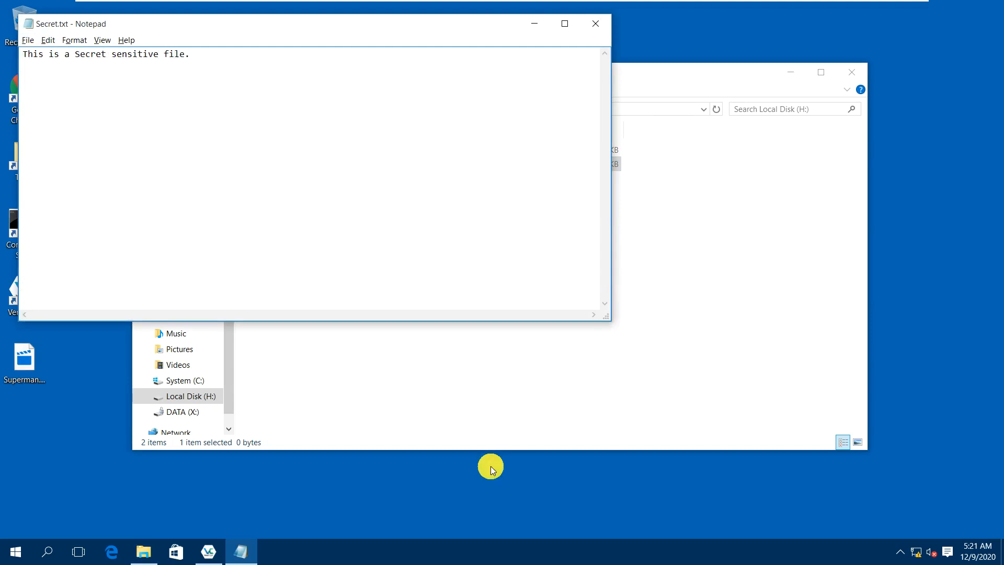
{"action": "key", "text": "alt+F4"}
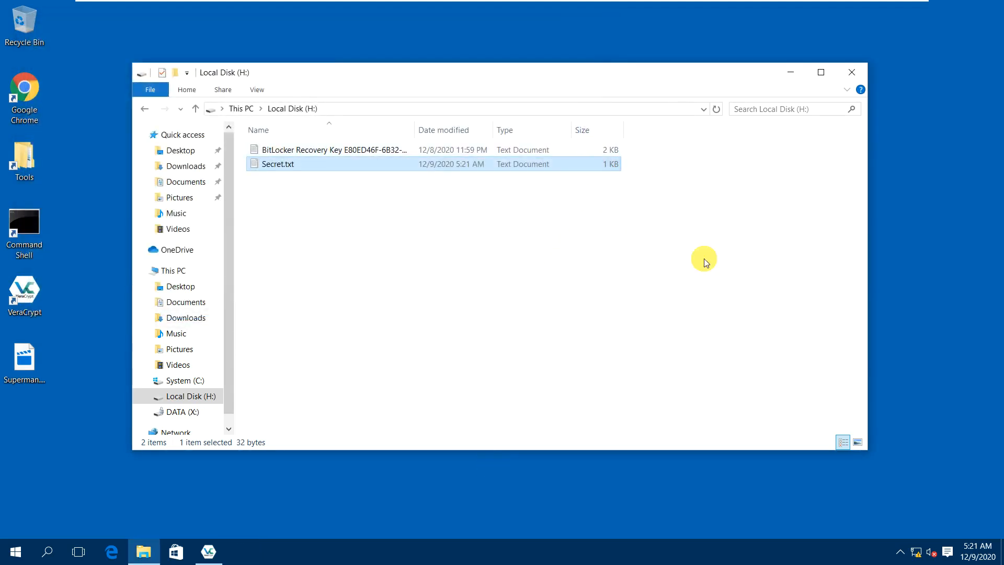
Close the H: window and dismount the hidden H: volume.
{"action": "left_click", "coordinate": [849, 74]}
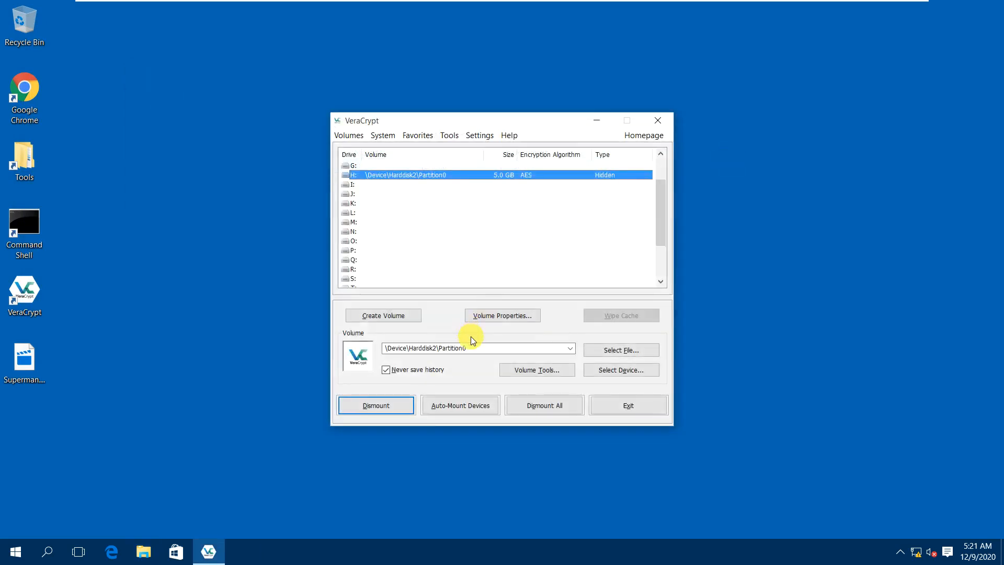
{"action": "left_click", "coordinate": [400, 407]}
{"action": "left_click", "coordinate": [184, 305]}
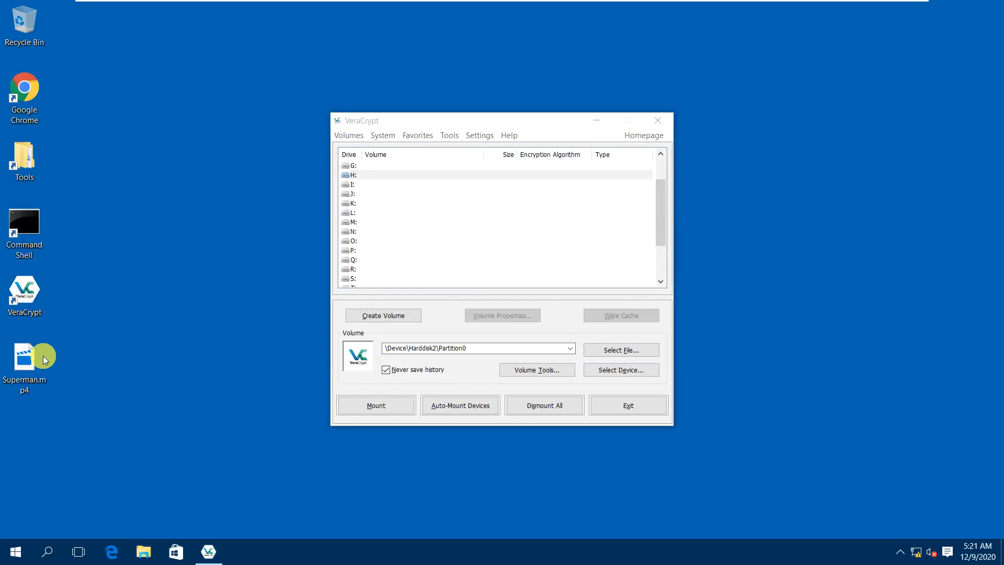
{"action": "left_click_drag", "start_coordinate": [1, 334], "coordinate": [86, 401]}
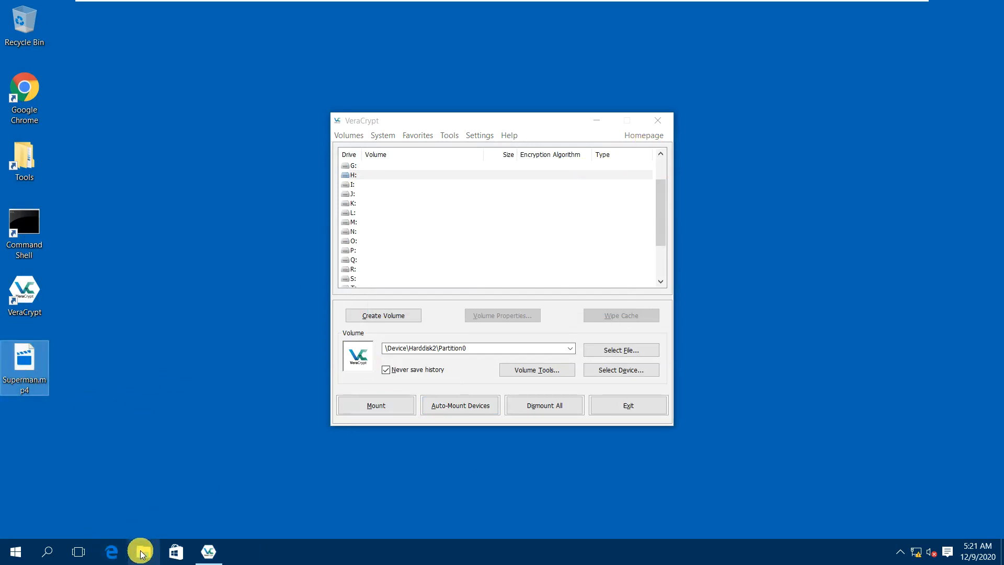
Open Disk Management maximized and select Disk 2's unallocated space.
{"action": "right_click", "coordinate": [13, 551]}
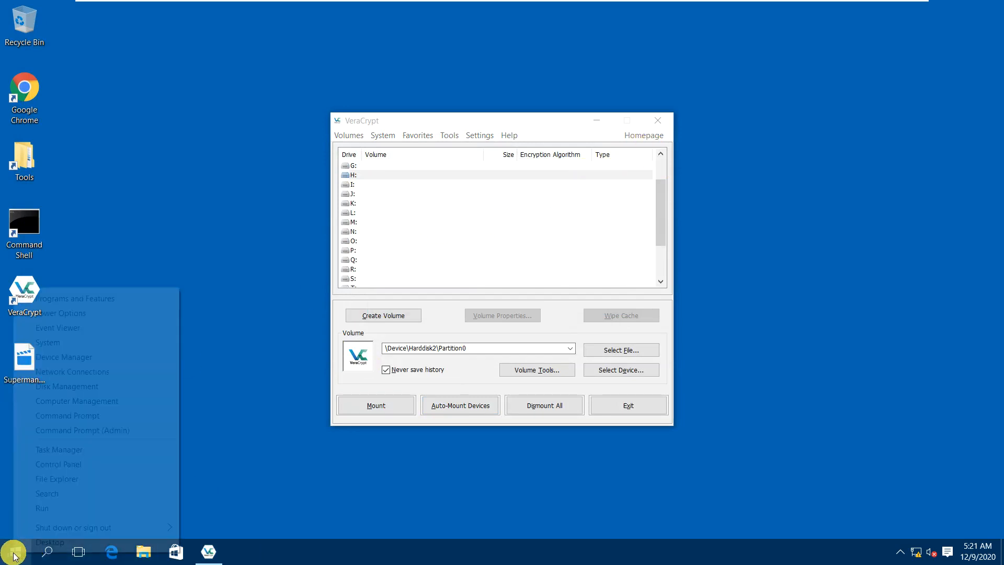
{"action": "left_click", "coordinate": [73, 387]}
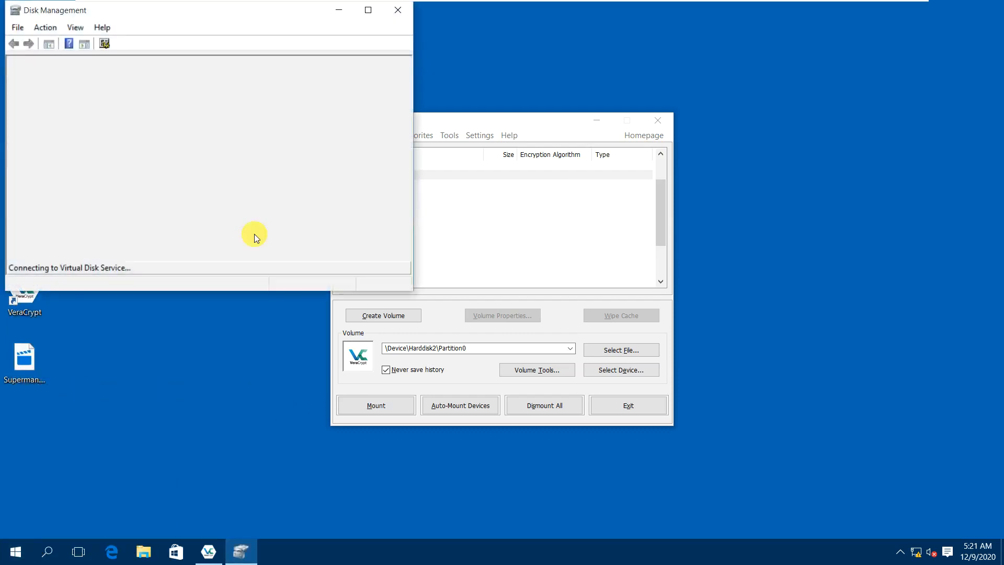
{"action": "left_click_drag", "start_coordinate": [254, 12], "coordinate": [392, 45]}
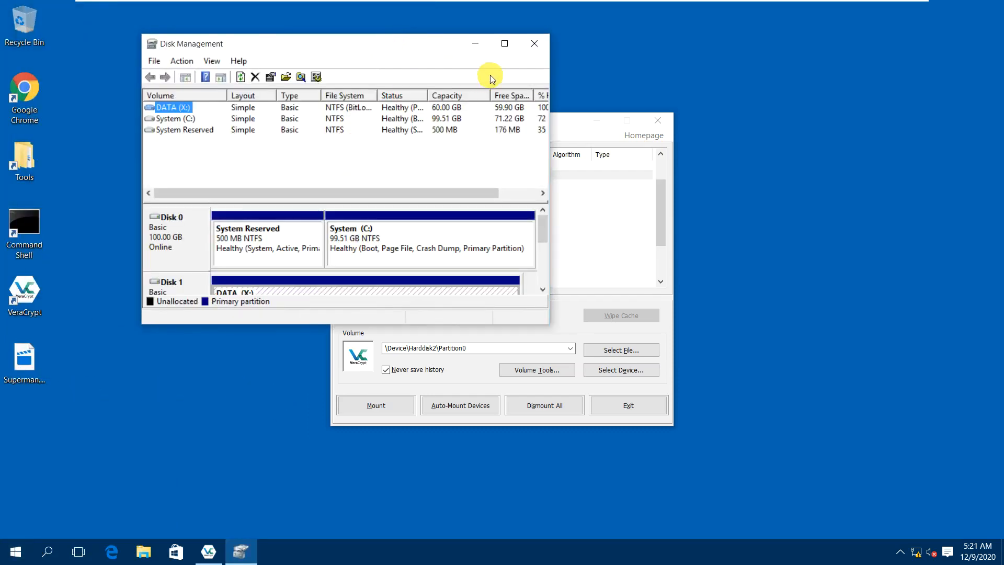
{"action": "left_click", "coordinate": [505, 44]}
{"action": "left_click", "coordinate": [152, 331]}
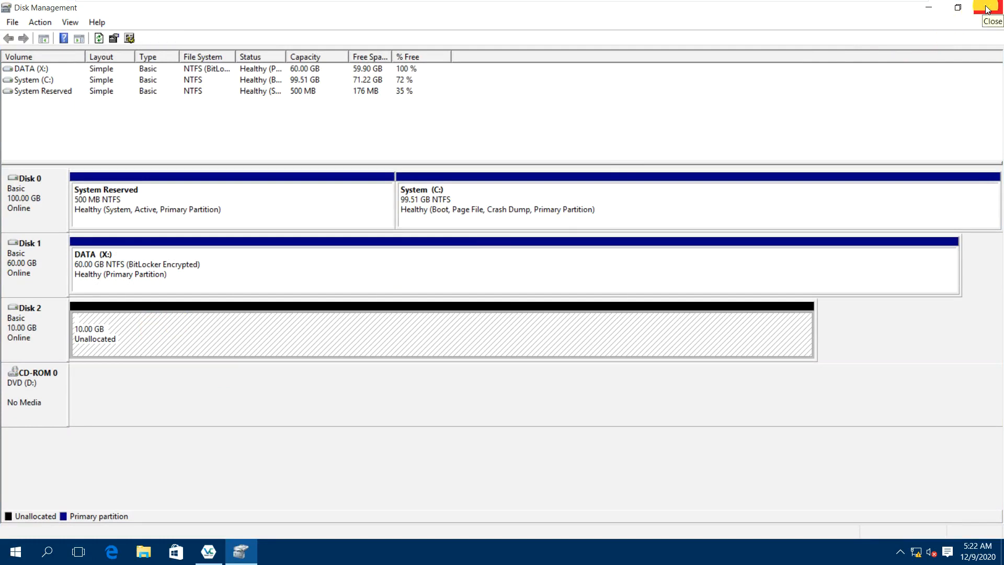
Create a default-size NTFS simple volume labelled DATAQU on Disk 2, then close Explorer and Disk Management.
{"action": "right_click", "coordinate": [150, 328]}
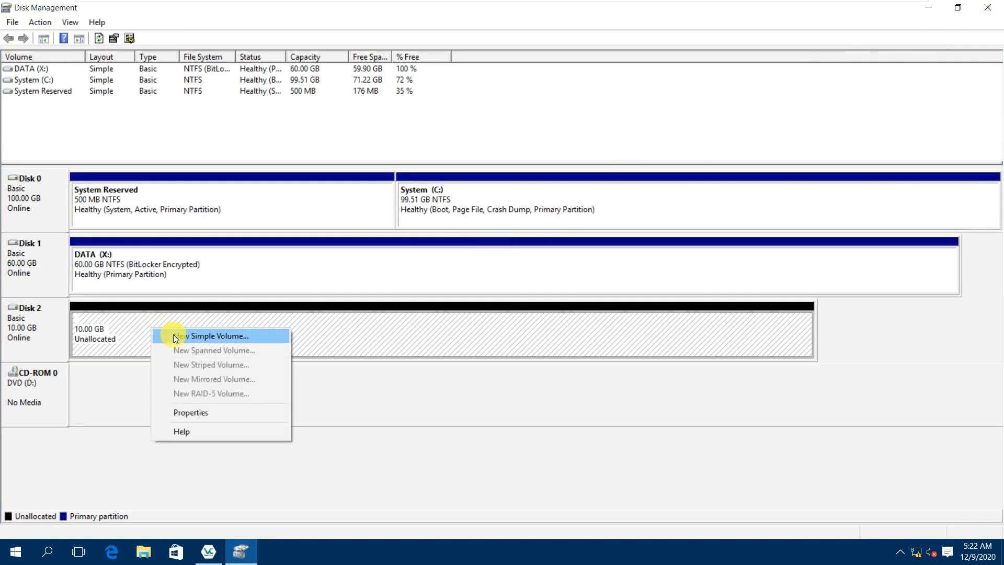
{"action": "left_click", "coordinate": [218, 337]}
{"action": "left_click", "coordinate": [262, 303]}
{"action": "left_click", "coordinate": [261, 303]}
{"action": "left_click", "coordinate": [261, 303]}
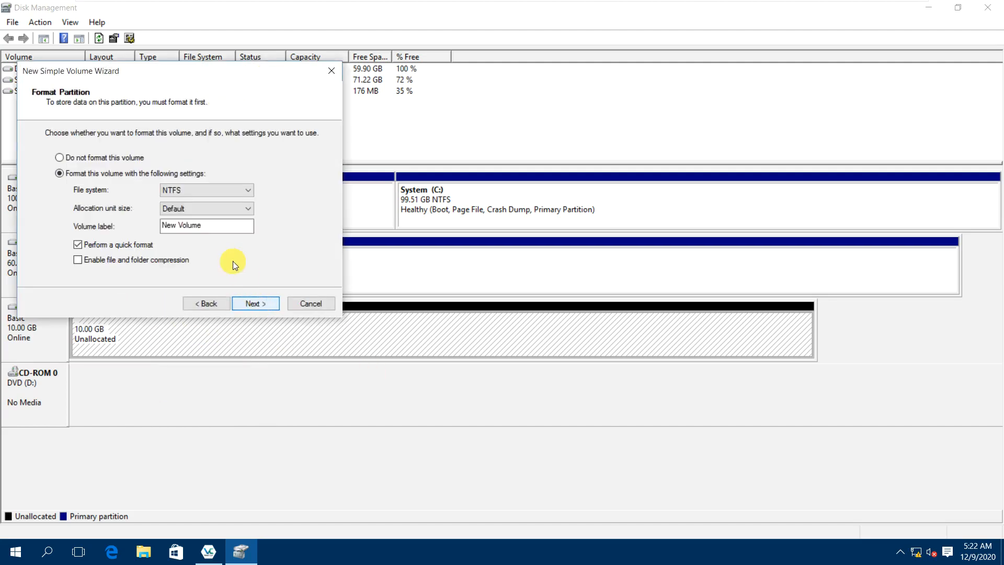
{"action": "left_click_drag", "start_coordinate": [226, 230], "coordinate": [120, 222]}
{"action": "type", "text": "DATA"}
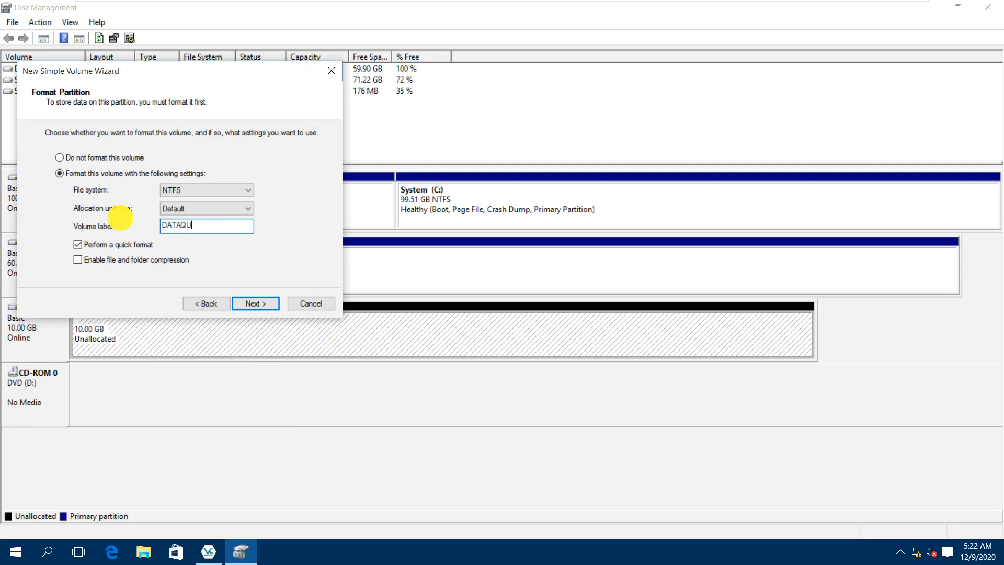
{"action": "type", "text": "QU"}
{"action": "left_click", "coordinate": [249, 304]}
{"action": "left_click", "coordinate": [250, 305]}
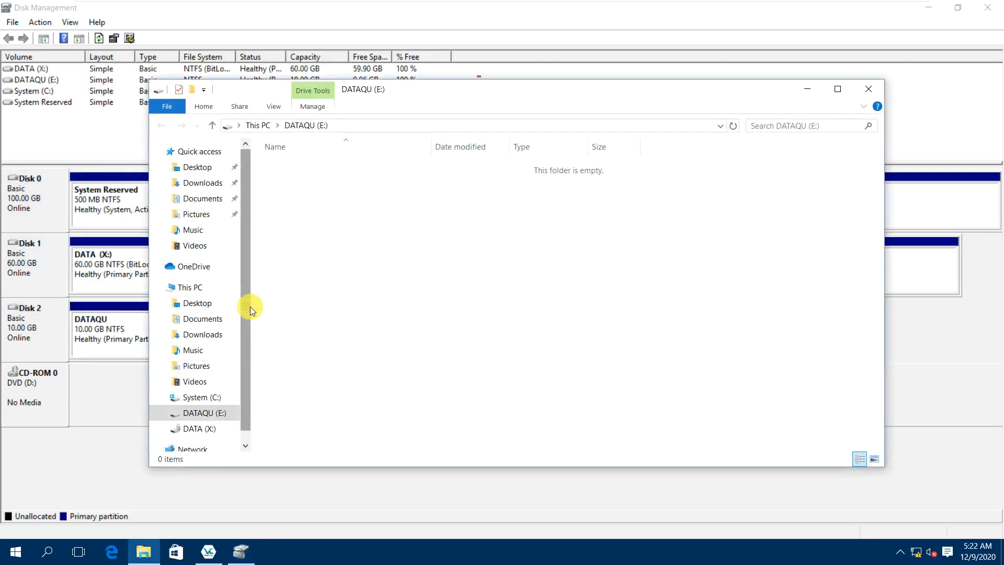
{"action": "left_click", "coordinate": [868, 89]}
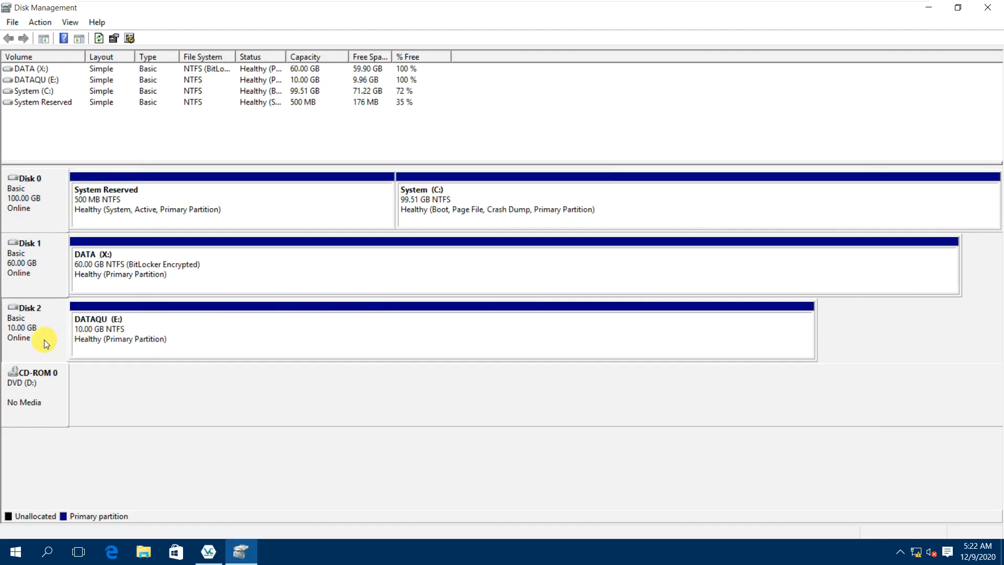
{"action": "left_click", "coordinate": [988, 8]}
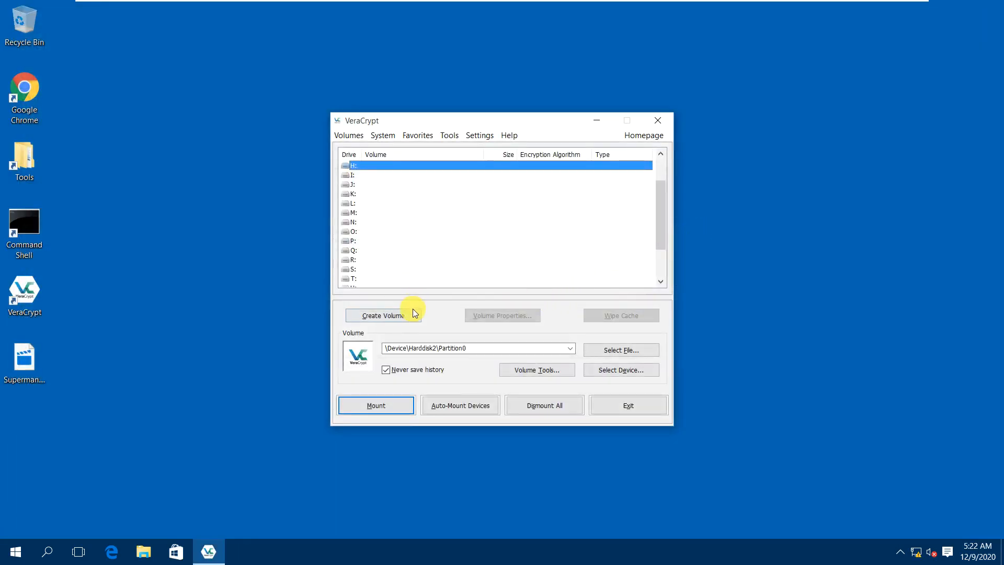
Mount the Harddisk 2 device again as the 5.0 GB hidden volume on H:.
{"action": "left_click", "coordinate": [607, 374]}
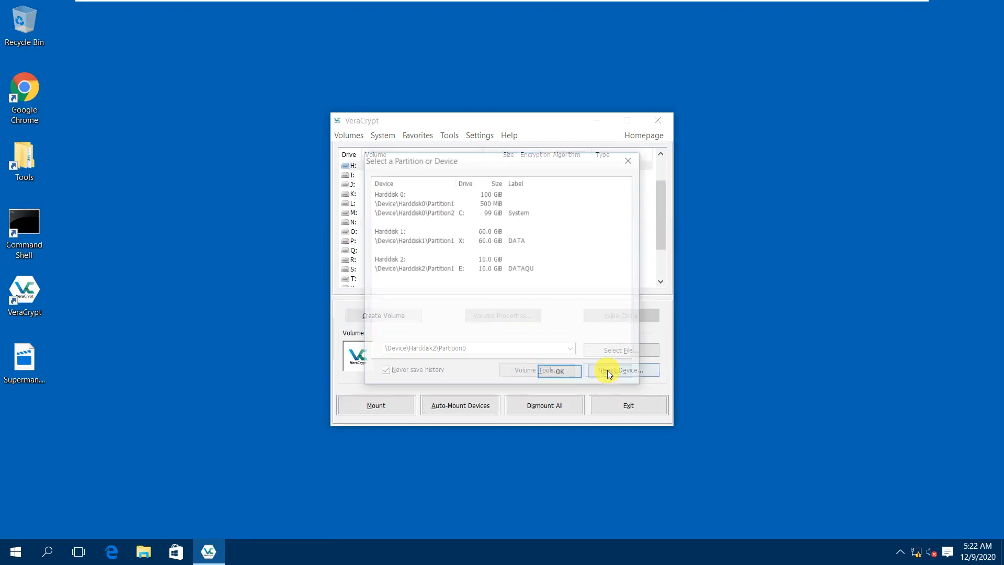
{"action": "left_click", "coordinate": [391, 259]}
{"action": "left_click", "coordinate": [559, 374]}
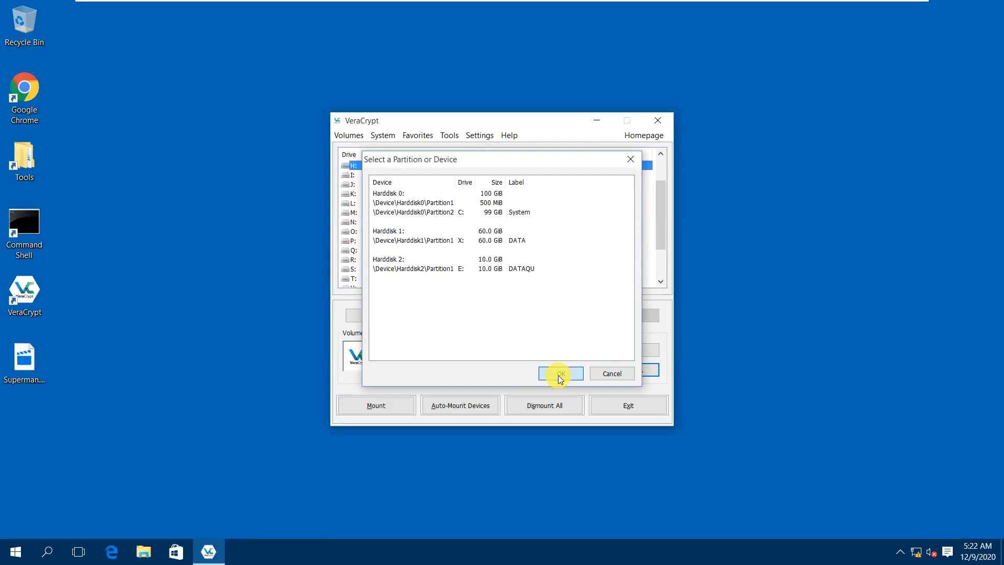
{"action": "left_click", "coordinate": [400, 406]}
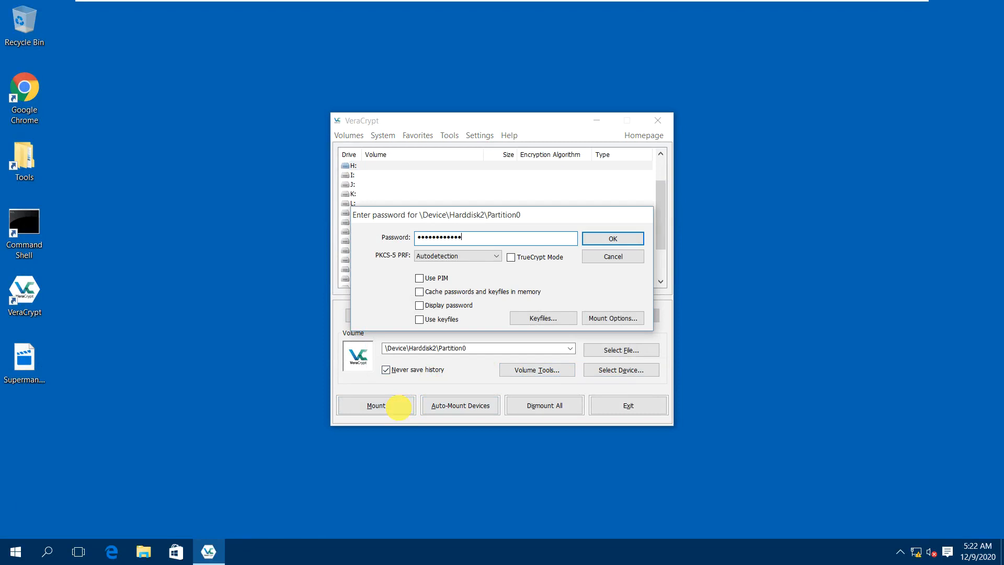
{"action": "key", "text": "Return"}
{"action": "key", "text": "Return"}
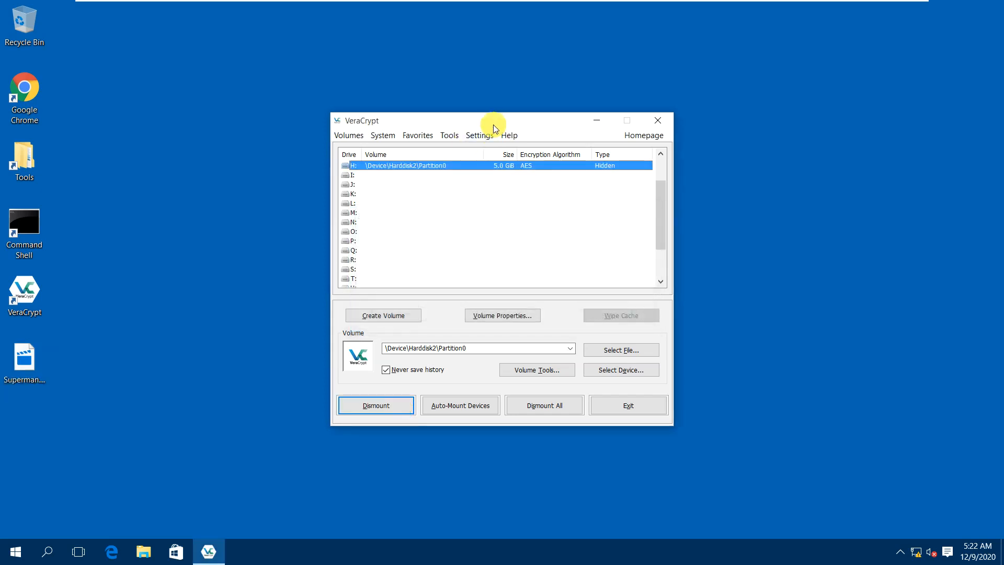
Try opening H: and dismiss the 'not accessible' error.
{"action": "right_click", "coordinate": [452, 164]}
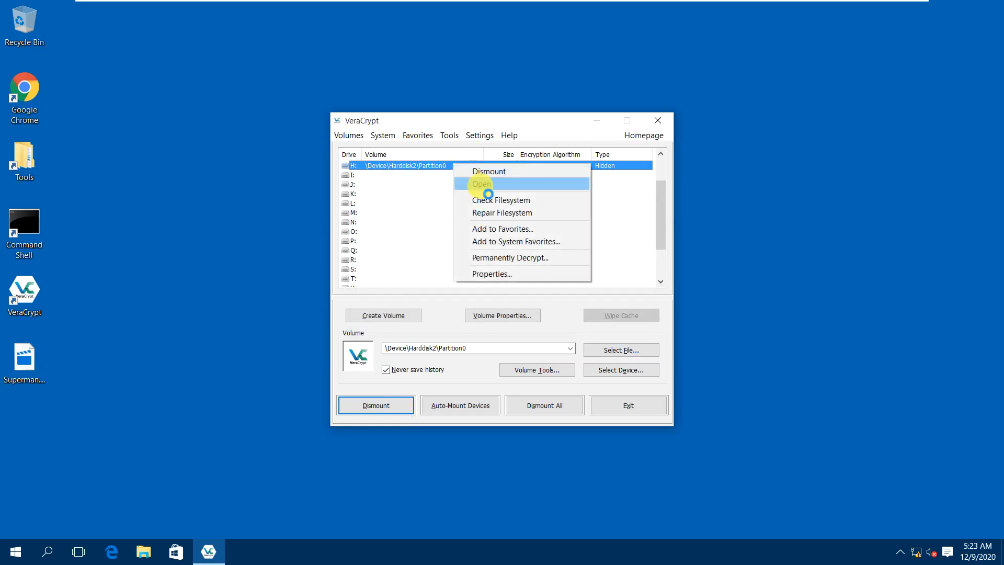
{"action": "left_click", "coordinate": [479, 184]}
{"action": "left_click", "coordinate": [585, 285]}
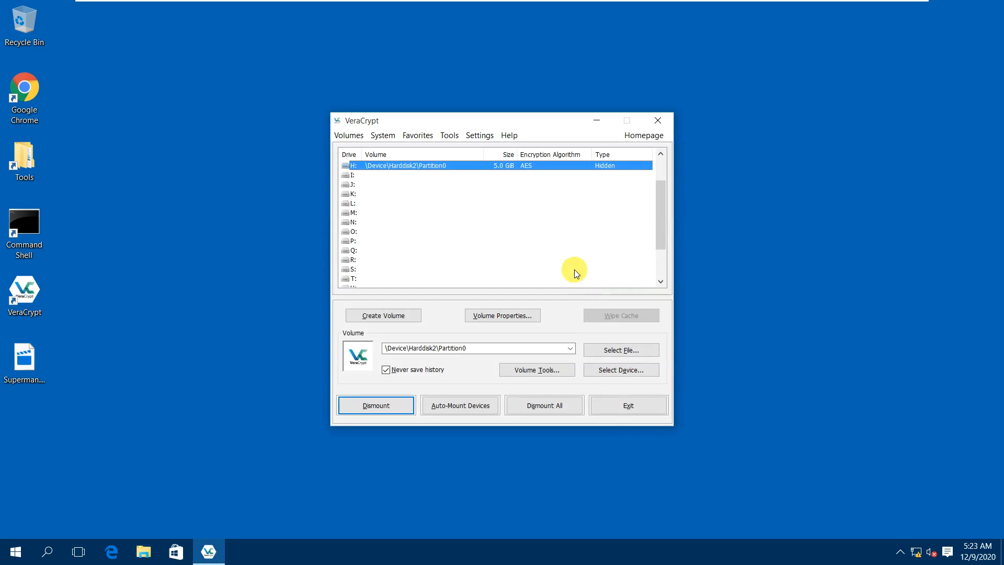
Dismount H:, pick drive letter Z:, and select the whole Harddisk 2 device.
{"action": "left_click", "coordinate": [391, 406]}
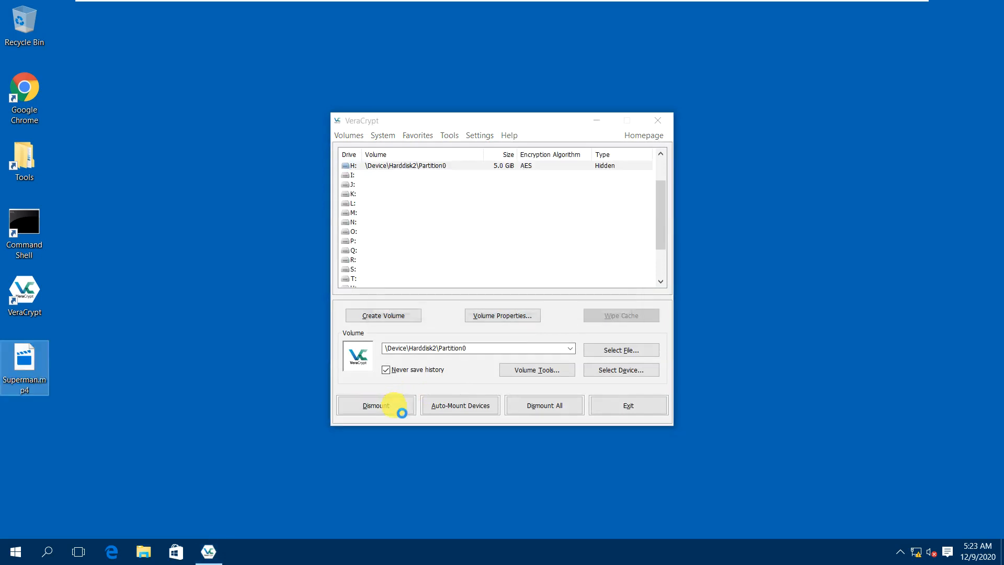
{"action": "scroll", "coordinate": [372, 279], "scroll_direction": "down", "scroll_amount": 2}
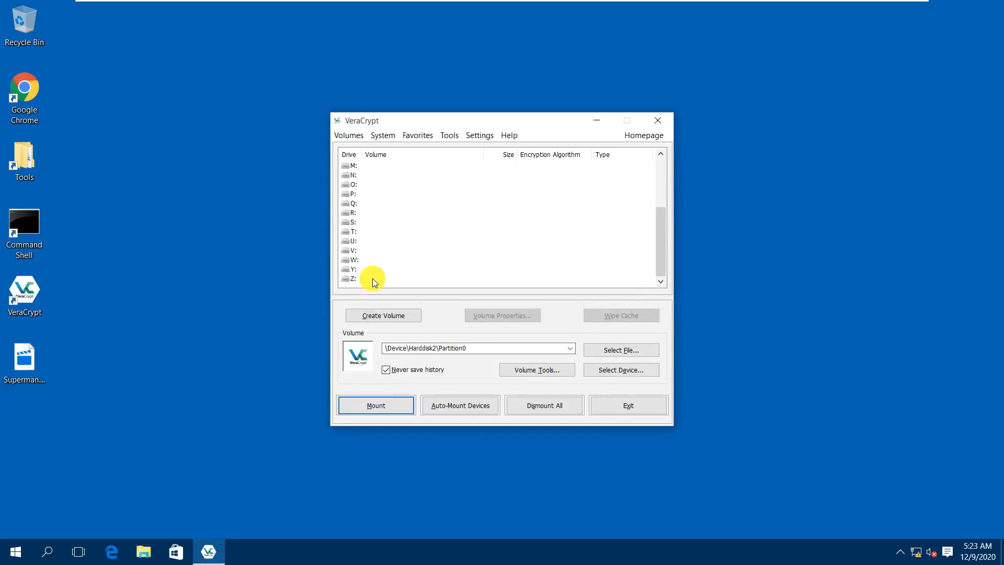
{"action": "left_click", "coordinate": [361, 280]}
{"action": "left_click", "coordinate": [614, 372]}
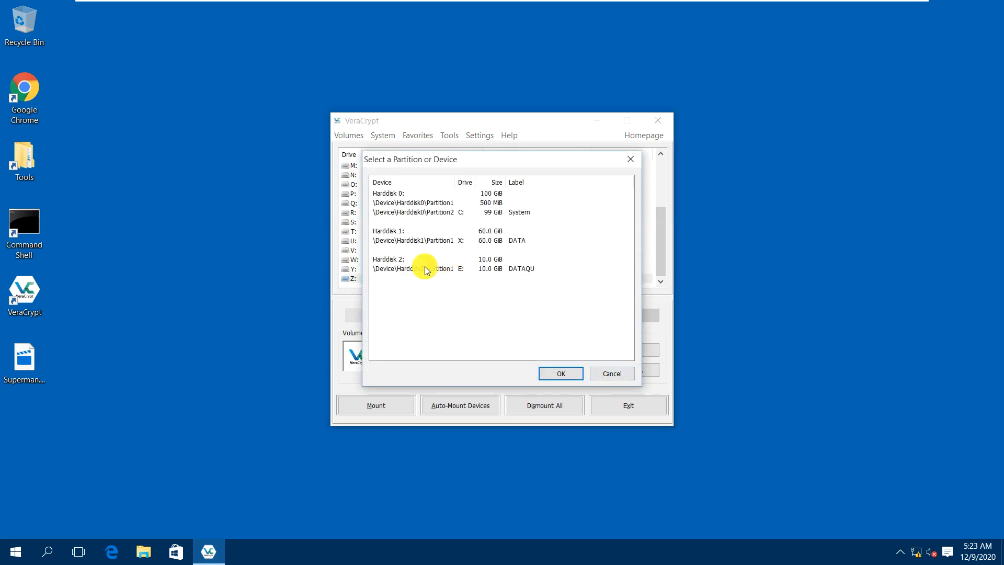
{"action": "left_click", "coordinate": [425, 268]}
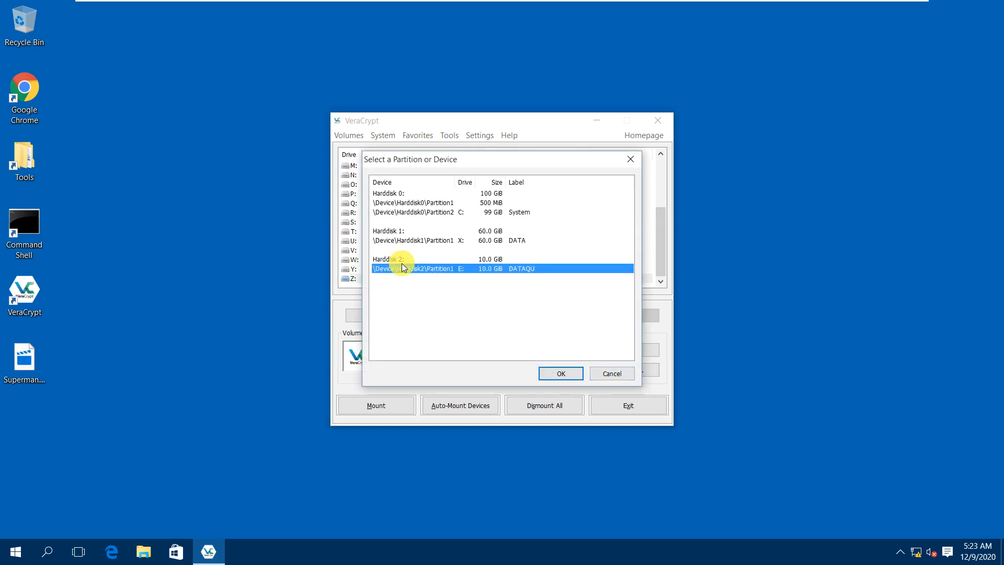
{"action": "left_click", "coordinate": [399, 259]}
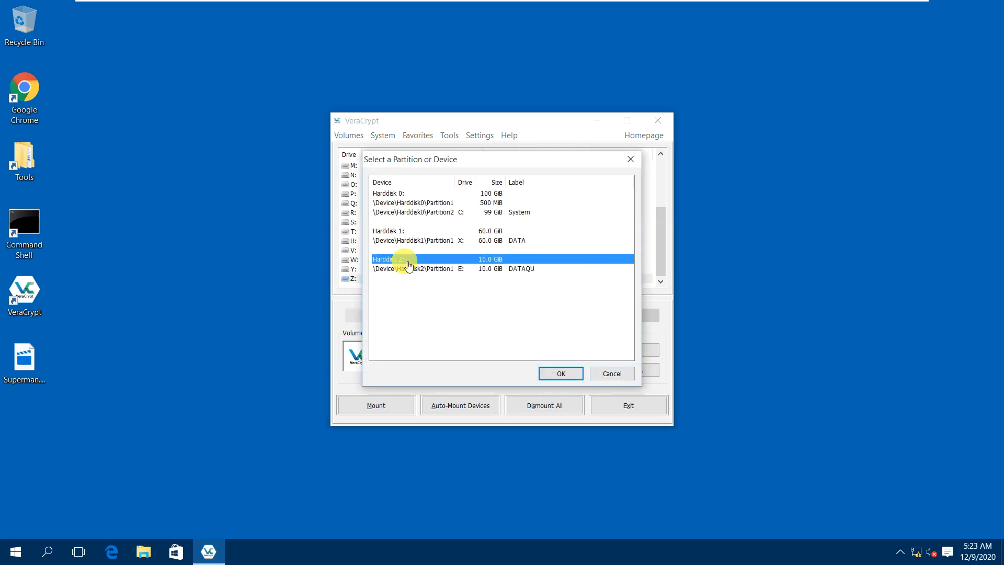
{"action": "left_click", "coordinate": [556, 373]}
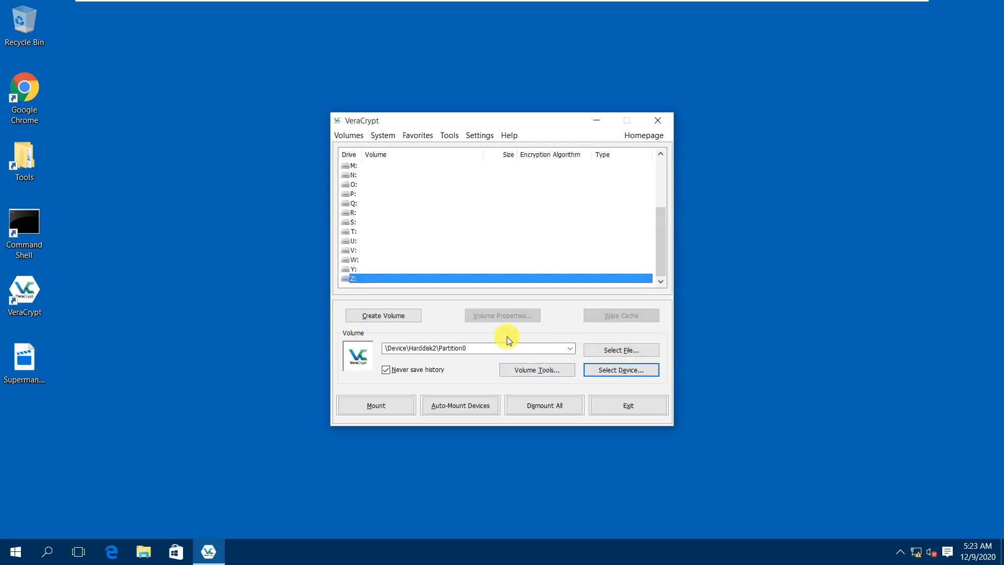
Attempt to mount the Harddisk 2 volume by entering the volume password.
{"action": "left_click", "coordinate": [395, 402]}
{"action": "type", "text": "1234"}
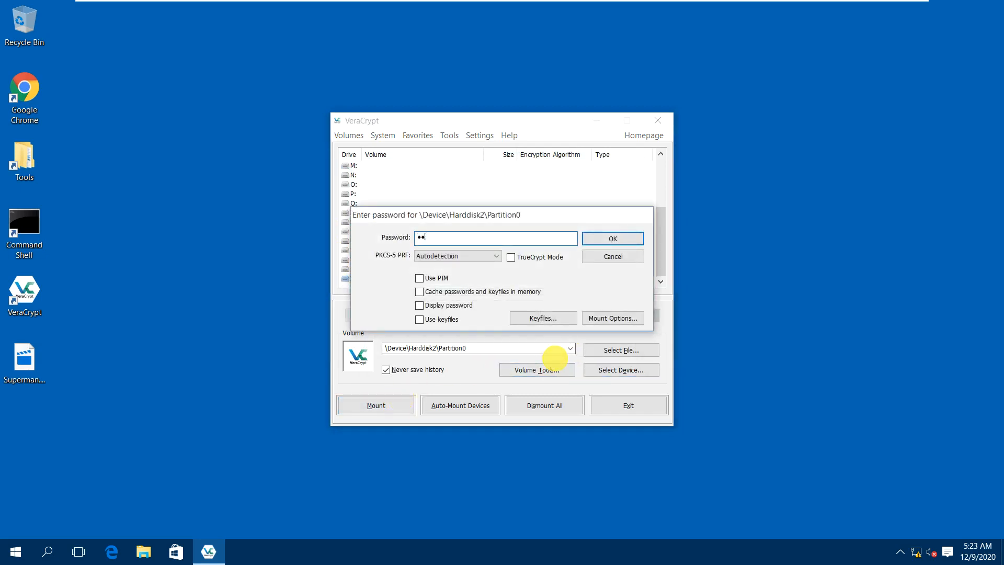
{"action": "type", "text": "5678"}
{"action": "key", "text": "Return"}
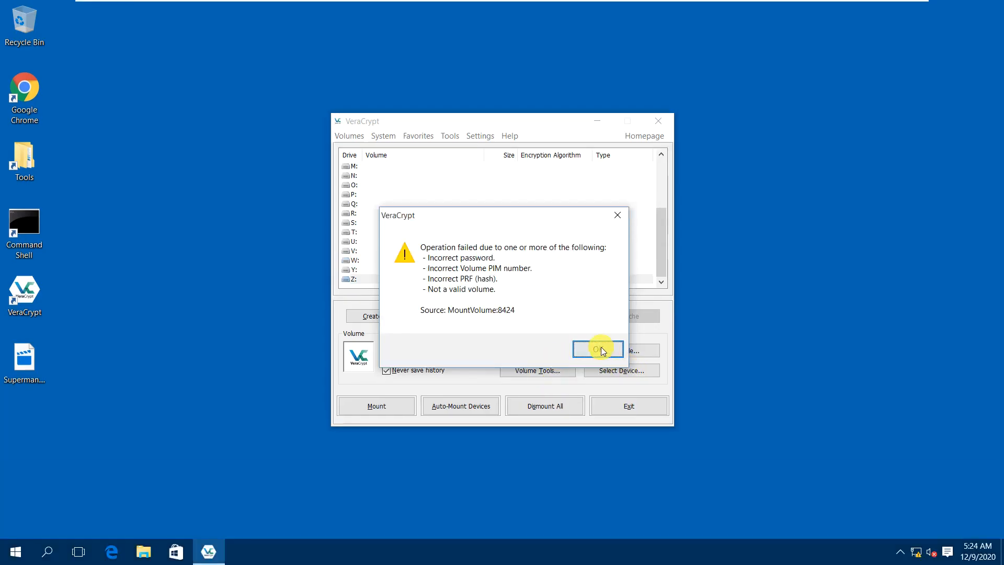
Retry mounting Harddisk 2 with a retyped password, then cancel the prompt after it fails again.
{"action": "left_click", "coordinate": [600, 362]}
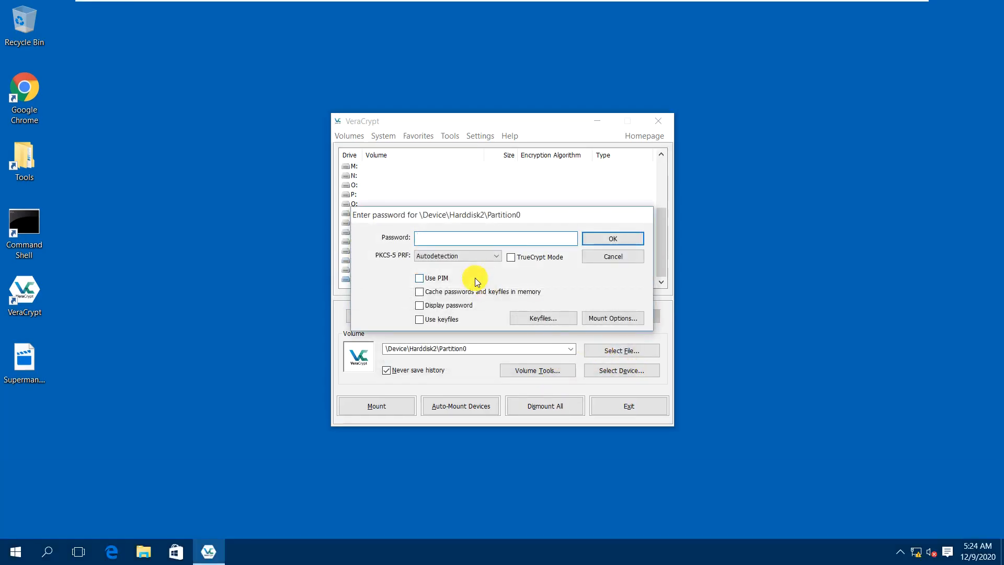
{"action": "type", "text": "***"}
{"action": "key", "text": "BackSpace"}
{"action": "key", "text": "BackSpace"}
{"action": "key", "text": "BackSpace"}
{"action": "type", "text": "********"}
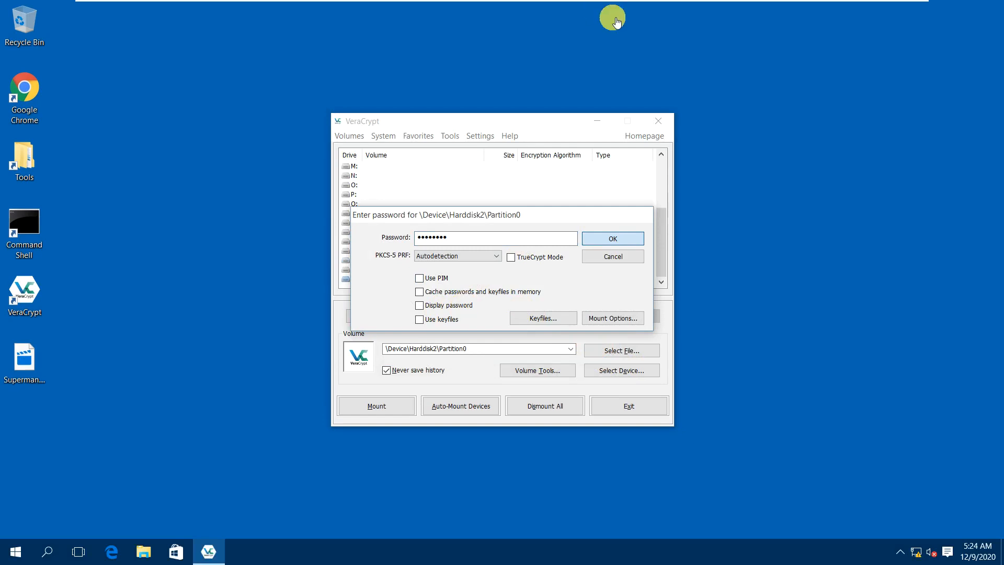
{"action": "left_click", "coordinate": [633, 246]}
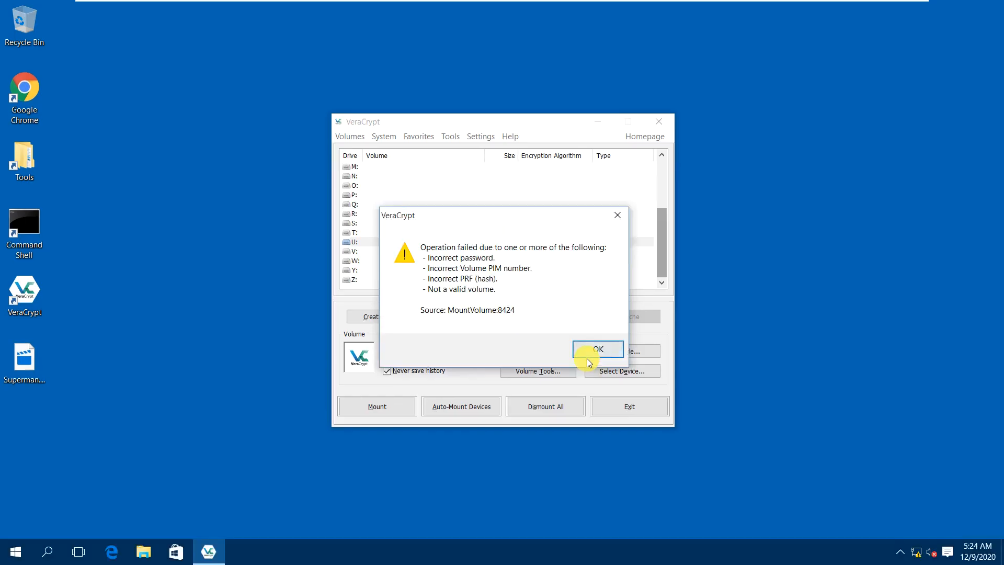
{"action": "left_click", "coordinate": [587, 351]}
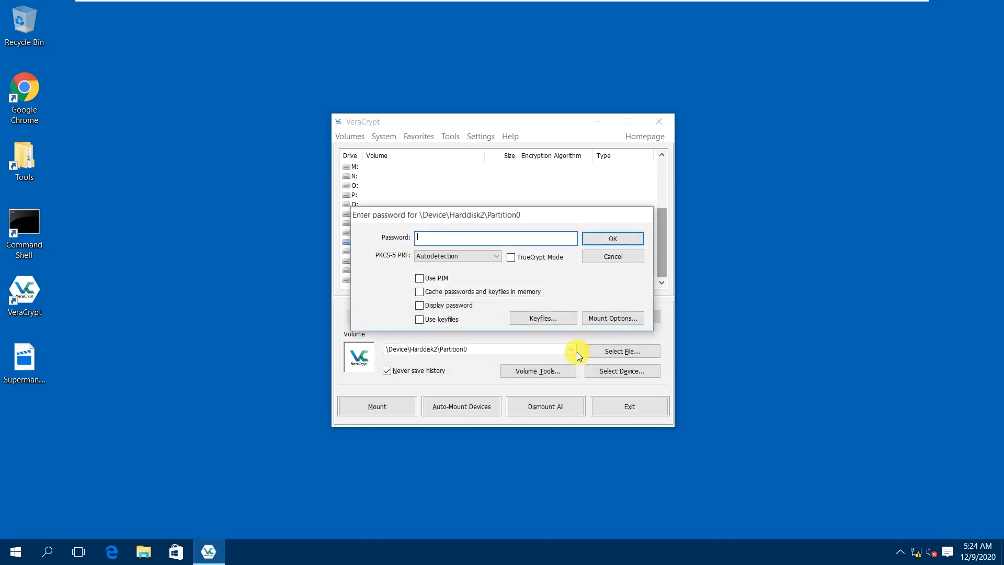
{"action": "left_click", "coordinate": [601, 260]}
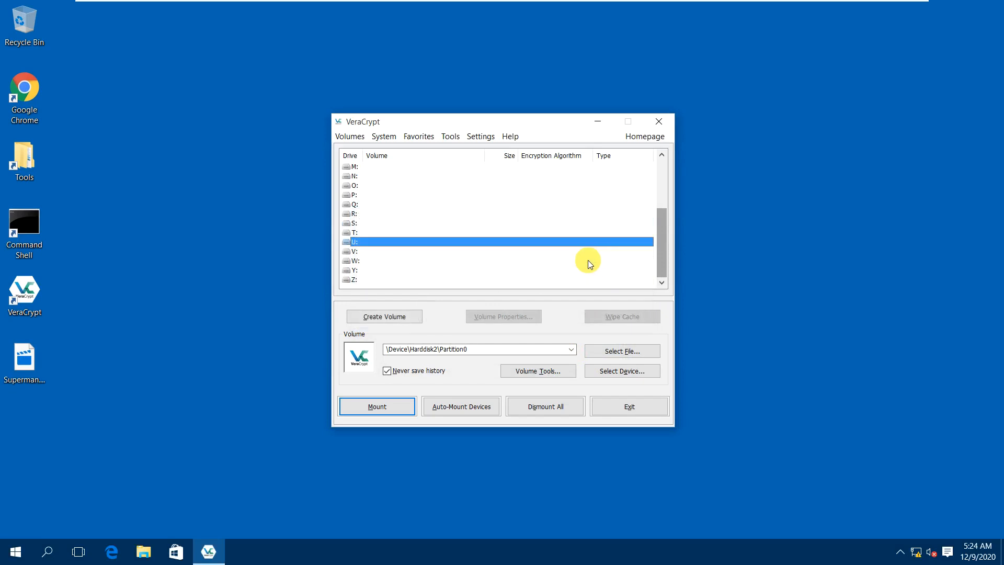
Select \Device\Harddisk2\Partition1 as the volume via the device list.
{"action": "left_click", "coordinate": [615, 371]}
{"action": "left_click", "coordinate": [408, 269]}
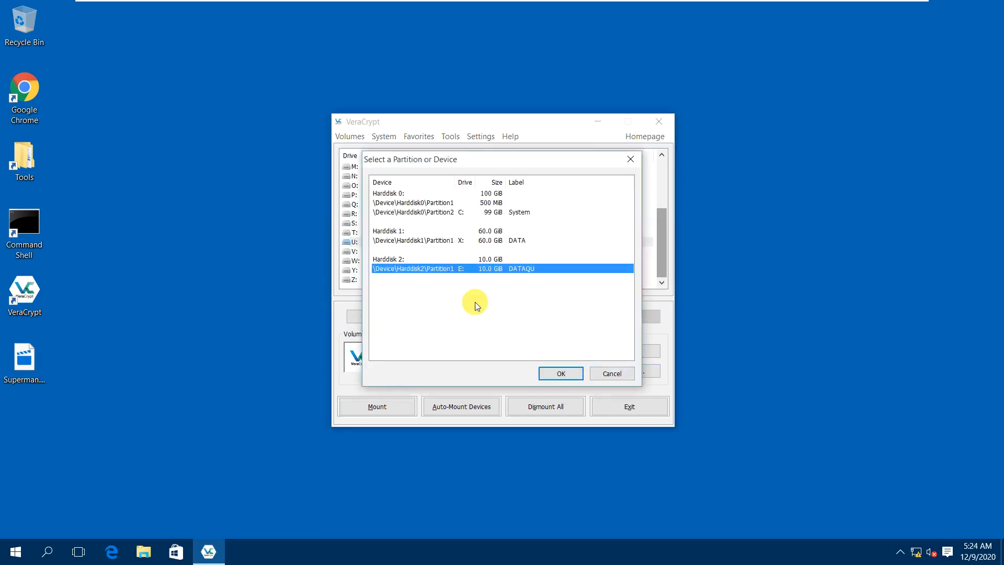
{"action": "left_click", "coordinate": [557, 372]}
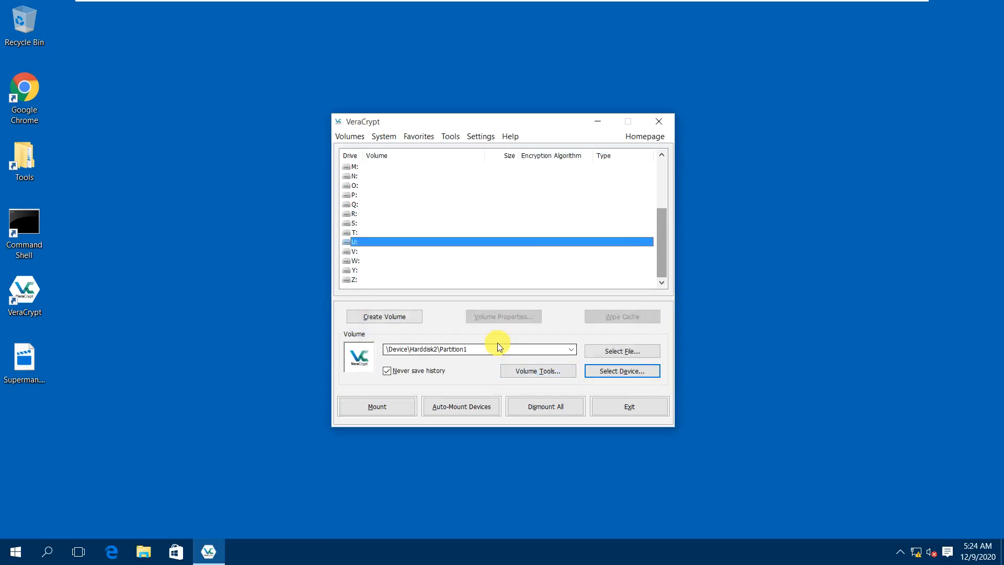
Try mounting Partition1 with the password, dismiss the failure error, and cancel the prompt.
{"action": "left_click", "coordinate": [395, 407]}
{"action": "type", "text": "********"}
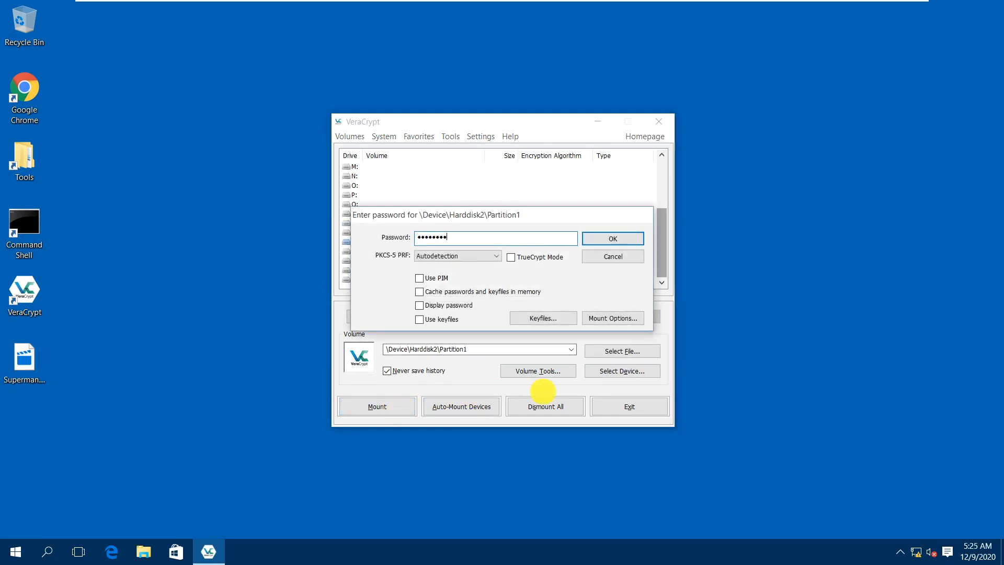
{"action": "key", "text": "Return"}
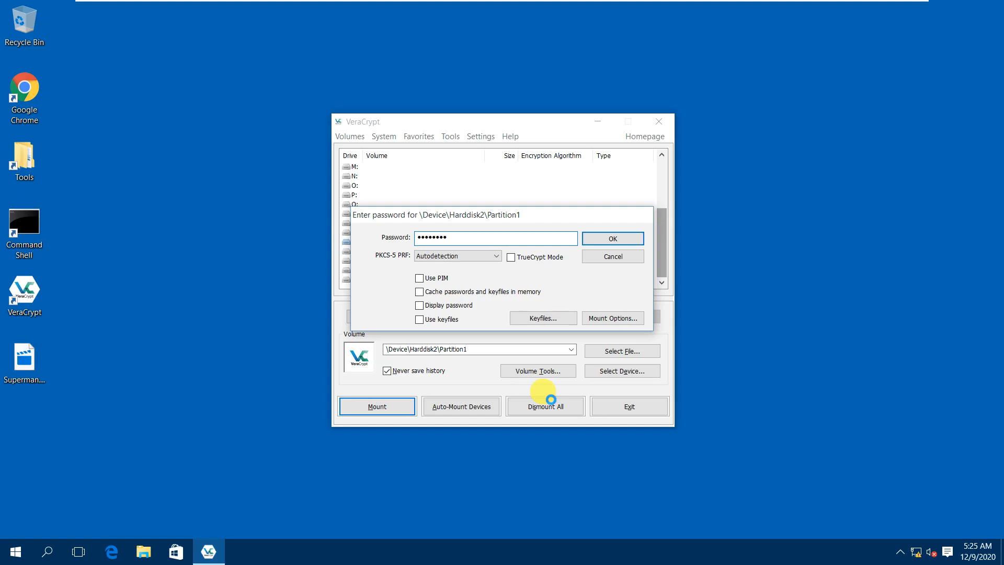
{"action": "key", "text": "Return"}
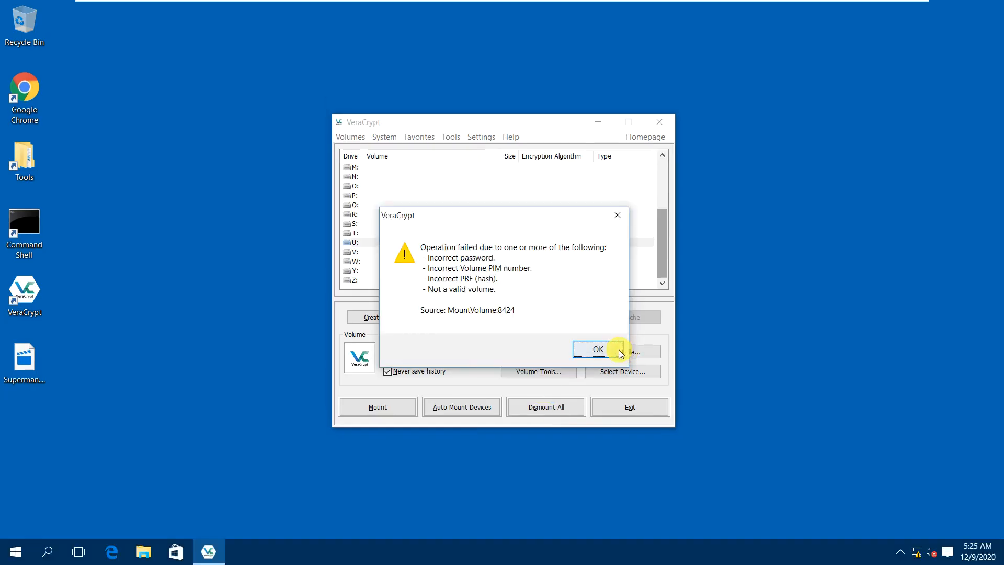
{"action": "left_click", "coordinate": [620, 350]}
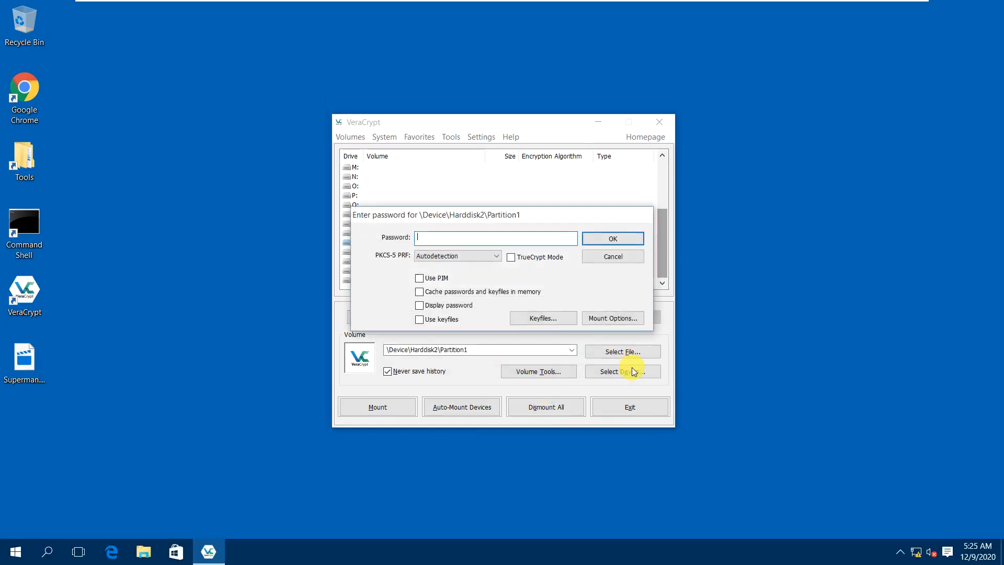
{"action": "left_click", "coordinate": [616, 256]}
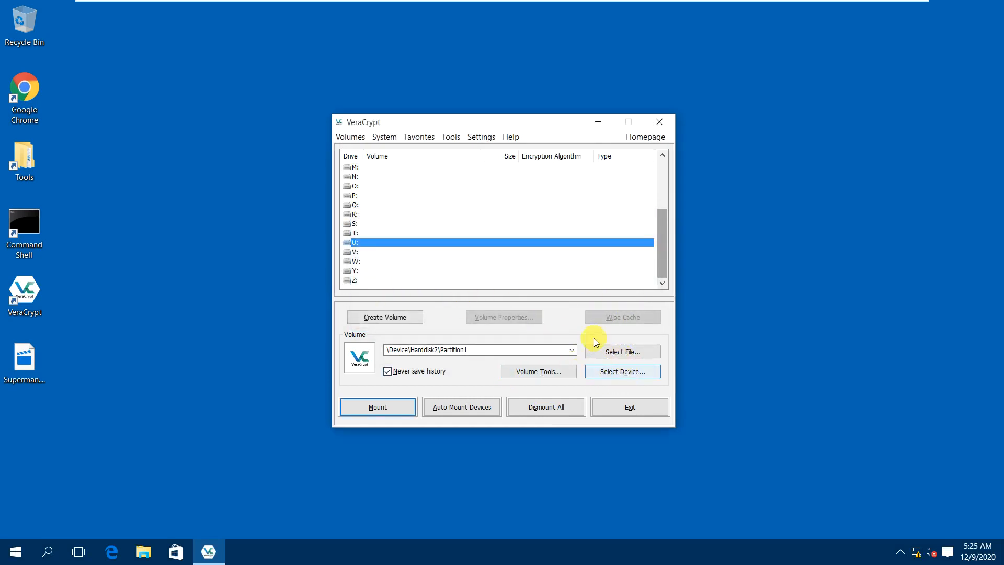
Start a normal-mode hidden VeraCrypt volume on a non-system partition in the creation wizard.
{"action": "left_click", "coordinate": [395, 324]}
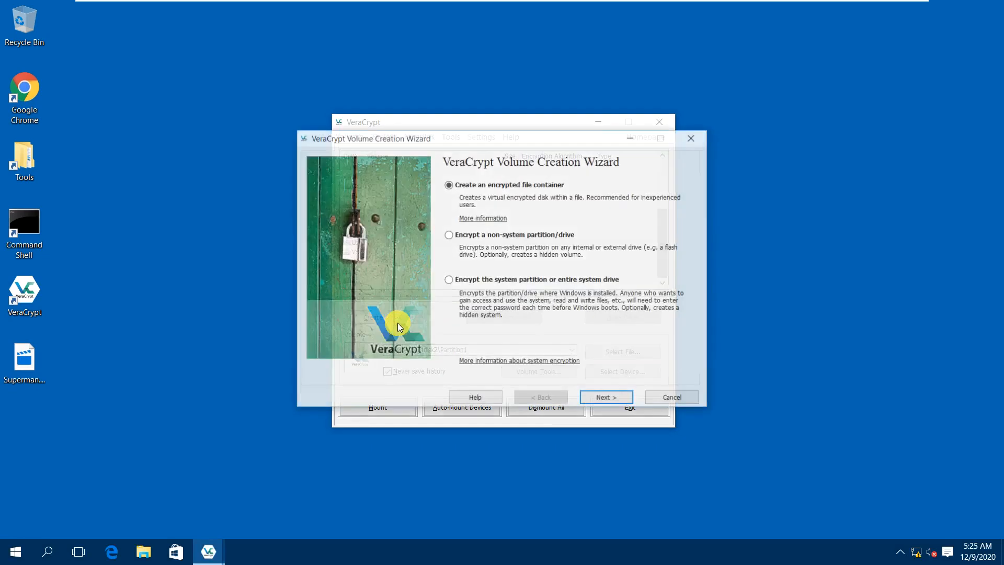
{"action": "left_click", "coordinate": [606, 401]}
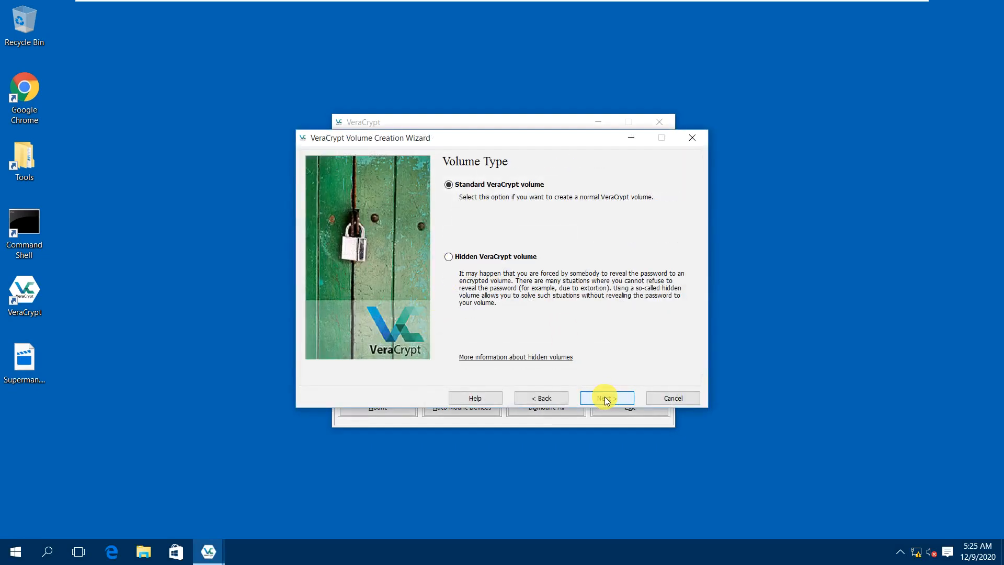
{"action": "left_click", "coordinate": [568, 400]}
{"action": "left_click", "coordinate": [485, 235]}
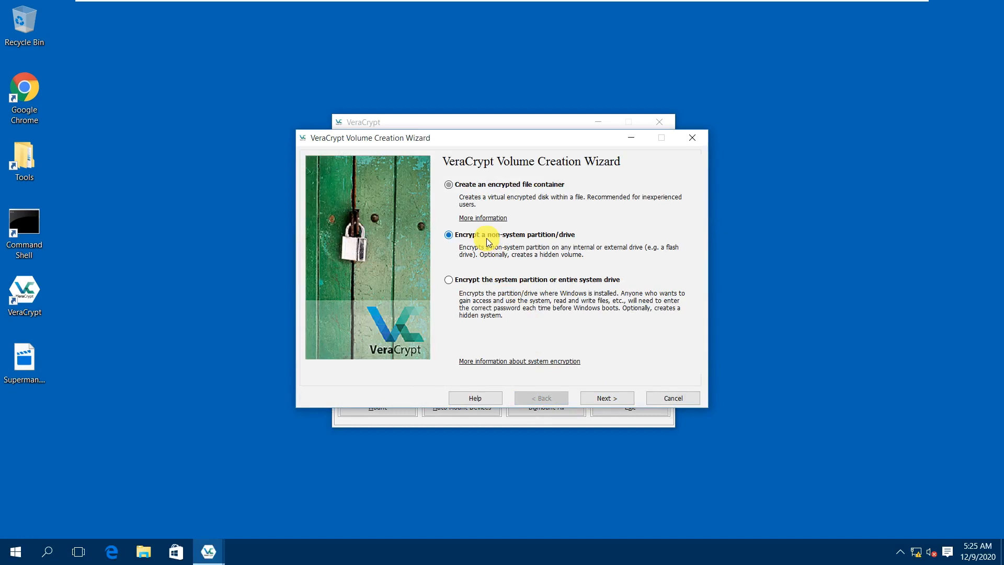
{"action": "left_click", "coordinate": [606, 399]}
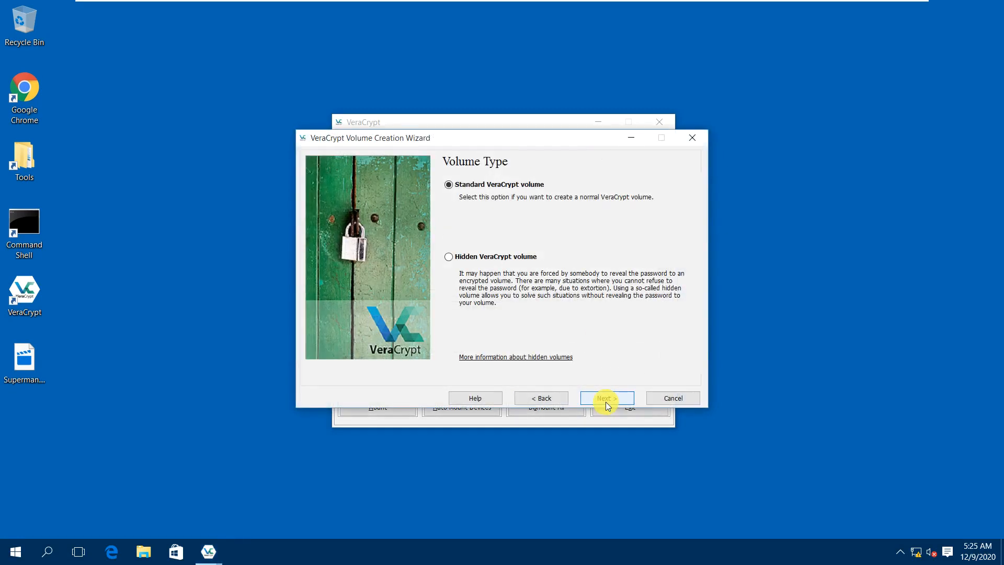
{"action": "left_click", "coordinate": [520, 257]}
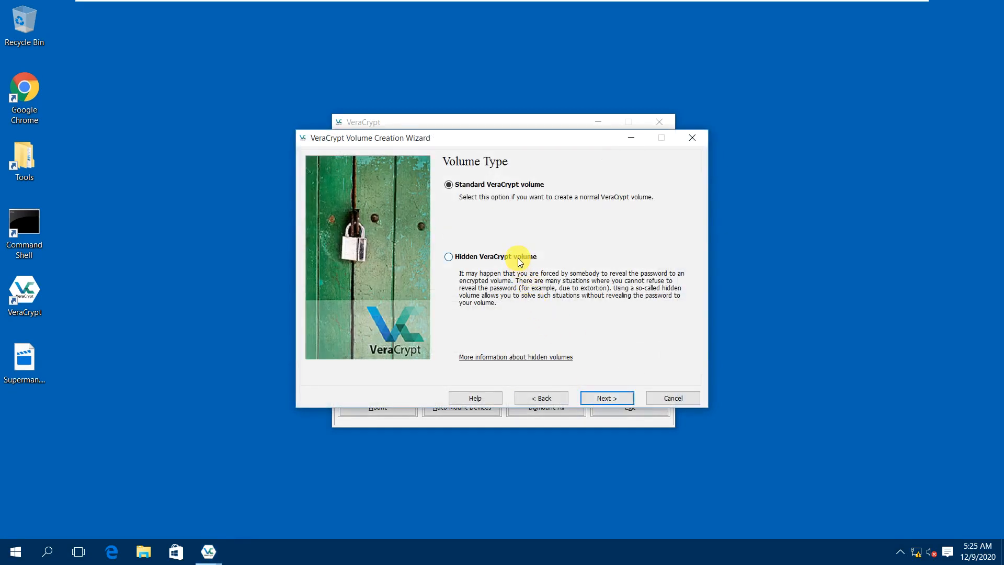
{"action": "left_click", "coordinate": [598, 396]}
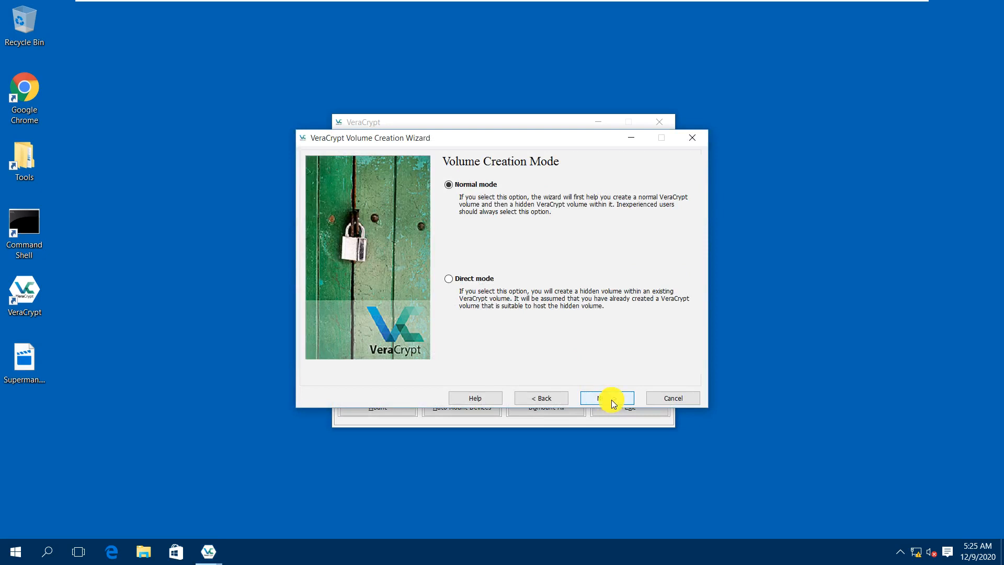
{"action": "left_click", "coordinate": [610, 400]}
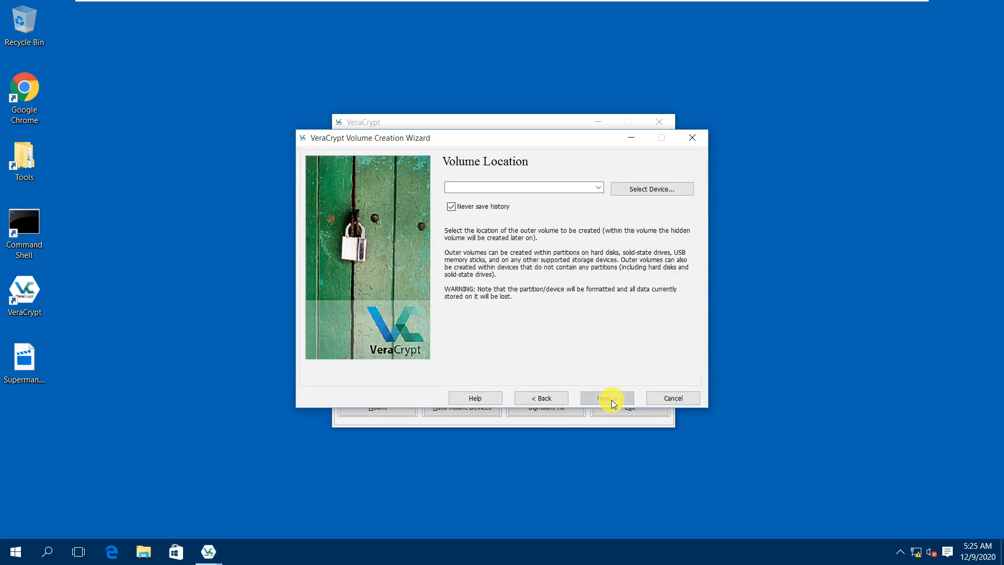
Set \Device\Harddisk2\Partition1 as the outer volume location after the whole disk is rejected.
{"action": "left_click", "coordinate": [638, 189]}
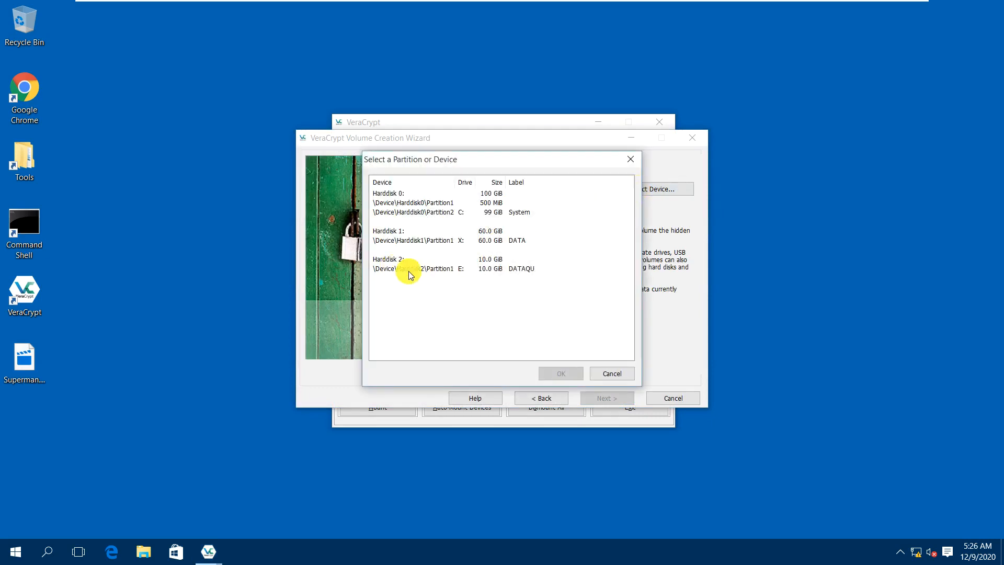
{"action": "left_click", "coordinate": [394, 259]}
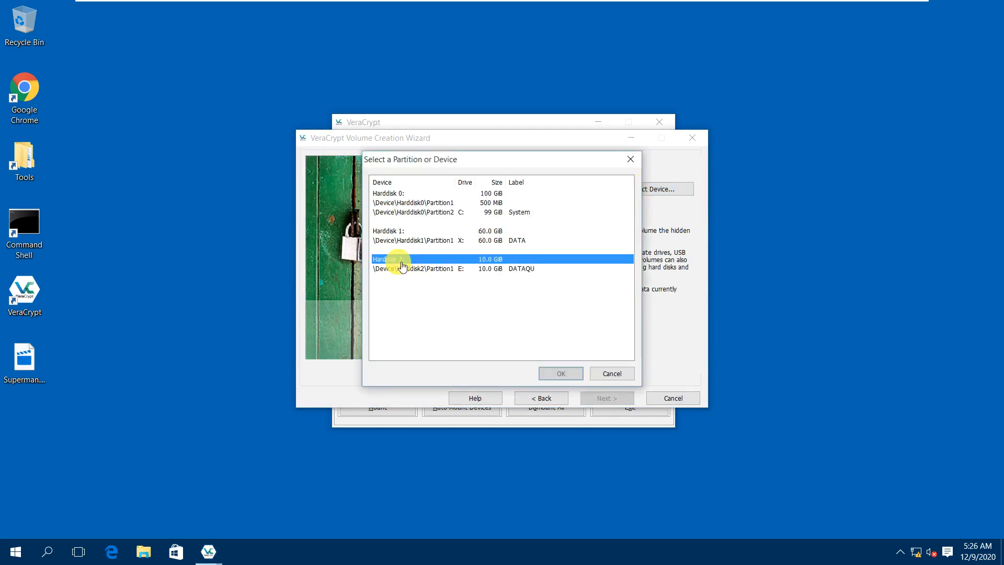
{"action": "left_click", "coordinate": [565, 373]}
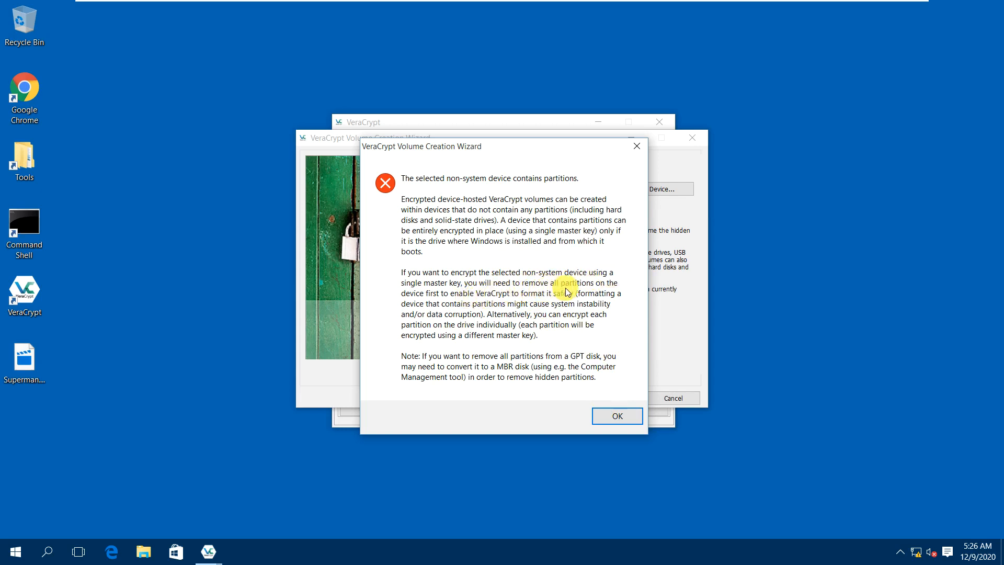
{"action": "left_click", "coordinate": [621, 419]}
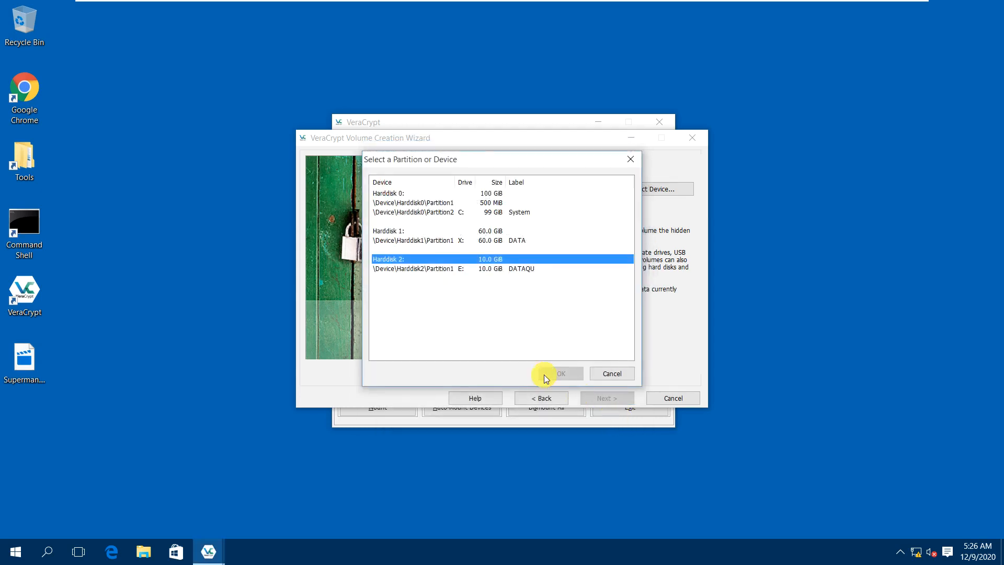
{"action": "left_click", "coordinate": [438, 270]}
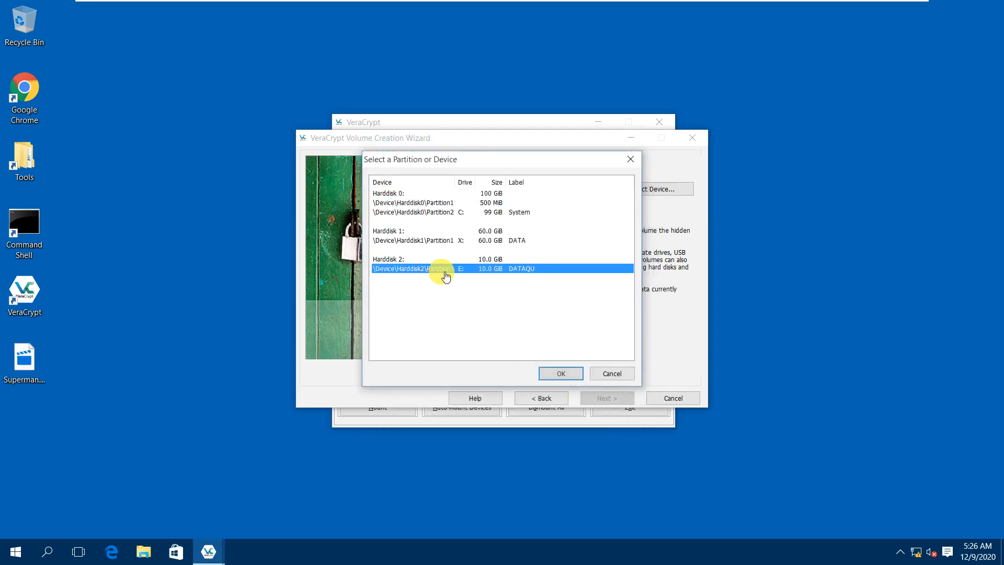
{"action": "left_click", "coordinate": [559, 374]}
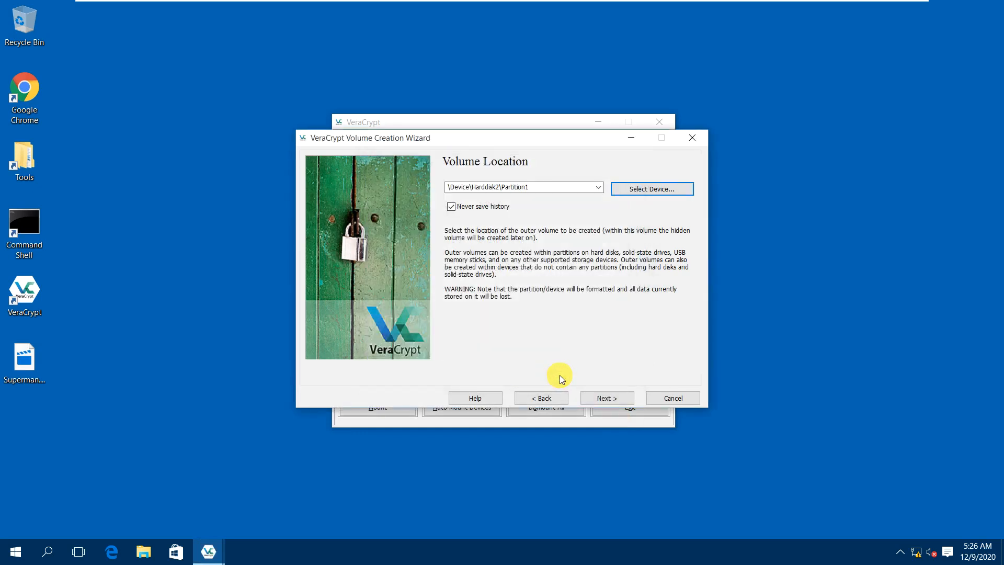
Proceed through the outer volume steps, keeping AES encryption with SHA-512.
{"action": "left_click", "coordinate": [602, 400]}
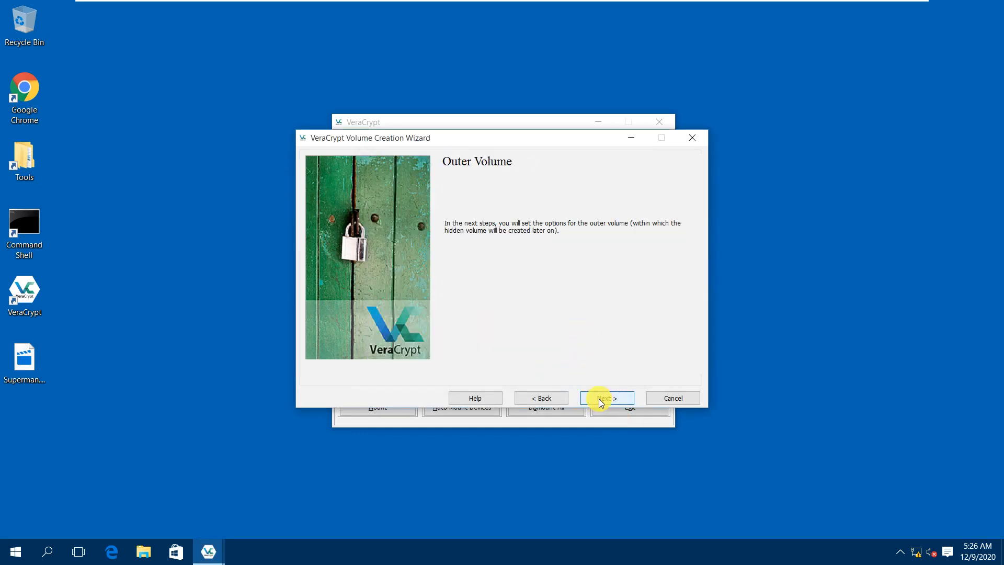
{"action": "left_click", "coordinate": [549, 400]}
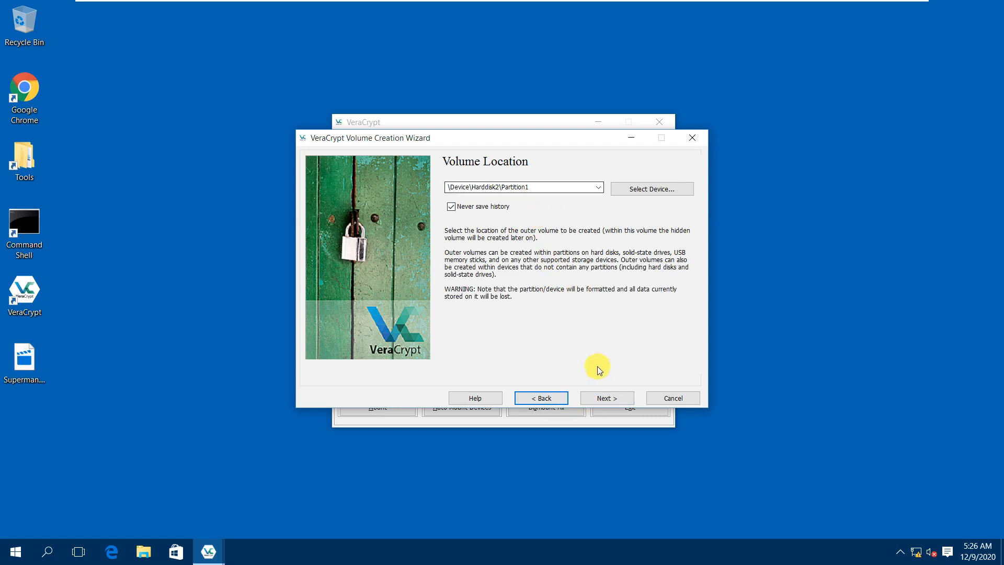
{"action": "left_click", "coordinate": [607, 400]}
{"action": "left_click", "coordinate": [607, 400]}
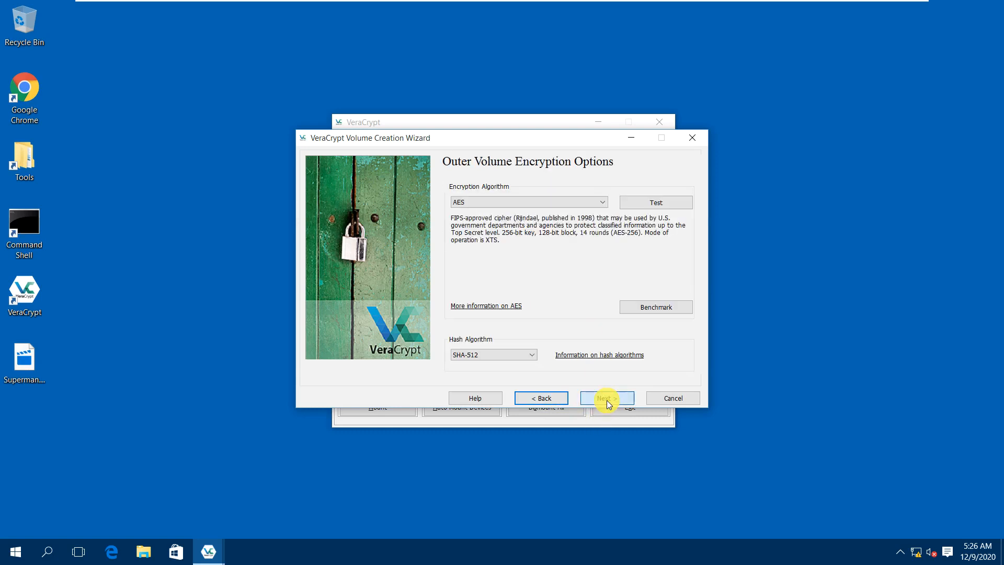
{"action": "left_click", "coordinate": [607, 400]}
{"action": "left_click", "coordinate": [608, 401]}
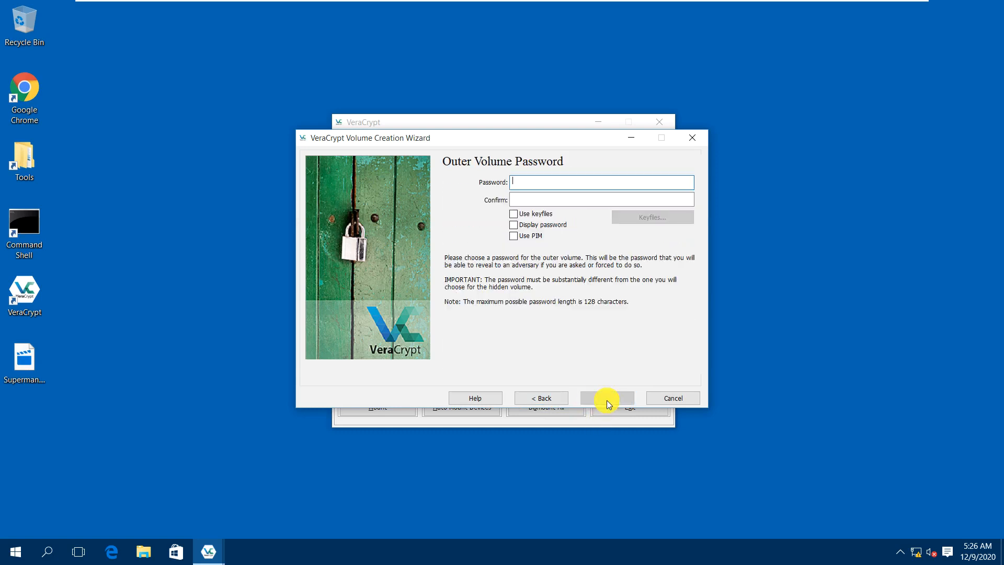
Enter and confirm the outer volume password, accepting the short-password warning.
{"action": "type", "text": "••••••••"}
{"action": "key", "text": "Tab"}
{"action": "type", "text": "••••••"}
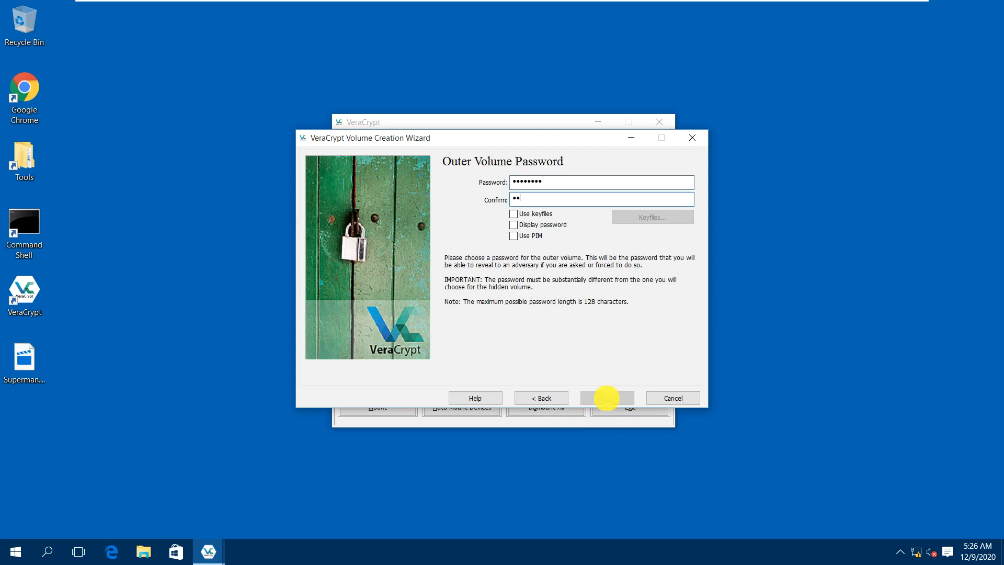
{"action": "type", "text": "••"}
{"action": "left_click", "coordinate": [607, 398]}
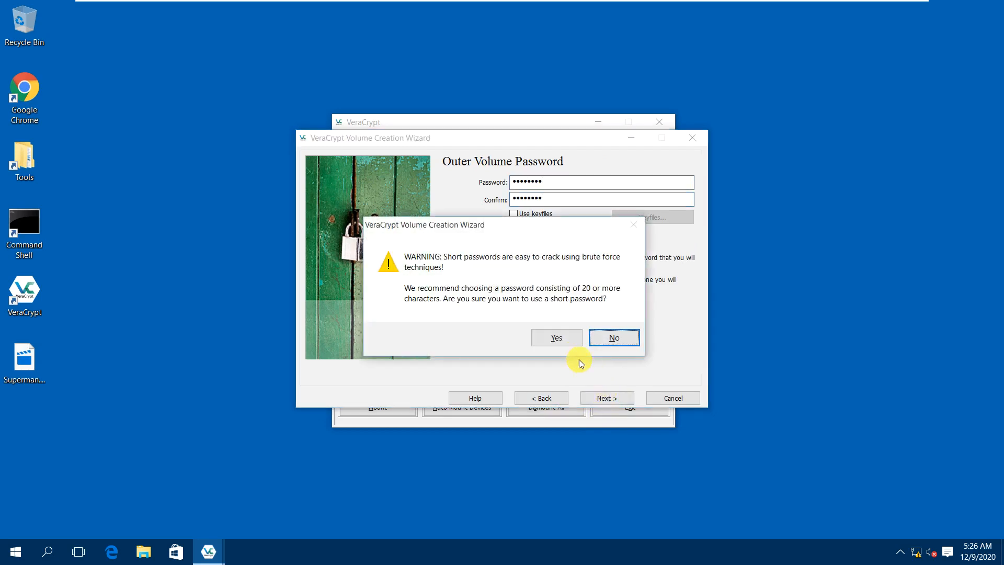
{"action": "left_click", "coordinate": [559, 339]}
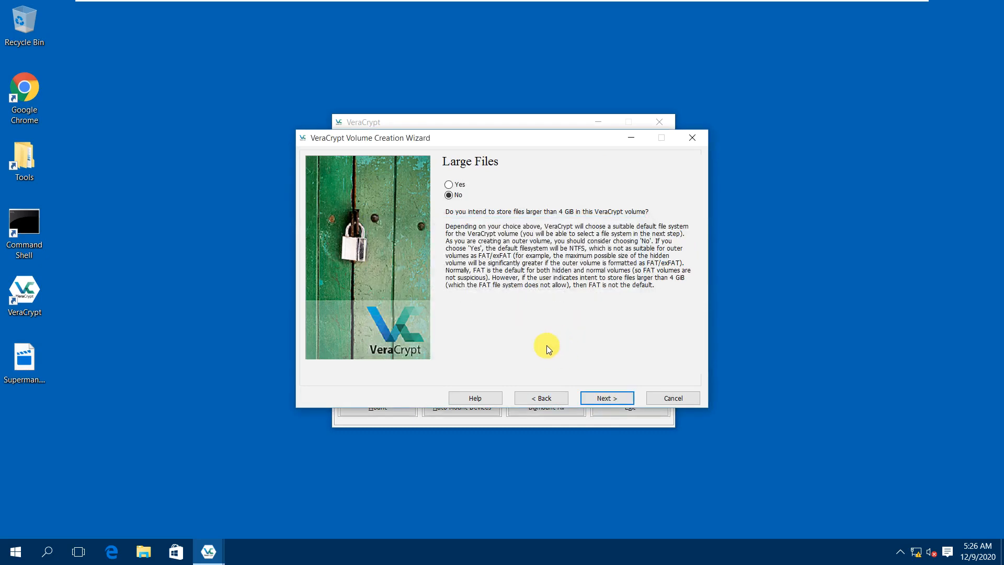
Enable support for files larger than 4 GiB and start formatting the outer volume as exFAT.
{"action": "left_click", "coordinate": [458, 184]}
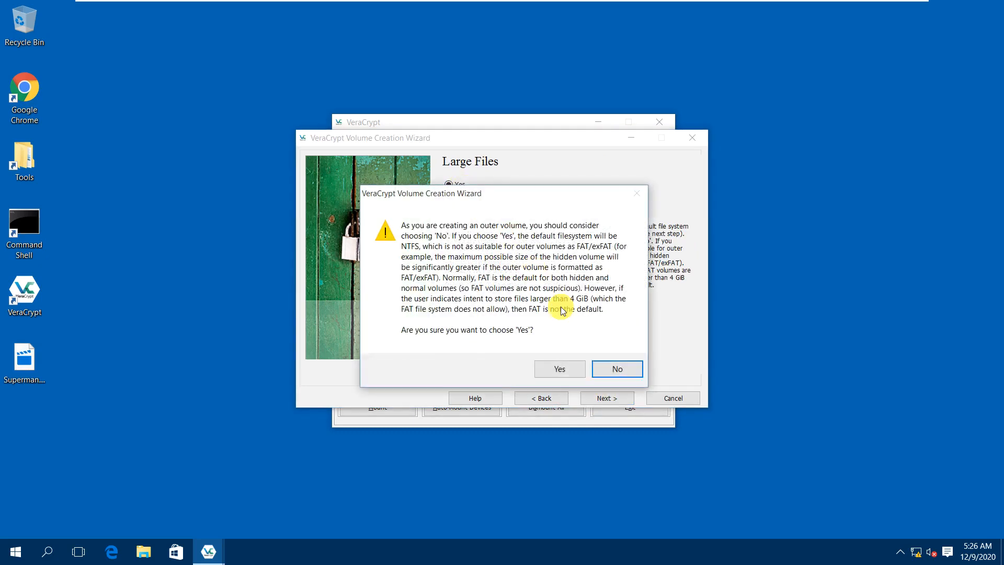
{"action": "left_click", "coordinate": [568, 371]}
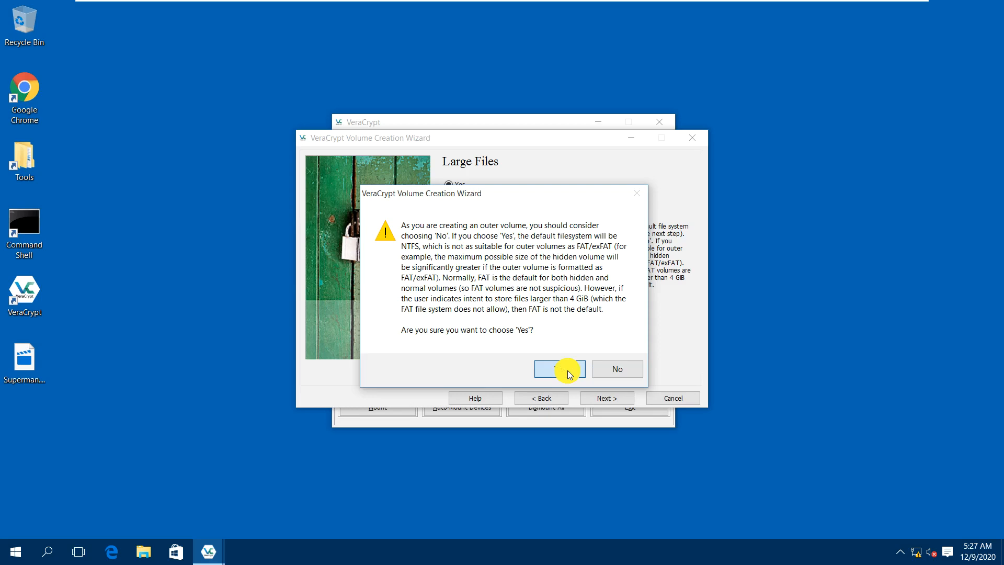
{"action": "left_click", "coordinate": [567, 371]}
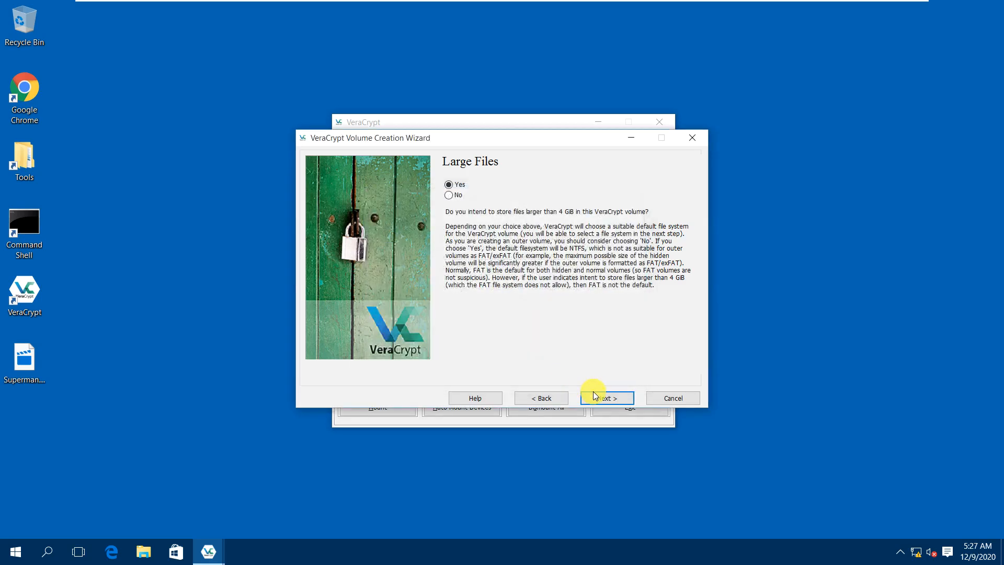
{"action": "left_click", "coordinate": [611, 399]}
{"action": "left_click", "coordinate": [613, 402]}
{"action": "left_click", "coordinate": [559, 340]}
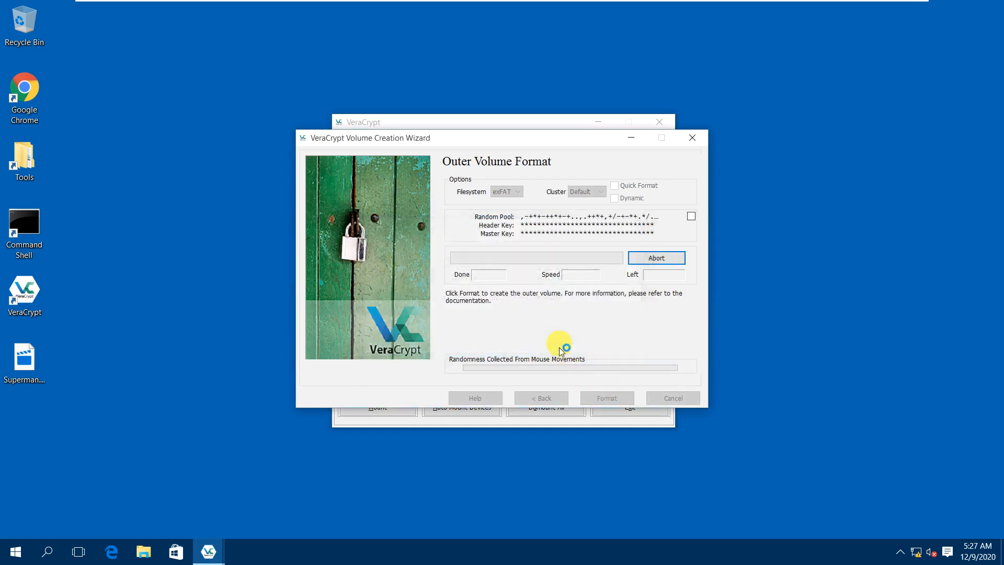
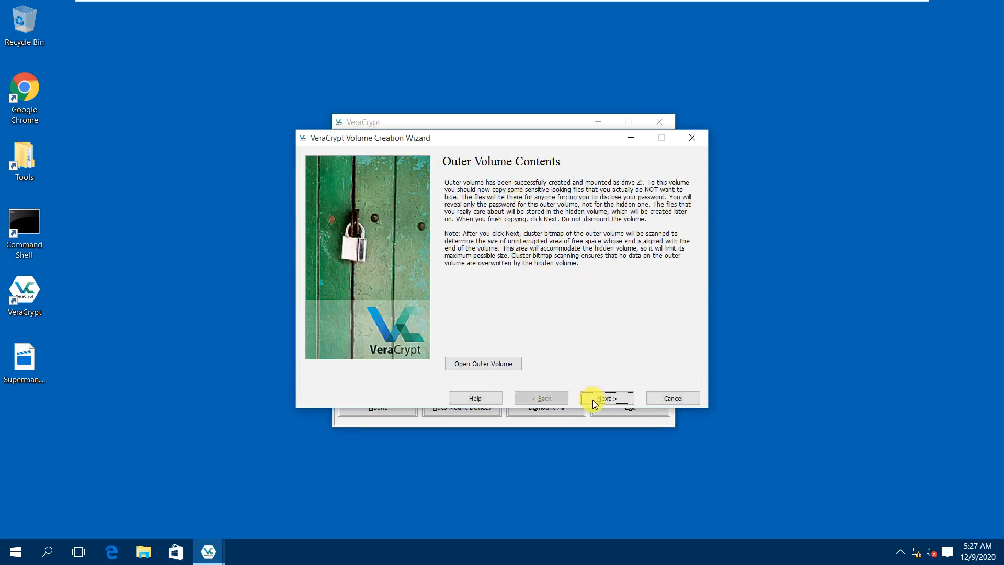
Continue past the free-space scan, keep AES with SHA-512, and set the hidden volume size to 2 GB.
{"action": "left_click", "coordinate": [603, 399]}
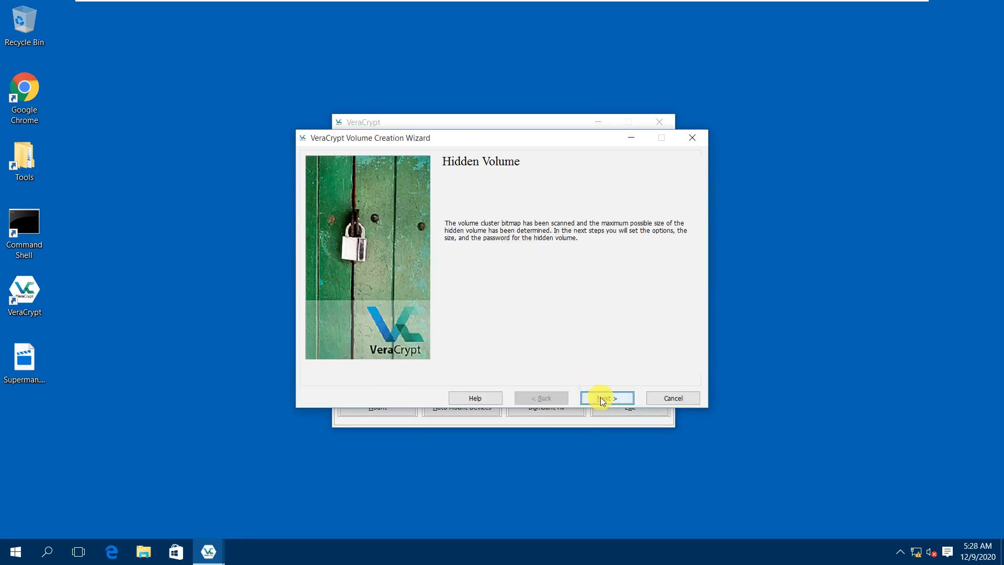
{"action": "left_click", "coordinate": [602, 399]}
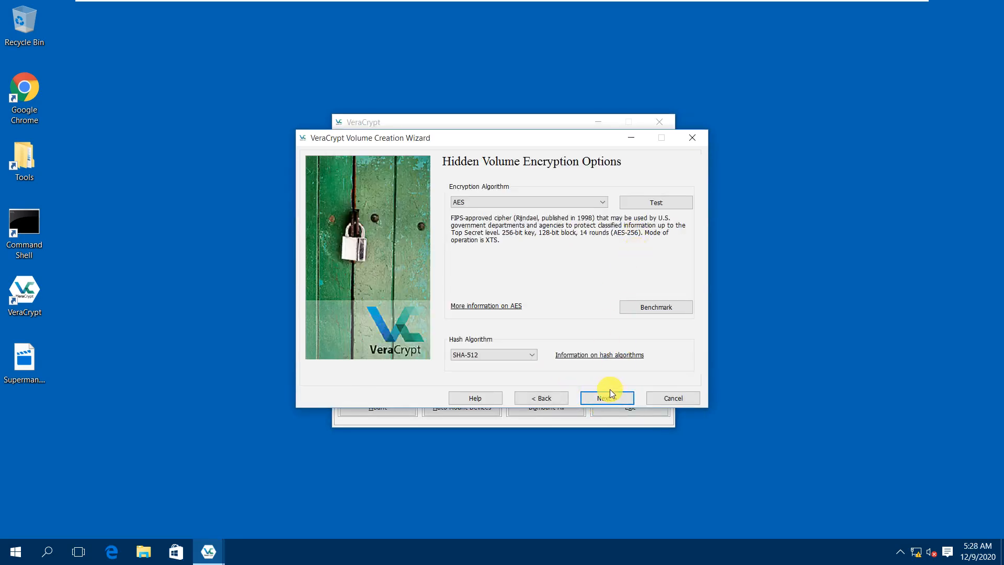
{"action": "left_click", "coordinate": [606, 399]}
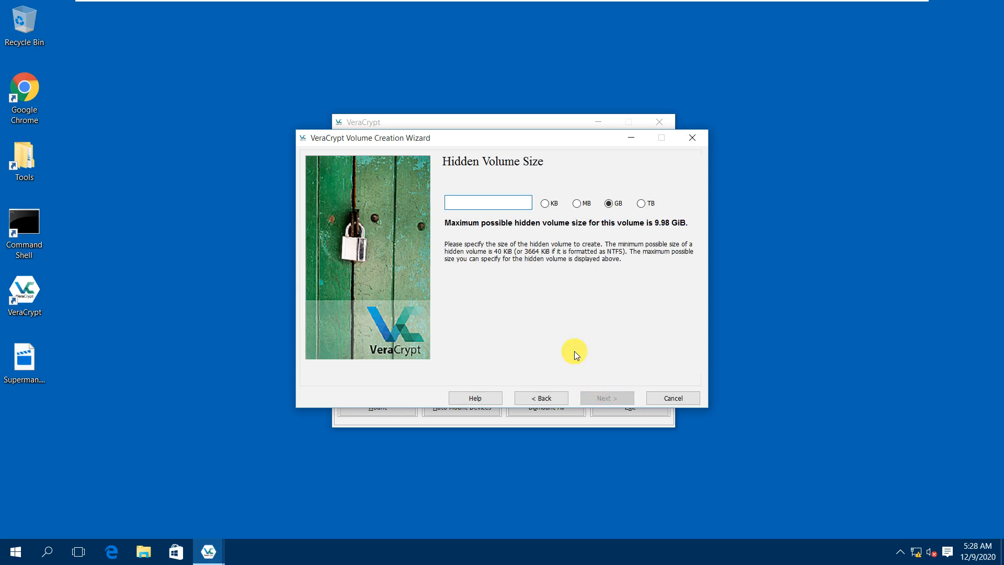
{"action": "type", "text": "2"}
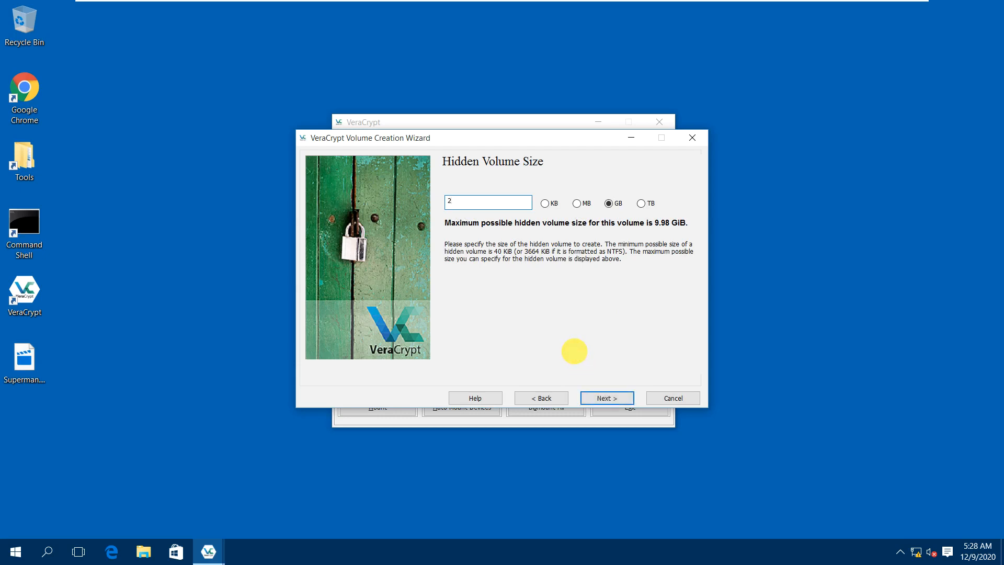
{"action": "left_click", "coordinate": [607, 397]}
Enter and confirm the hidden volume password, retyping both fields before submitting.
{"action": "type", "text": "password"}
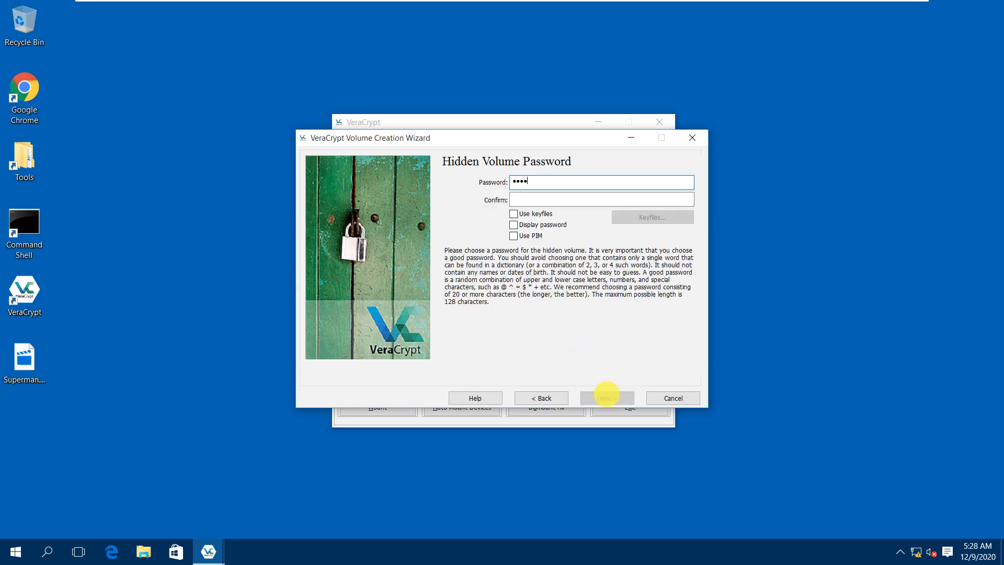
{"action": "type", "text": "12345"}
{"action": "key", "text": "Tab"}
{"action": "type", "text": "password12345"}
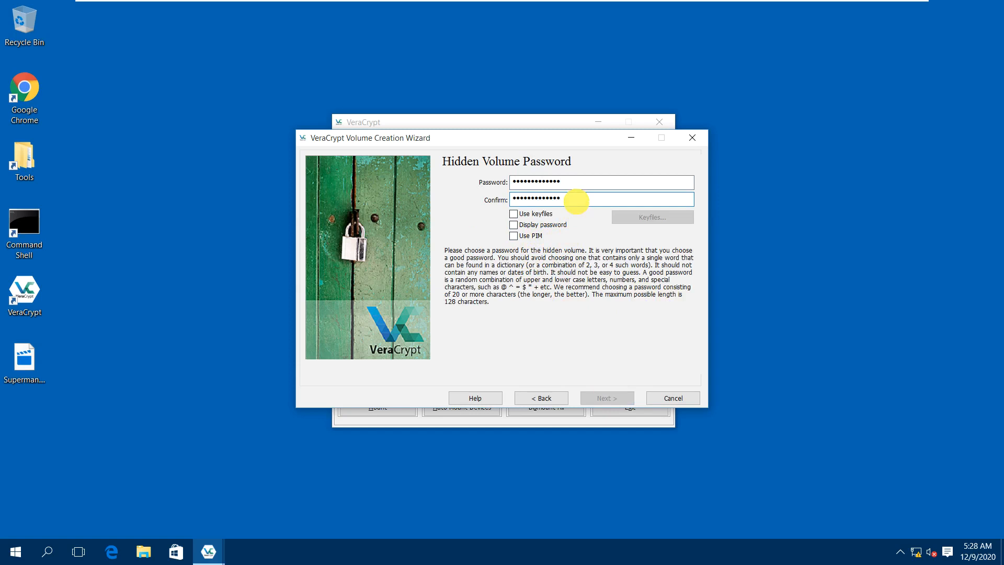
{"action": "left_click_drag", "start_coordinate": [574, 182], "coordinate": [510, 180]}
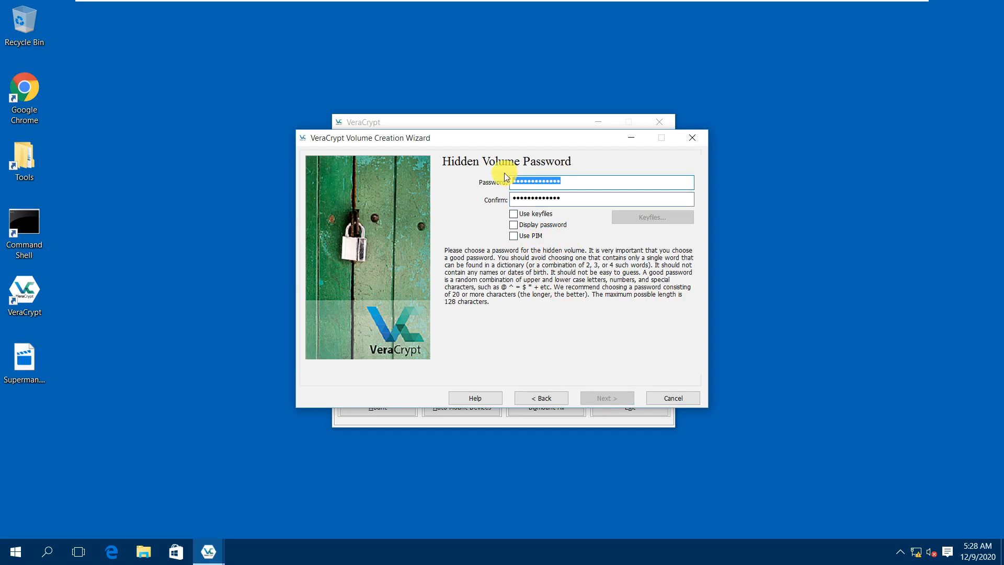
{"action": "type", "text": "********"}
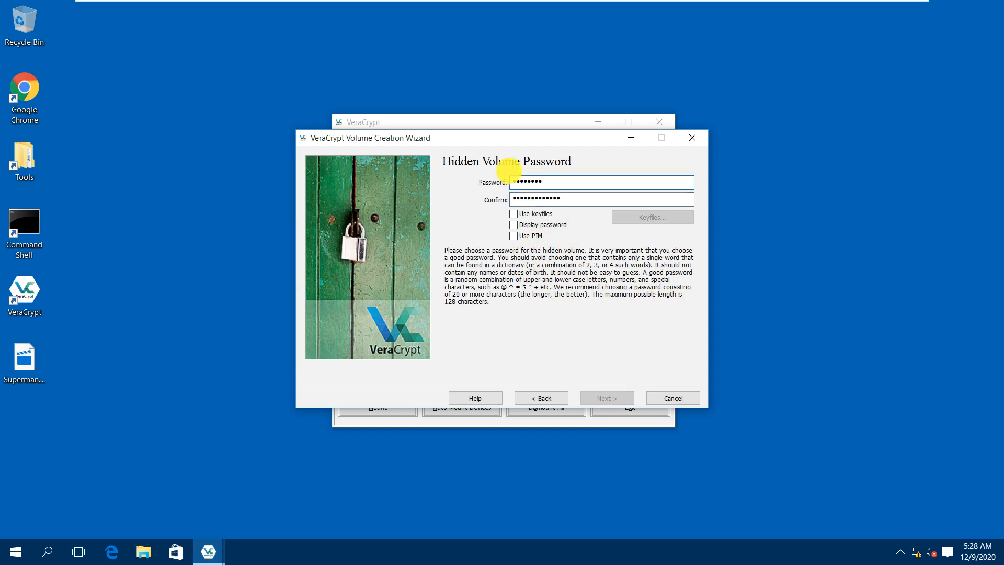
{"action": "type", "text": "*****"}
{"action": "key", "text": "Tab"}
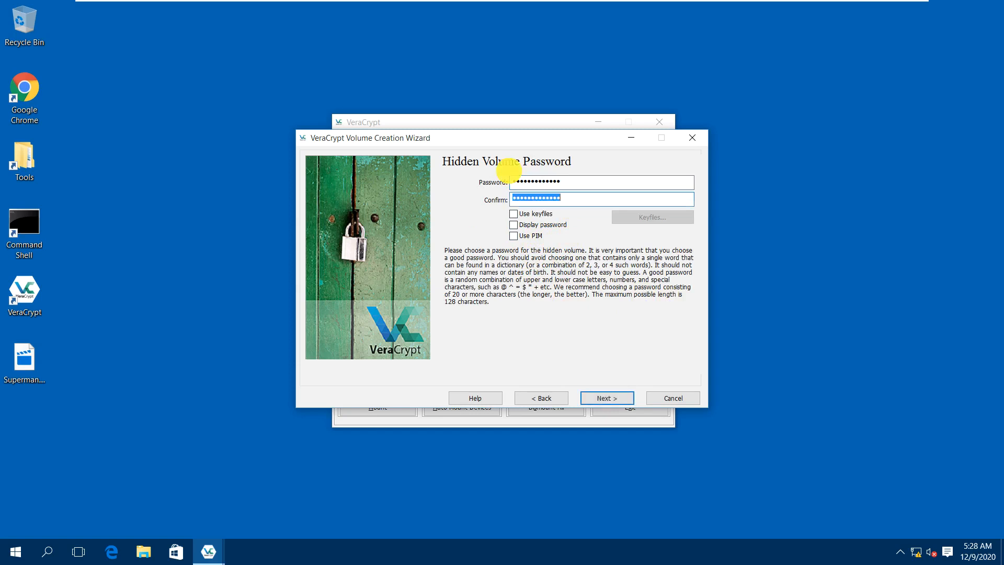
{"action": "type", "text": "***********"}
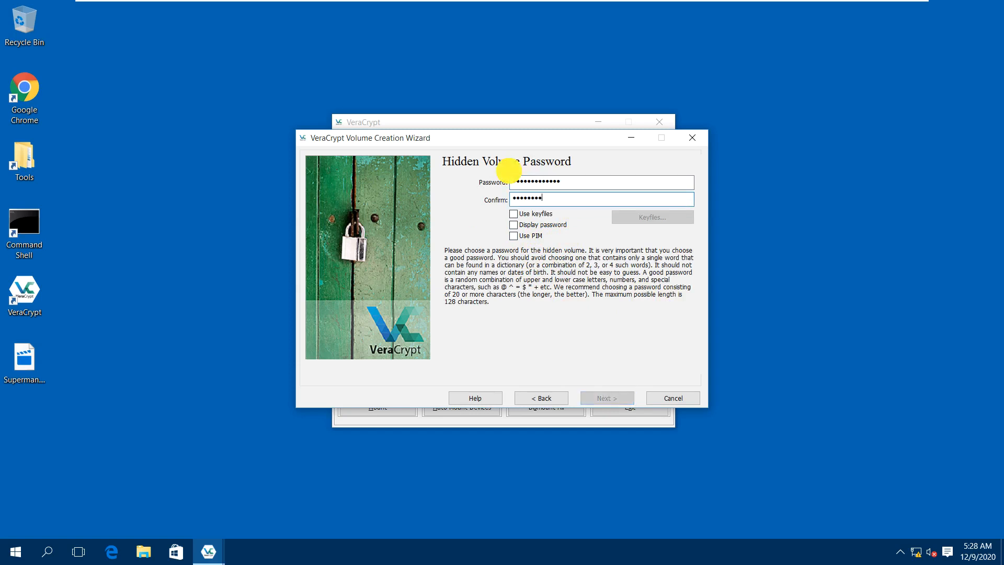
{"action": "type", "text": "**"}
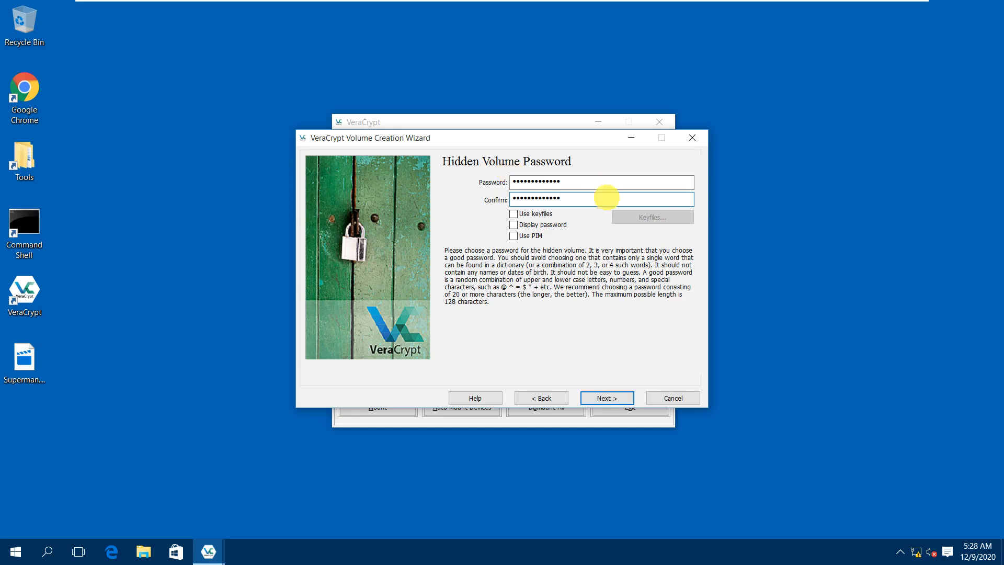
{"action": "left_click", "coordinate": [606, 398]}
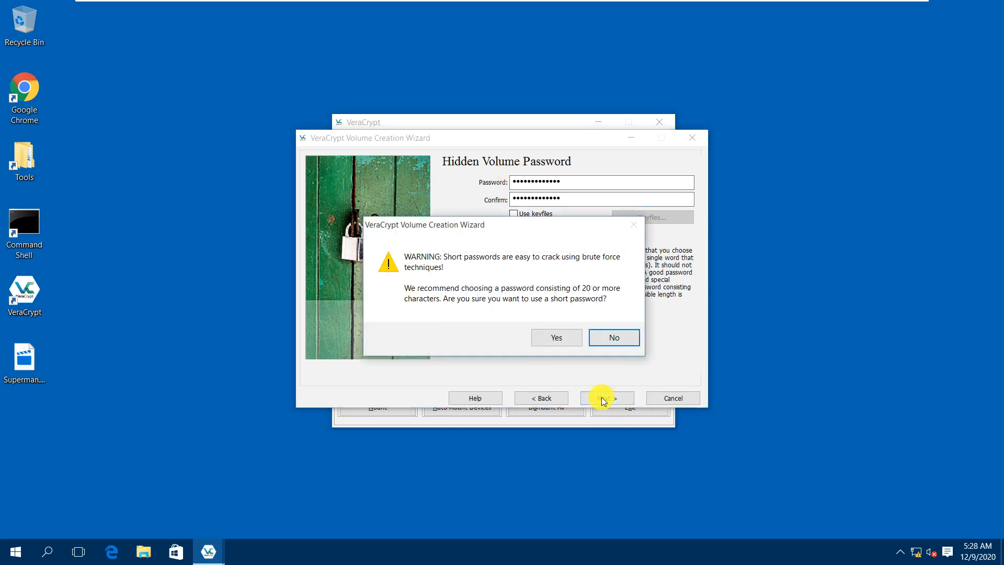
Accept the short-password warning and format the hidden volume as exFAT.
{"action": "left_click", "coordinate": [547, 339]}
{"action": "left_click", "coordinate": [510, 191]}
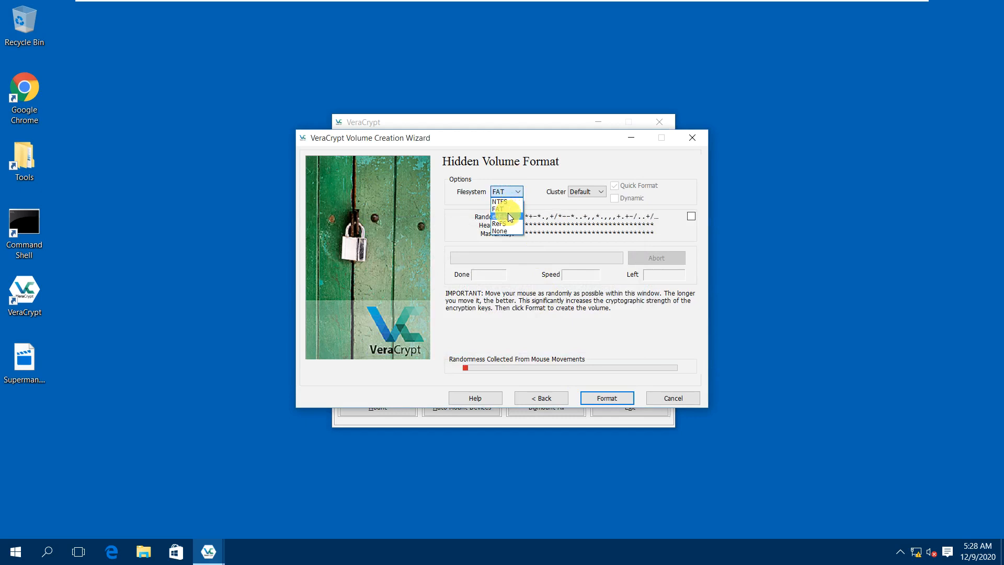
{"action": "left_click", "coordinate": [509, 217]}
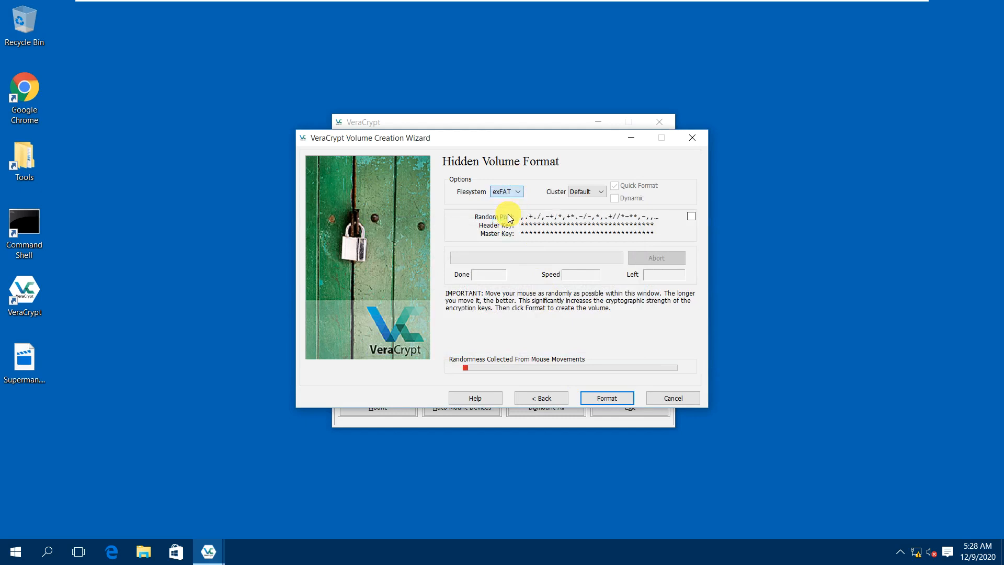
{"action": "left_click", "coordinate": [607, 402]}
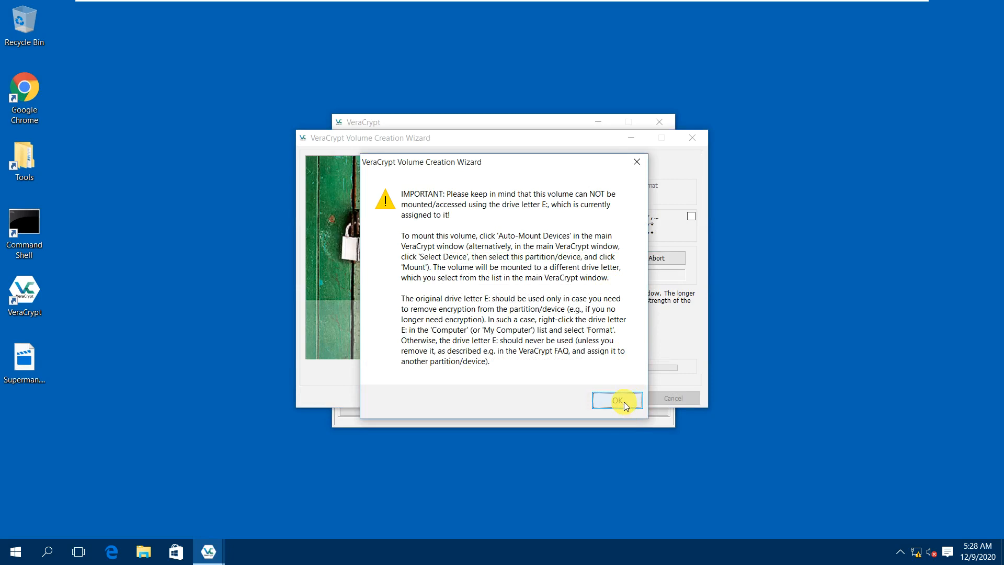
Acknowledge the post-format warnings, including the drive E: notice, and close the wizard.
{"action": "left_click", "coordinate": [624, 401]}
{"action": "left_click", "coordinate": [623, 390]}
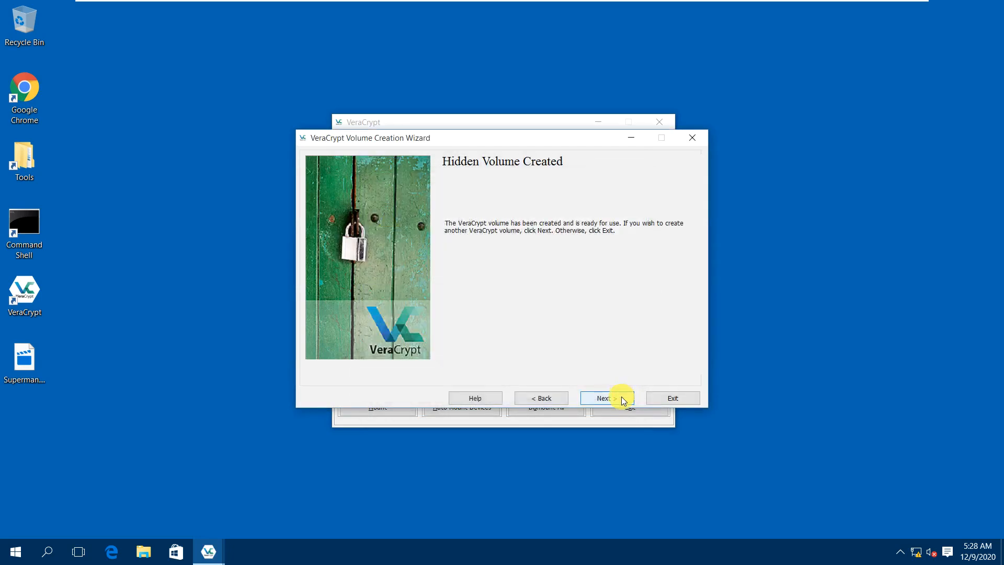
{"action": "left_click", "coordinate": [624, 400]}
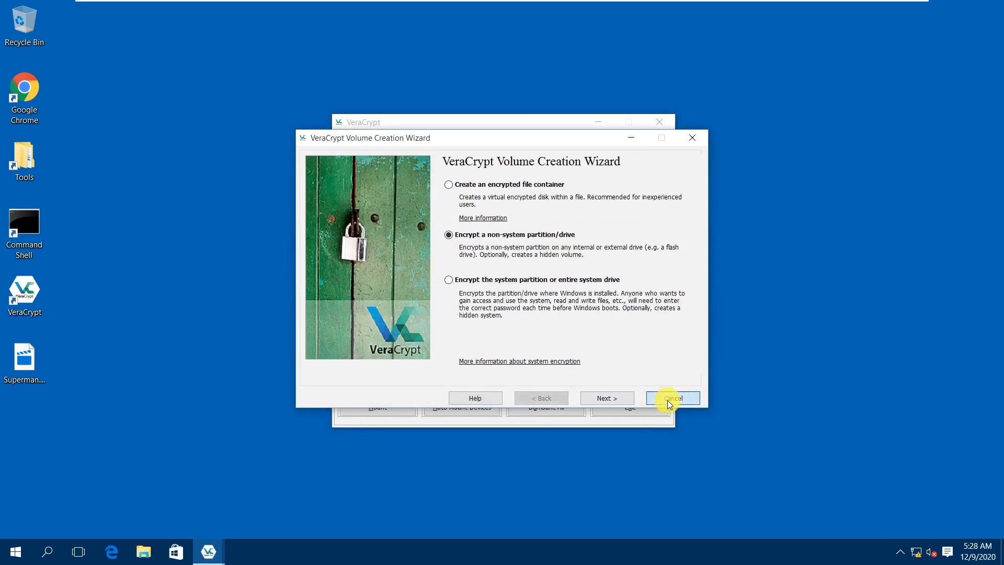
{"action": "left_click", "coordinate": [667, 399]}
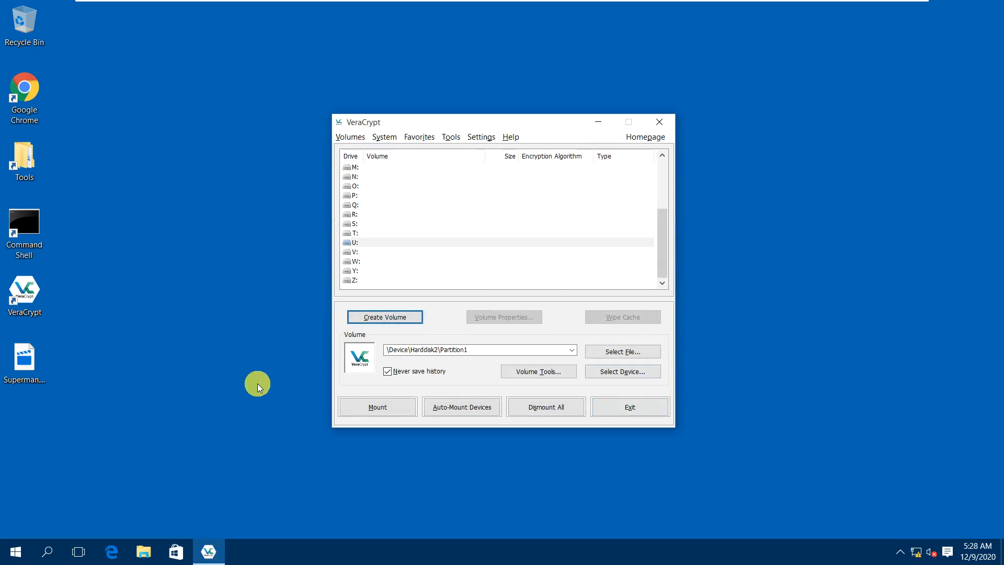
{"action": "left_click", "coordinate": [144, 551]}
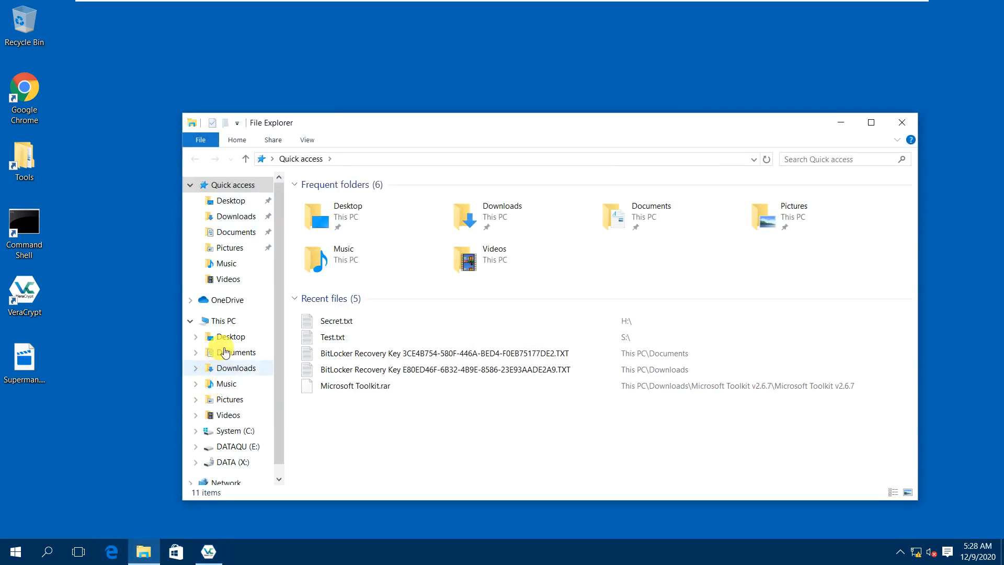
{"action": "left_click", "coordinate": [216, 321]}
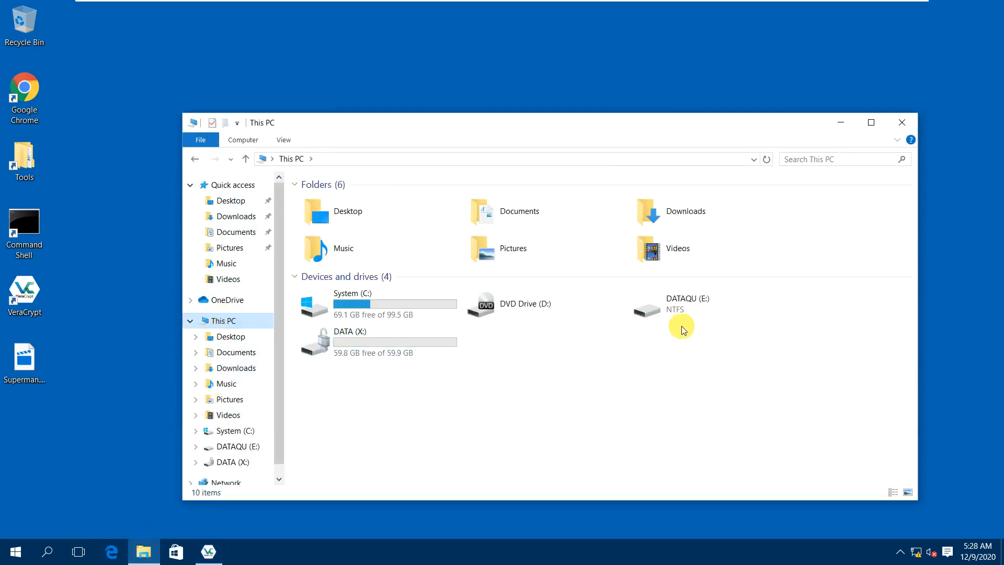
{"action": "left_click", "coordinate": [699, 306]}
{"action": "double_click", "coordinate": [699, 313]}
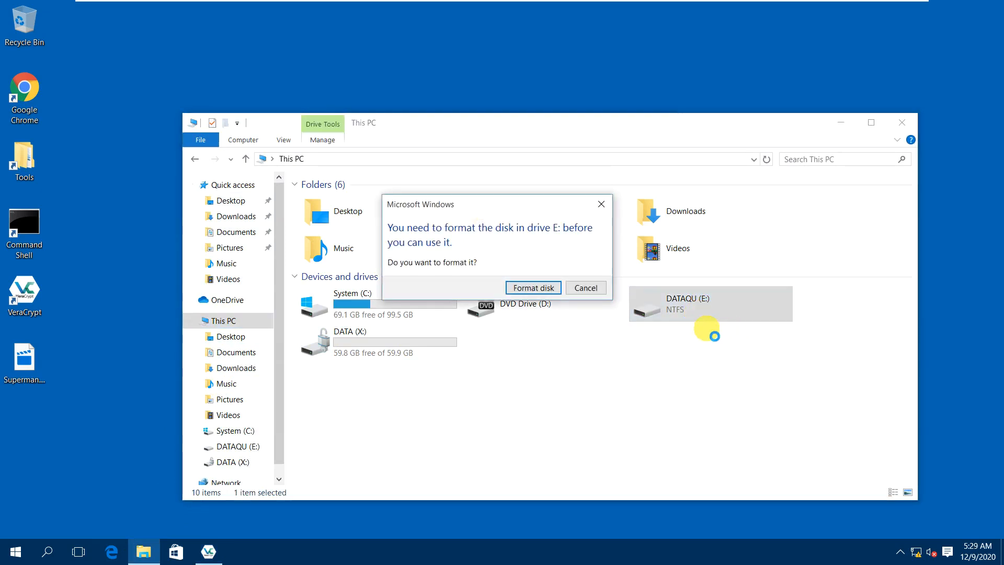
{"action": "left_click", "coordinate": [585, 289]}
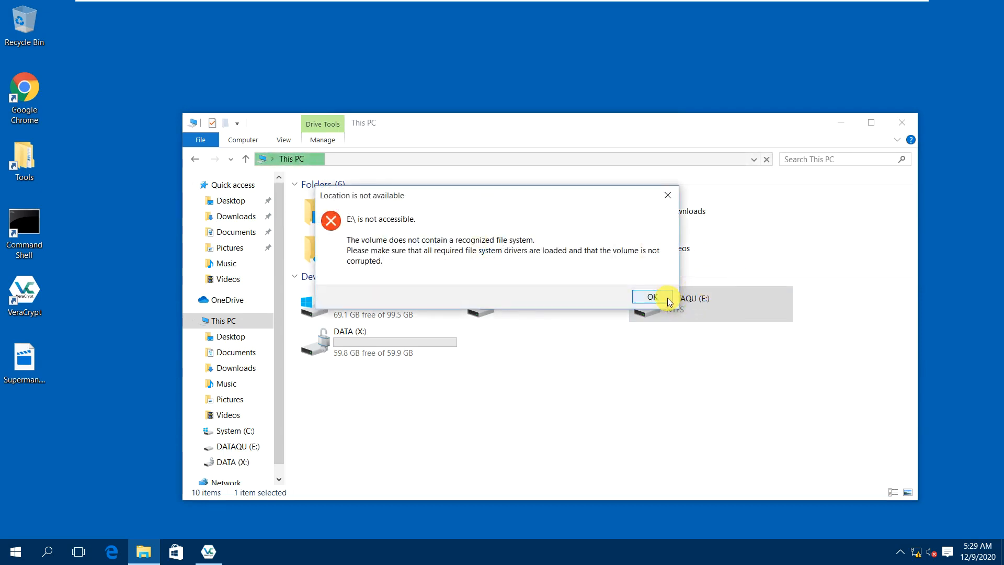
{"action": "left_click", "coordinate": [663, 297]}
{"action": "left_click", "coordinate": [896, 128]}
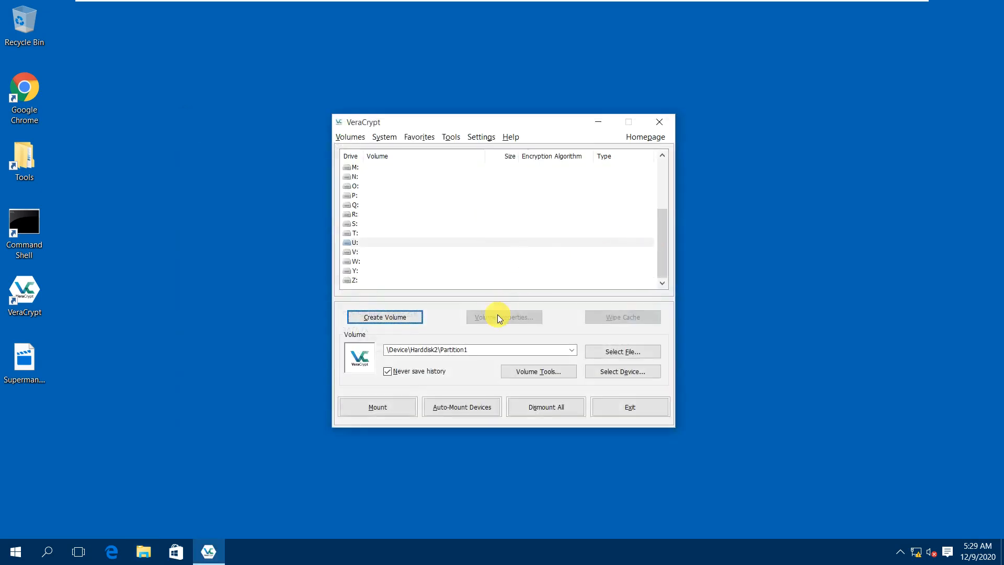
Select \Device\Harddisk2\Partition1 and auto-mount it as drive U: with its password.
{"action": "left_click", "coordinate": [628, 370]}
{"action": "left_click", "coordinate": [408, 268]}
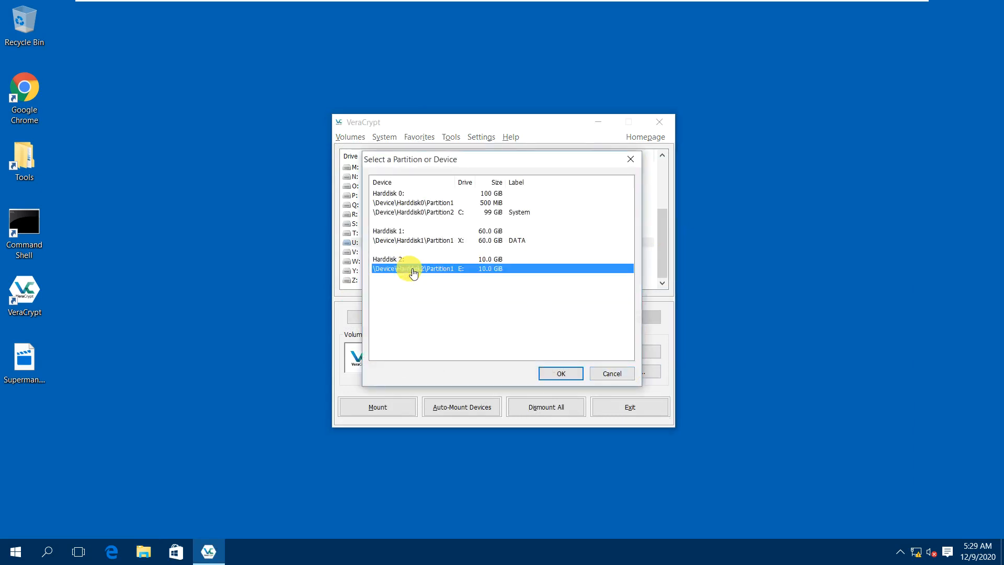
{"action": "left_click", "coordinate": [564, 374]}
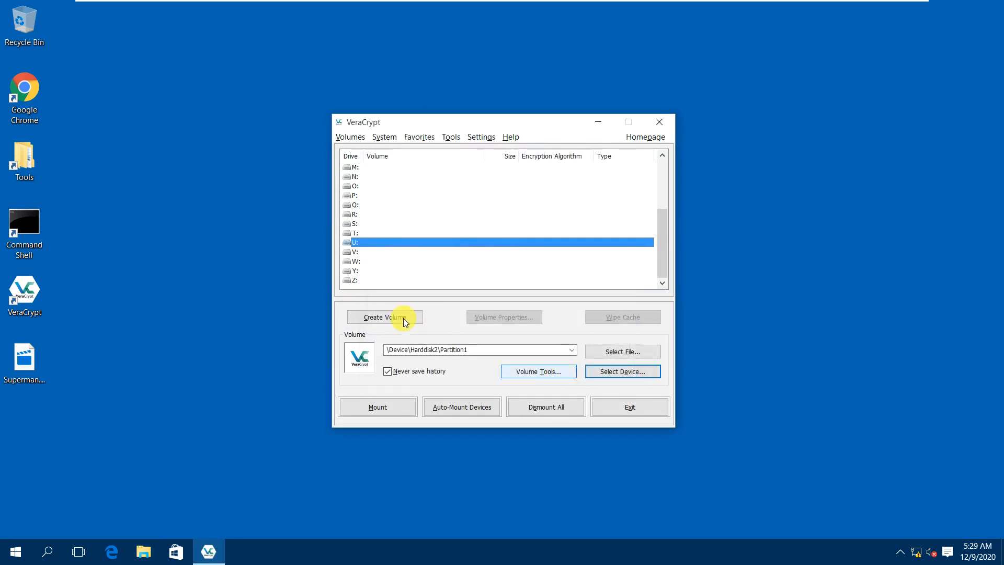
{"action": "left_click", "coordinate": [448, 407]}
{"action": "type", "text": "*********"}
{"action": "key", "text": "Return"}
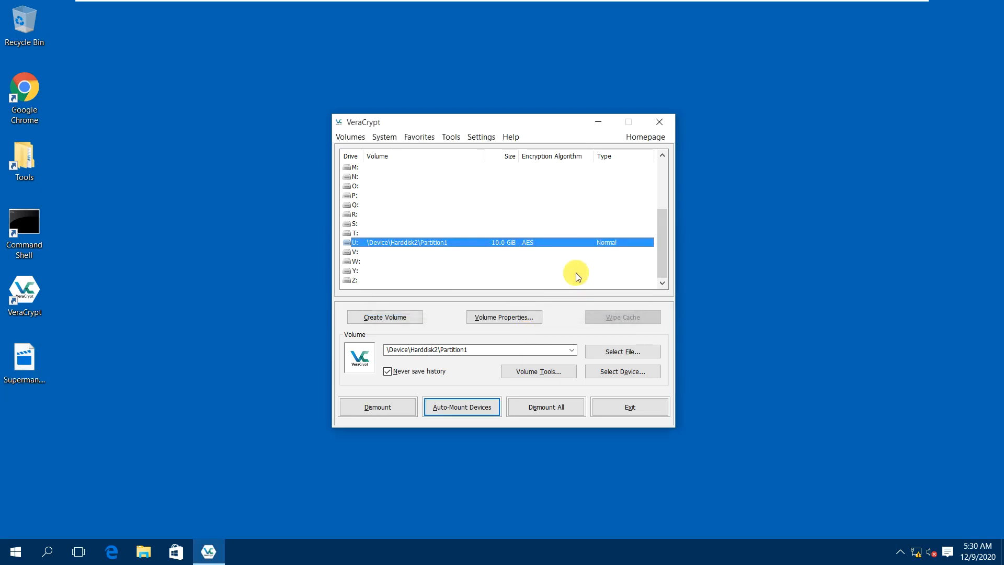
Open the mounted U: drive in File Explorer.
{"action": "right_click", "coordinate": [498, 239]}
{"action": "left_click", "coordinate": [517, 254]}
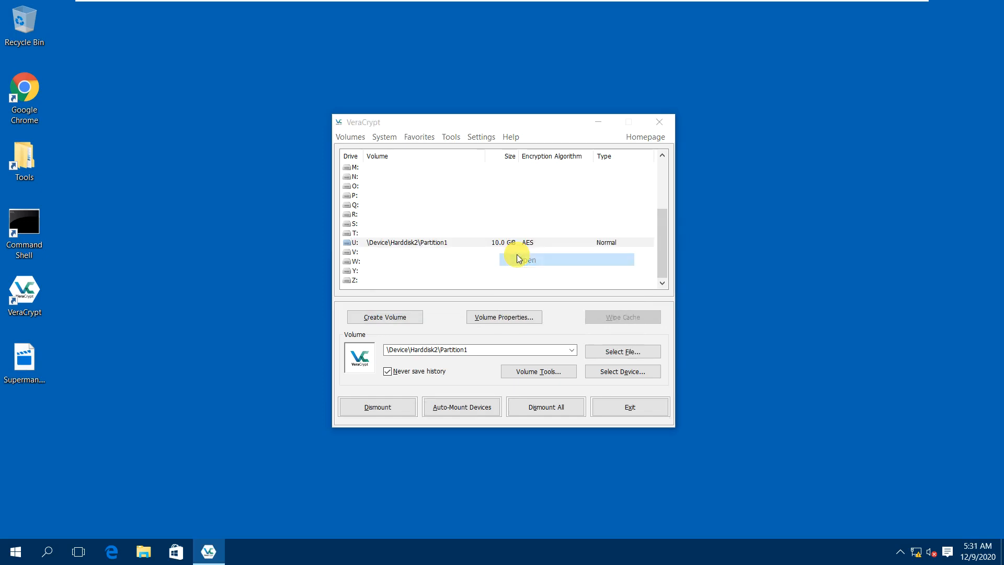
{"action": "right_click", "coordinate": [139, 553]}
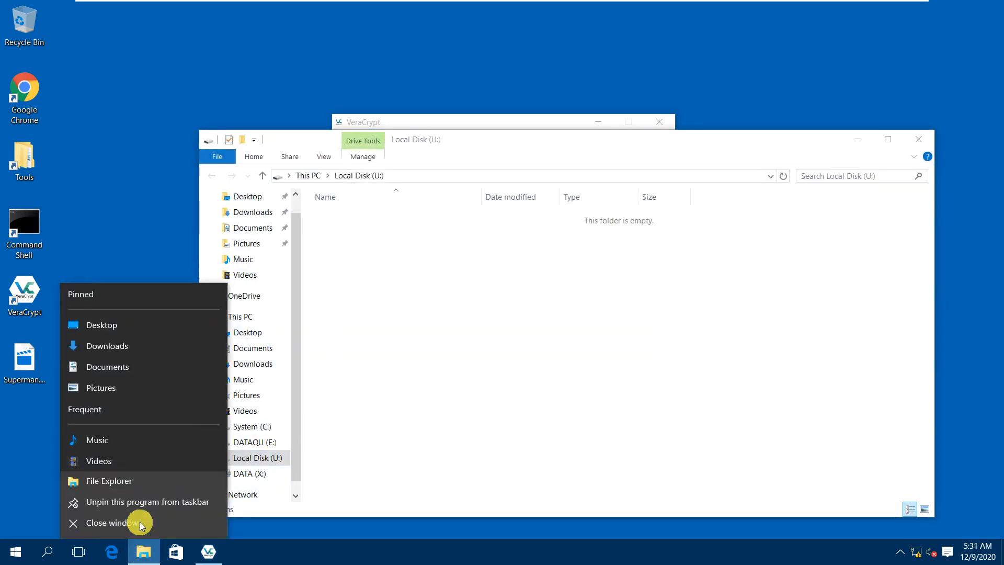
{"action": "left_click", "coordinate": [432, 326]}
Create a new text document on U: named Test.txt.
{"action": "right_click", "coordinate": [391, 256]}
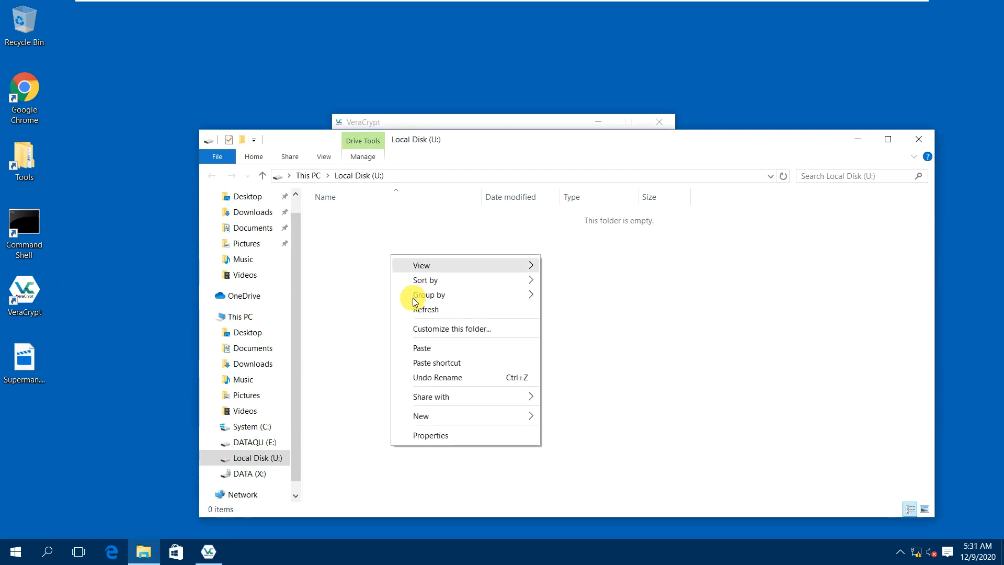
{"action": "mouse_move", "coordinate": [432, 421]}
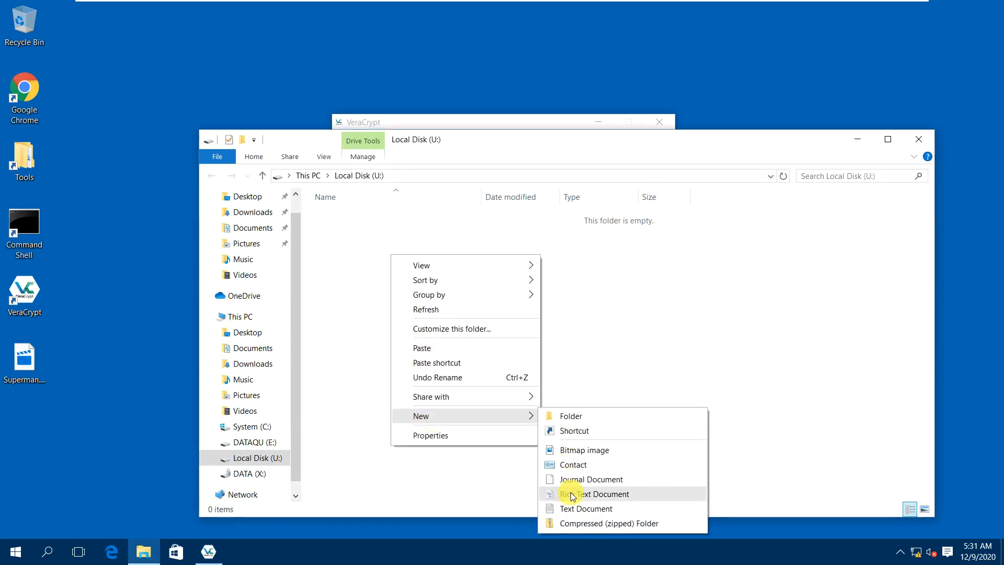
{"action": "left_click", "coordinate": [571, 508]}
{"action": "type", "text": "test"}
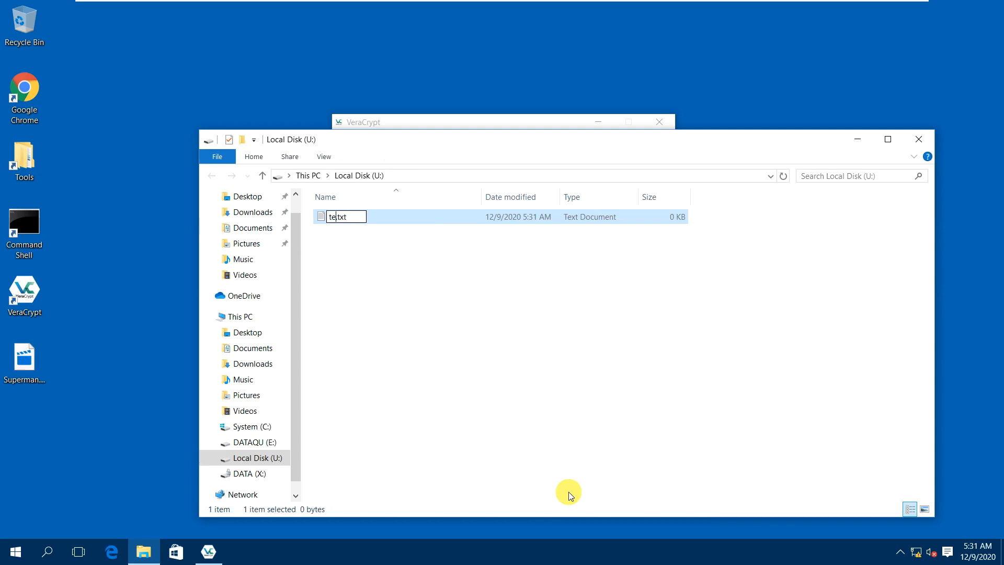
{"action": "key", "text": "BackSpace"}
{"action": "key", "text": "BackSpace"}
{"action": "key", "text": "BackSpace"}
{"action": "key", "text": "BackSpace"}
{"action": "type", "text": "Test"}
{"action": "key", "text": "Return"}
Write 'This is a test file.' into Test.txt, save it, and close Notepad and Explorer.
{"action": "type", "text": "Thi"}
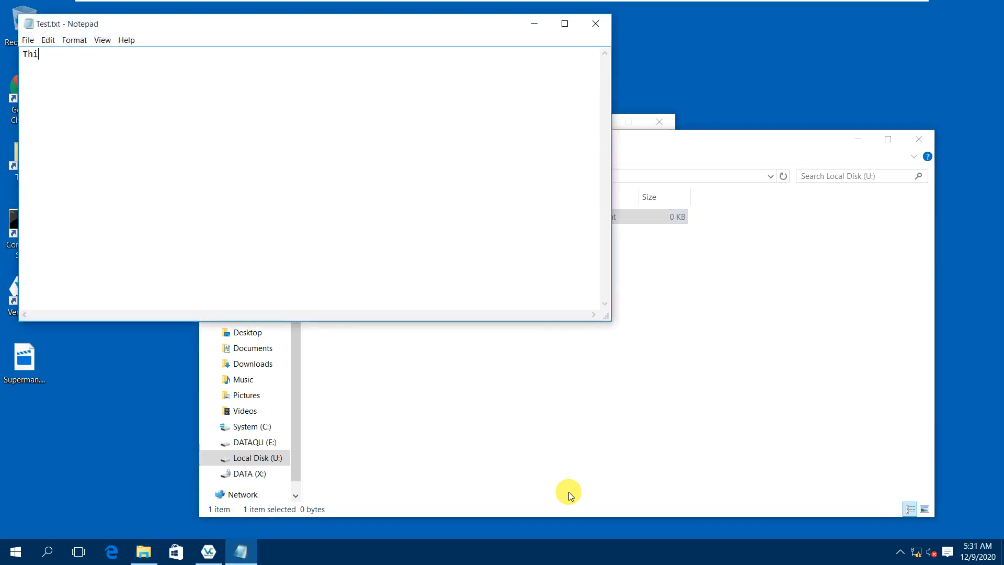
{"action": "type", "text": "s is a test file."}
{"action": "key", "text": "alt+f"}
{"action": "key", "text": "s"}
{"action": "key", "text": "alt+F4"}
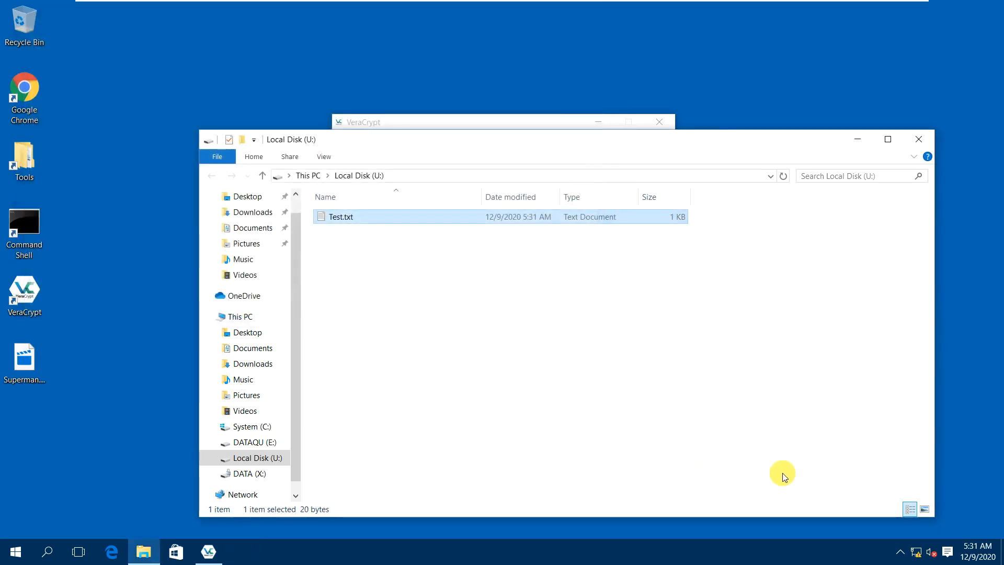
{"action": "left_click", "coordinate": [929, 140]}
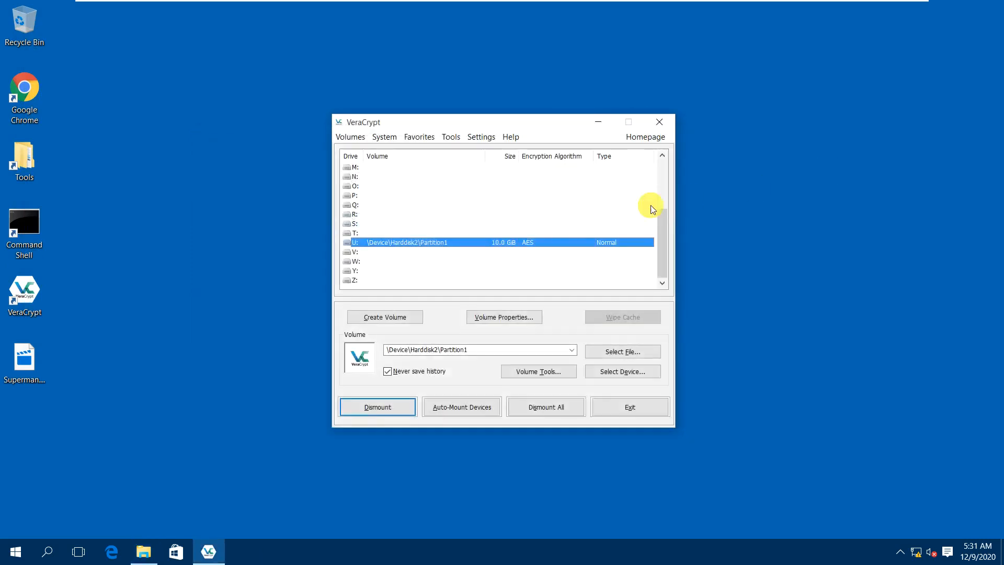
Dismount the volume from drive U:.
{"action": "right_click", "coordinate": [411, 241]}
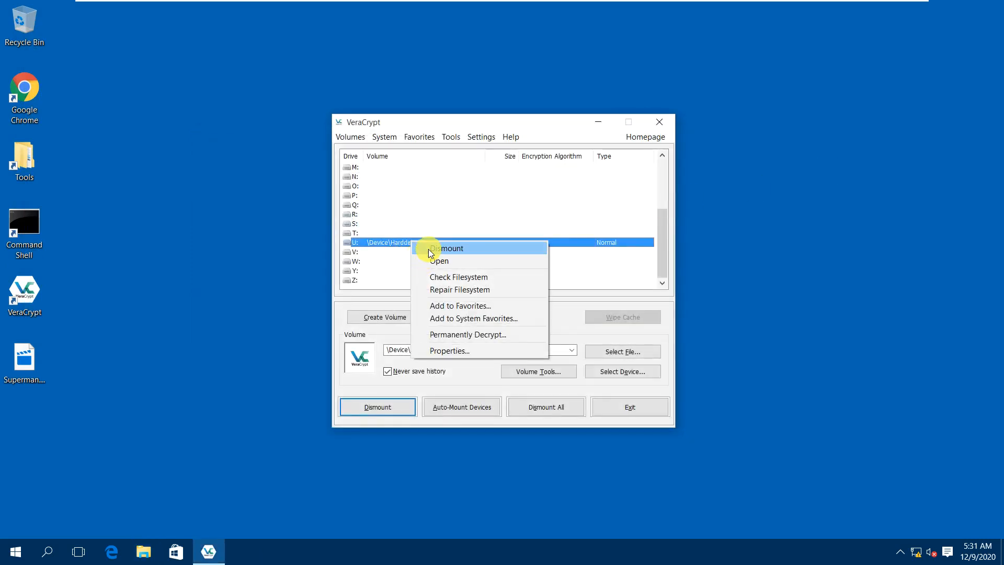
{"action": "left_click", "coordinate": [430, 249]}
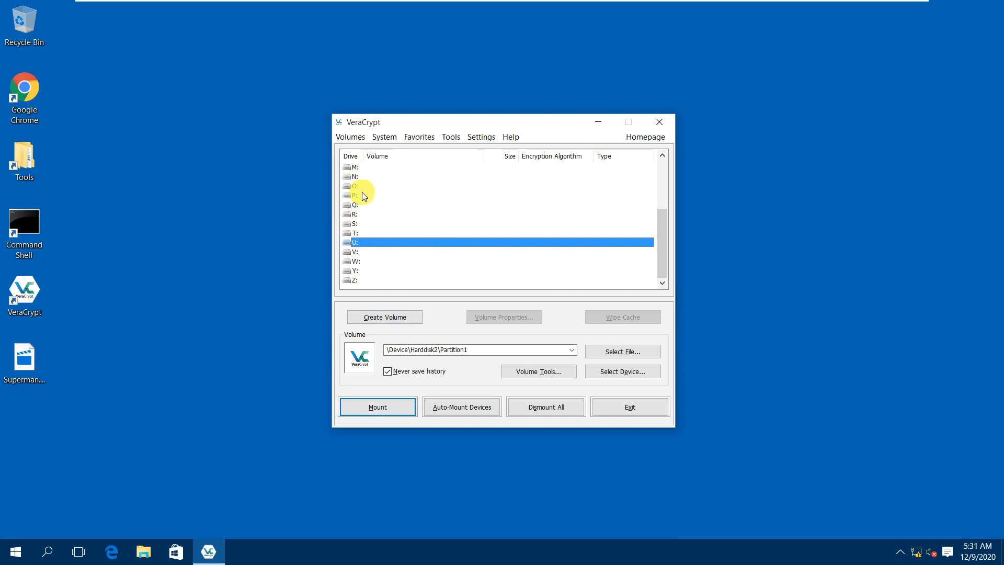
{"action": "scroll", "coordinate": [360, 212], "scroll_direction": "up", "scroll_amount": 1}
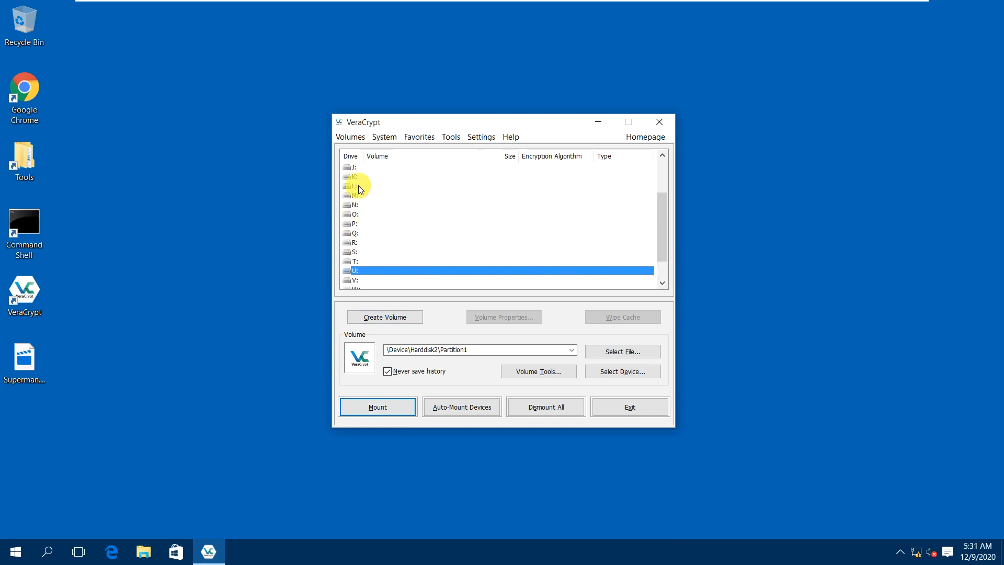
{"action": "scroll", "coordinate": [372, 269], "scroll_direction": "down", "scroll_amount": 1}
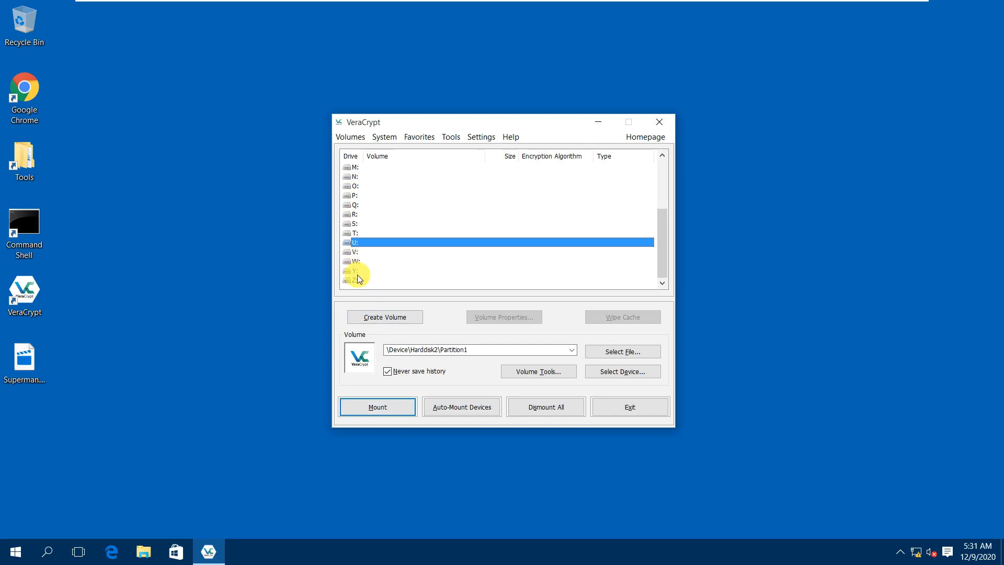
Mount Harddisk2 Partition1 on Z: using the hidden volume password.
{"action": "left_click", "coordinate": [357, 281]}
{"action": "left_click", "coordinate": [611, 373]}
{"action": "left_click", "coordinate": [428, 269]}
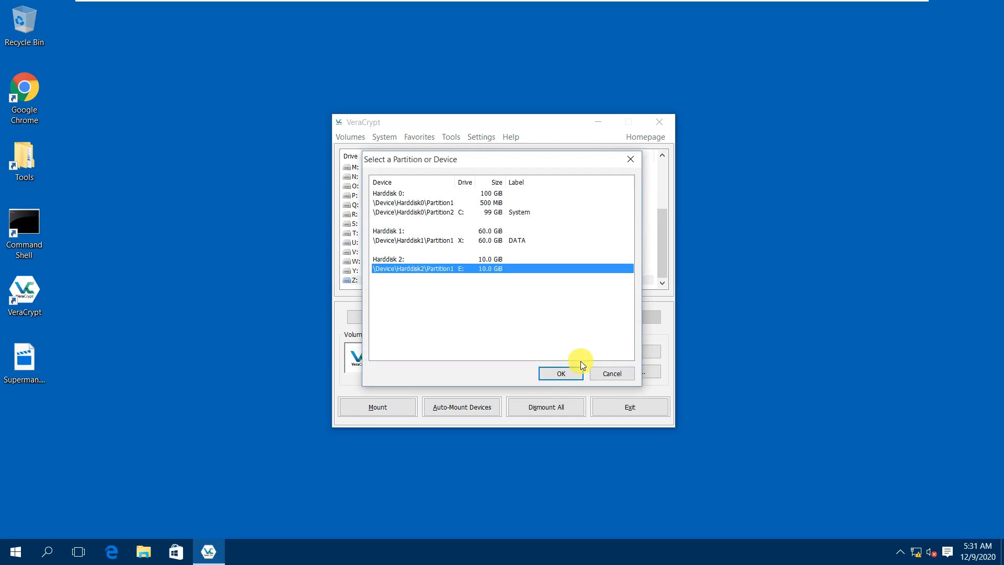
{"action": "left_click", "coordinate": [572, 375]}
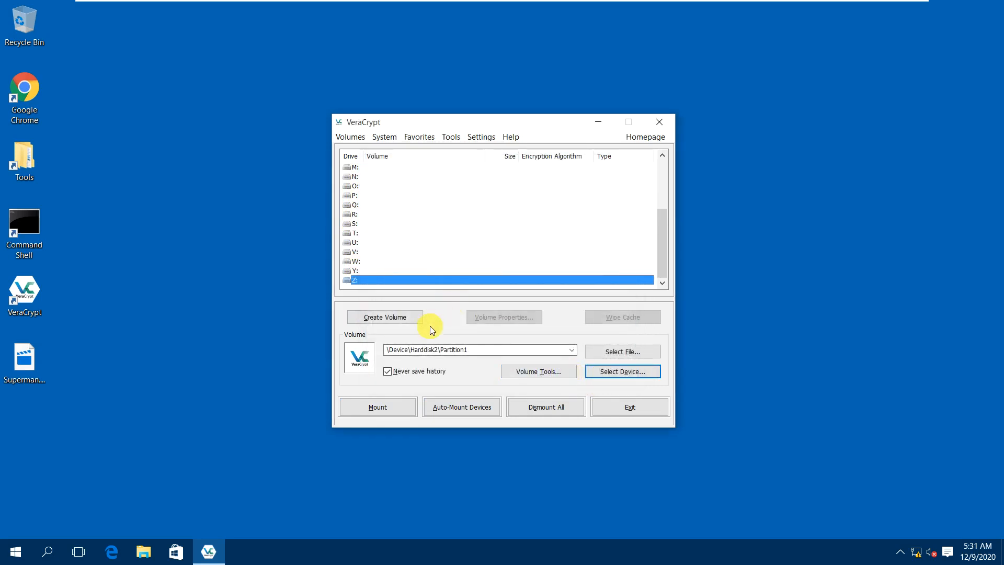
{"action": "left_click", "coordinate": [394, 408]}
{"action": "type", "text": "•••••••"}
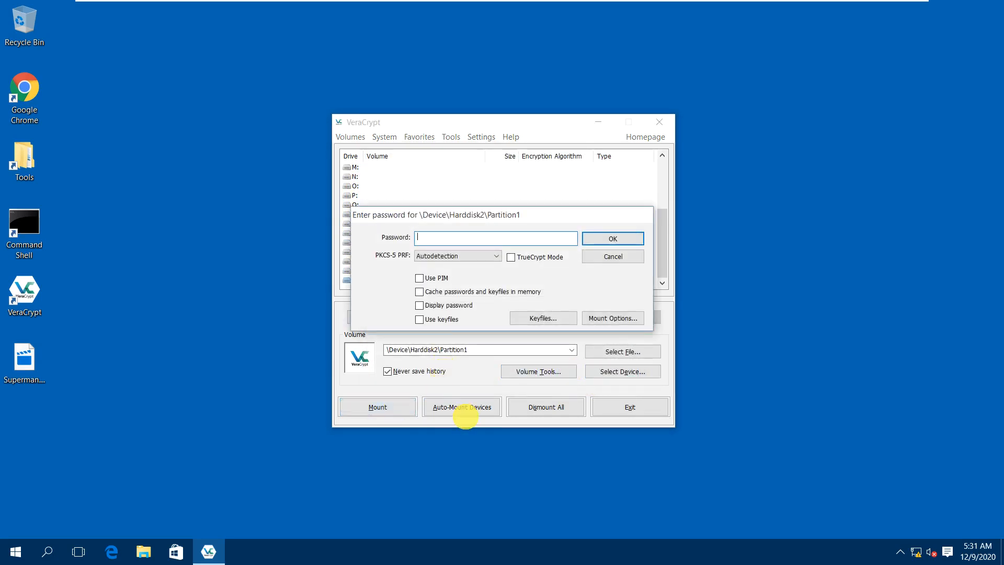
{"action": "type", "text": "••••••"}
{"action": "key", "text": "Return"}
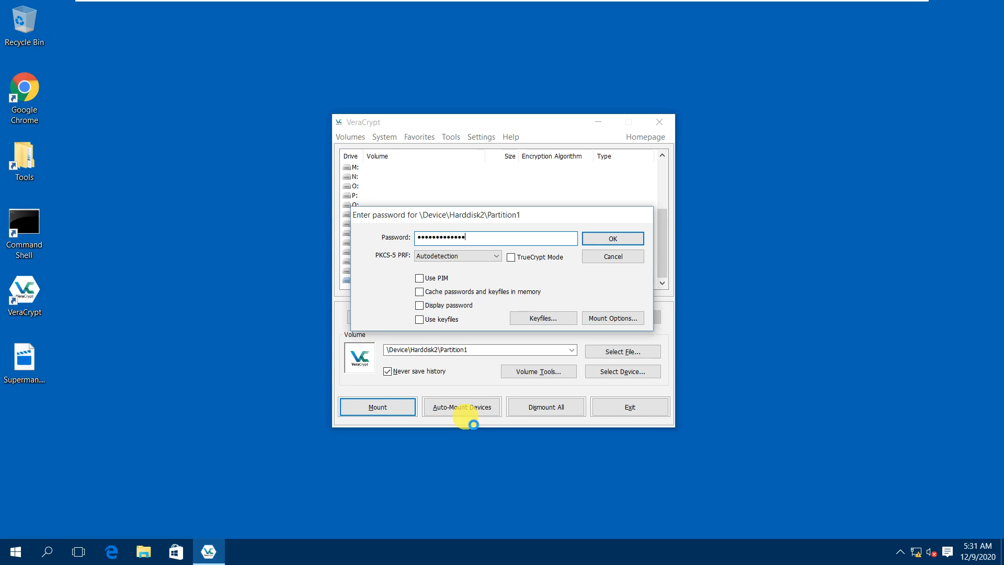
{"action": "key", "text": "Return"}
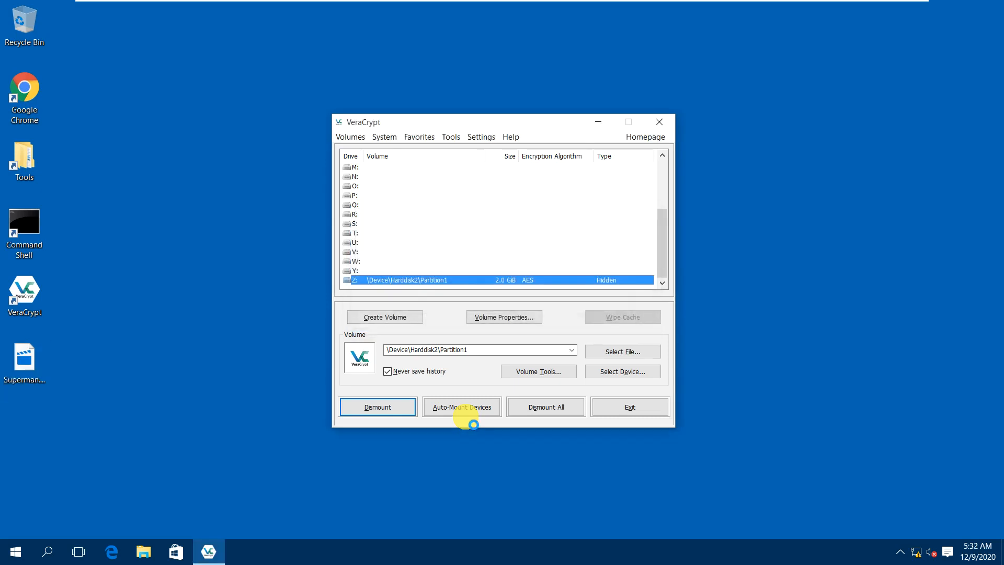
Open drive Z: and create a new text document named Secret.txt.
{"action": "right_click", "coordinate": [467, 280]}
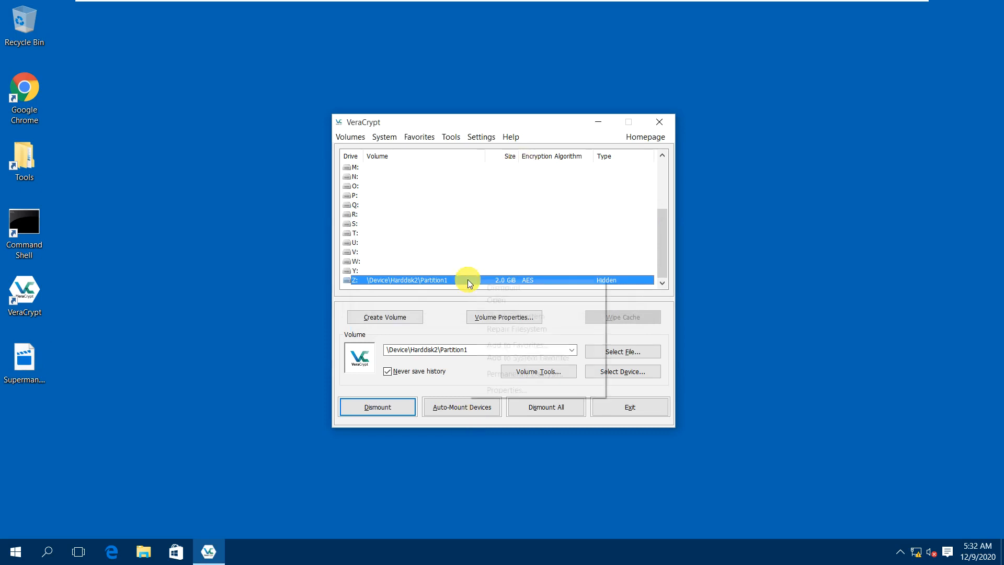
{"action": "left_click", "coordinate": [498, 297]}
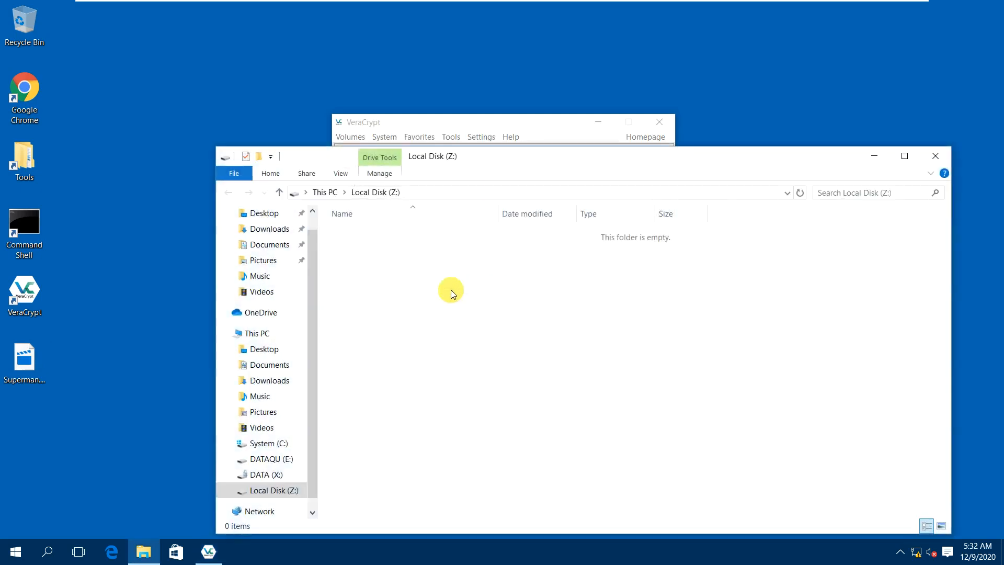
{"action": "right_click", "coordinate": [401, 271]}
{"action": "mouse_move", "coordinate": [430, 432]}
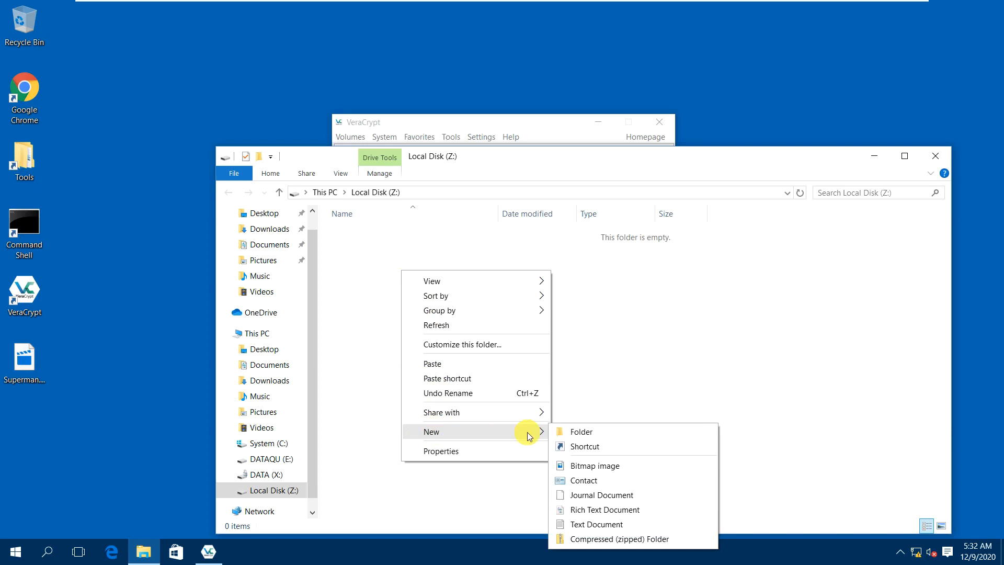
{"action": "left_click", "coordinate": [562, 523]}
{"action": "type", "text": "Sec"}
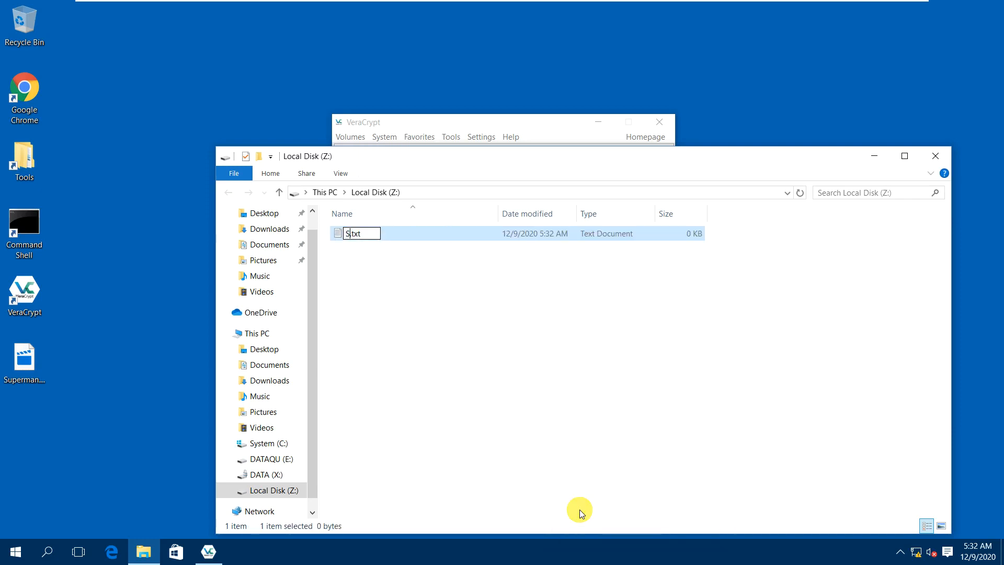
{"action": "type", "text": "ret"}
{"action": "key", "text": "Return"}
{"action": "key", "text": "Return"}
Write 'This is a sensitive file.' into Secret.txt, save it, and close Notepad and Explorer.
{"action": "type", "text": "Thisi"}
{"action": "type", "text": "s a "}
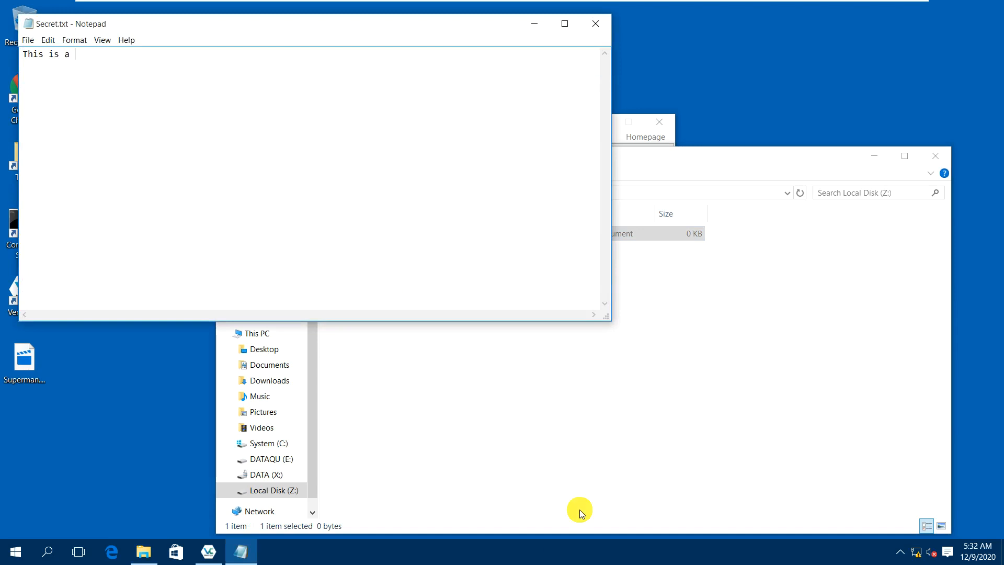
{"action": "type", "text": "Secr"}
{"action": "key", "text": "BackSpace"}
{"action": "key", "text": "BackSpace"}
{"action": "key", "text": "BackSpace"}
{"action": "key", "text": "BackSpace"}
{"action": "type", "text": "sensitive file."}
{"action": "key", "text": "alt+f"}
{"action": "key", "text": "s"}
{"action": "key", "text": "alt+F4"}
{"action": "left_click", "coordinate": [935, 157]}
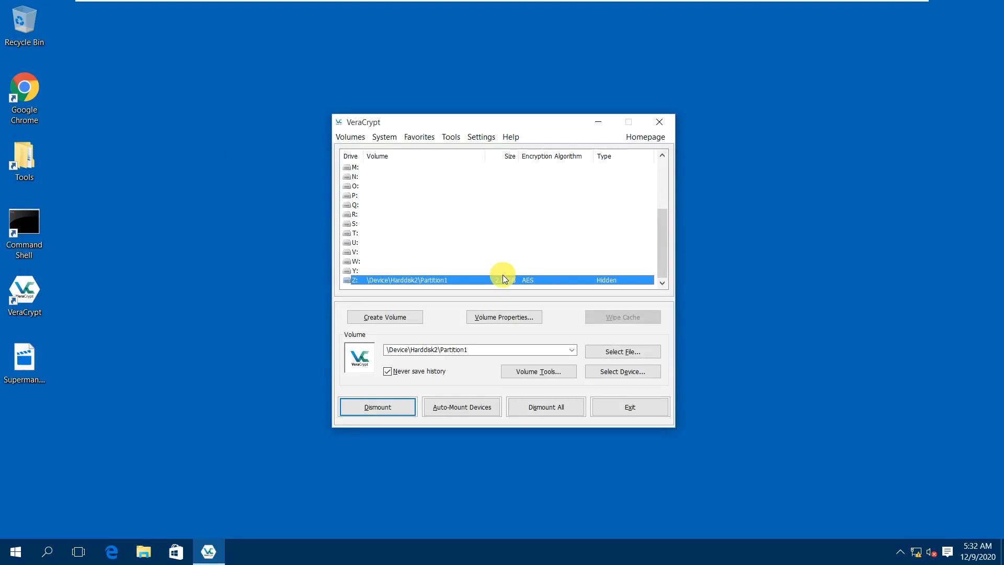
{"action": "right_click", "coordinate": [474, 281]}
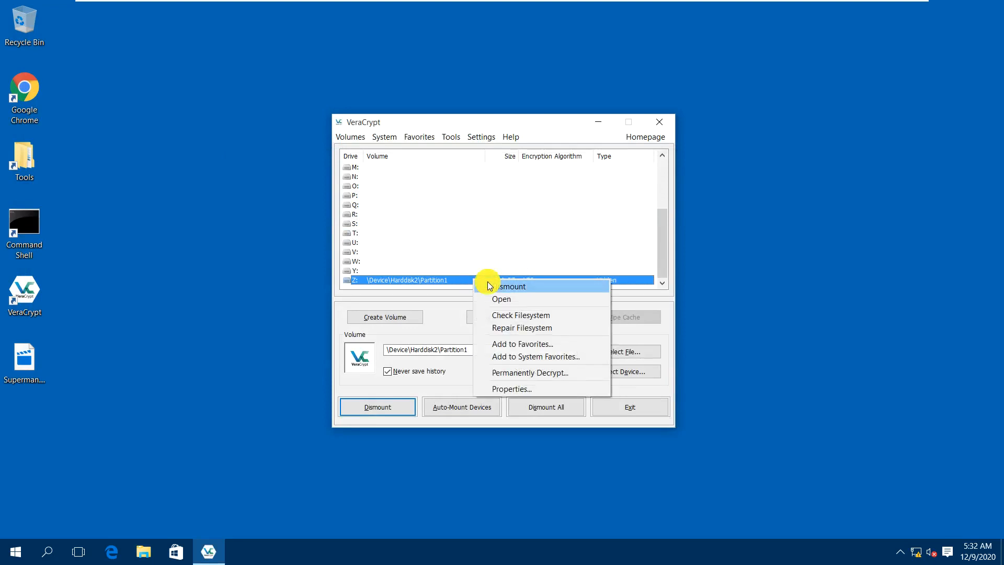
{"action": "left_click", "coordinate": [637, 328]}
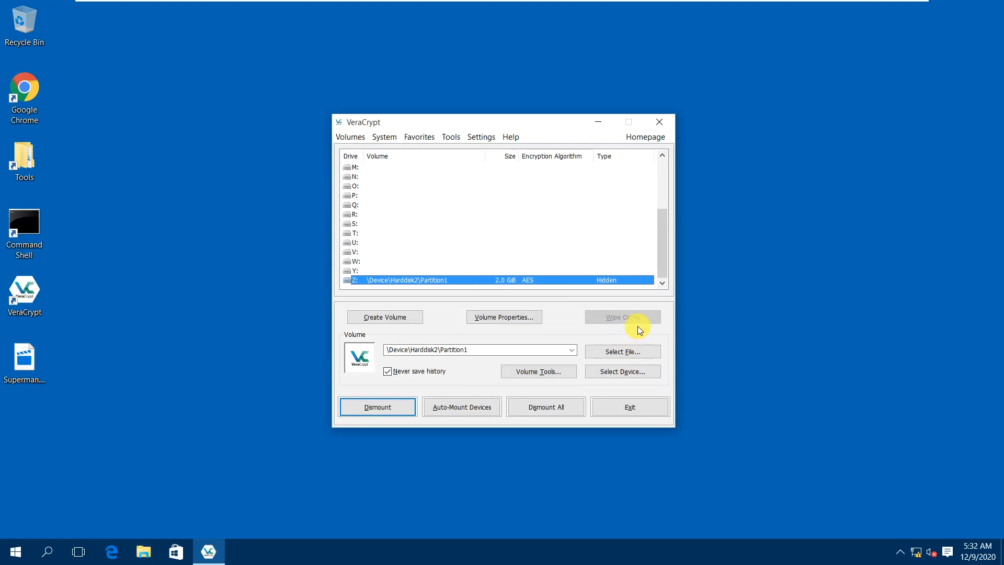
{"action": "right_click", "coordinate": [569, 280]}
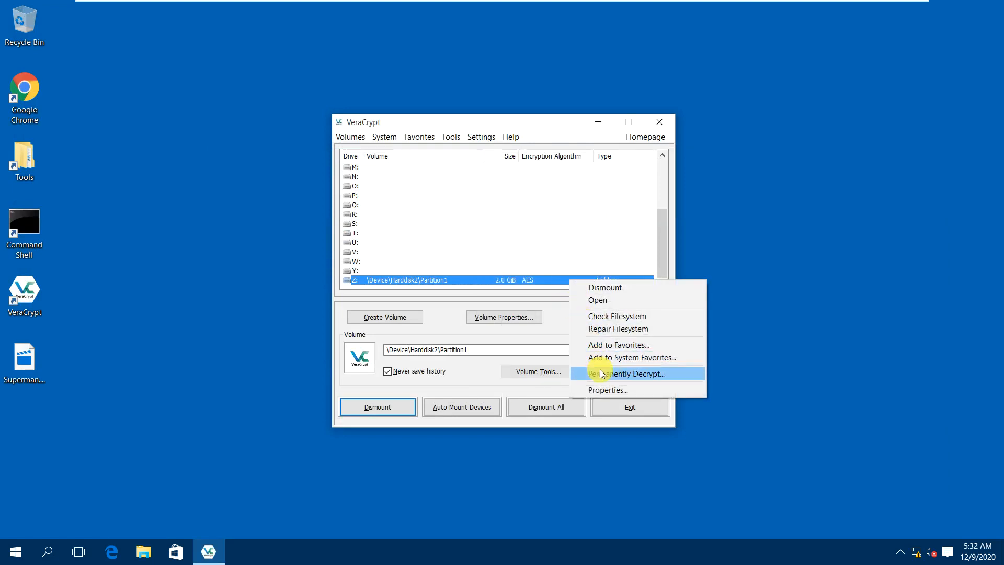
{"action": "left_click", "coordinate": [604, 390]}
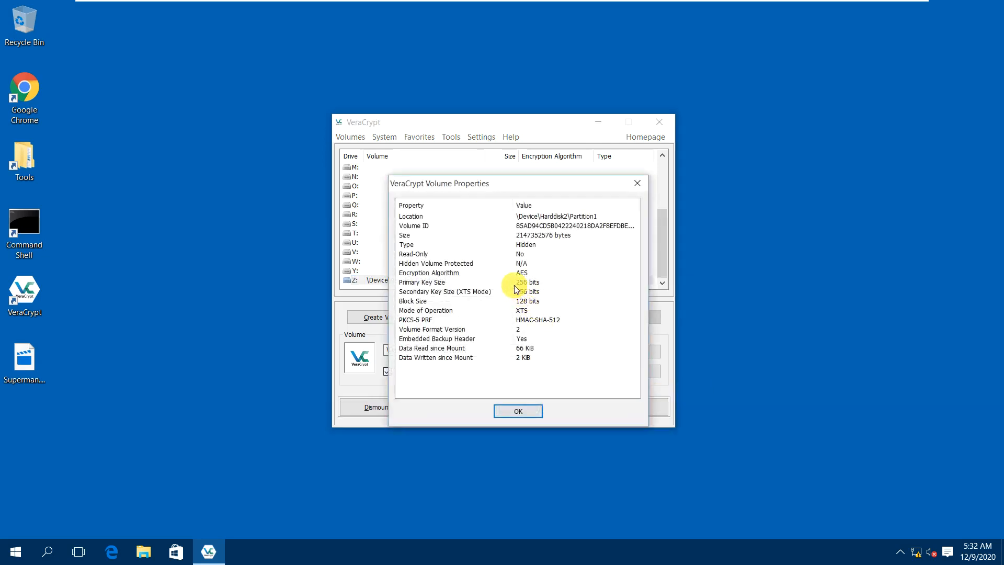
{"action": "left_click", "coordinate": [529, 412]}
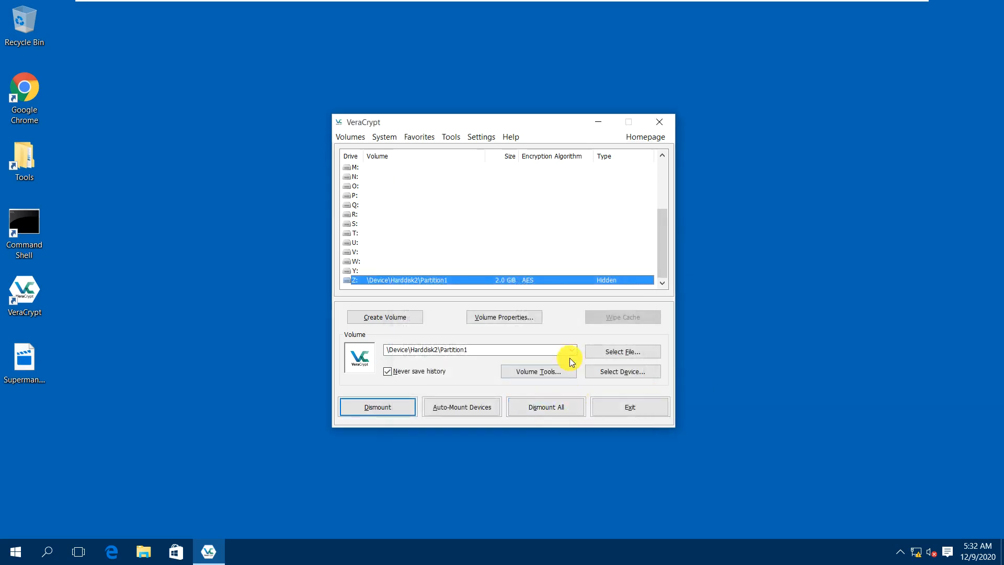
{"action": "left_click", "coordinate": [563, 372]}
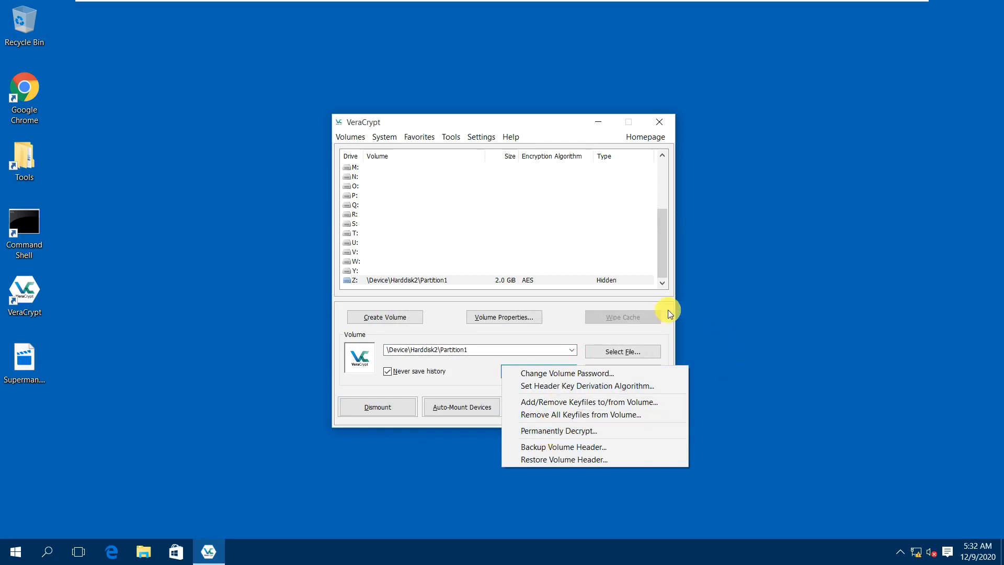
{"action": "left_click", "coordinate": [642, 337]}
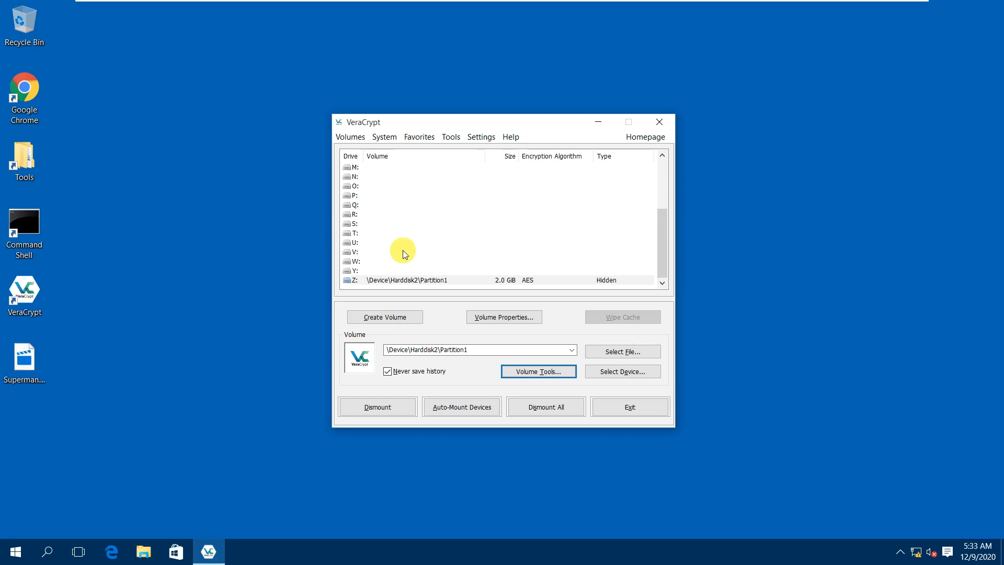
{"action": "left_click", "coordinate": [348, 137]}
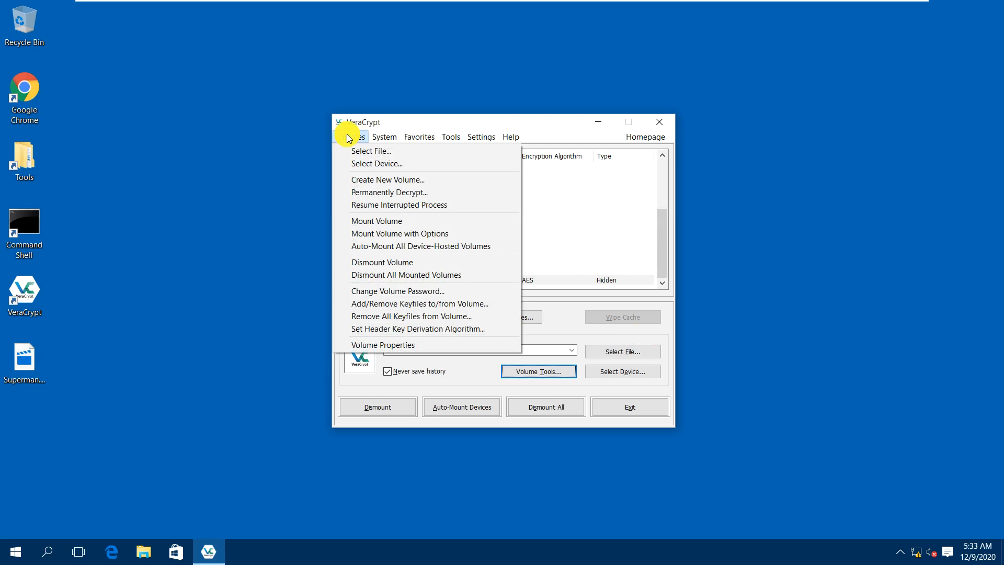
{"action": "mouse_move", "coordinate": [382, 139]}
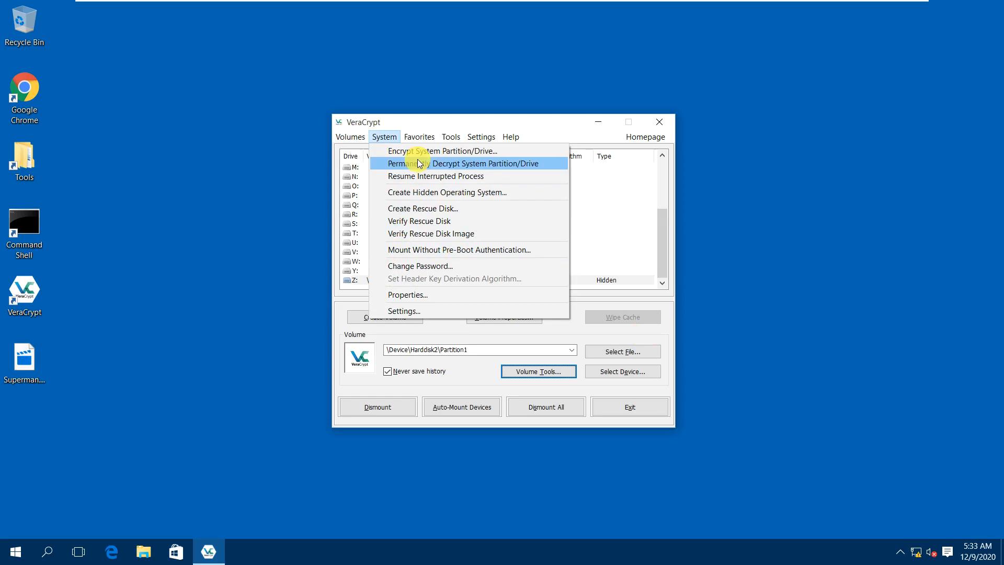
{"action": "mouse_move", "coordinate": [444, 137]}
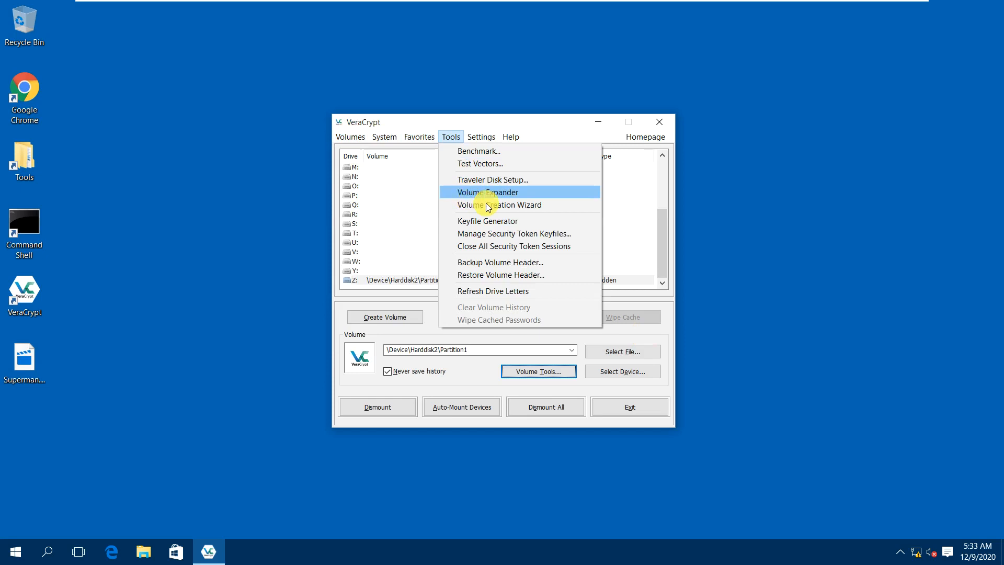
{"action": "left_click", "coordinate": [761, 277]}
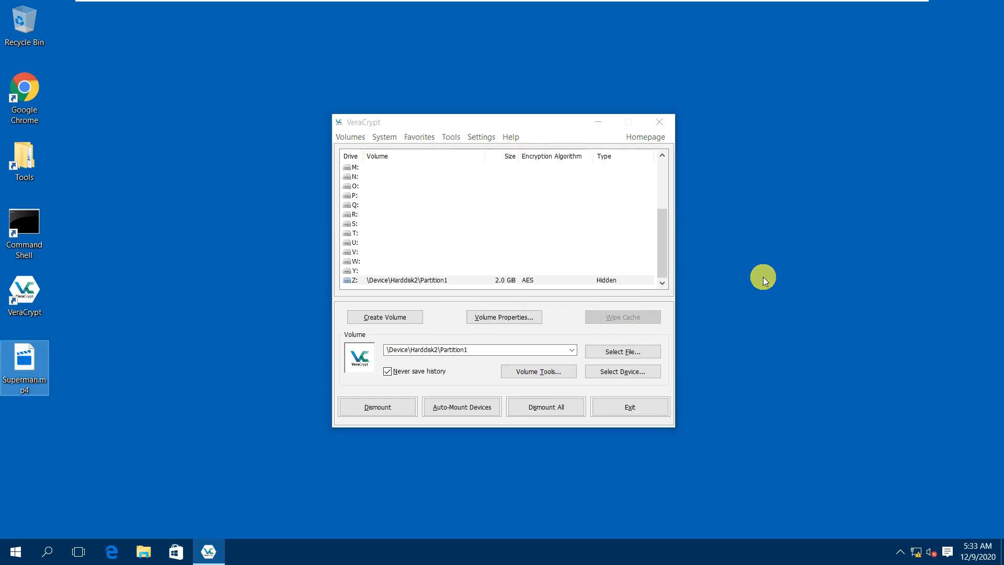
Dismount the hidden volume from Z: and select Harddisk2 Partition1 (E:) as the device.
{"action": "left_click", "coordinate": [455, 282]}
{"action": "left_click", "coordinate": [381, 411]}
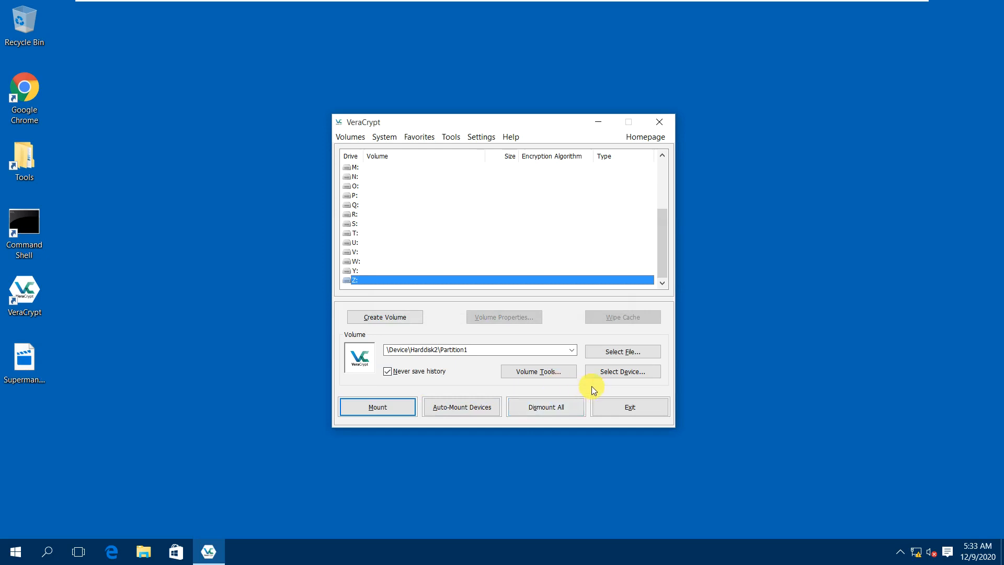
{"action": "left_click", "coordinate": [621, 372]}
{"action": "left_click", "coordinate": [434, 269]}
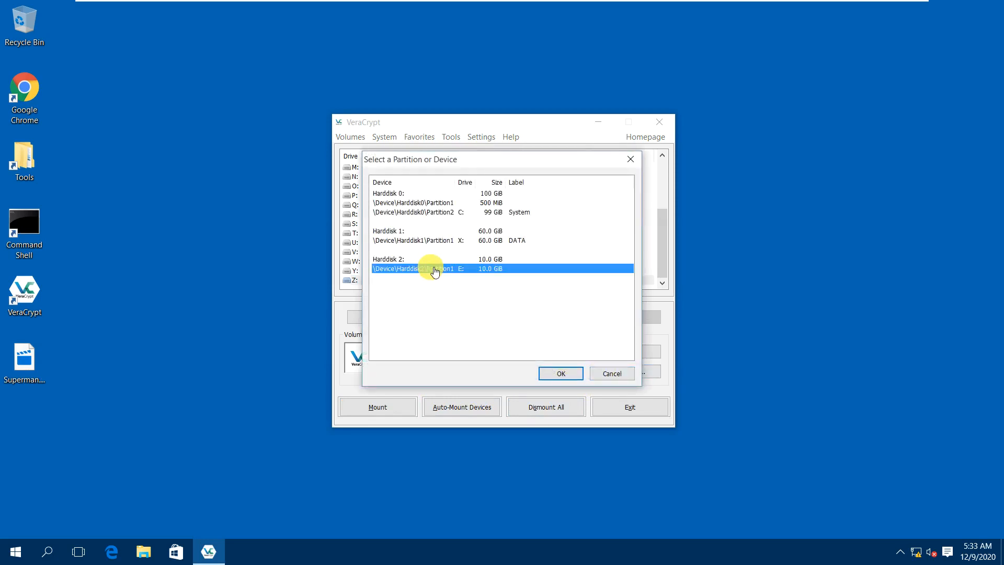
{"action": "left_click", "coordinate": [552, 372]}
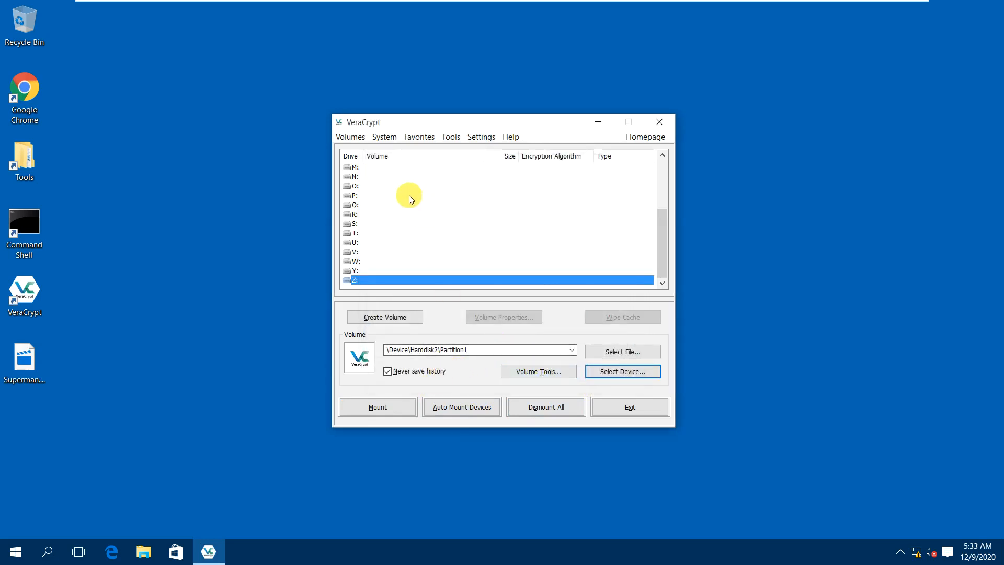
Start a new non-system partition volume, choosing a hidden volume in direct mode.
{"action": "left_click", "coordinate": [410, 319]}
{"action": "left_click", "coordinate": [493, 236]}
{"action": "left_click", "coordinate": [608, 402]}
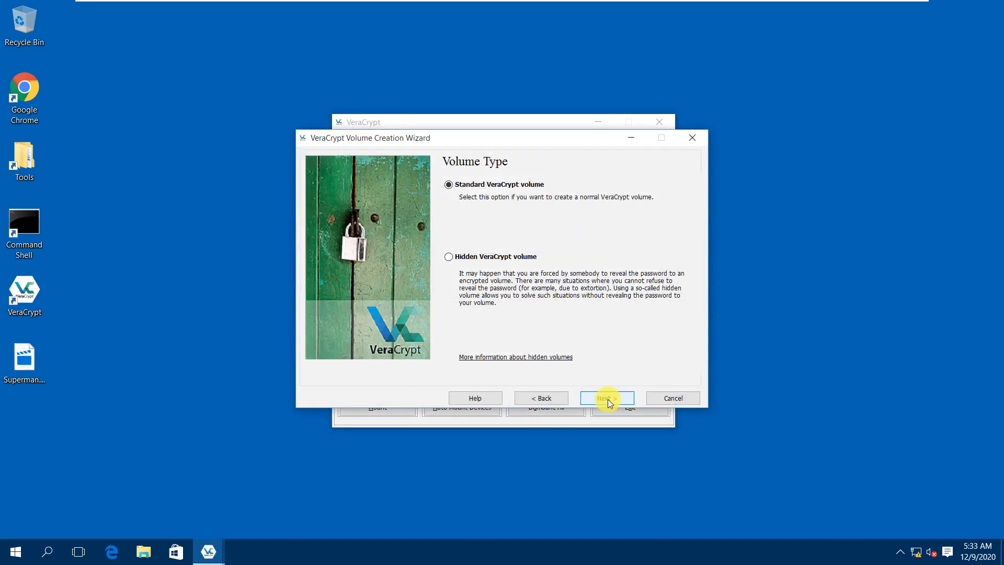
{"action": "left_click", "coordinate": [503, 256]}
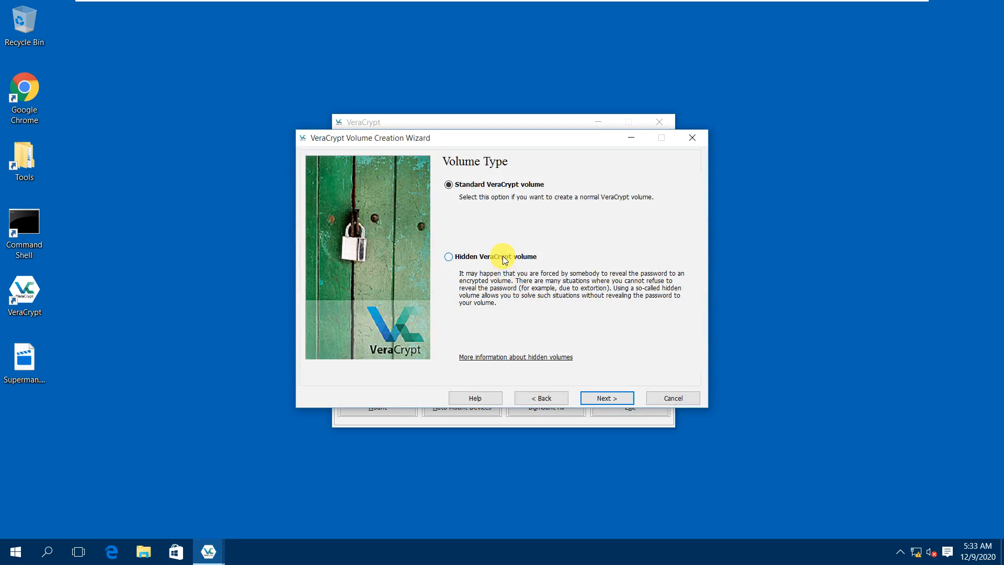
{"action": "left_click", "coordinate": [596, 398]}
{"action": "left_click", "coordinate": [469, 278]}
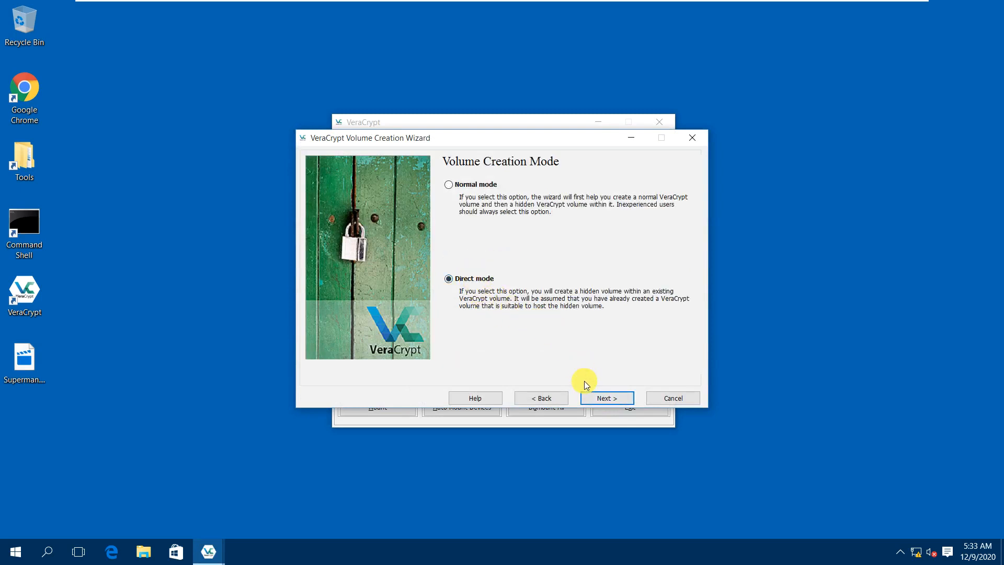
{"action": "left_click", "coordinate": [604, 399]}
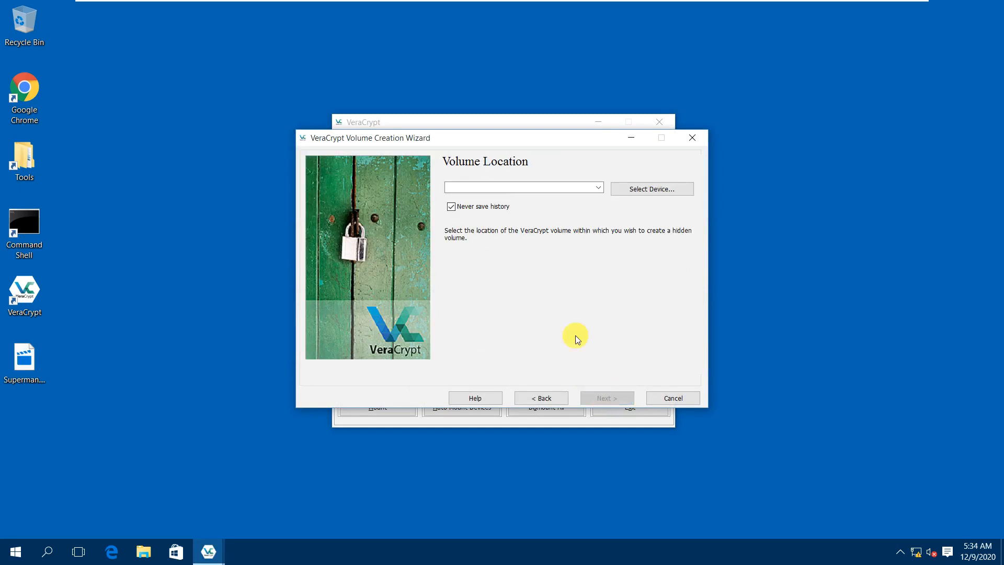
Set \Device\Harddisk2\Partition1 as the host volume location and continue.
{"action": "left_click", "coordinate": [639, 188]}
{"action": "left_click", "coordinate": [447, 270]}
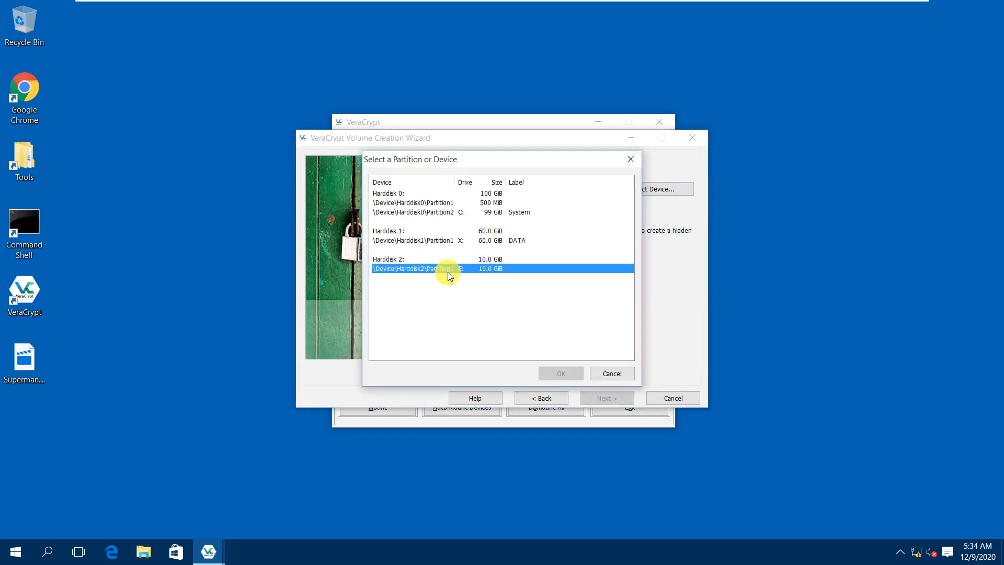
{"action": "left_click", "coordinate": [560, 374]}
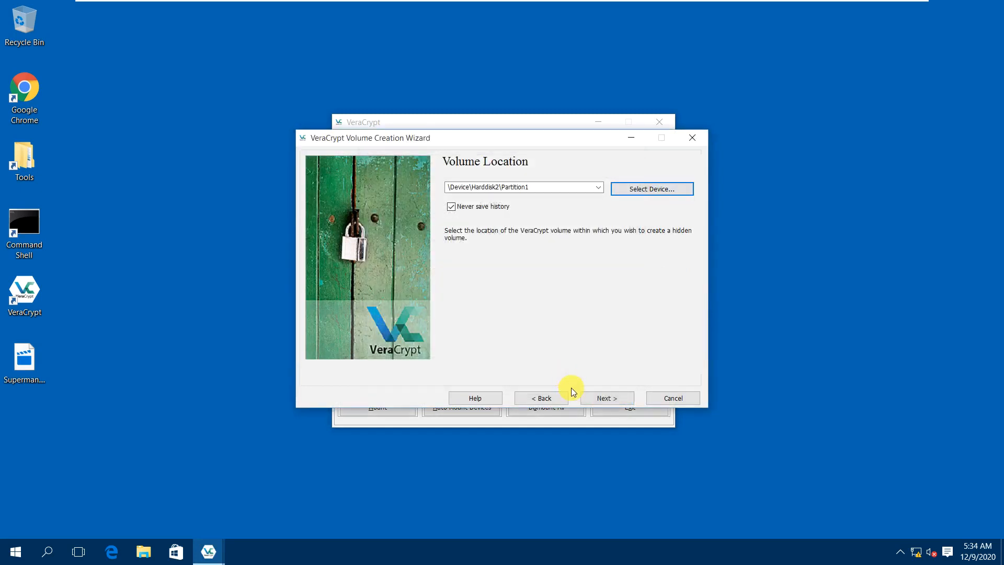
{"action": "left_click", "coordinate": [601, 402]}
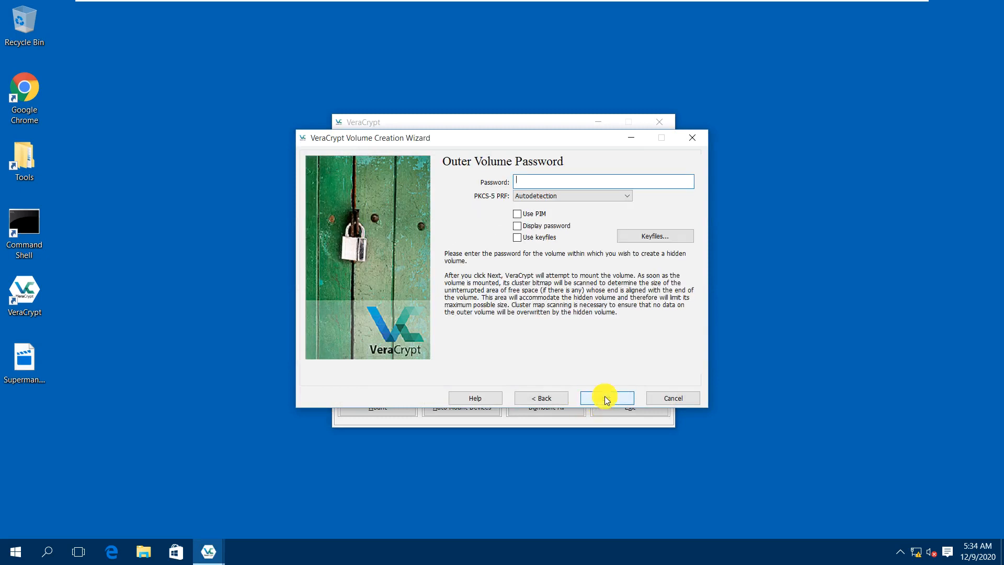
Enter the outer volume password and submit it, which fails.
{"action": "type", "text": "password"}
{"action": "left_click", "coordinate": [605, 397]}
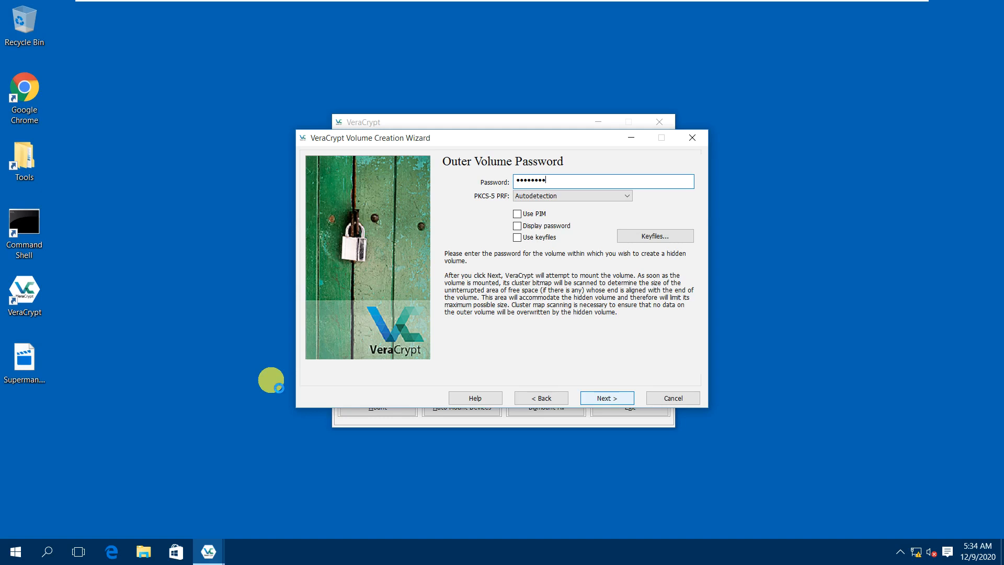
{"action": "key", "text": "Return"}
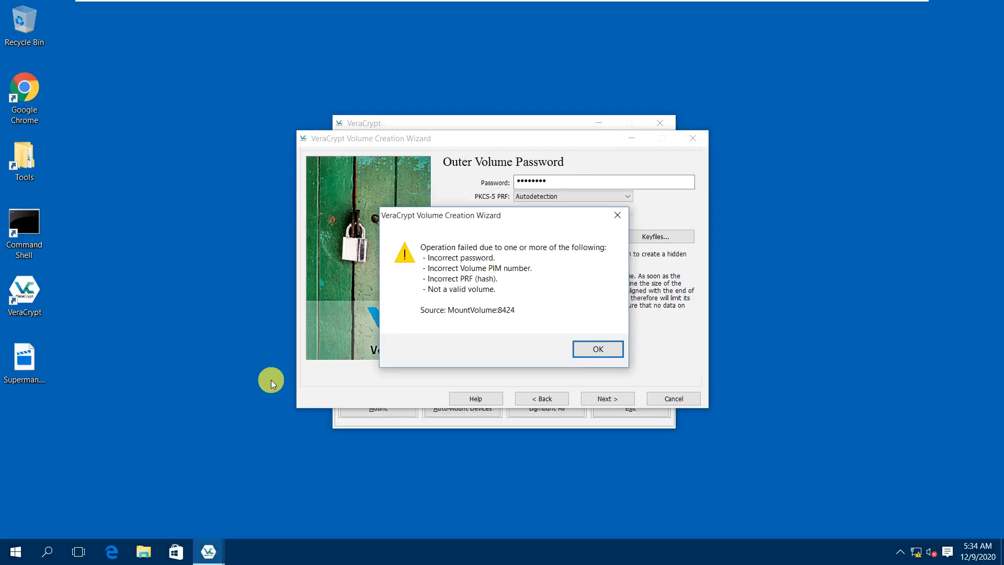
Dismiss the error, display the password, and re-enter the correct outer volume password.
{"action": "left_click", "coordinate": [583, 352]}
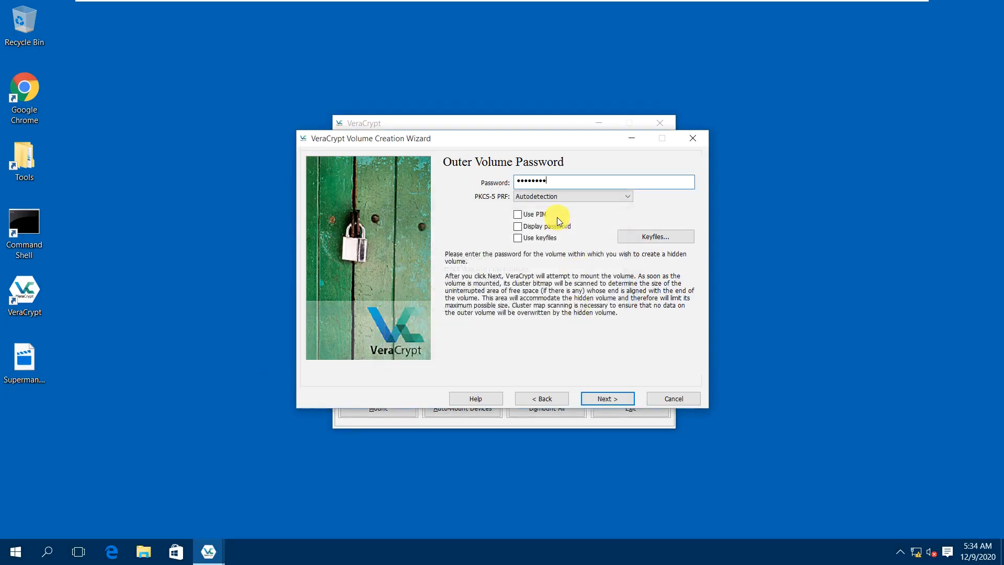
{"action": "left_click", "coordinate": [544, 226]}
{"action": "left_click_drag", "start_coordinate": [549, 181], "coordinate": [494, 183]}
{"action": "type", "text": "Pa$$w0rd"}
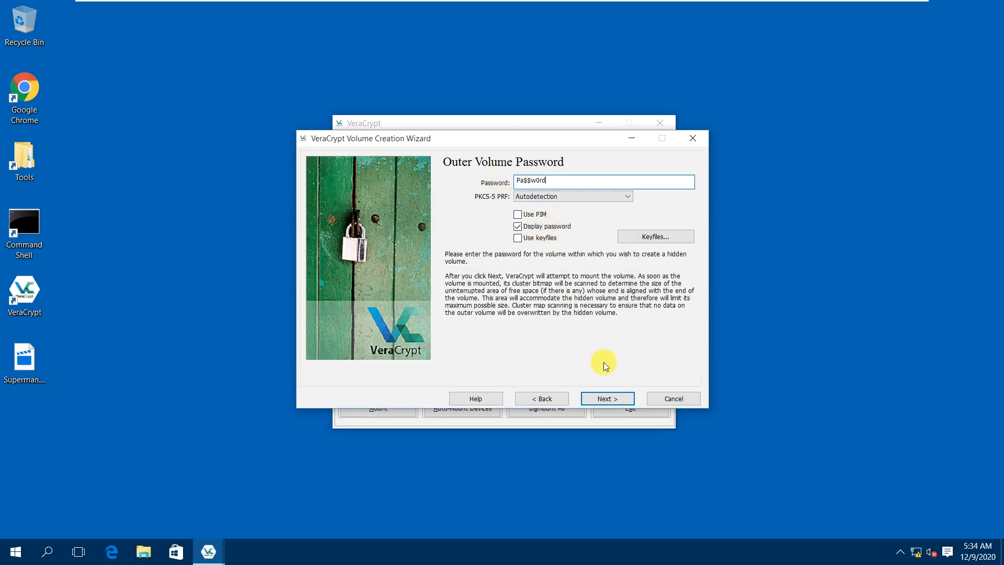
{"action": "left_click", "coordinate": [606, 399]}
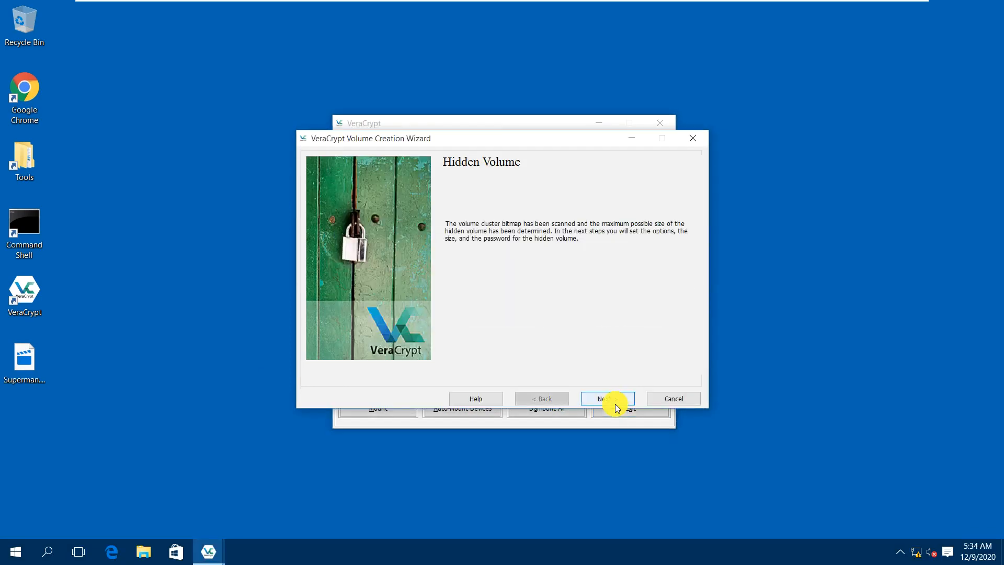
Keep AES with SHA-512 and set the hidden volume size to 5 GB.
{"action": "left_click", "coordinate": [616, 404]}
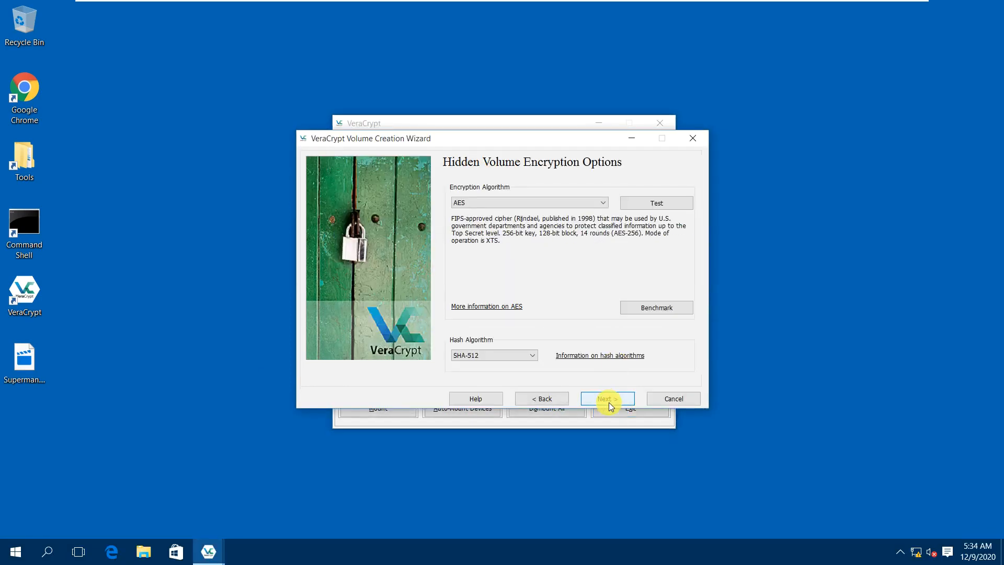
{"action": "left_click", "coordinate": [611, 399]}
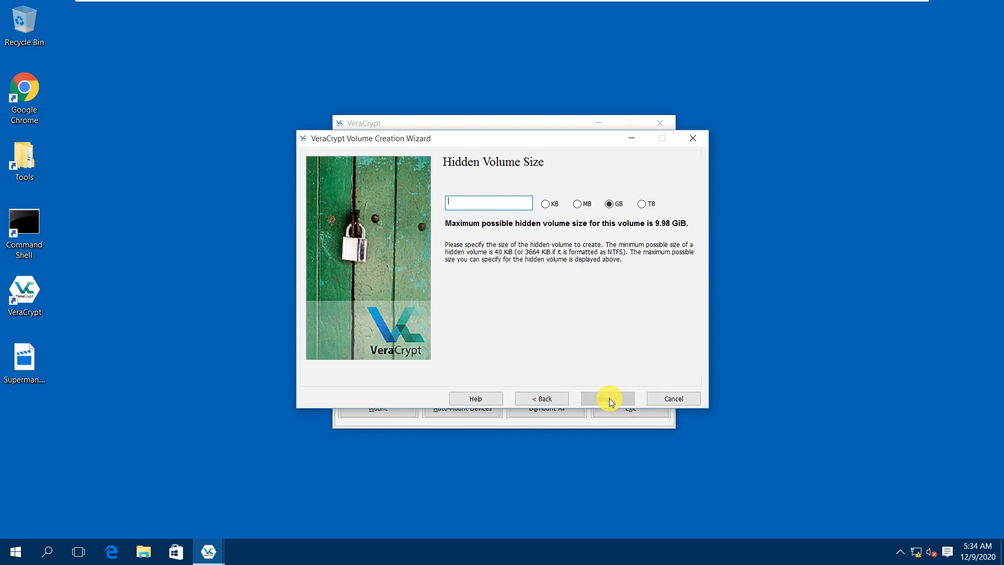
{"action": "type", "text": "5"}
{"action": "left_click", "coordinate": [608, 397]}
Enter and confirm the hidden volume password, accepting the short-password warning.
{"action": "type", "text": "••"}
{"action": "key", "text": "BackSpace"}
{"action": "key", "text": "BackSpace"}
{"action": "type", "text": "••"}
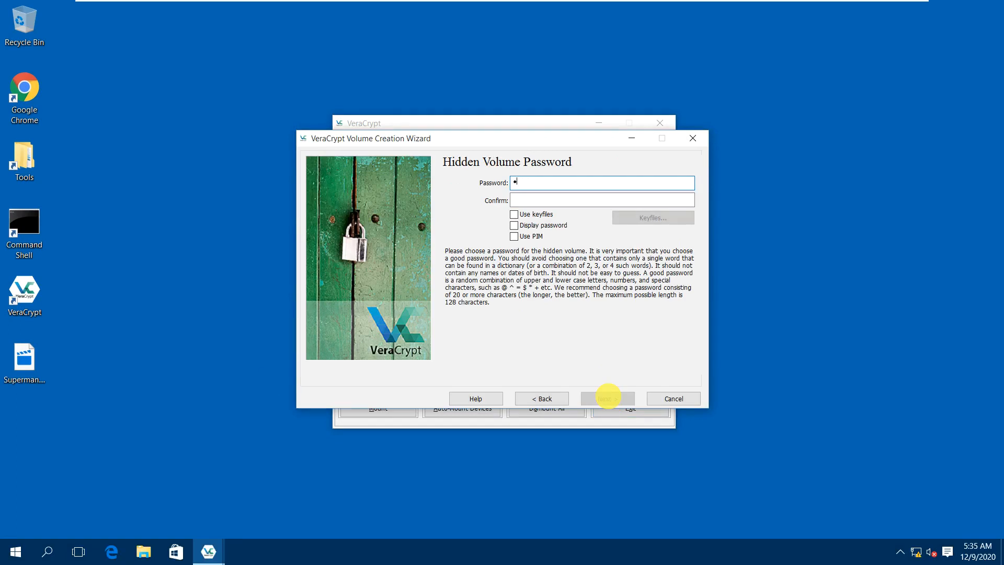
{"action": "key", "text": "BackSpace"}
{"action": "key", "text": "BackSpace"}
{"action": "type", "text": "••••••••••••••••"}
{"action": "left_click", "coordinate": [563, 228]}
{"action": "left_click", "coordinate": [556, 201]}
{"action": "type", "text": "Pa$$w0rd!23"}
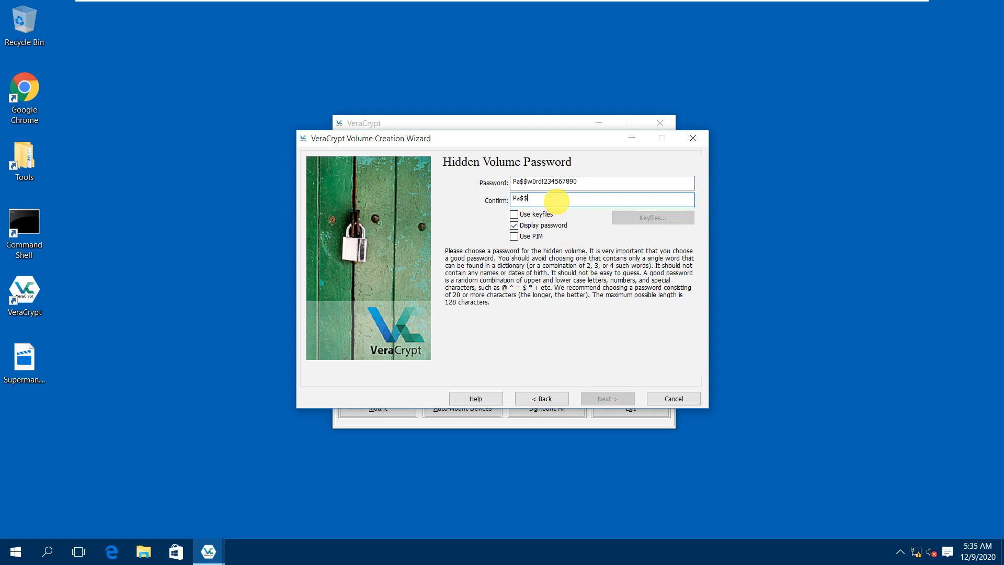
{"action": "type", "text": "4567890"}
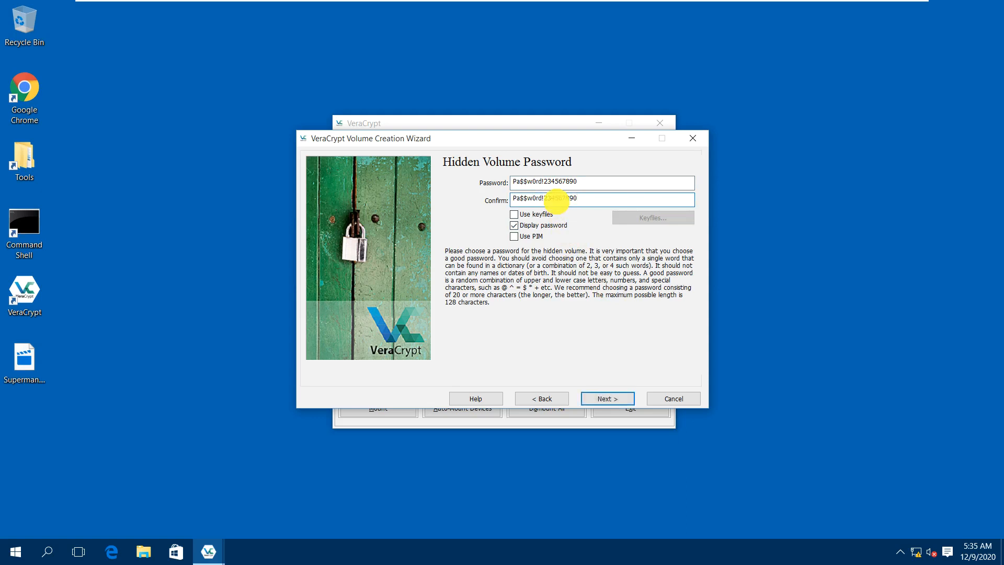
{"action": "left_click", "coordinate": [609, 398]}
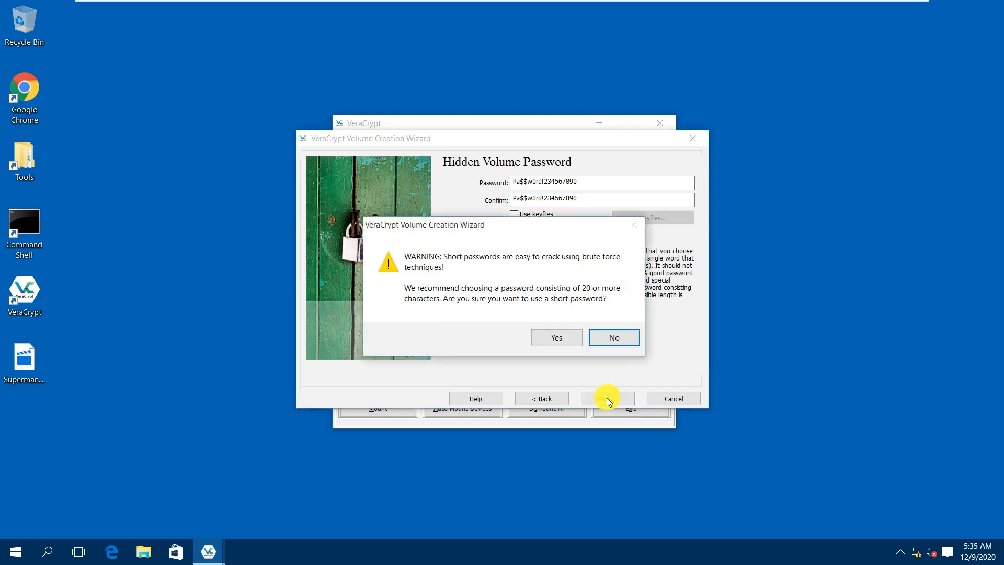
{"action": "left_click", "coordinate": [547, 341]}
{"action": "left_click", "coordinate": [509, 192]}
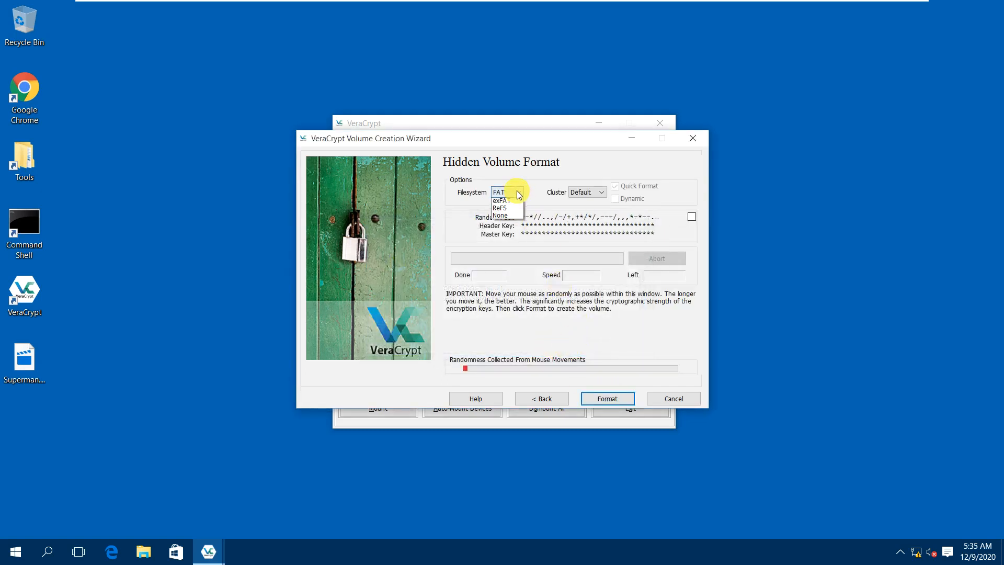
Format the 5 GB hidden volume as exFAT with the default cluster size.
{"action": "left_click", "coordinate": [523, 235]}
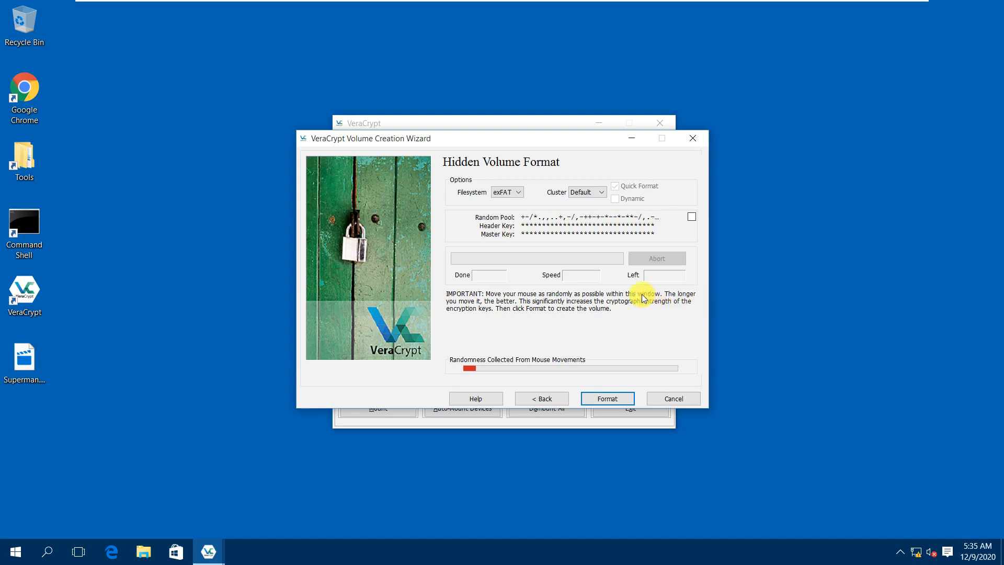
{"action": "left_click", "coordinate": [586, 193]}
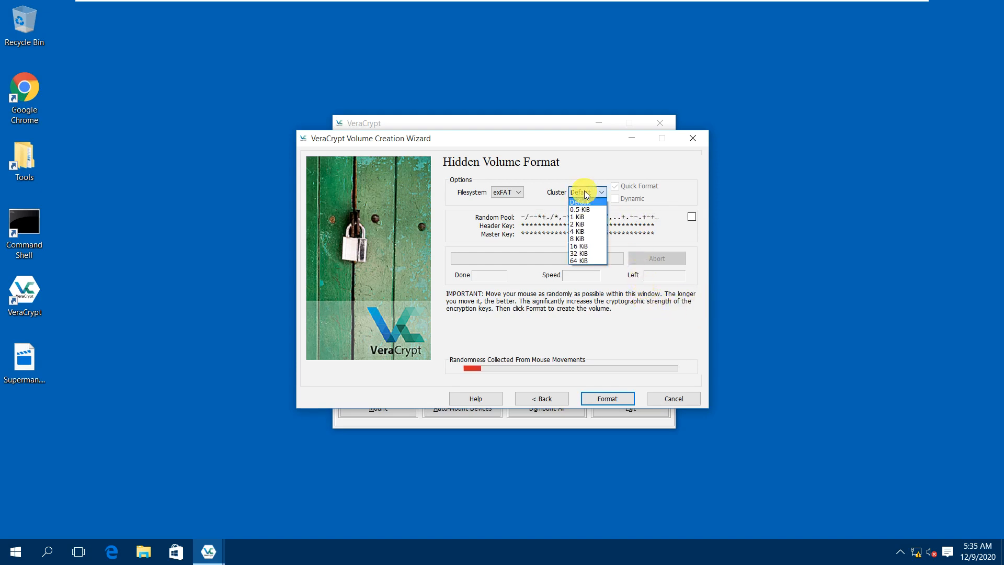
{"action": "left_click", "coordinate": [586, 194]}
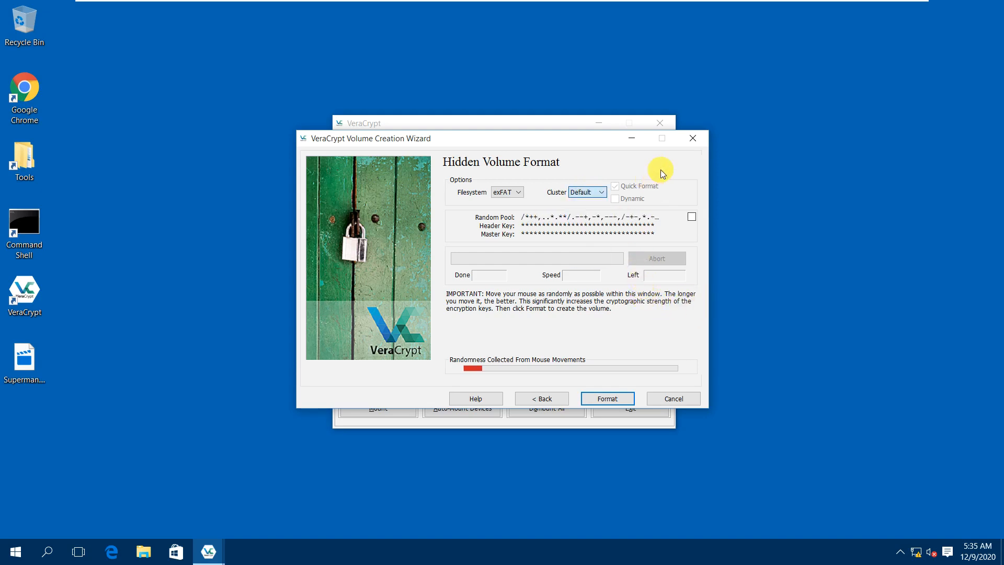
{"action": "left_click", "coordinate": [602, 400]}
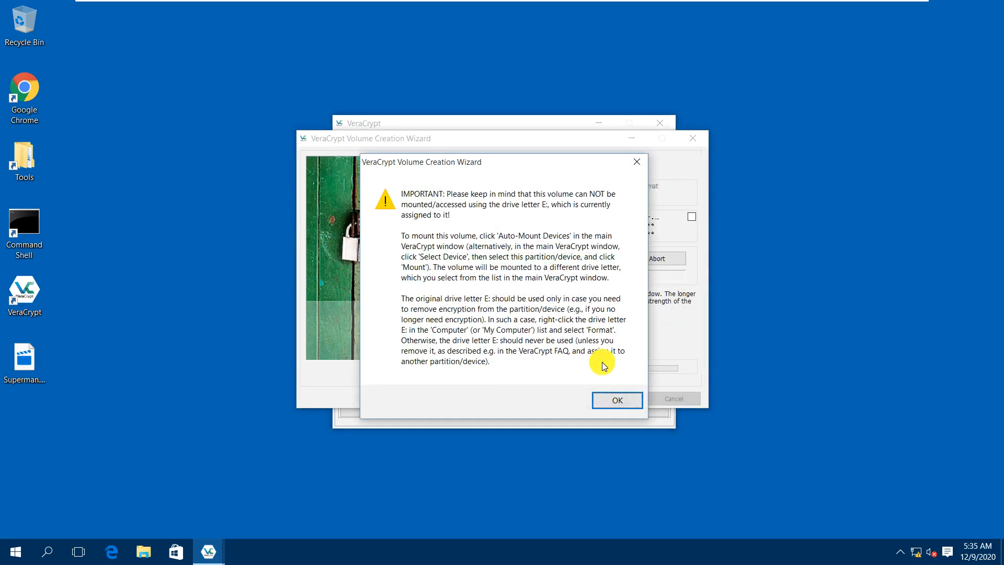
Acknowledge the E: drive warning and the hidden-volume success message, then close the creation wizard.
{"action": "left_click", "coordinate": [613, 409]}
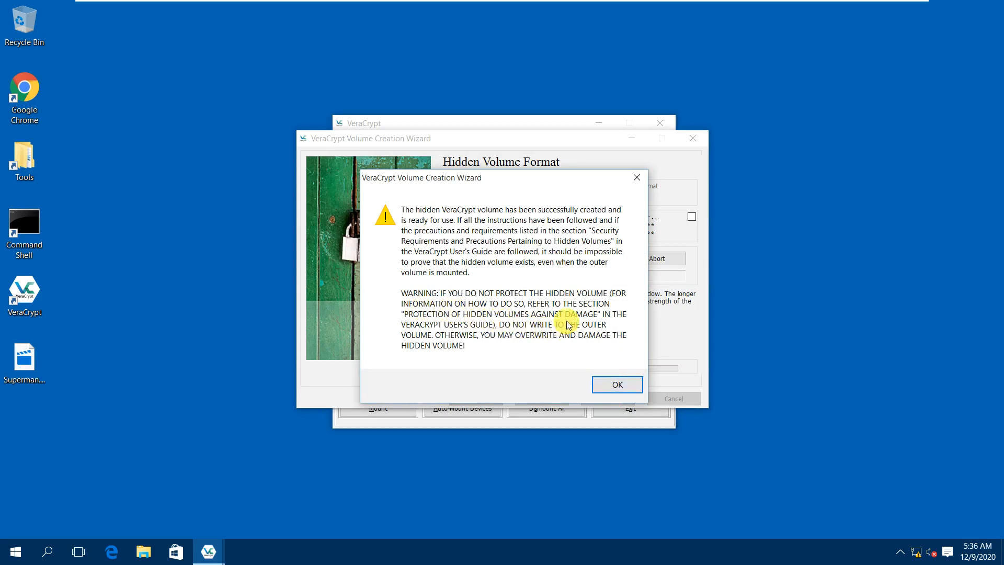
{"action": "left_click", "coordinate": [613, 384]}
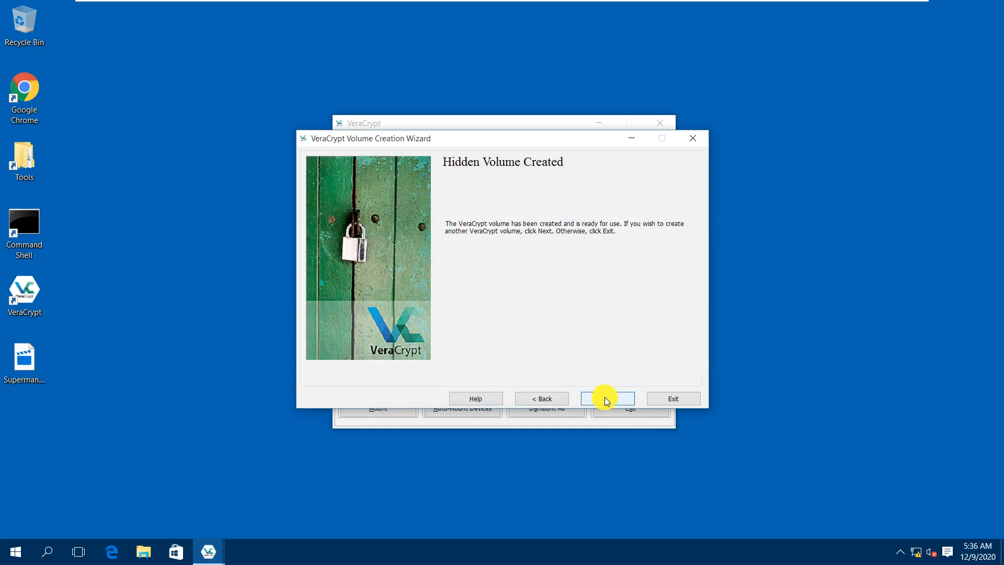
{"action": "left_click", "coordinate": [605, 399]}
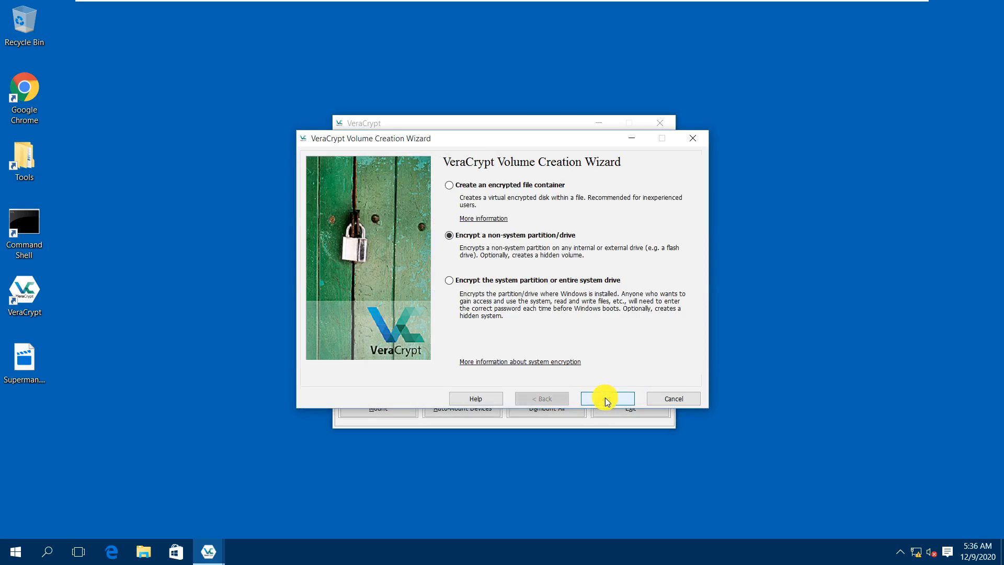
{"action": "left_click", "coordinate": [660, 401]}
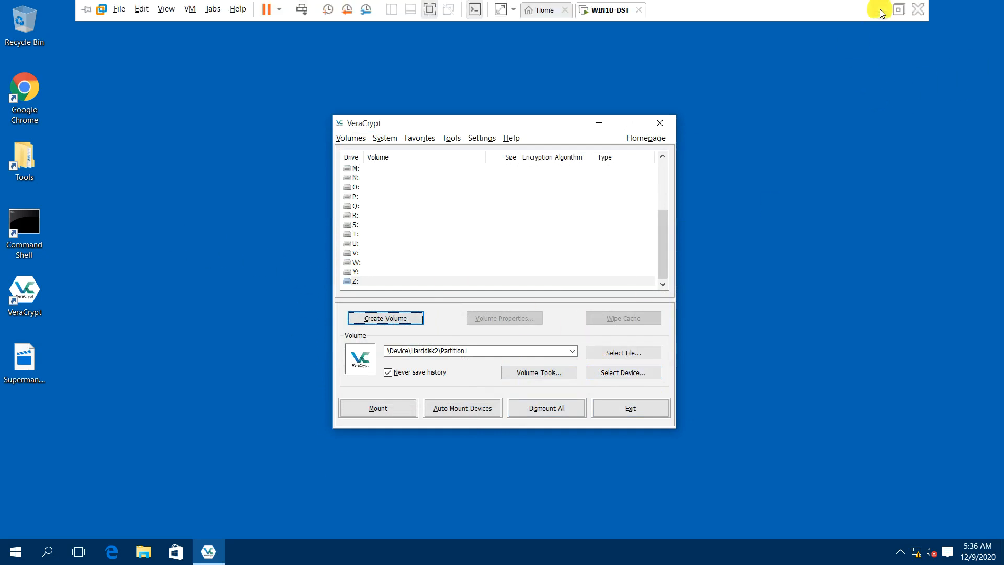
Find 'Protection of Hidden Volumes Against Damage' in the veracrypt.fr documentation by searching 'hidden', then return to the VM.
{"action": "left_click", "coordinate": [881, 10]}
{"action": "left_click", "coordinate": [240, 552]}
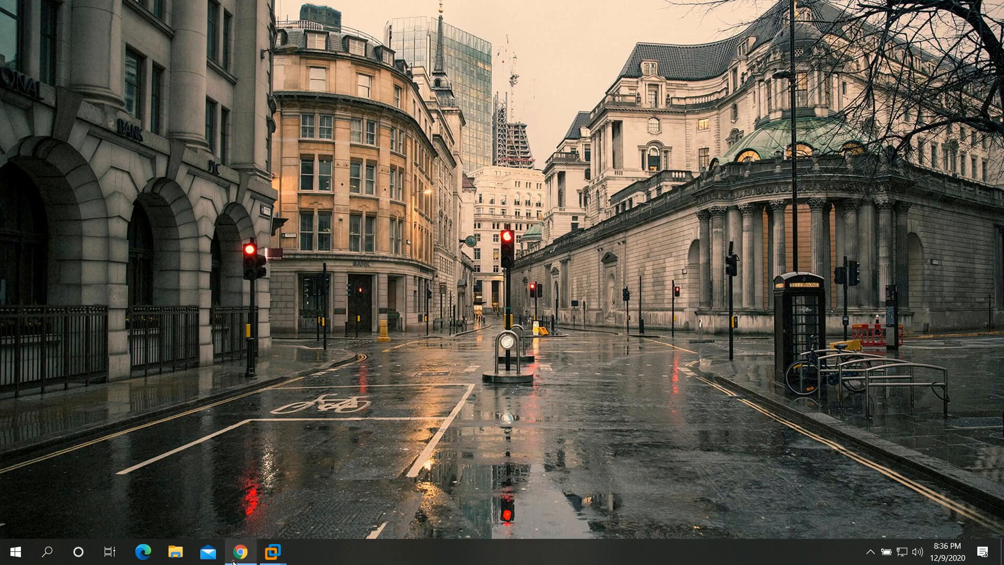
{"action": "left_click", "coordinate": [256, 142]}
{"action": "scroll", "coordinate": [531, 256], "scroll_direction": "down", "scroll_amount": 3}
{"action": "key", "text": "ctrl+f"}
{"action": "type", "text": "hidden"}
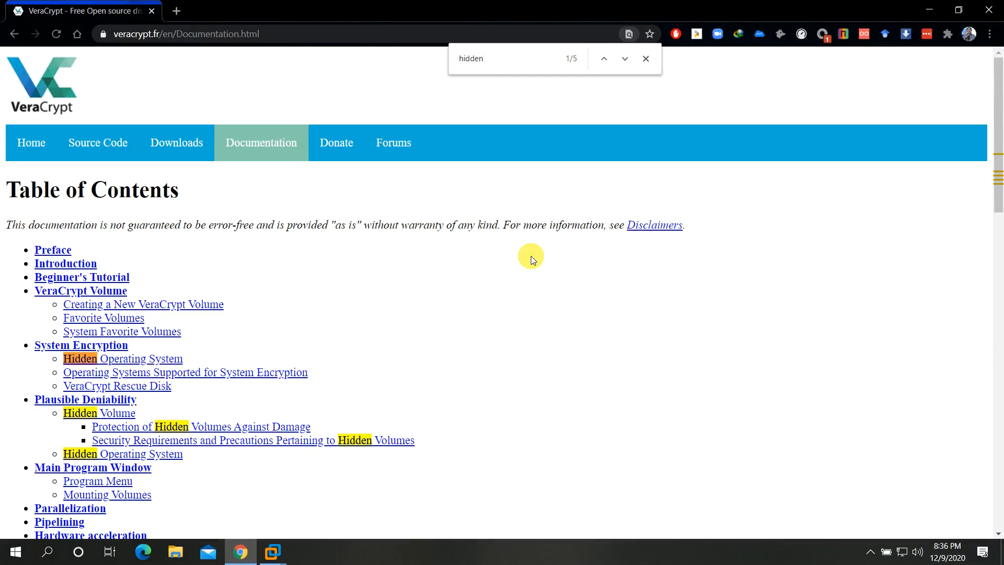
{"action": "left_click", "coordinate": [338, 428]}
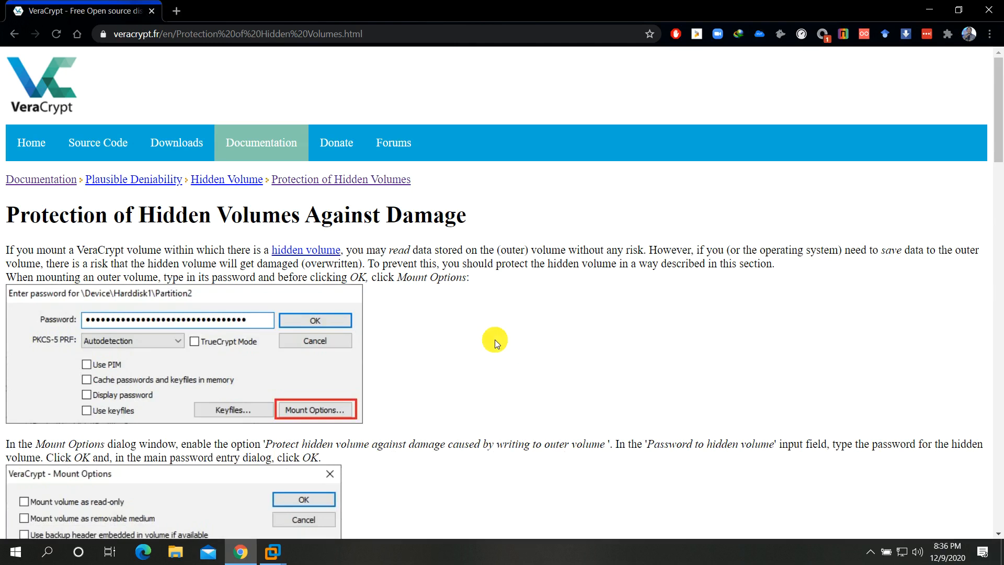
{"action": "scroll", "coordinate": [495, 340], "scroll_direction": "down", "scroll_amount": 4}
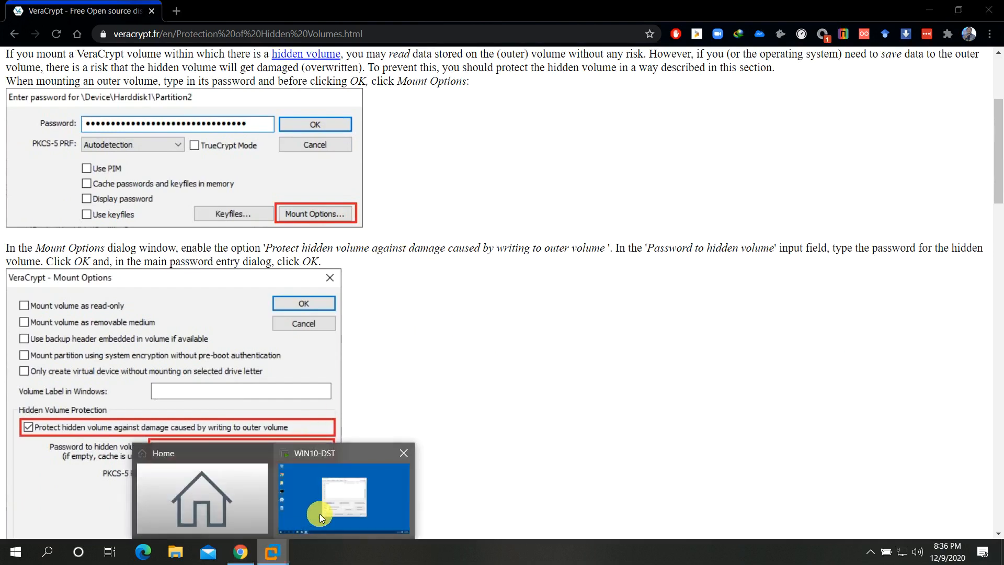
{"action": "left_click", "coordinate": [334, 487]}
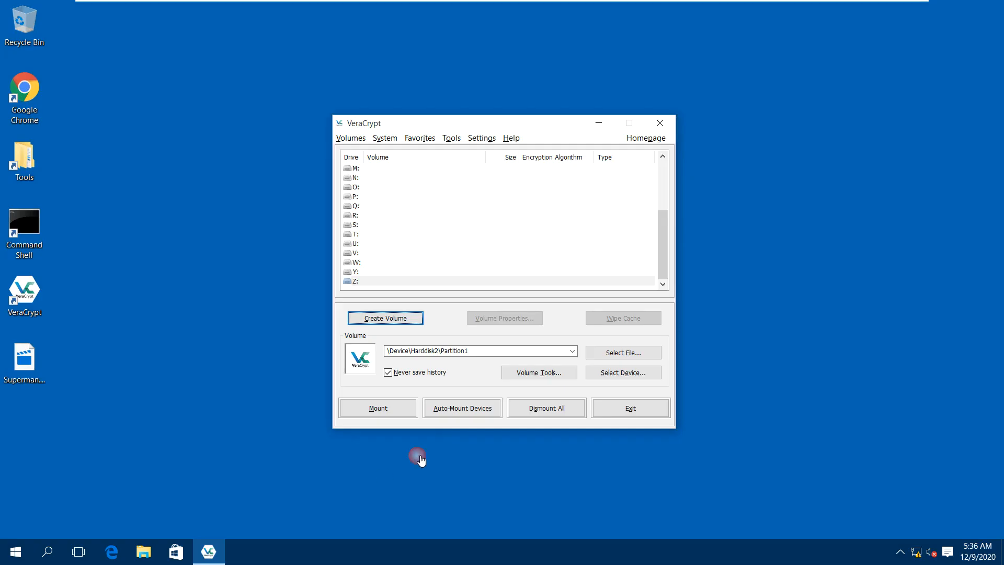
Choose drive letter V: and select Harddisk2 Partition1 as the volume.
{"action": "left_click", "coordinate": [360, 253]}
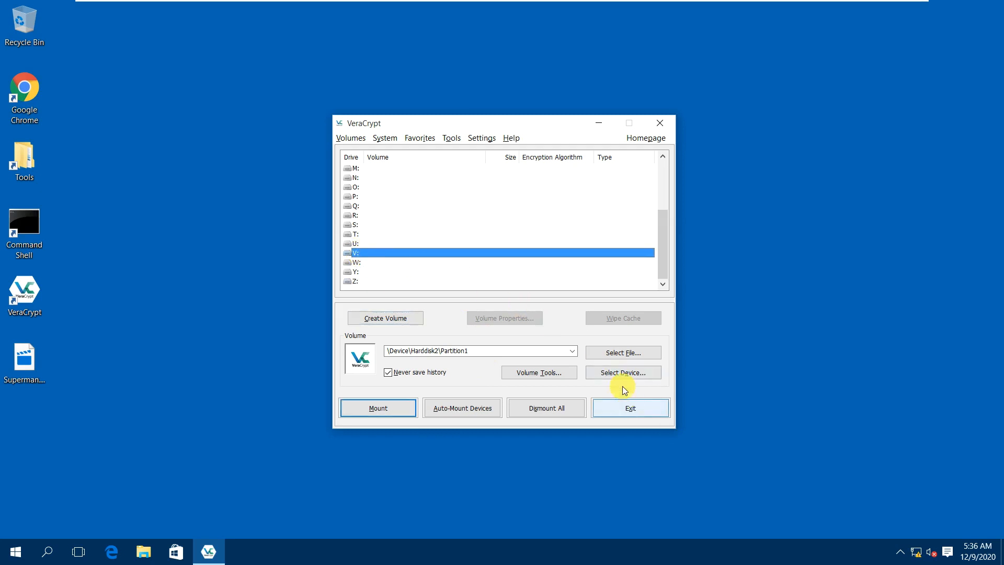
{"action": "left_click", "coordinate": [625, 371]}
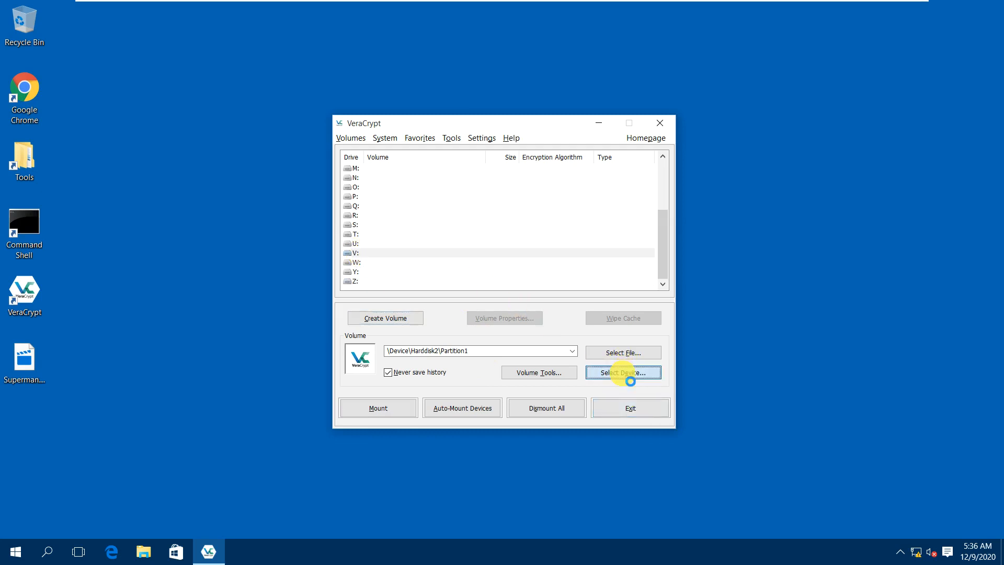
{"action": "double_click", "coordinate": [433, 269]}
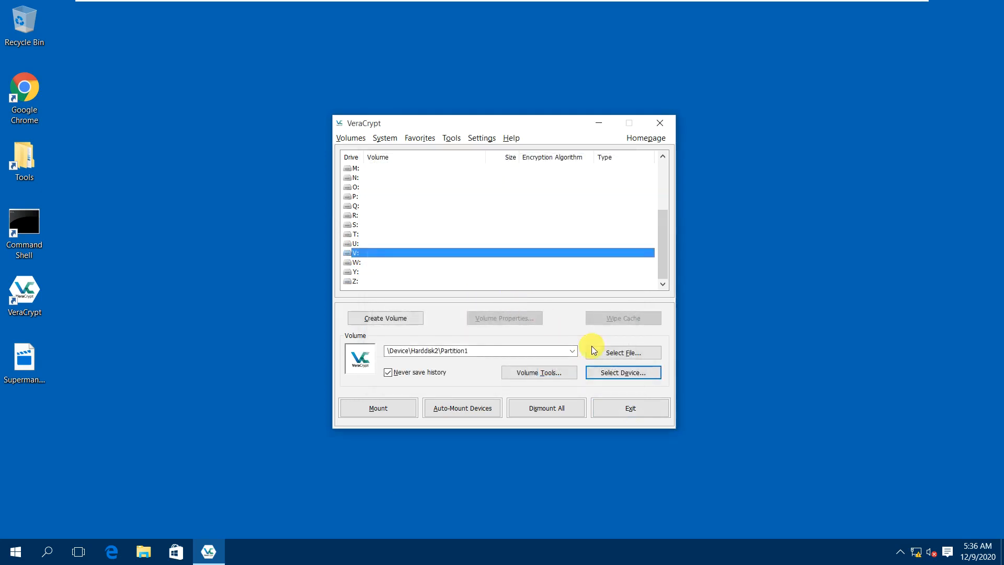
Enter the outer volume password, display it in plain text, and bring up Mount Options.
{"action": "left_click", "coordinate": [392, 410]}
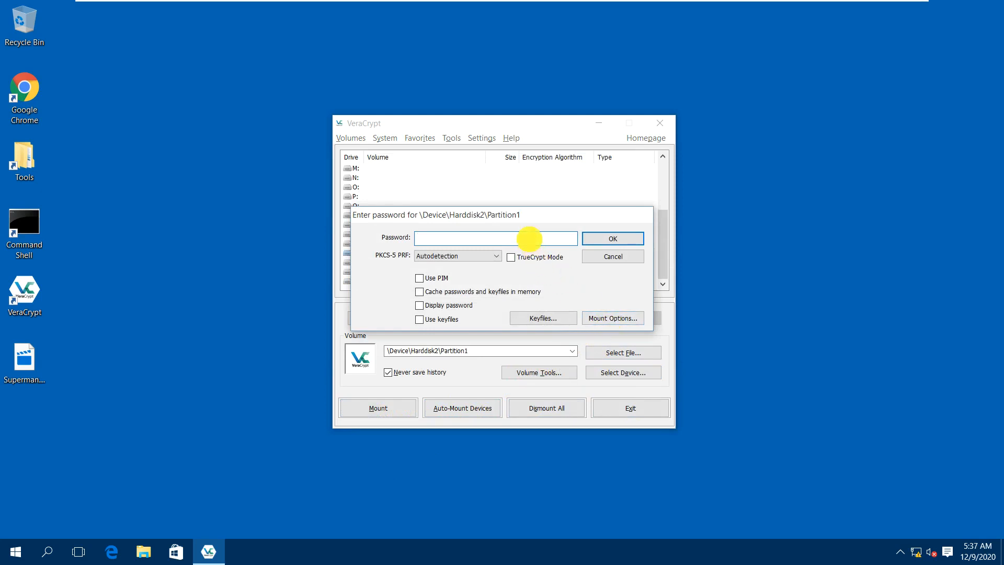
{"action": "type", "text": "••••••••••••••••••"}
{"action": "left_click", "coordinate": [463, 305]}
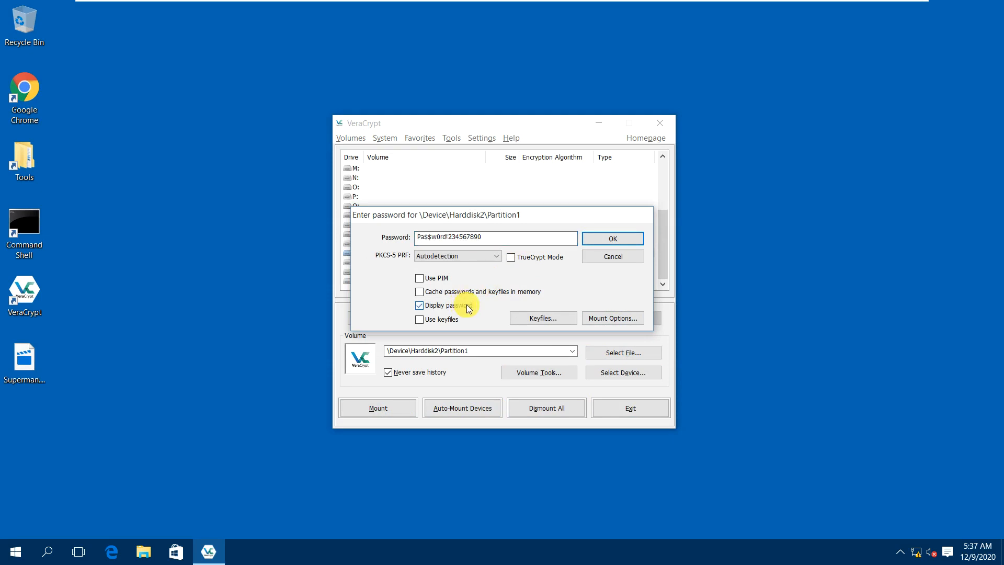
{"action": "left_click", "coordinate": [597, 317]}
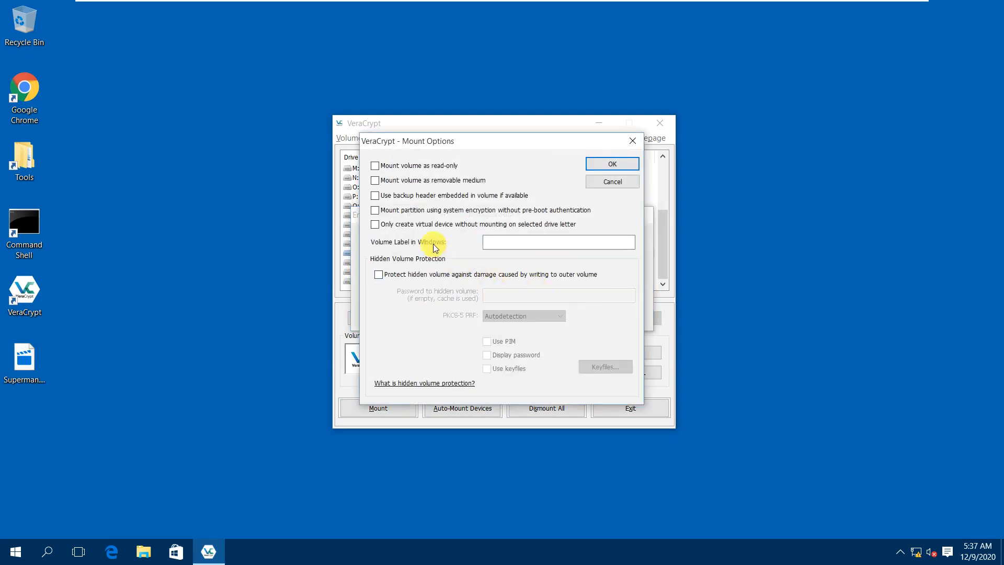
Enable Protect hidden volume with the hidden-volume password shown in plain text, then attempt the mount.
{"action": "left_click", "coordinate": [418, 276]}
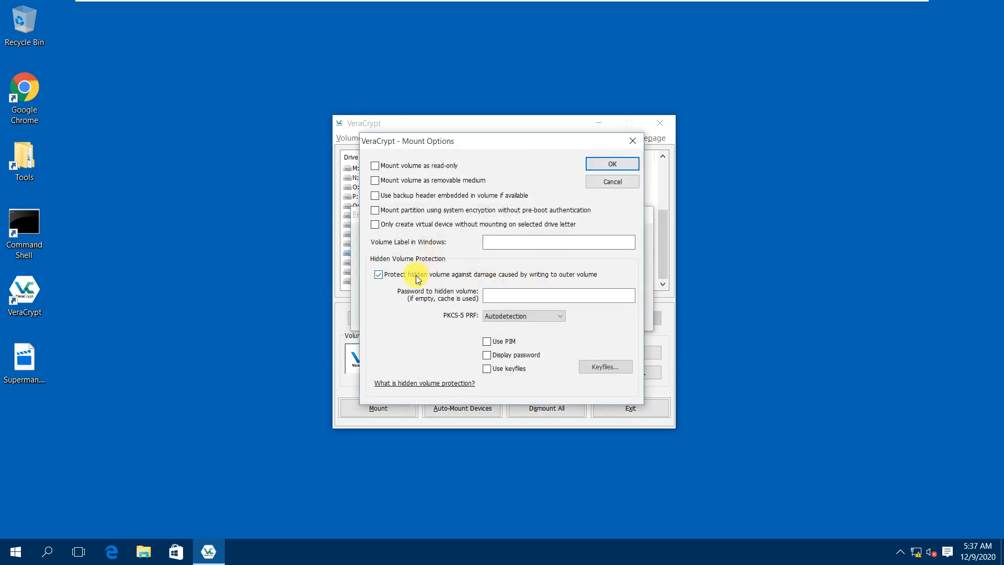
{"action": "left_click", "coordinate": [507, 302]}
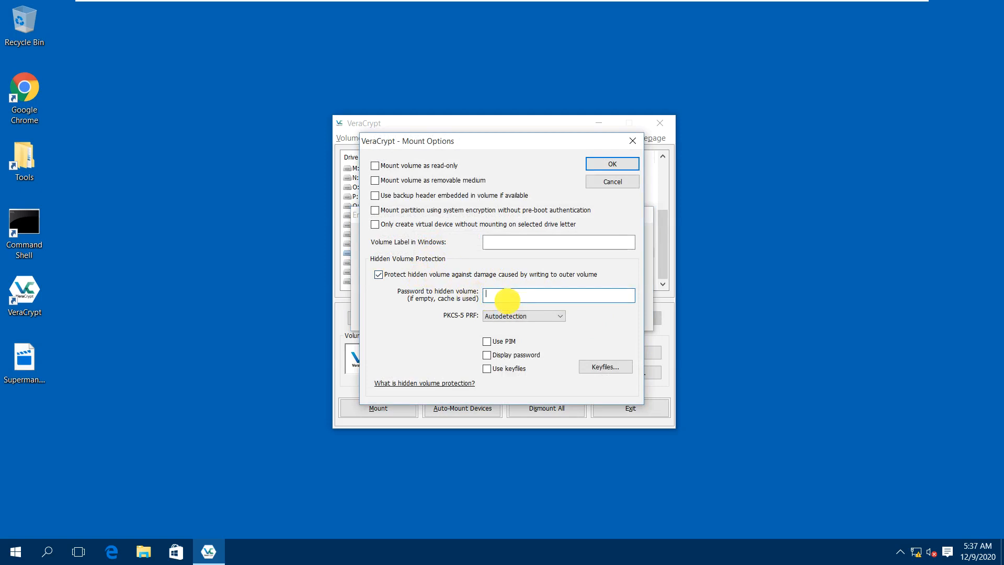
{"action": "type", "text": "passwordpassword12"}
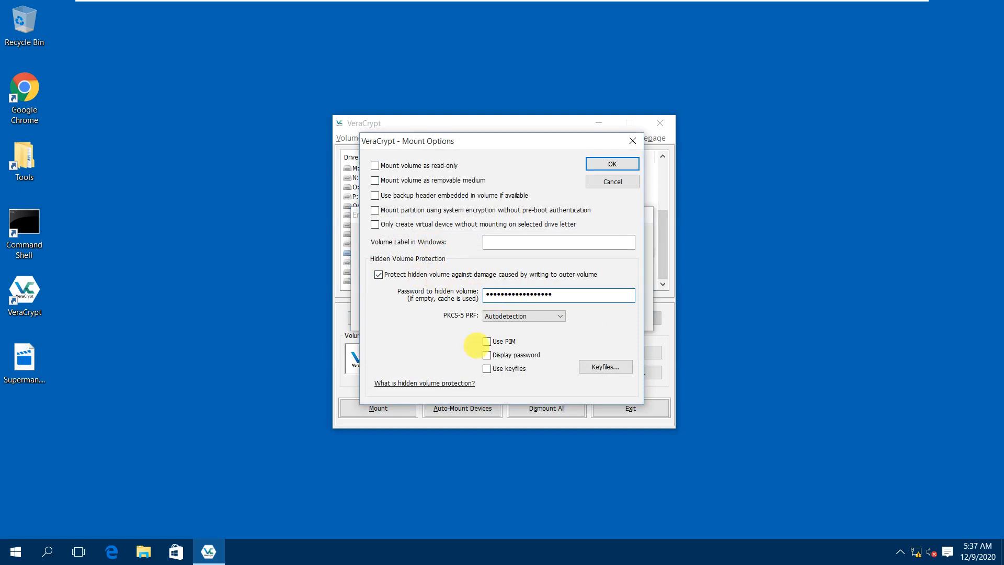
{"action": "left_click", "coordinate": [511, 355]}
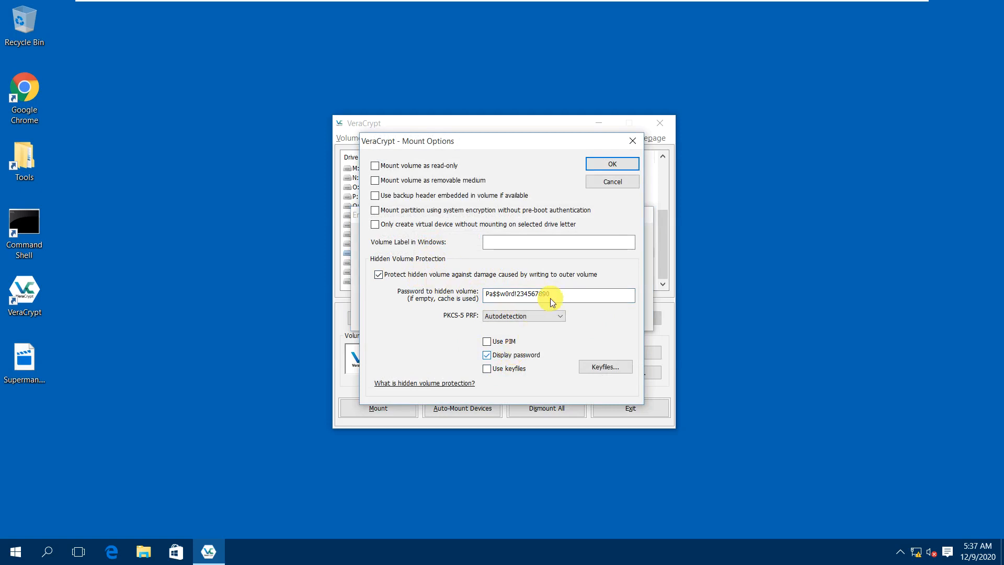
{"action": "left_click", "coordinate": [594, 164]}
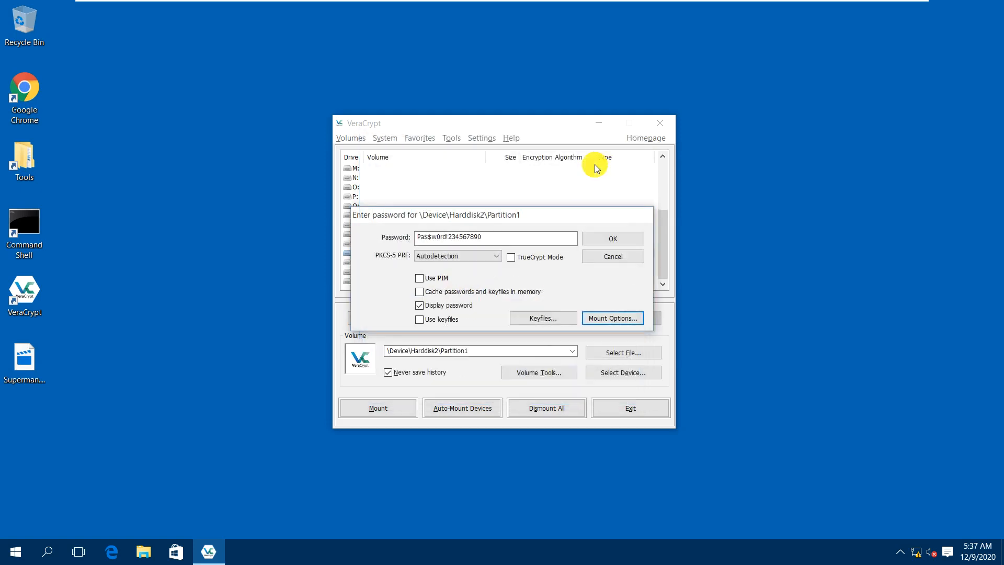
{"action": "left_click", "coordinate": [601, 242]}
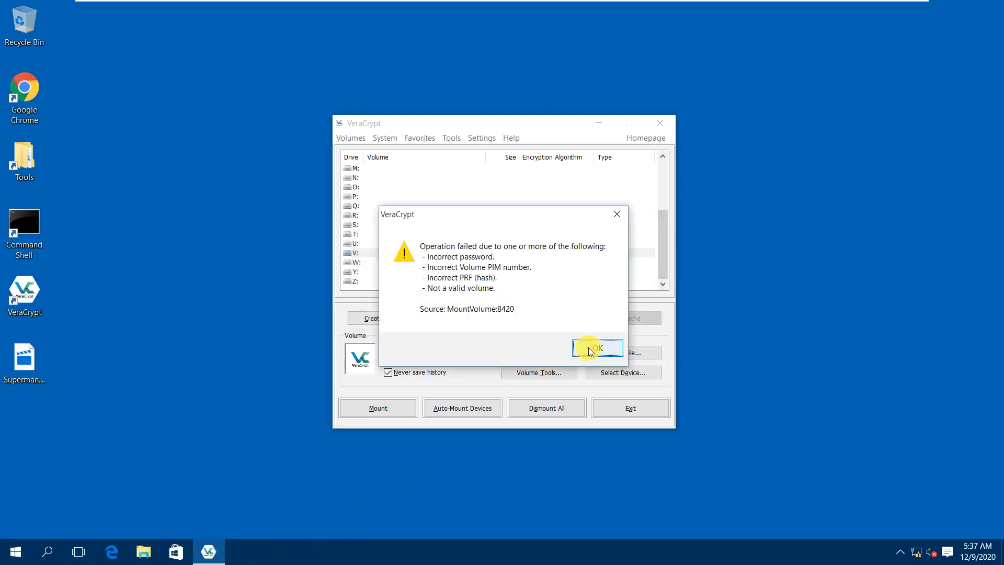
{"action": "left_click", "coordinate": [584, 349]}
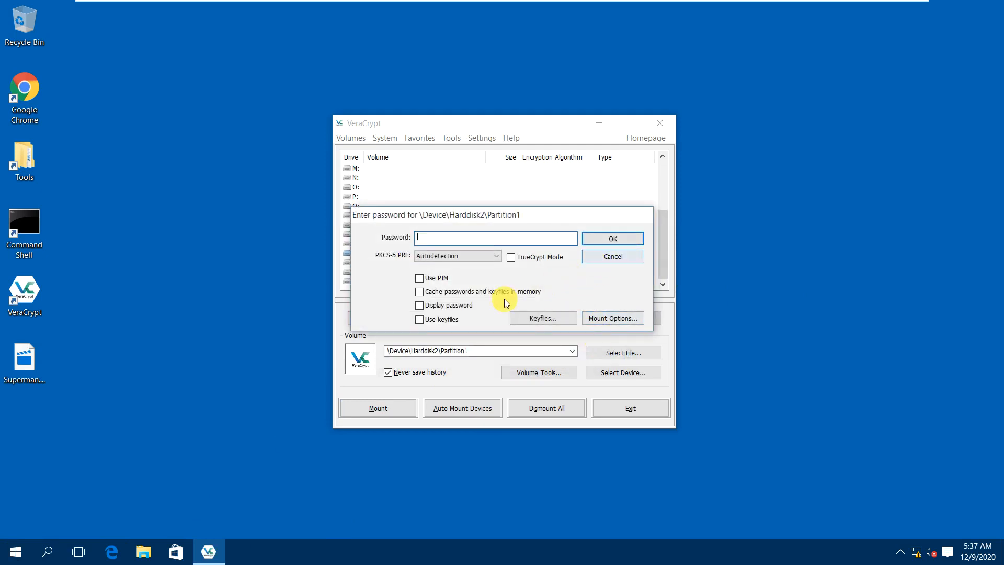
{"action": "left_click", "coordinate": [448, 306]}
{"action": "left_click", "coordinate": [458, 238]}
{"action": "type", "text": "Pa$$w0rd"}
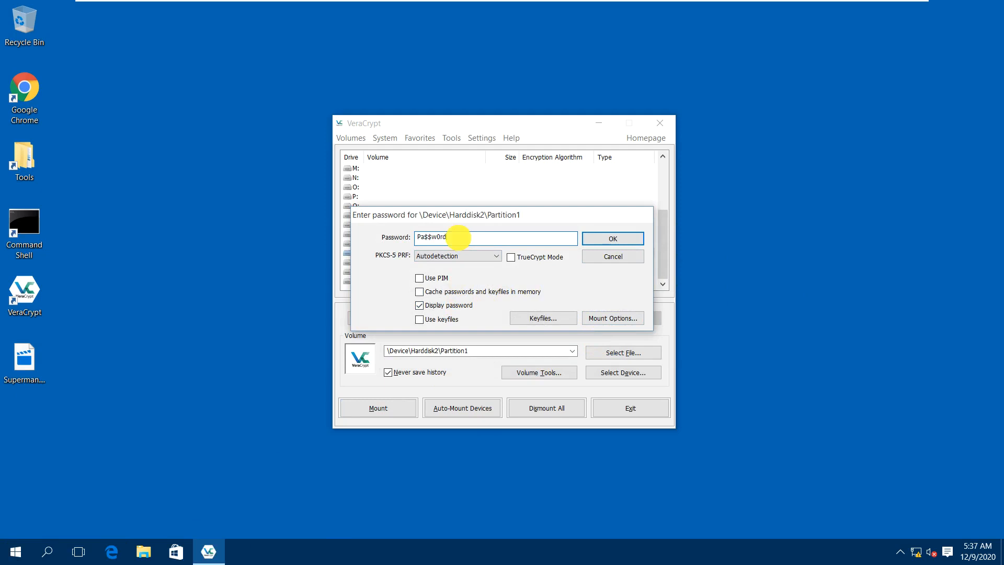
{"action": "type", "text": "1234567890"}
{"action": "double_click", "coordinate": [459, 238]}
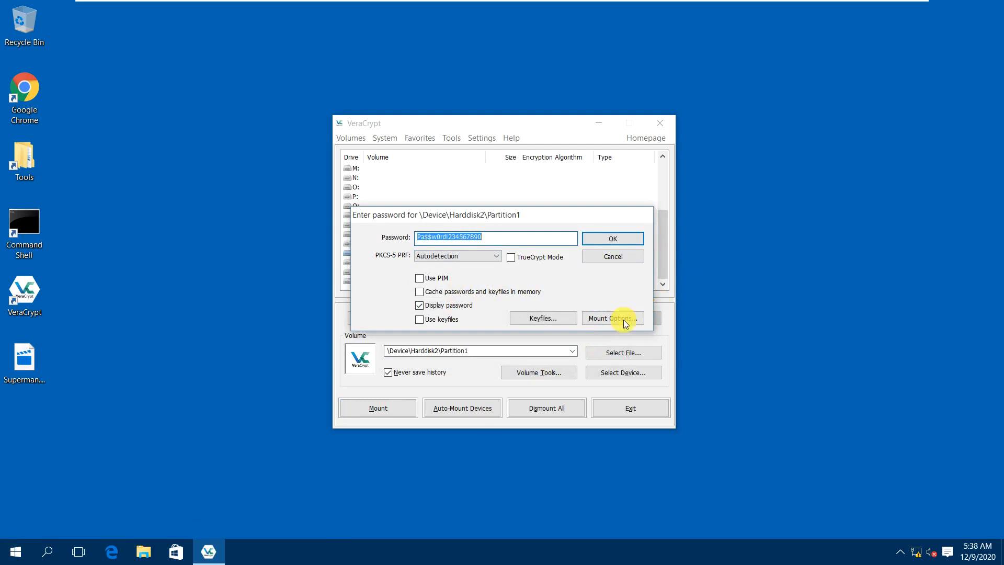
{"action": "left_click", "coordinate": [608, 318]}
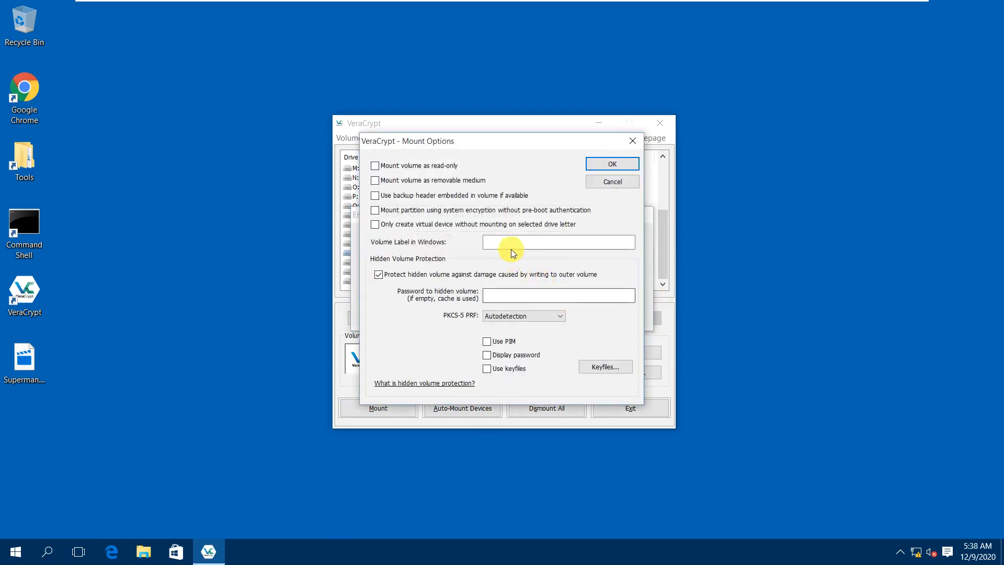
{"action": "left_click", "coordinate": [500, 290]}
{"action": "type", "text": "Pa$$w0rd1234567890"}
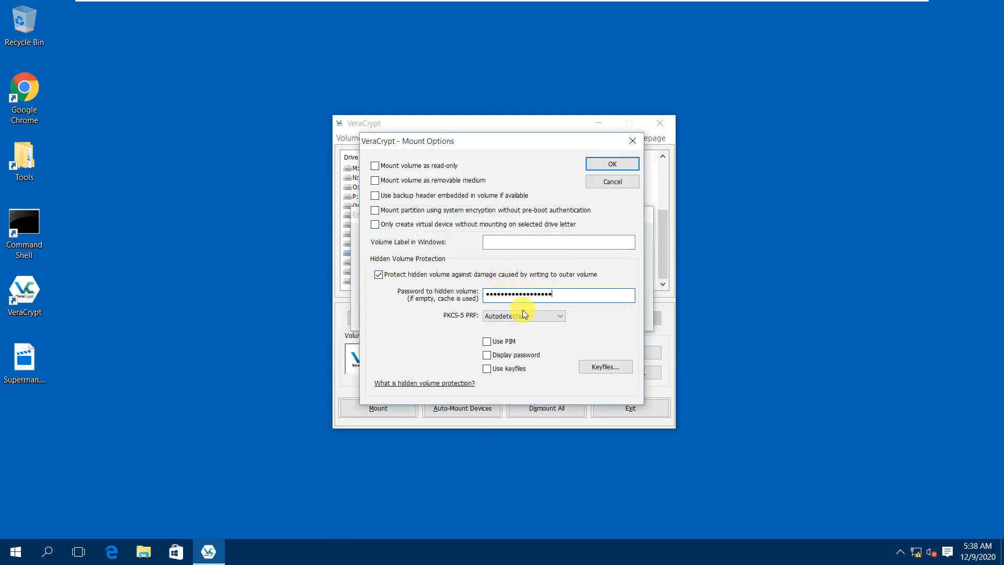
{"action": "left_click", "coordinate": [511, 355]}
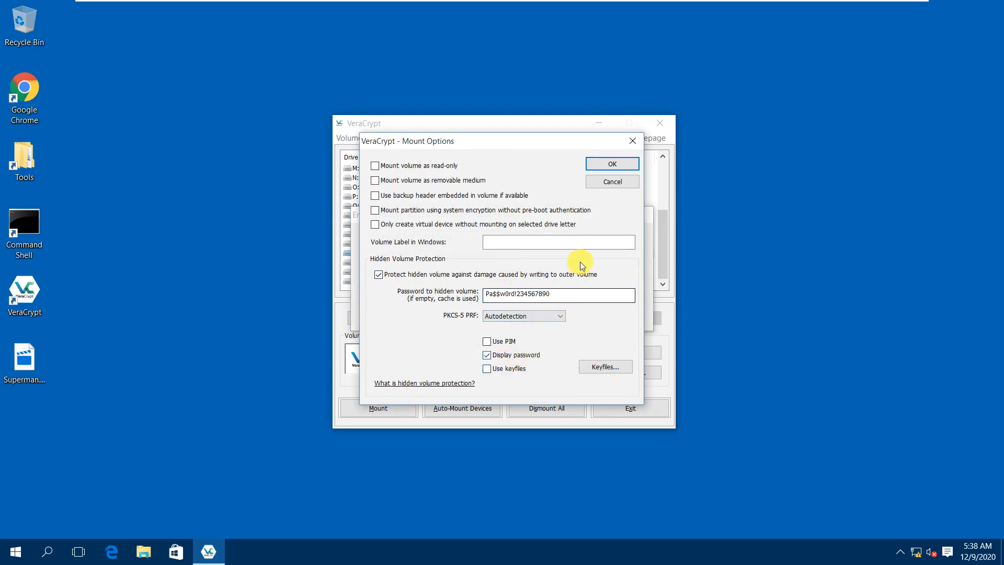
{"action": "left_click", "coordinate": [608, 164]}
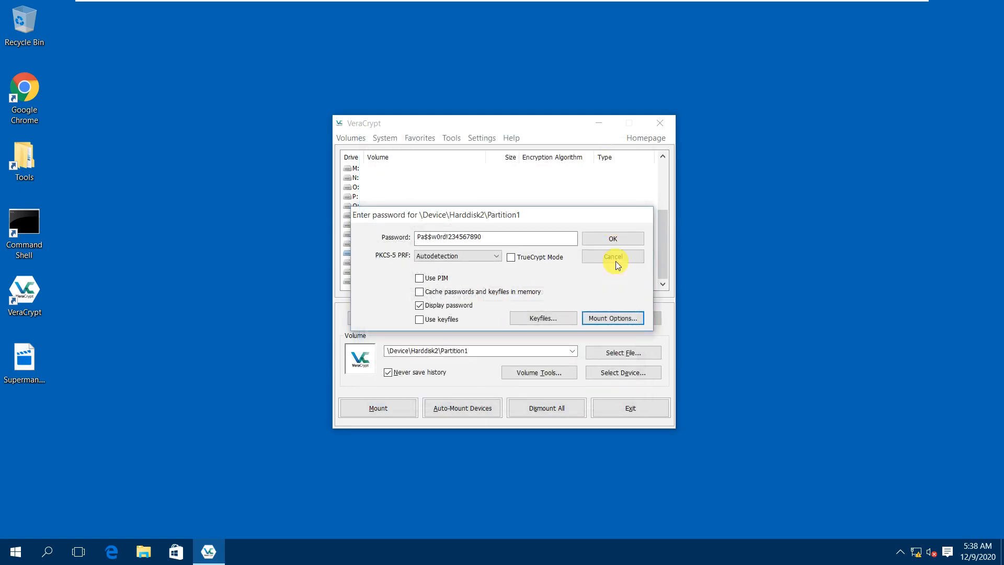
{"action": "left_click", "coordinate": [601, 240]}
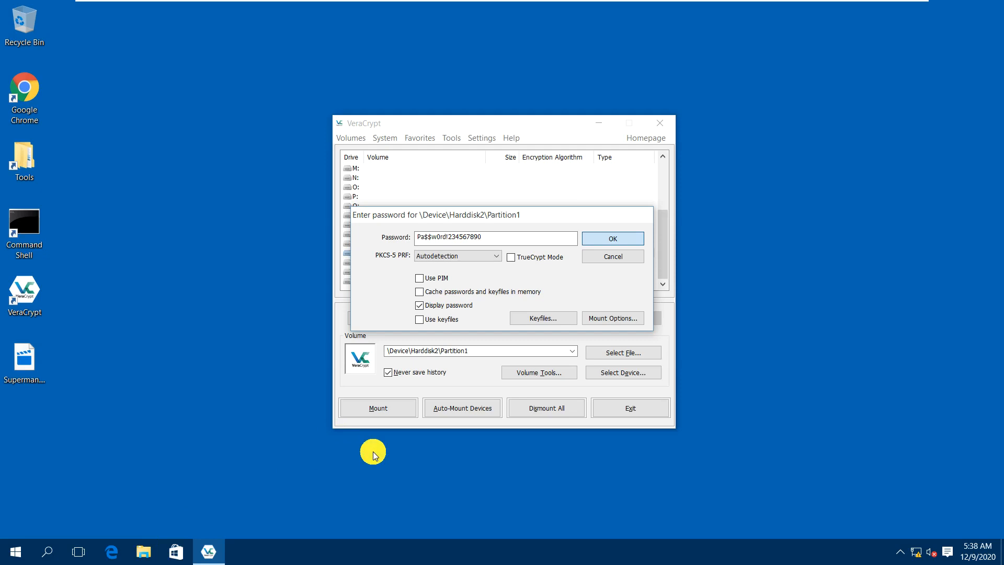
{"action": "key", "text": "Return"}
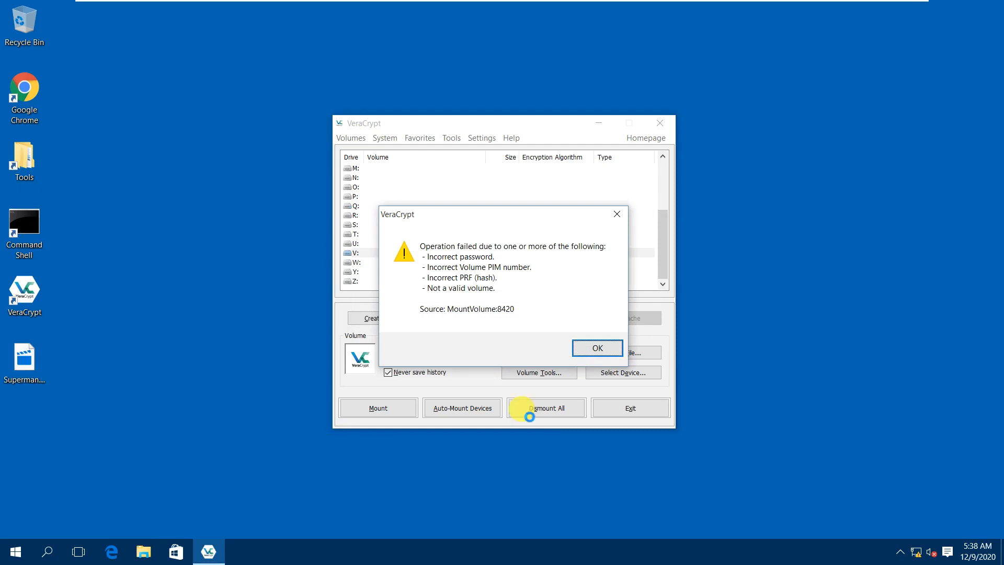
{"action": "left_click", "coordinate": [598, 349]}
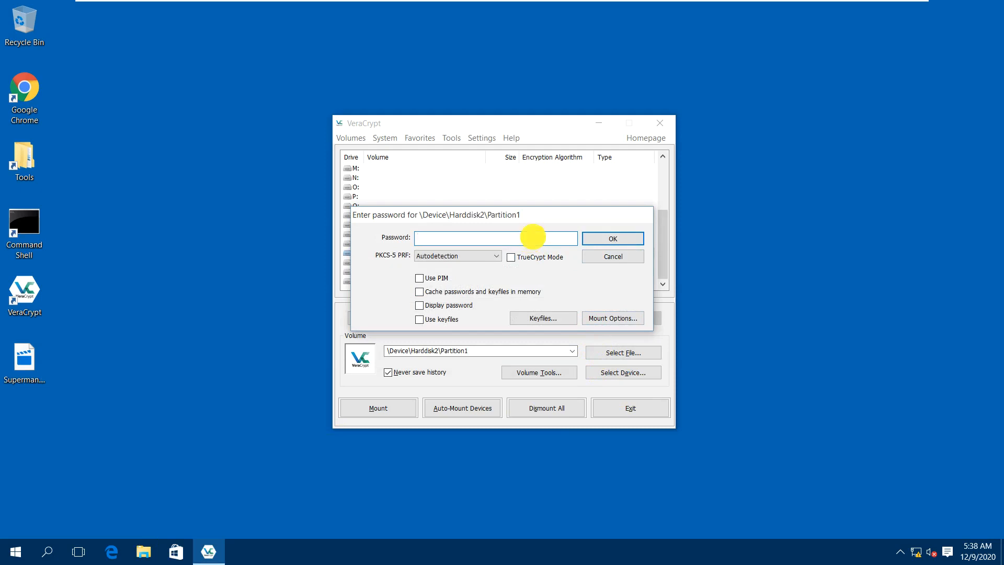
{"action": "type", "text": "•••••••••••••"}
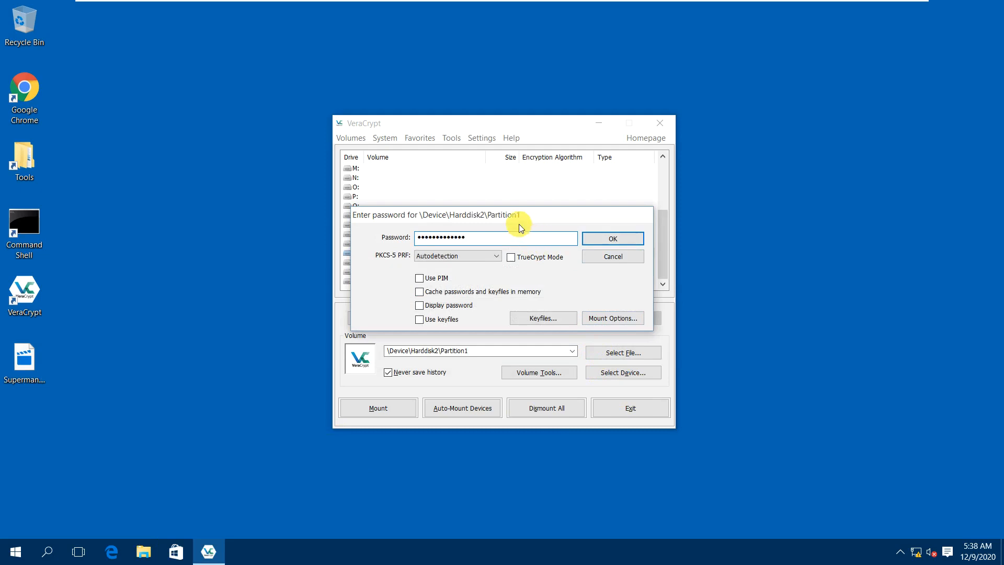
{"action": "left_click", "coordinate": [460, 305]}
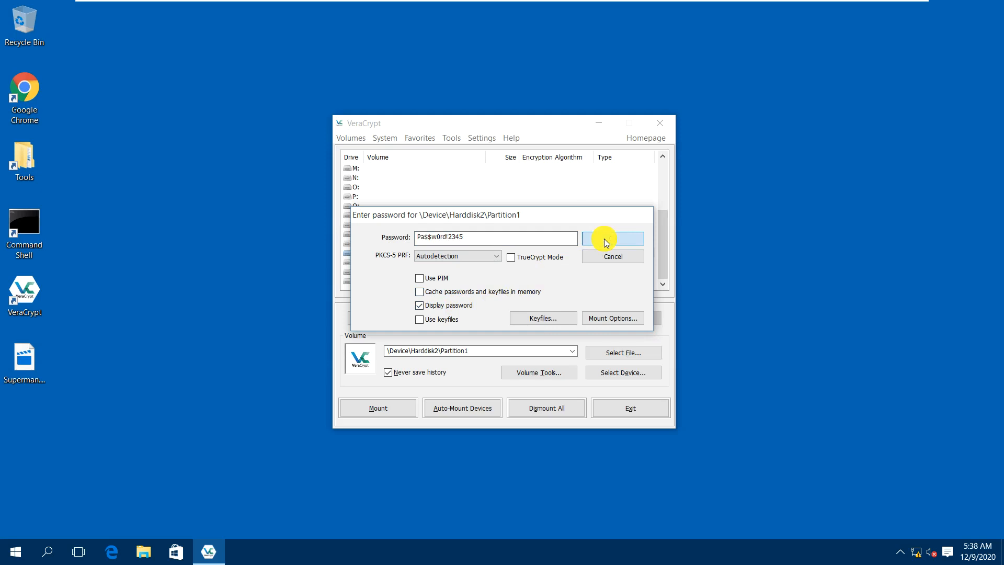
{"action": "left_click", "coordinate": [604, 238]}
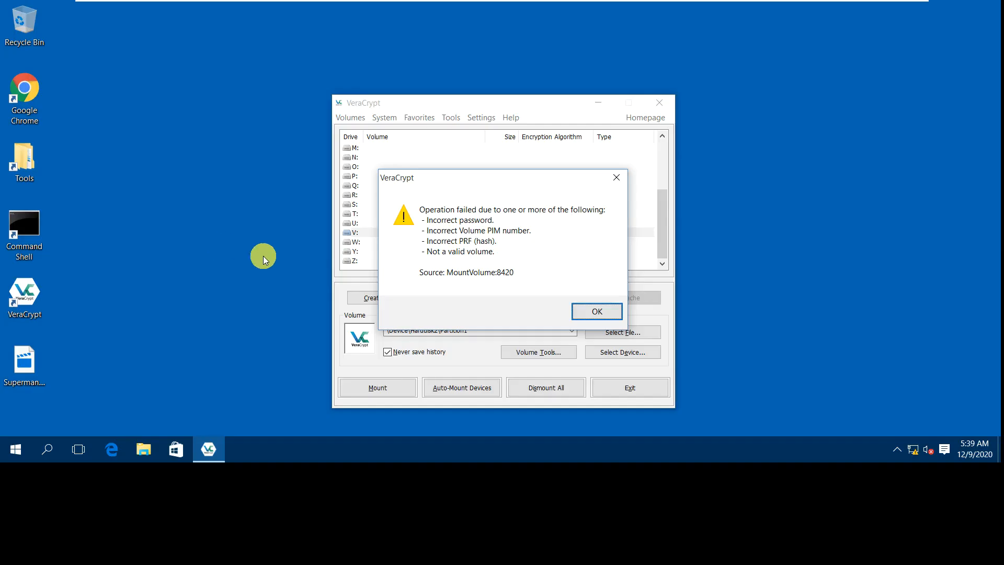
Retry the mount with a retyped password shown in plain text.
{"action": "left_click", "coordinate": [596, 311]}
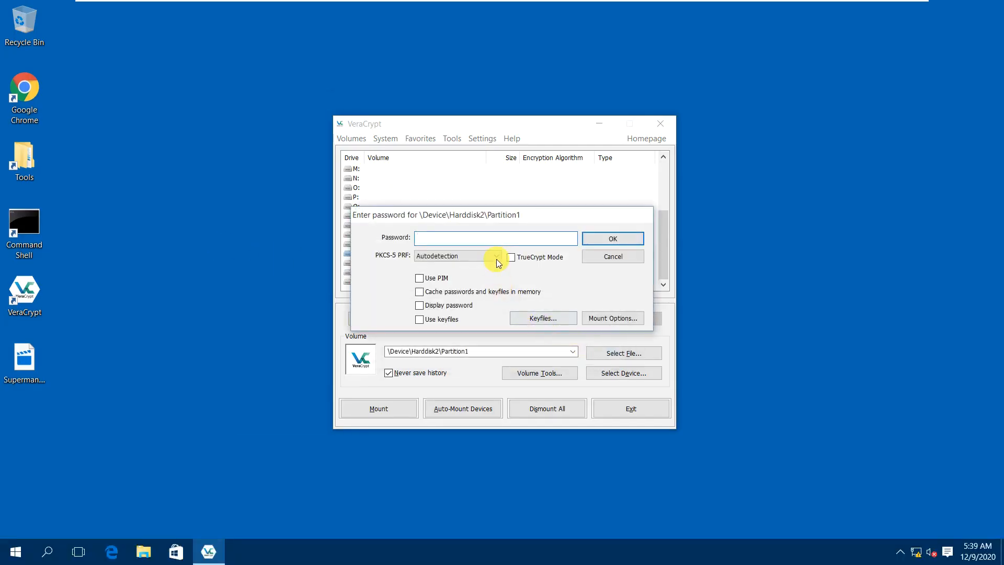
{"action": "left_click", "coordinate": [442, 306]}
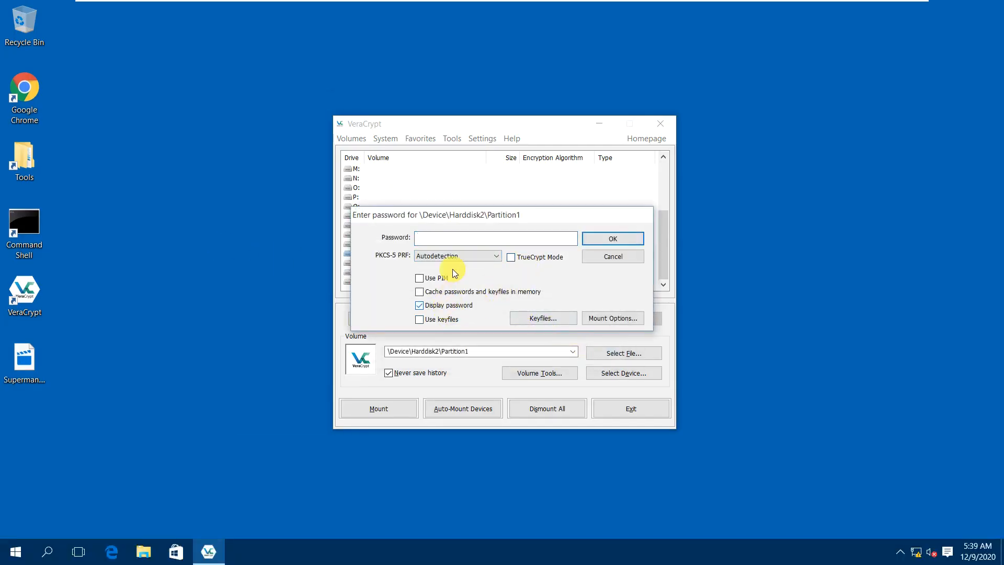
{"action": "left_click", "coordinate": [444, 238]}
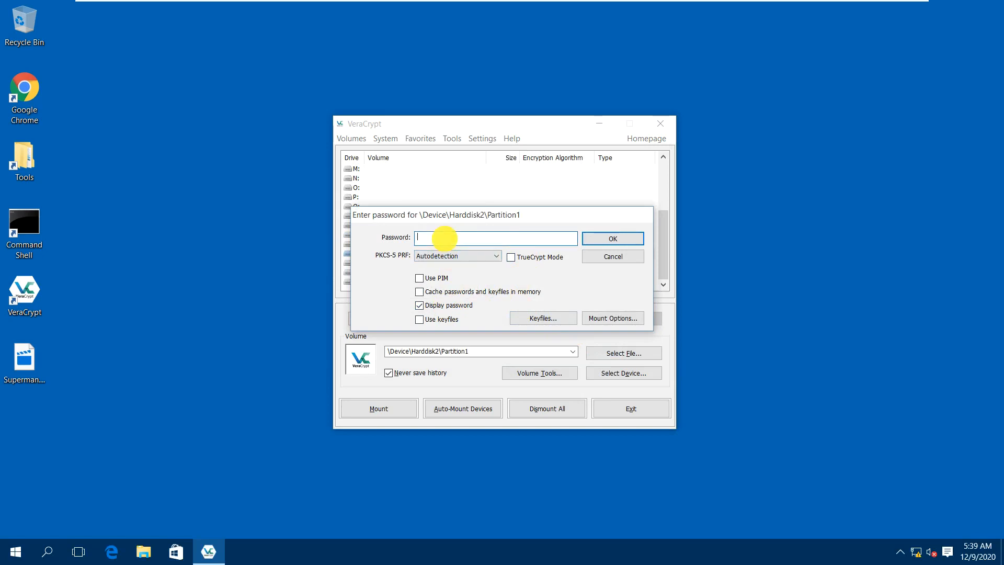
{"action": "type", "text": "Pa$$w0rd12345"}
{"action": "double_click", "coordinate": [464, 238]}
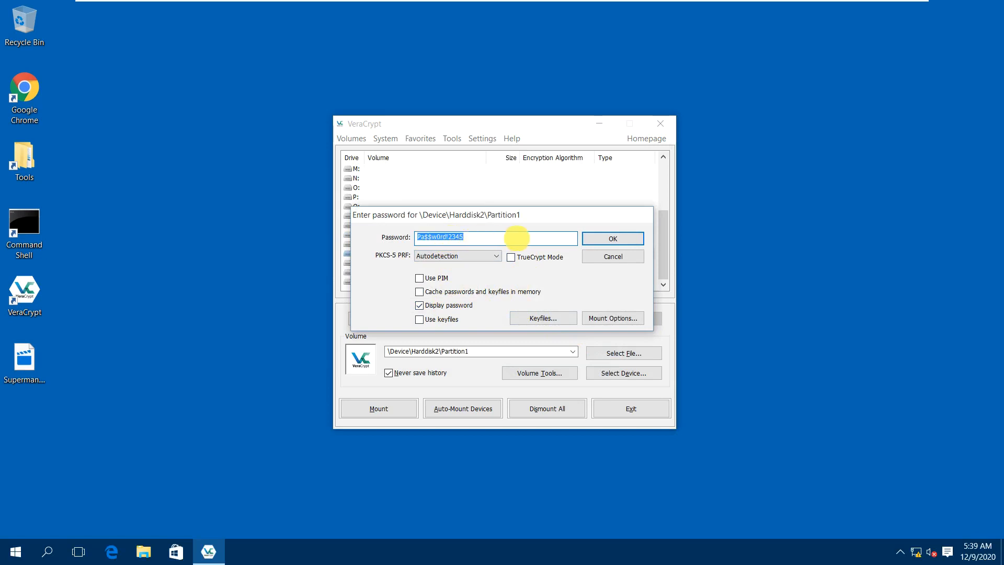
{"action": "left_click", "coordinate": [597, 238]}
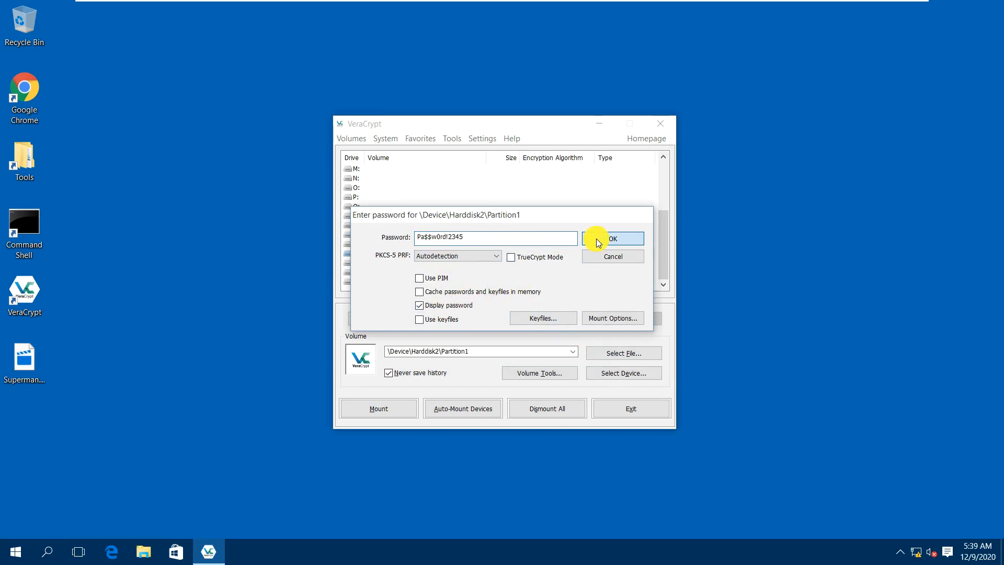
{"action": "left_click", "coordinate": [596, 239]}
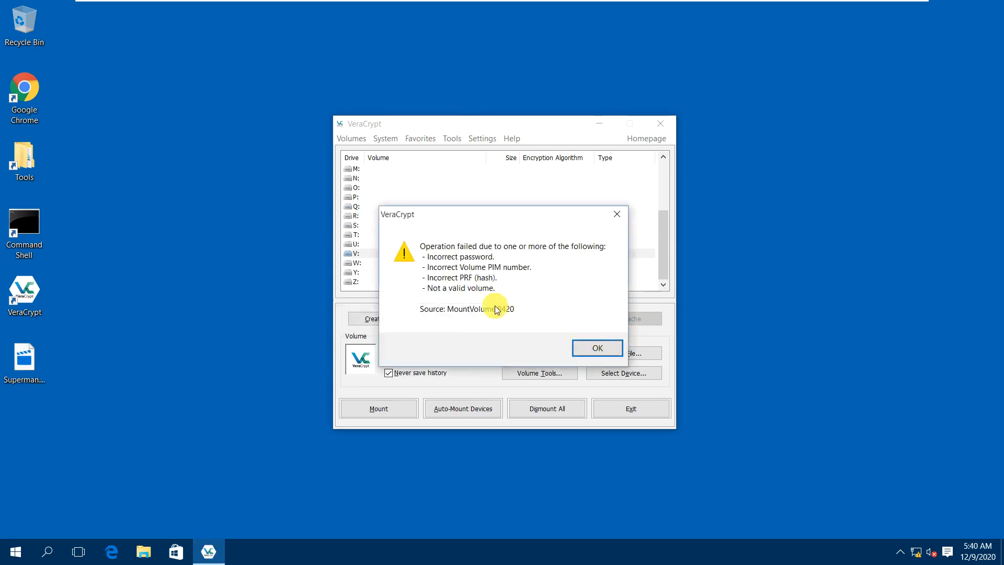
Dismiss the failure, cancel the password prompt, quit VeraCrypt and relaunch it from the desktop shortcut.
{"action": "left_click", "coordinate": [608, 347]}
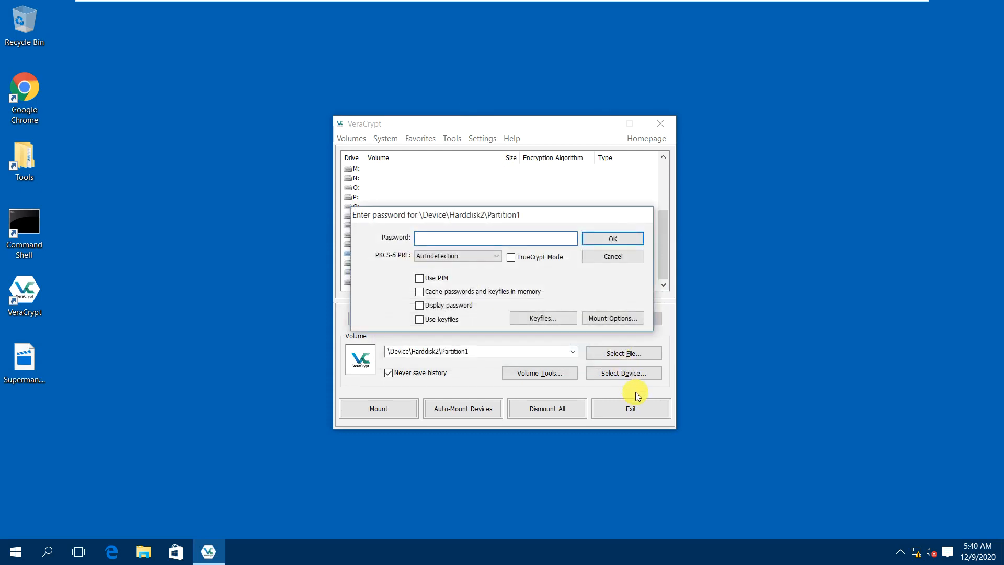
{"action": "left_click", "coordinate": [609, 257]}
{"action": "left_click", "coordinate": [631, 407]}
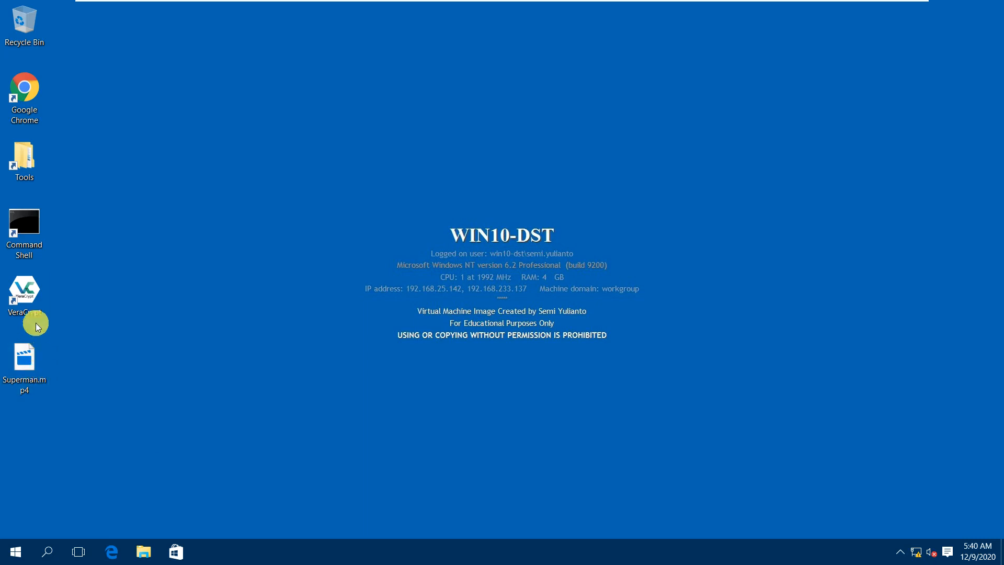
{"action": "double_click", "coordinate": [36, 304]}
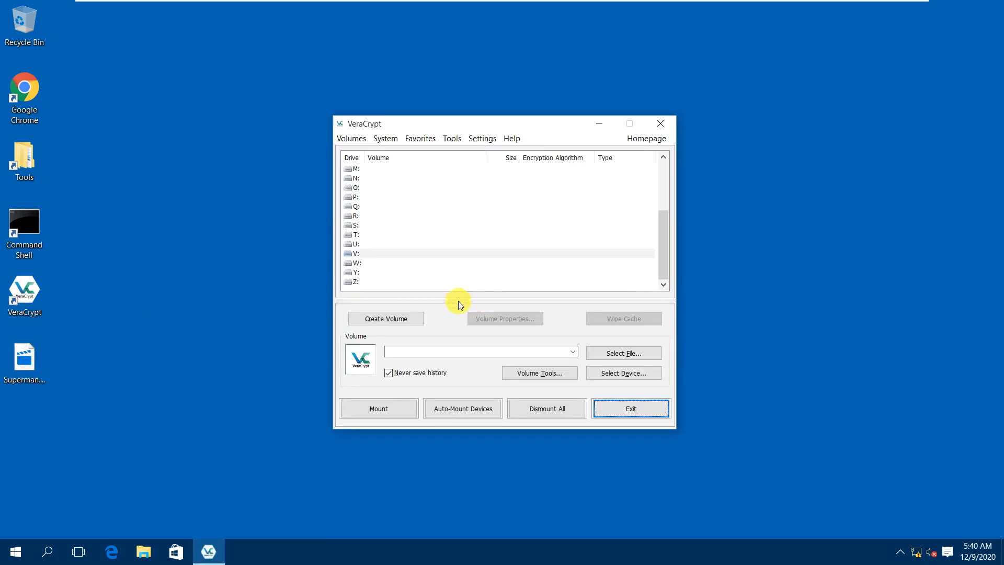
Pick drive letter Z: and select Harddisk2 Partition1 as the volume.
{"action": "left_click", "coordinate": [366, 282]}
{"action": "left_click", "coordinate": [626, 375]}
{"action": "left_click", "coordinate": [413, 267]}
{"action": "double_click", "coordinate": [413, 268]}
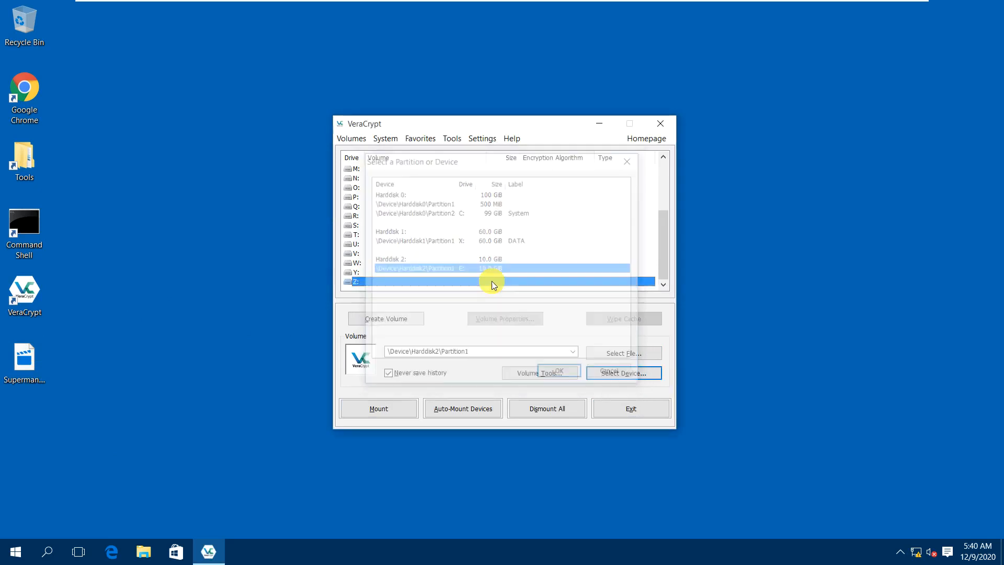
Bring up the password prompt and enter the outer volume password with Display password ticked.
{"action": "left_click", "coordinate": [448, 409]}
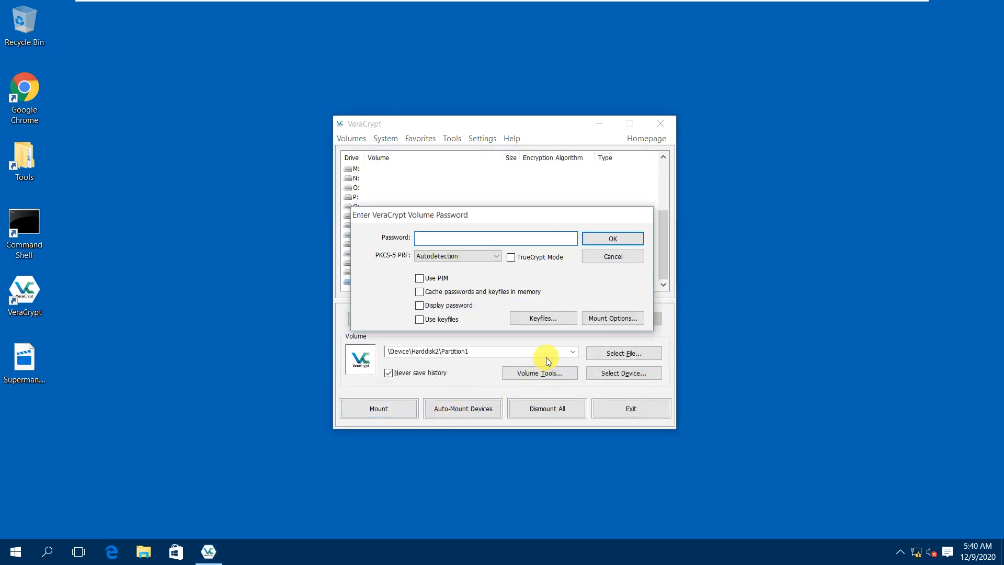
{"action": "left_click", "coordinate": [451, 310]}
{"action": "left_click", "coordinate": [450, 237]}
{"action": "type", "text": "Pa$$w0rd"}
Mount the 10.0 GB outer volume on Z:, view its Test.txt in Explorer, then select Y:.
{"action": "left_click", "coordinate": [607, 244]}
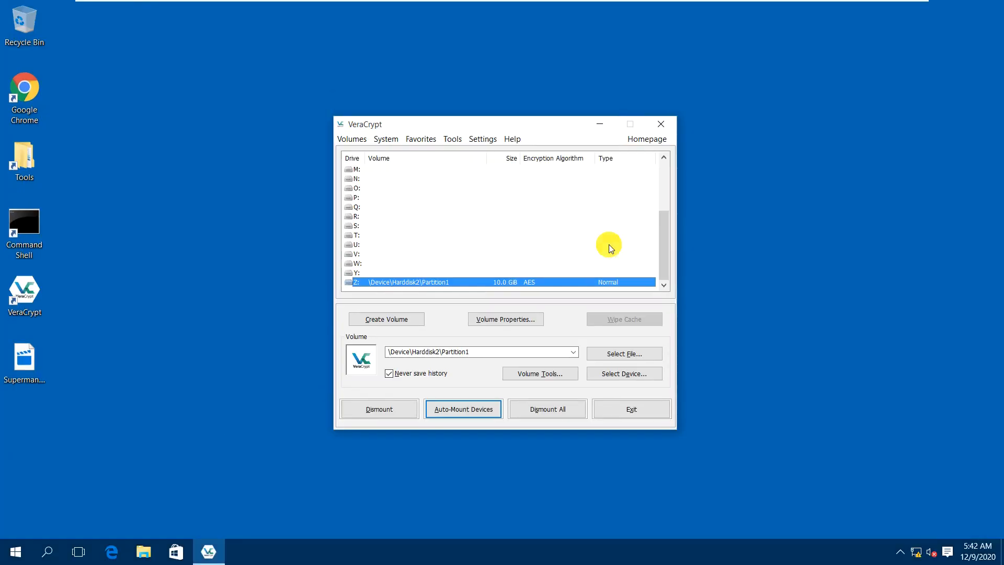
{"action": "right_click", "coordinate": [510, 283]}
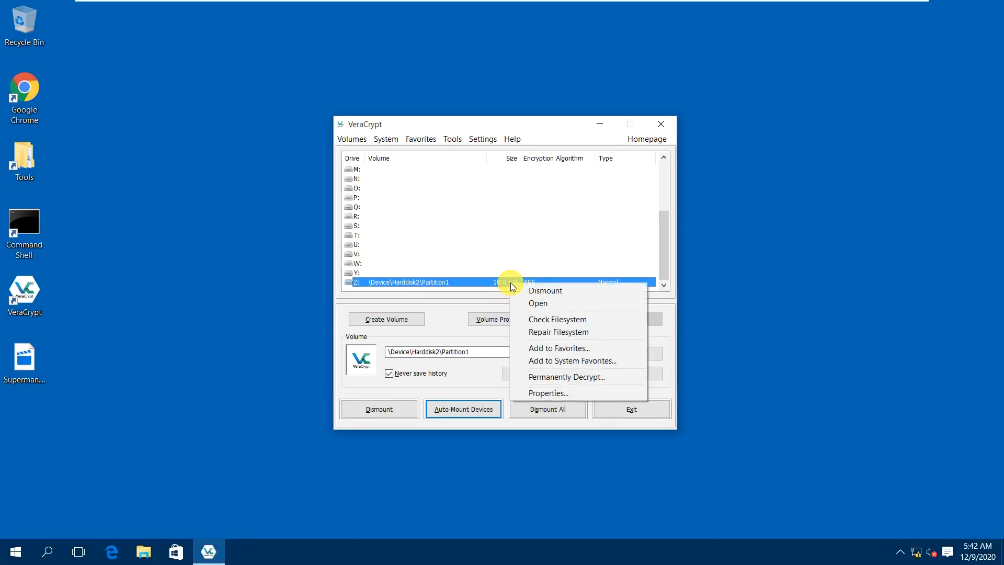
{"action": "left_click", "coordinate": [533, 301]}
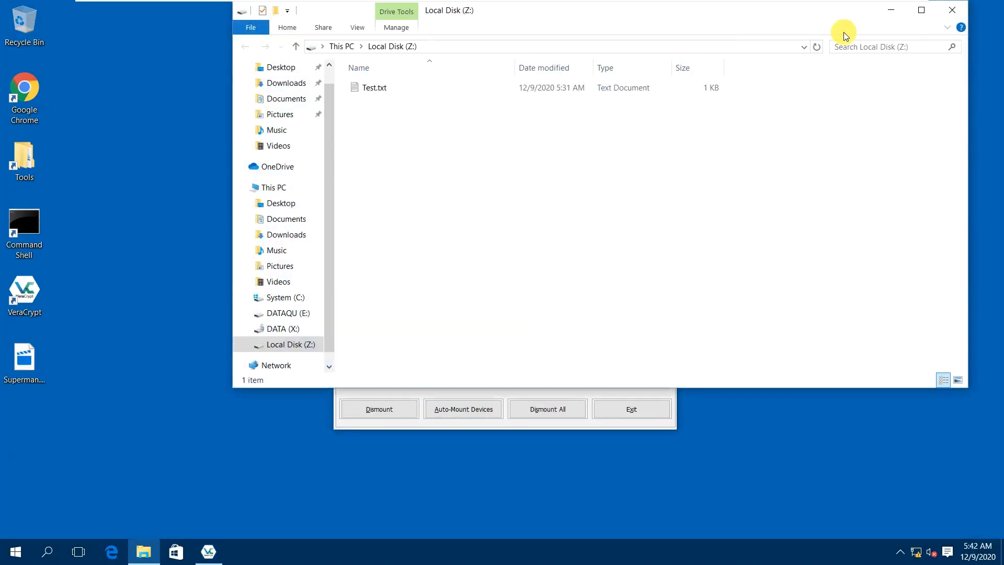
{"action": "left_click", "coordinate": [951, 10]}
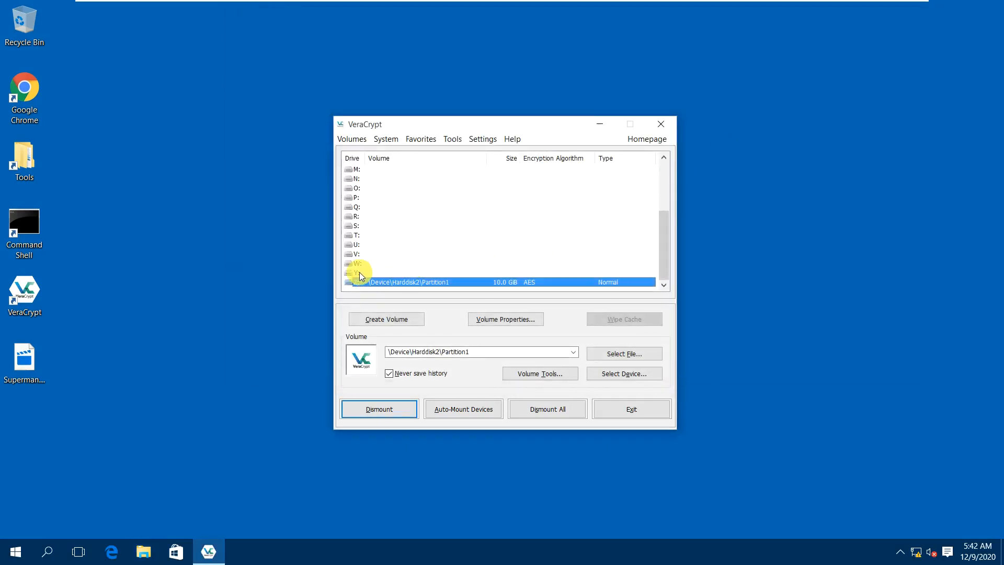
{"action": "left_click", "coordinate": [366, 272]}
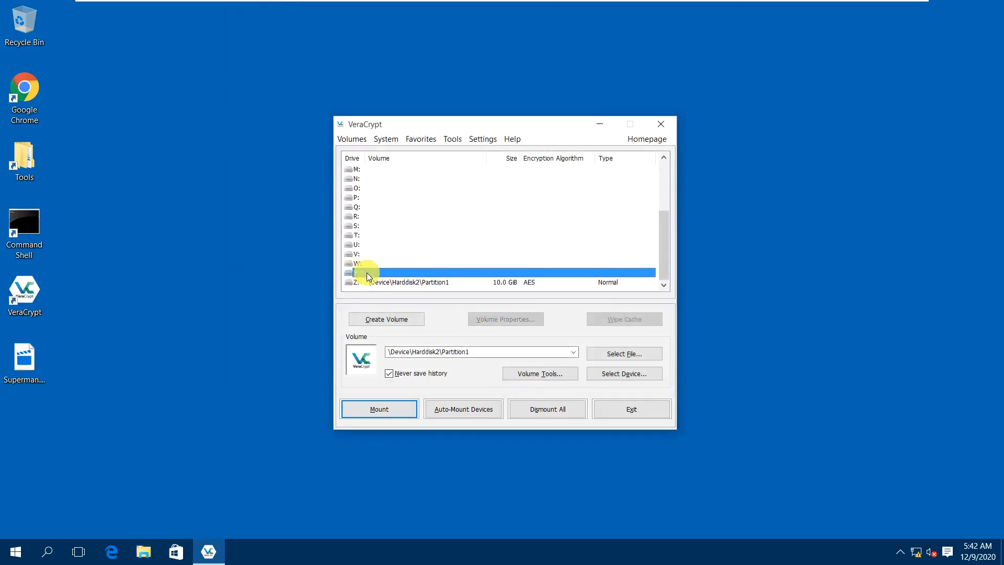
Mount Harddisk2 Partition1 onto Y: using the hidden volume's password, shown in plain text.
{"action": "left_click", "coordinate": [631, 375]}
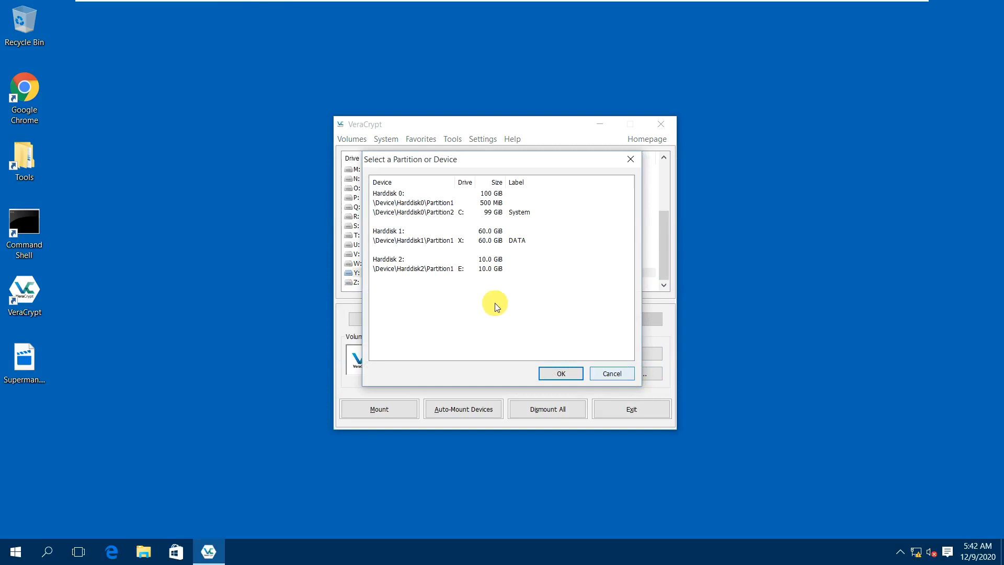
{"action": "left_click", "coordinate": [436, 271]}
{"action": "left_click", "coordinate": [579, 375]}
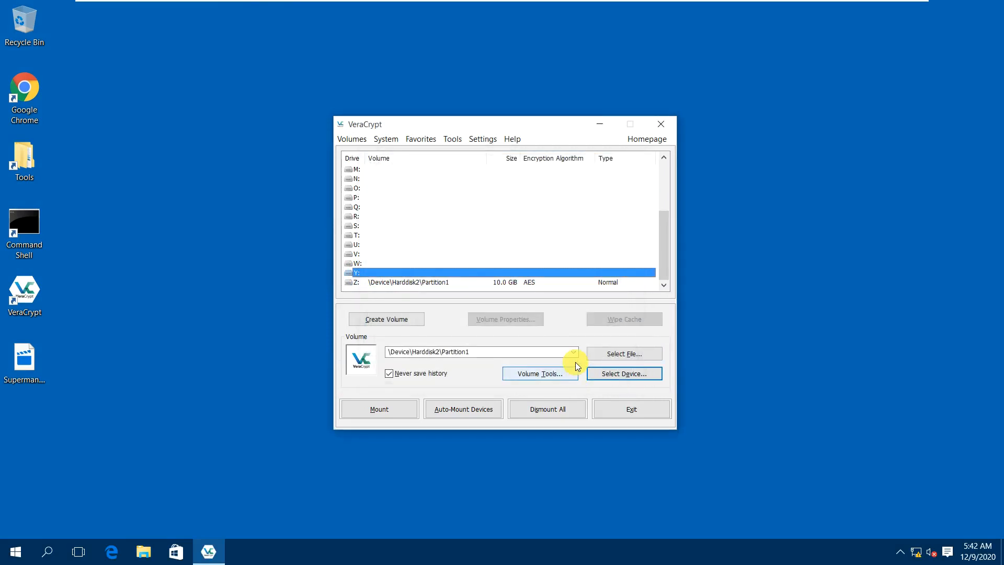
{"action": "left_click", "coordinate": [446, 412]}
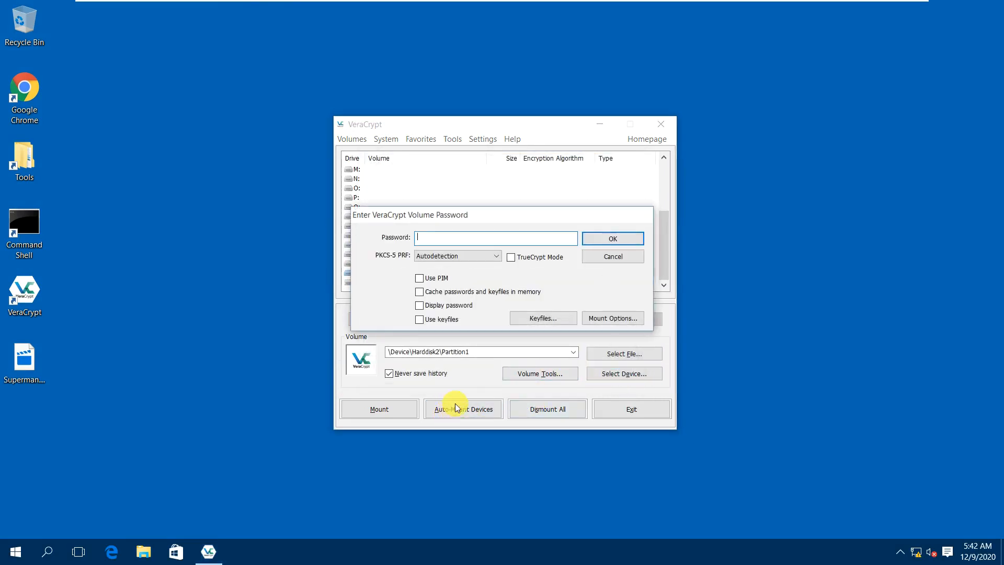
{"action": "type", "text": "12"}
{"action": "left_click", "coordinate": [444, 309]}
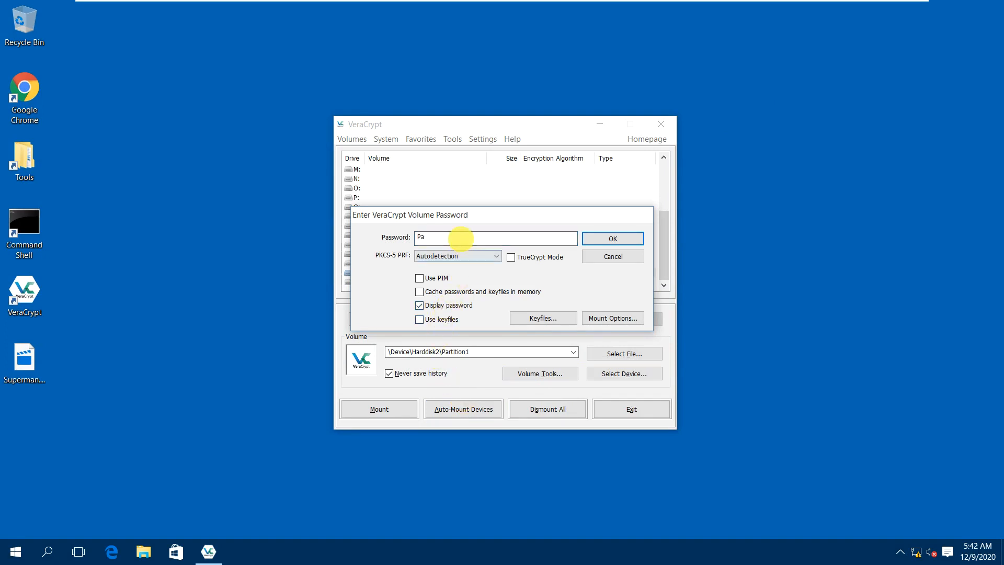
{"action": "key", "text": "BackSpace"}
{"action": "type", "text": "Pa$$w0rd!2345"}
{"action": "left_click", "coordinate": [613, 238]}
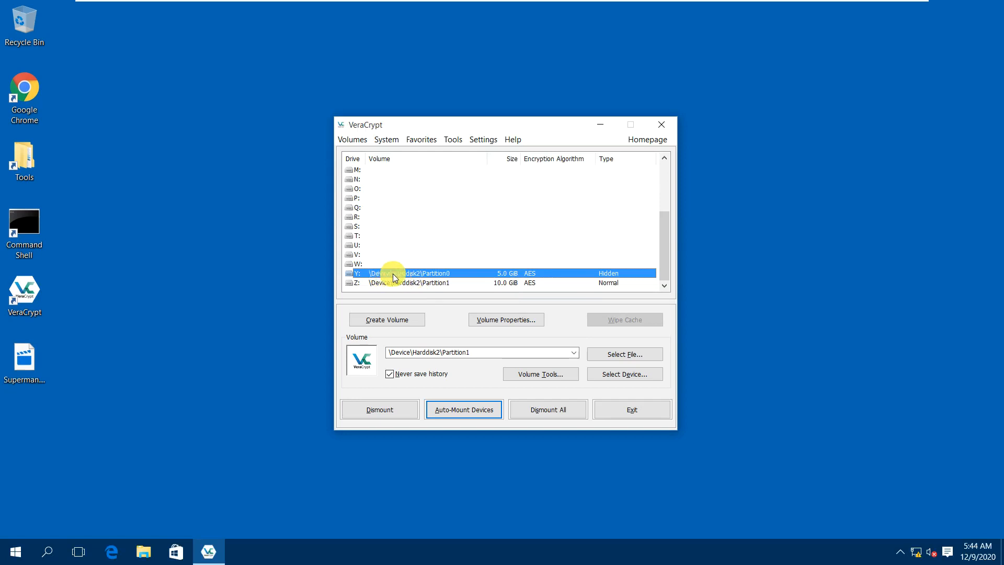
{"action": "right_click", "coordinate": [438, 276]}
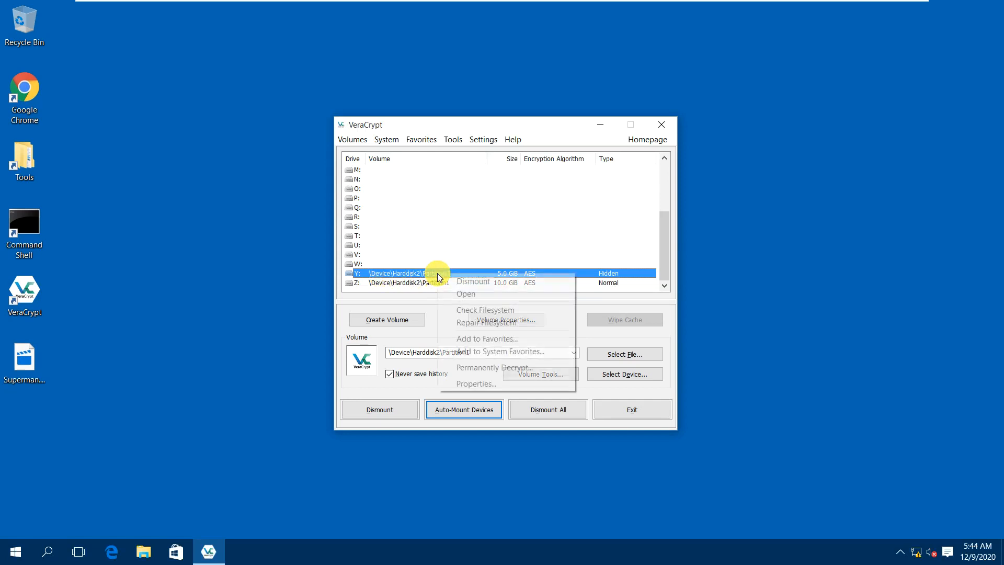
{"action": "left_click", "coordinate": [462, 293]}
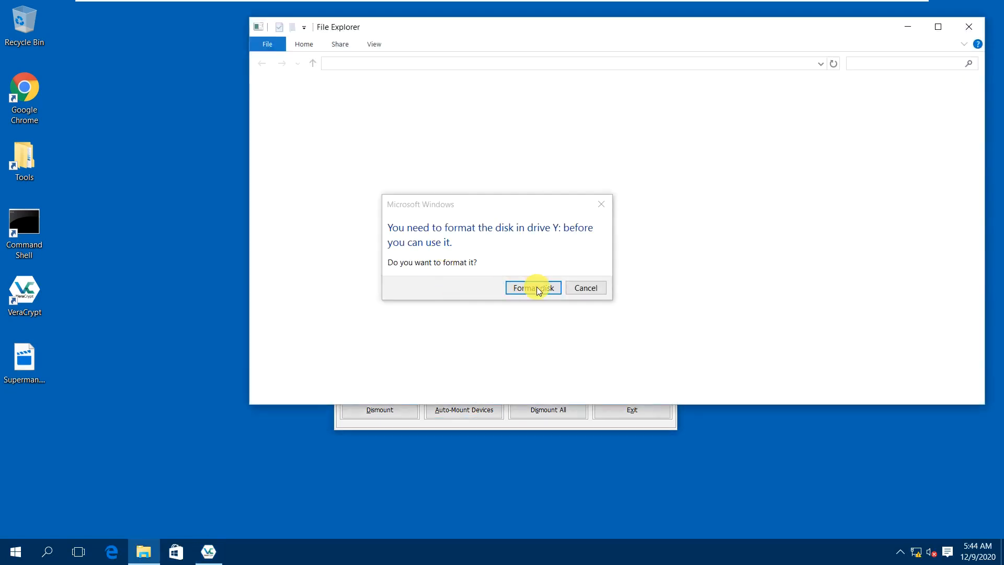
{"action": "left_click", "coordinate": [580, 294]}
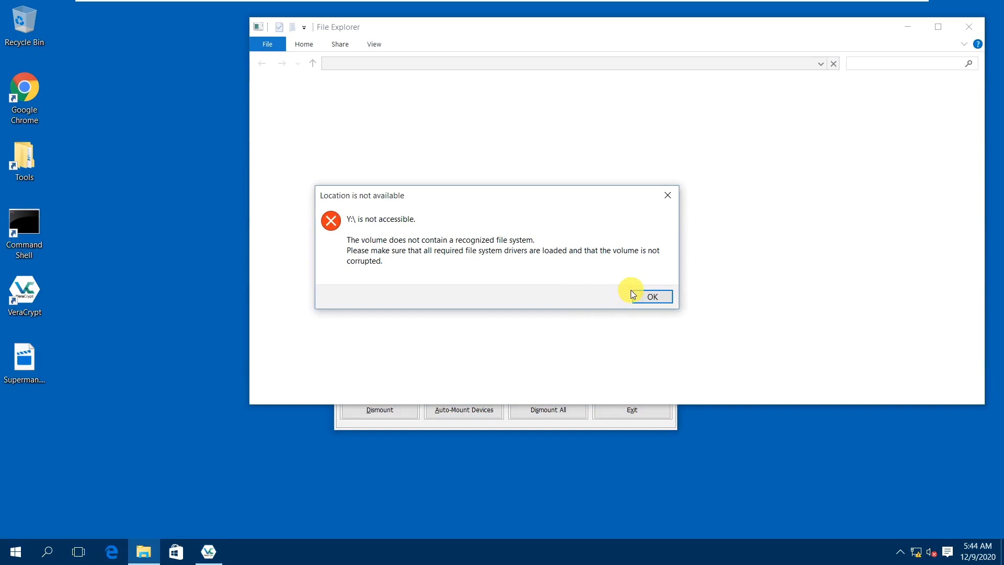
{"action": "left_click", "coordinate": [649, 297]}
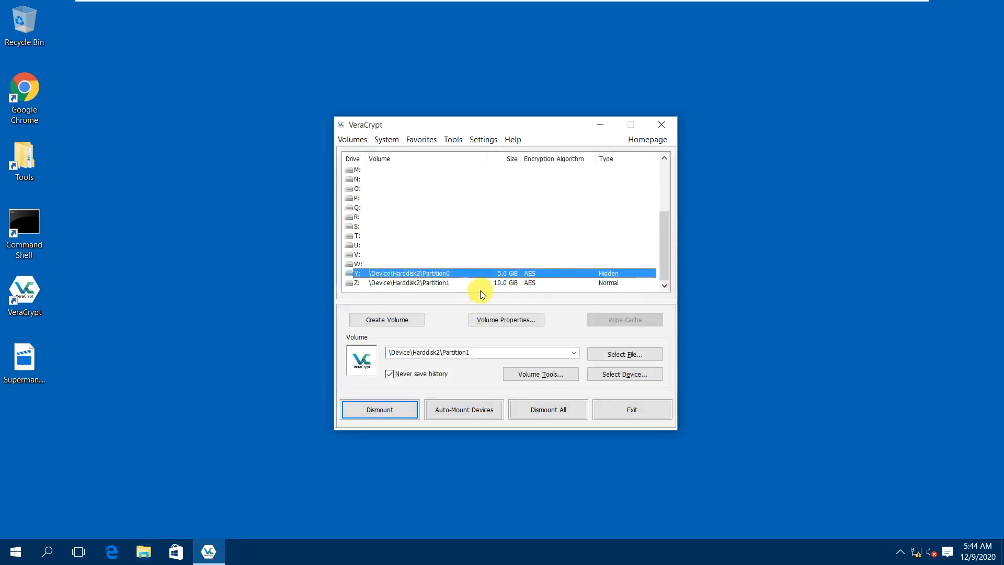
{"action": "left_click", "coordinate": [444, 282]}
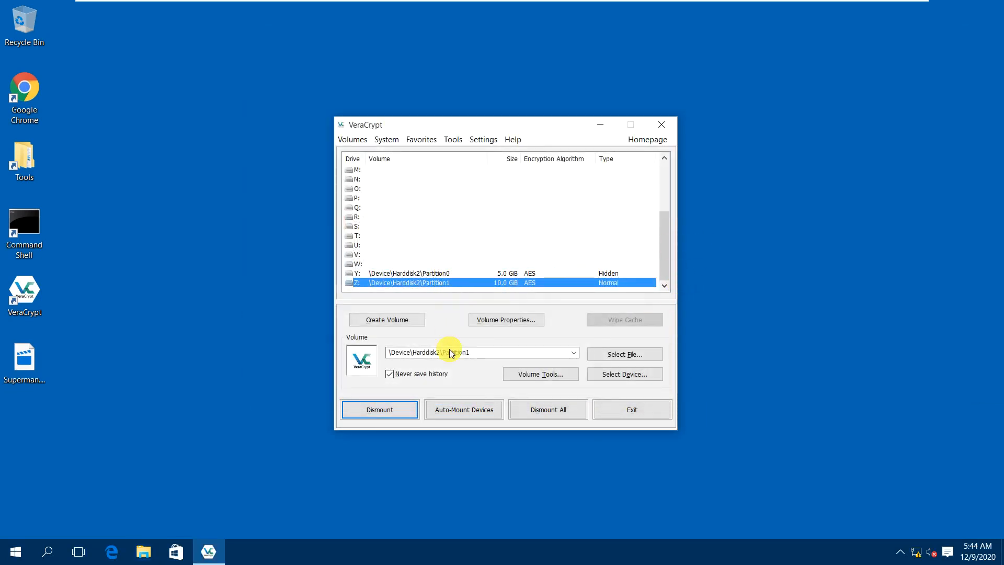
Dismount the normal Z: and hidden Y: volumes, then right-click the empty Z: letter.
{"action": "left_click", "coordinate": [379, 415]}
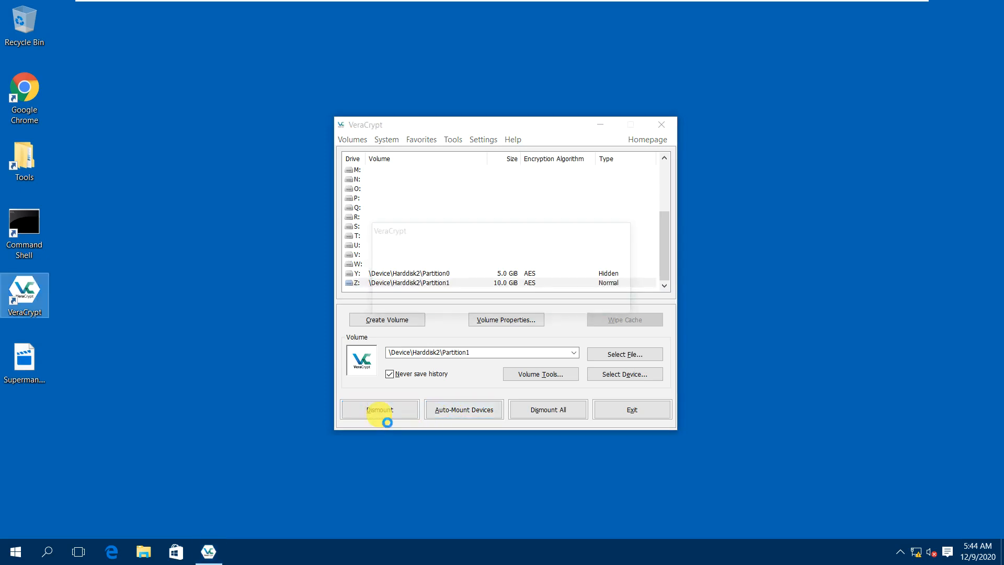
{"action": "left_click", "coordinate": [399, 273]}
{"action": "right_click", "coordinate": [399, 272]}
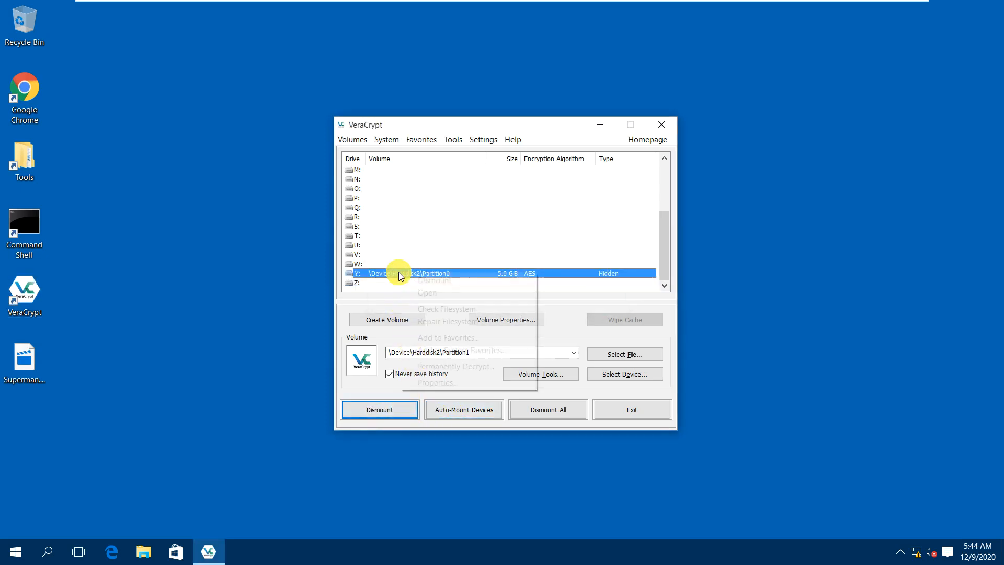
{"action": "left_click", "coordinate": [427, 281]}
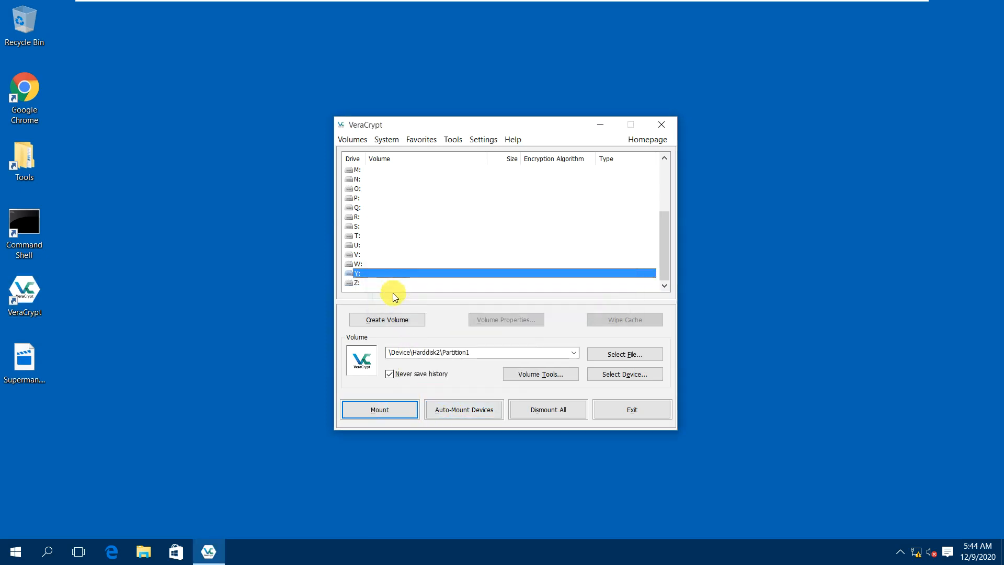
{"action": "left_click", "coordinate": [366, 282]}
{"action": "right_click", "coordinate": [365, 284]}
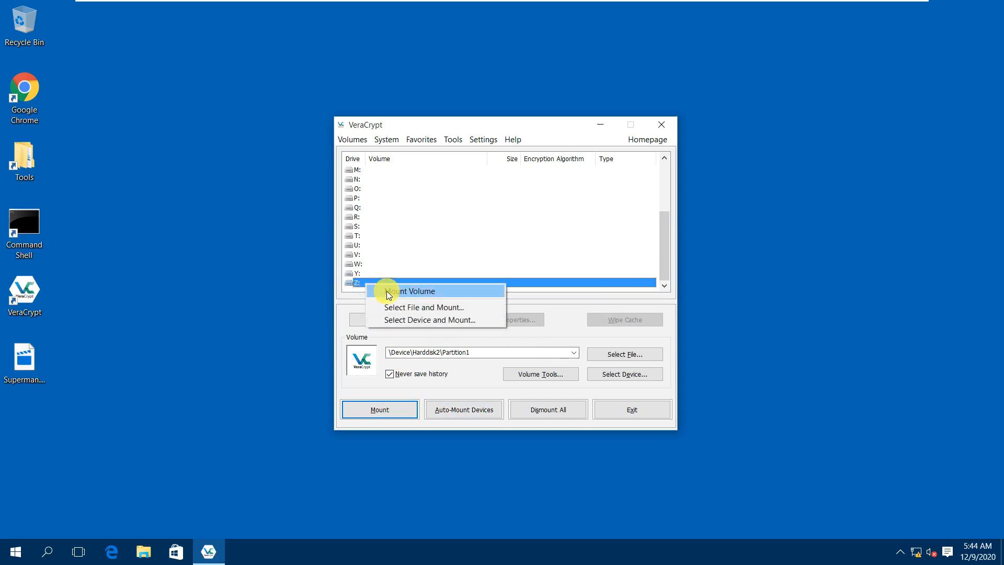
Try mounting onto Z: with the hidden password displayed in plain text; it fails as incorrect.
{"action": "left_click", "coordinate": [463, 294]}
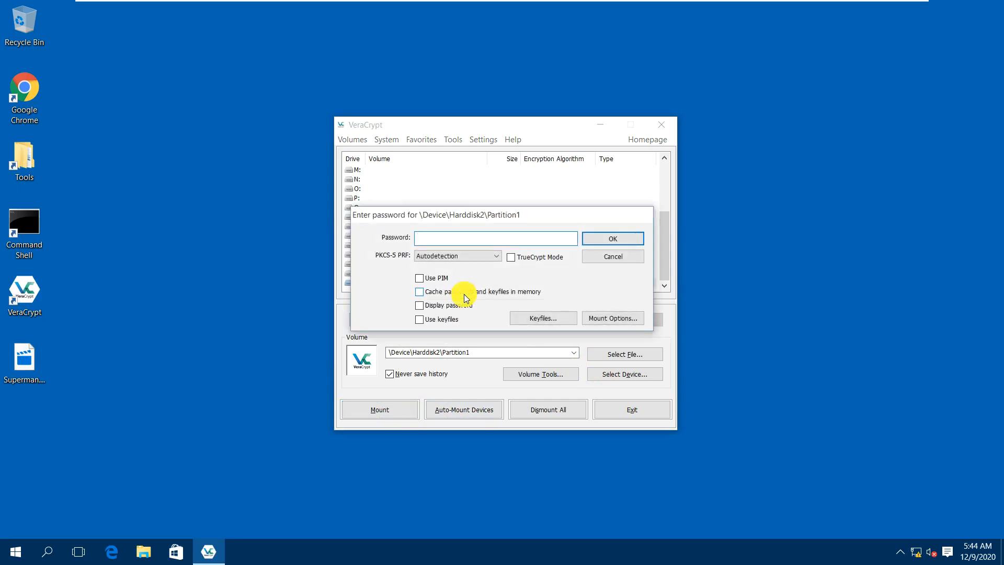
{"action": "left_click", "coordinate": [436, 309]}
{"action": "left_click", "coordinate": [435, 242]}
{"action": "type", "text": "Password"}
{"action": "type", "text": "12345"}
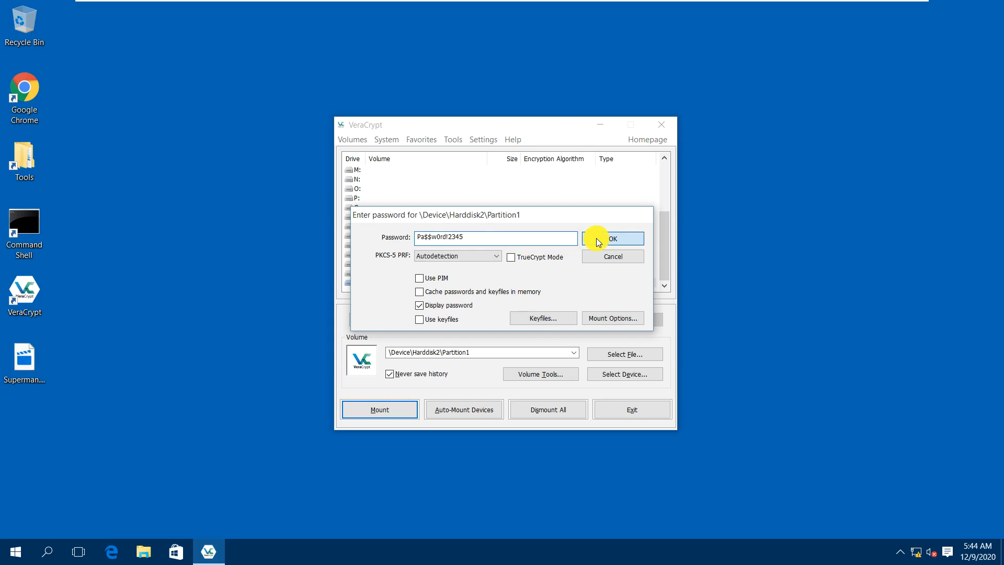
{"action": "left_click", "coordinate": [599, 239]}
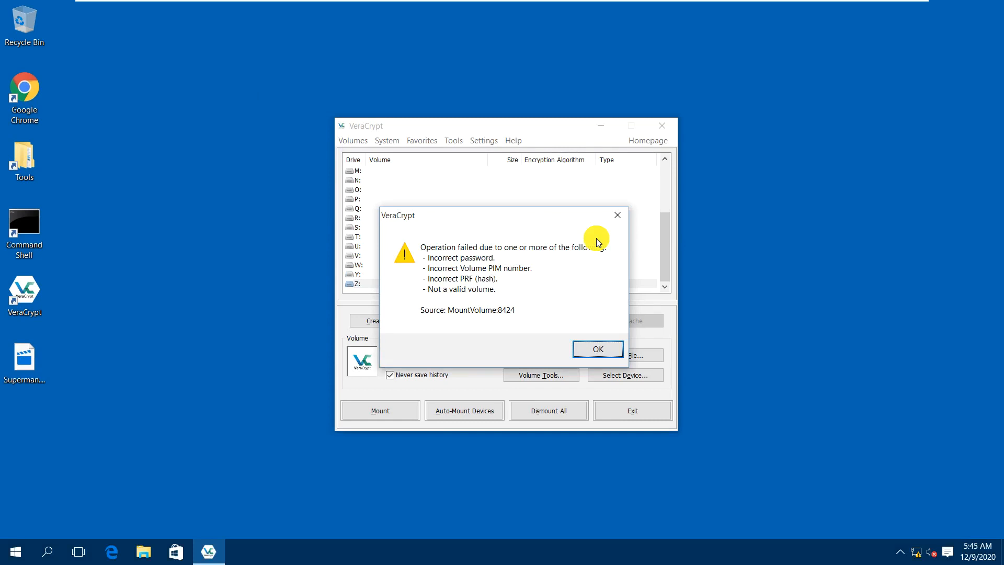
Dismiss the failed-mount error and select the whole Harddisk 2 device instead.
{"action": "left_click", "coordinate": [618, 218]}
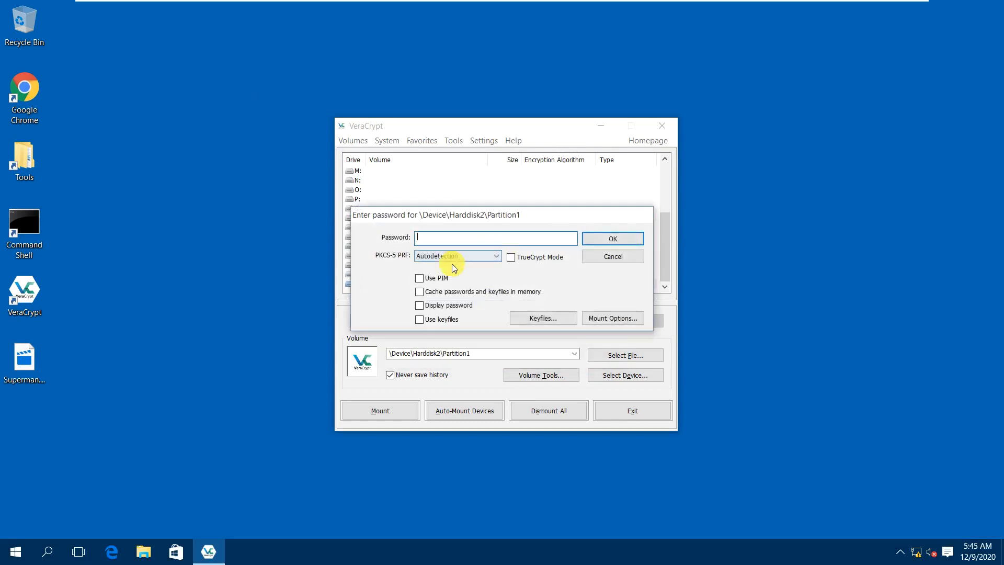
{"action": "left_click", "coordinate": [606, 255]}
{"action": "left_click", "coordinate": [624, 374]}
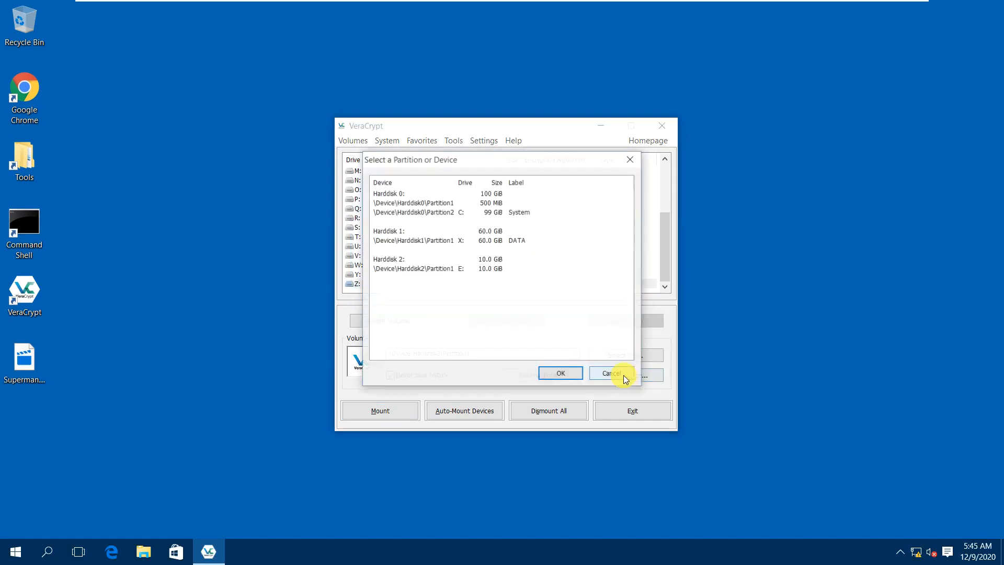
{"action": "left_click", "coordinate": [397, 268]}
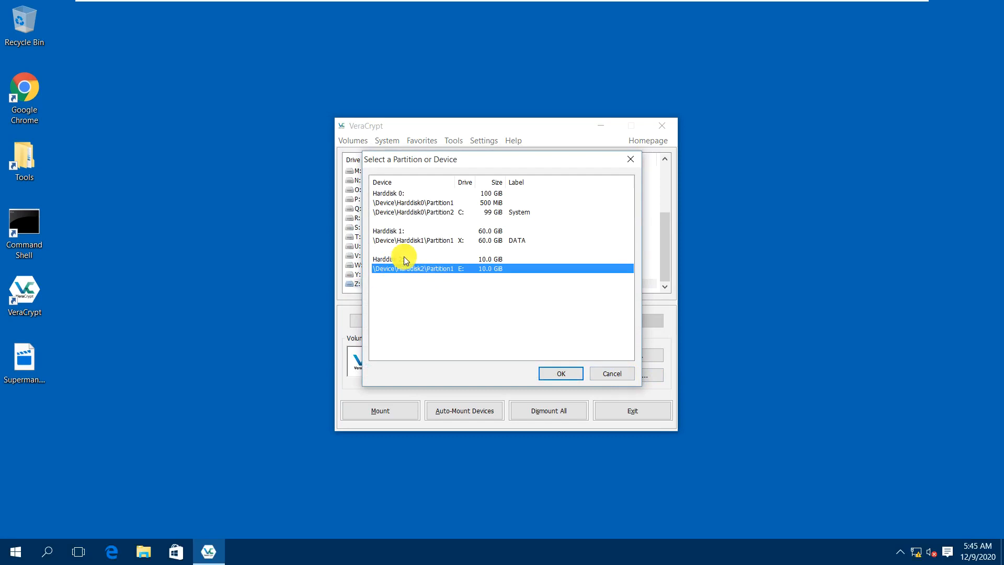
{"action": "left_click", "coordinate": [404, 259]}
{"action": "left_click", "coordinate": [564, 373]}
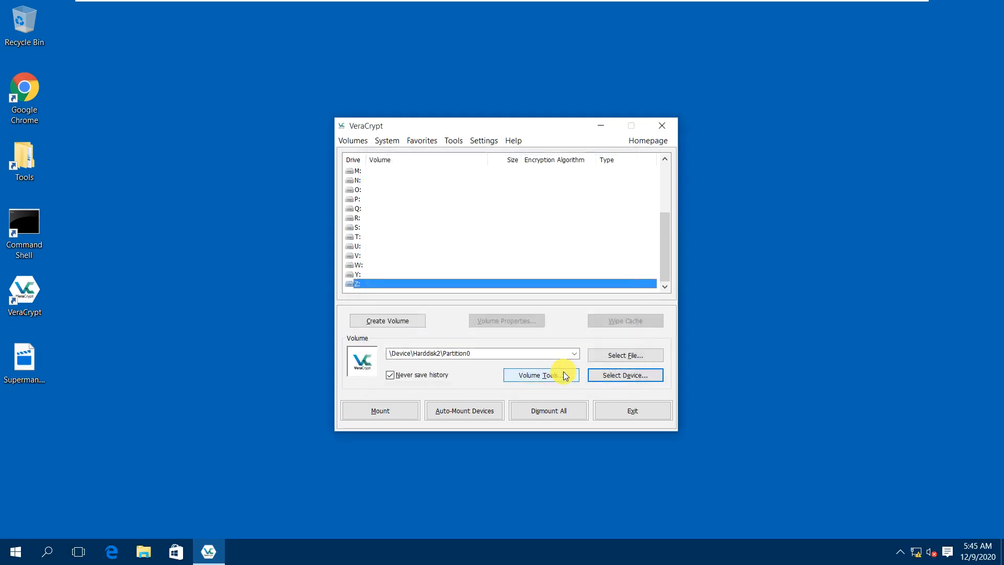
Auto-mount the 5.0 GB hidden volume as Z: using its password.
{"action": "left_click", "coordinate": [475, 414]}
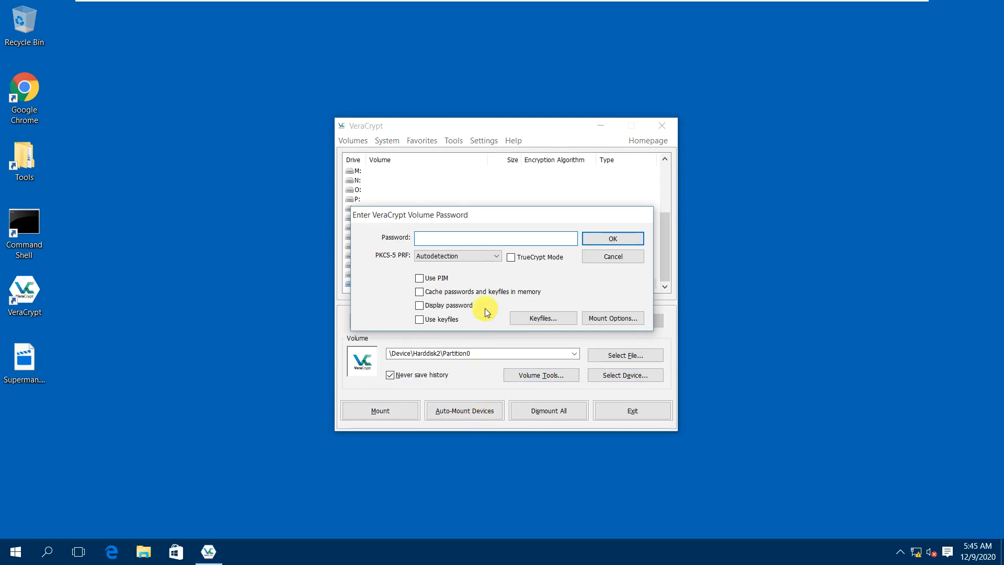
{"action": "type", "text": "*******"}
{"action": "left_click", "coordinate": [460, 305]}
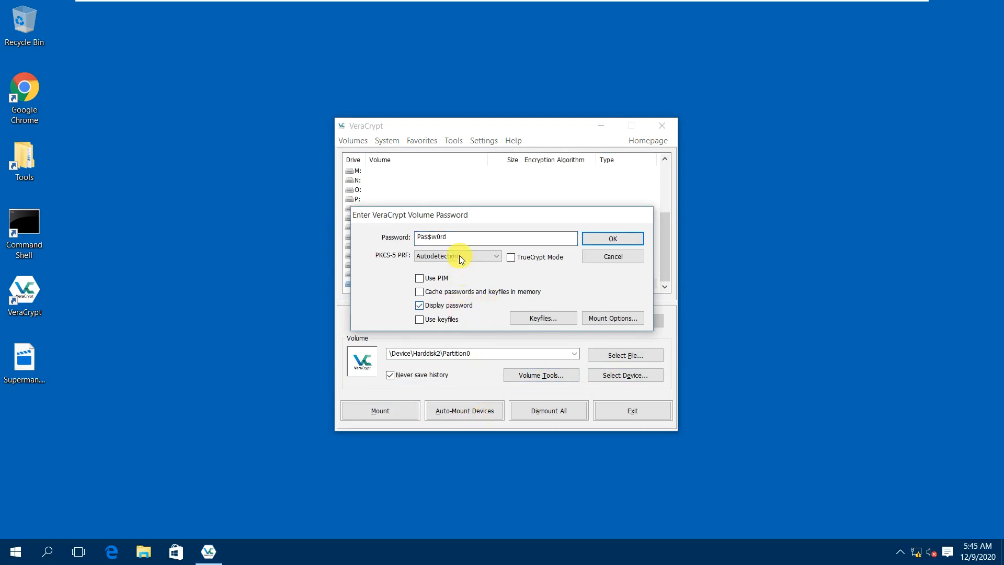
{"action": "type", "text": "2345"}
{"action": "left_click", "coordinate": [607, 239]}
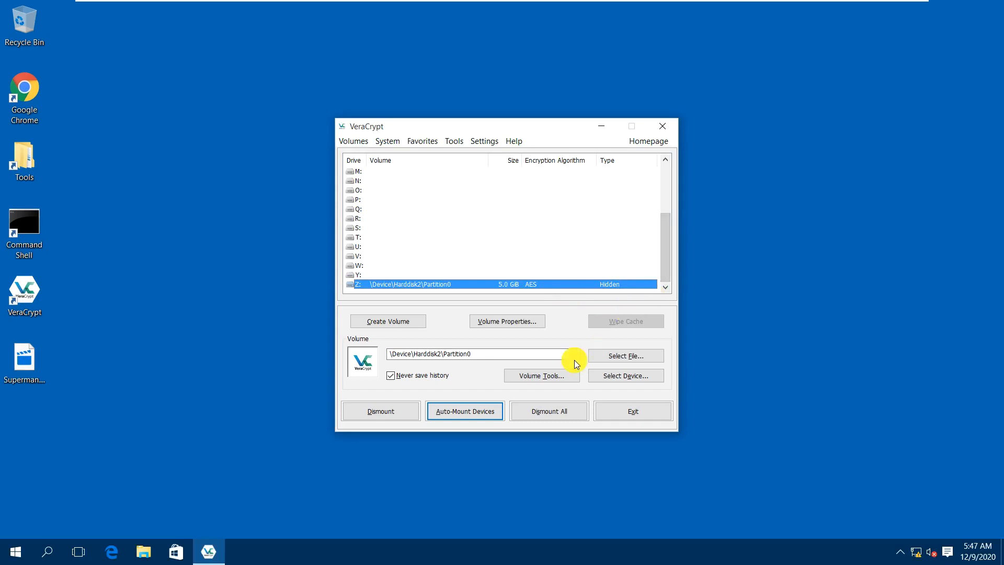
{"action": "right_click", "coordinate": [477, 281]}
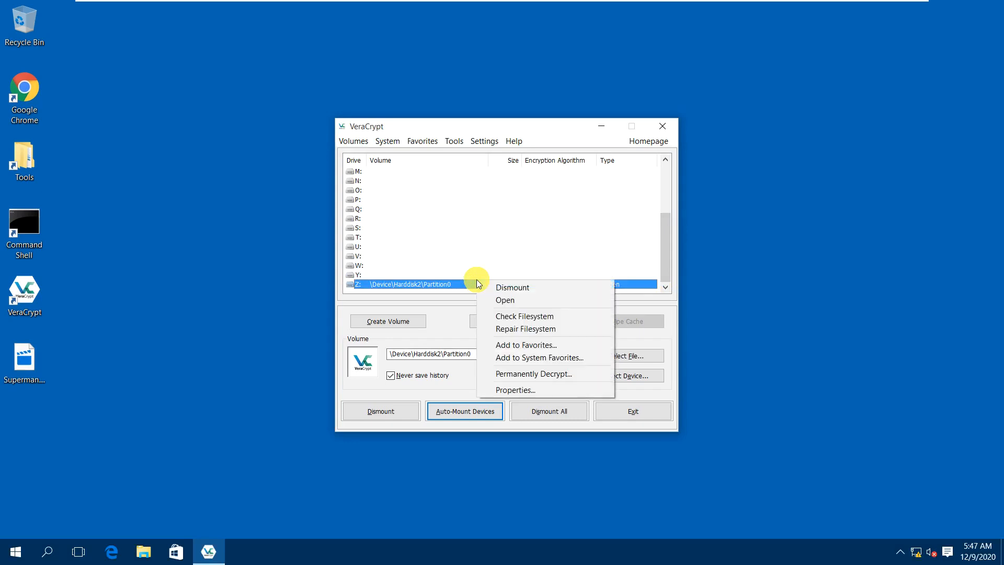
{"action": "left_click", "coordinate": [503, 294]}
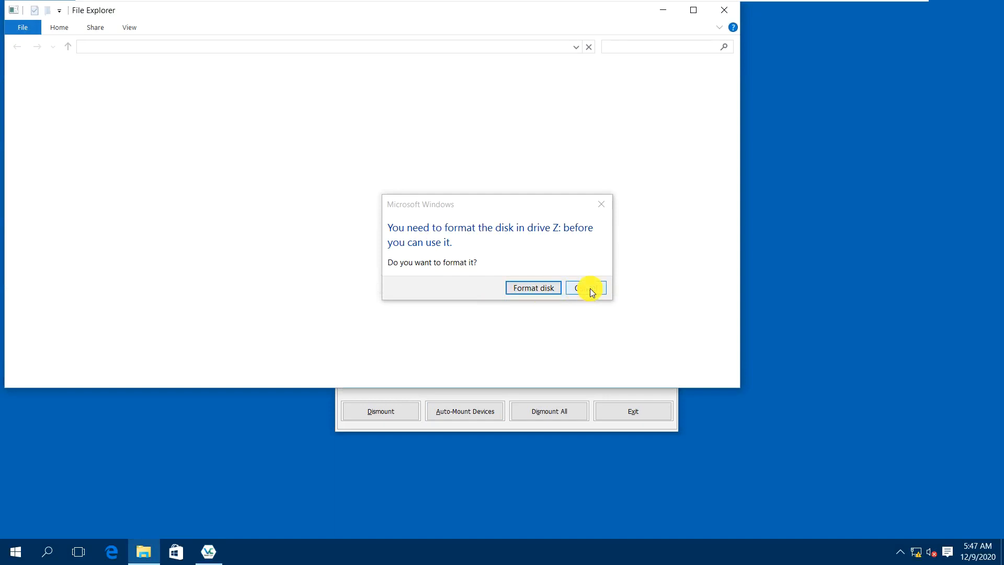
{"action": "left_click", "coordinate": [590, 287]}
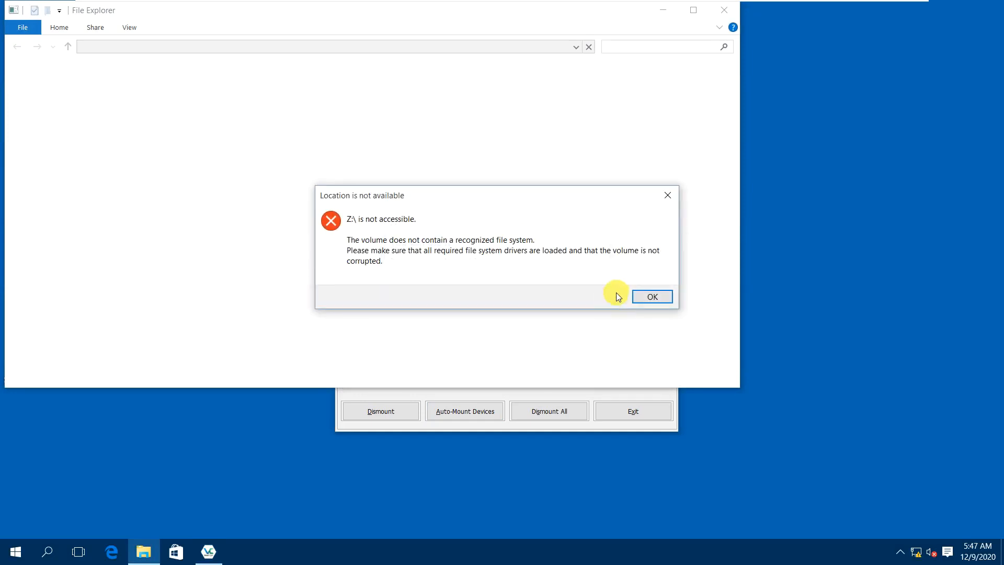
{"action": "left_click", "coordinate": [653, 297]}
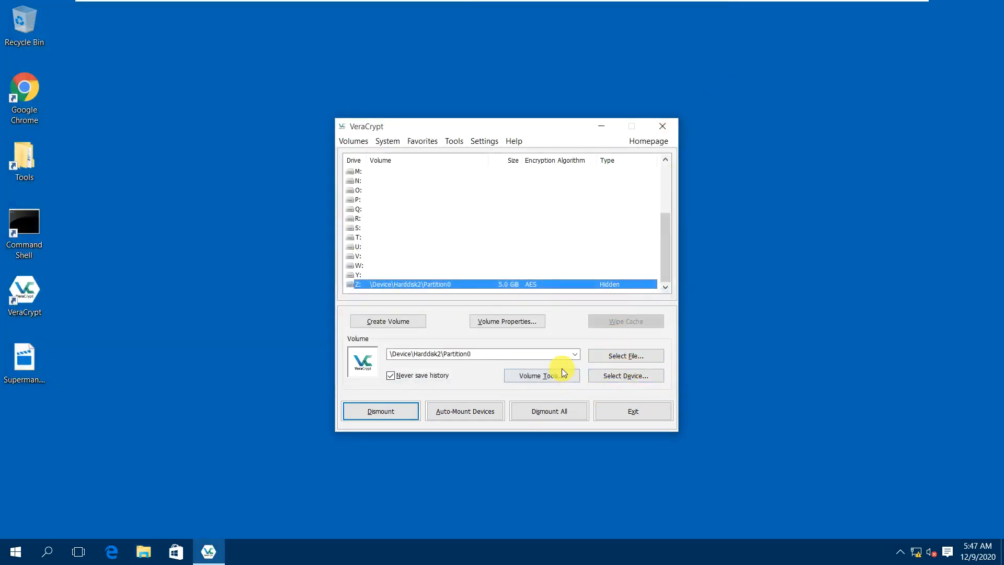
Open drive Z: from its right-click menu and accept Windows' prompt to format it.
{"action": "right_click", "coordinate": [538, 283]}
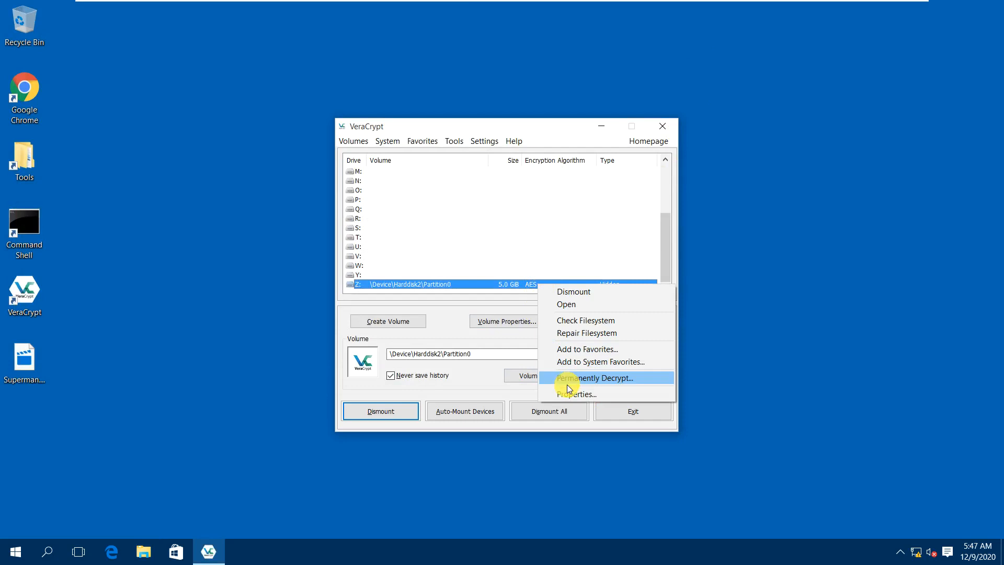
{"action": "left_click", "coordinate": [441, 319]}
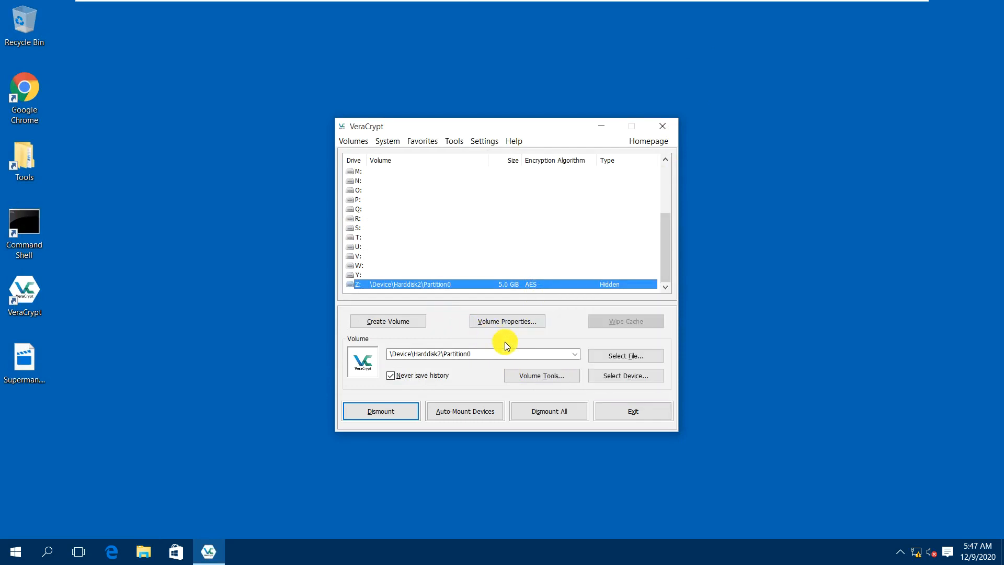
{"action": "right_click", "coordinate": [495, 281]}
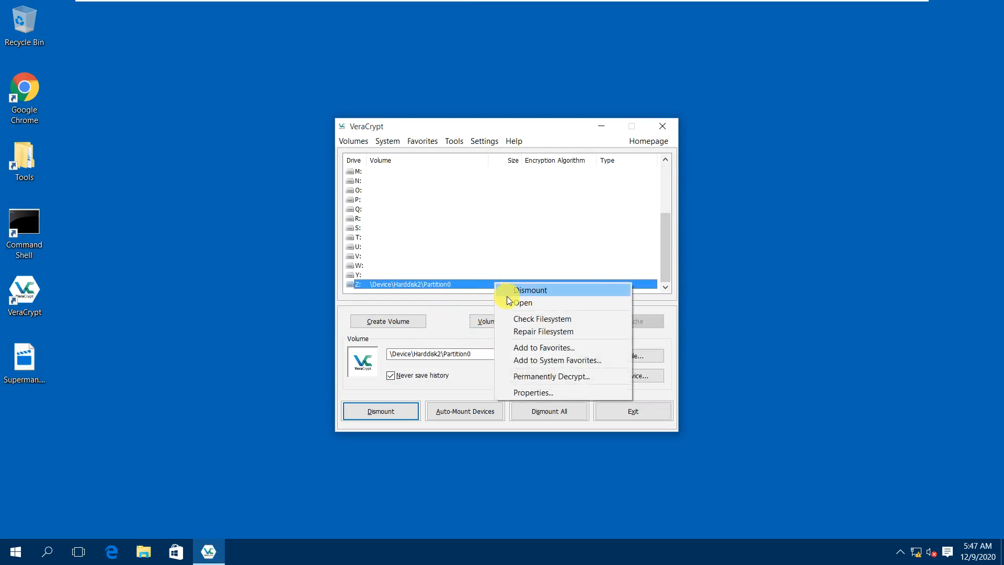
{"action": "left_click", "coordinate": [510, 298]}
{"action": "left_click", "coordinate": [516, 291]}
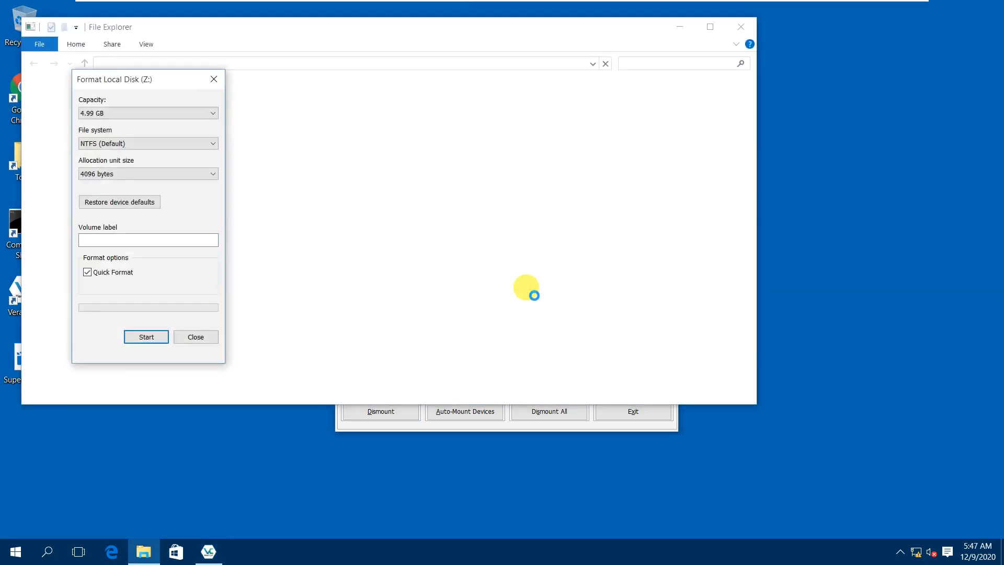
Close the Format Local Disk (Z:) dialog and the 'Windows can't format Z' error.
{"action": "left_click", "coordinate": [209, 338]}
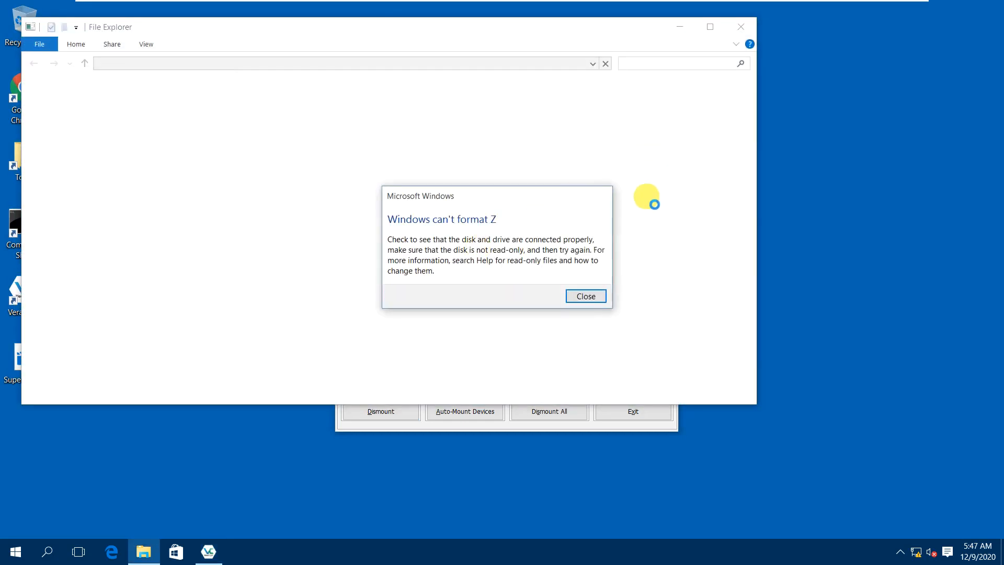
{"action": "left_click", "coordinate": [595, 297]}
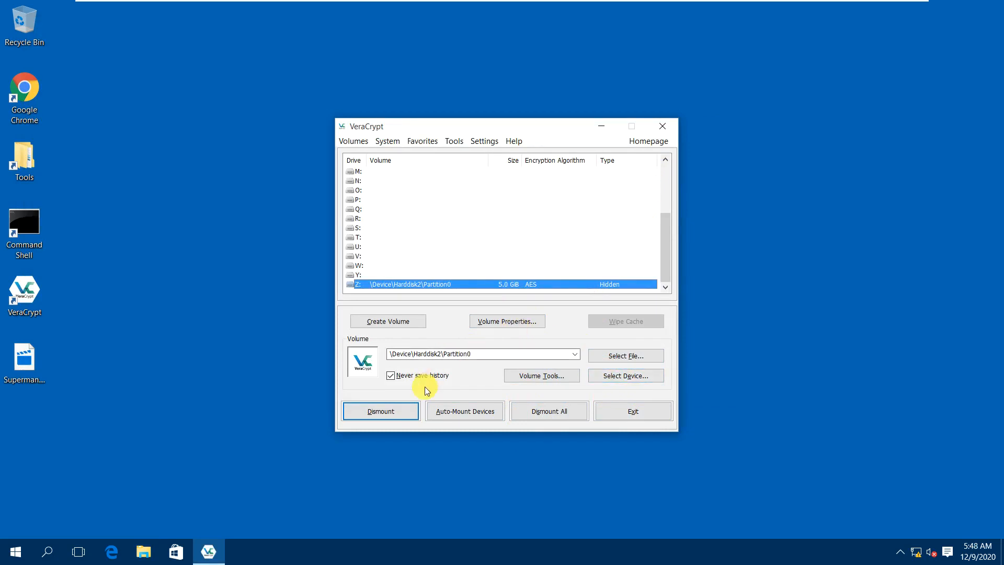
Dismount Z: and select Harddisk 2 as the device.
{"action": "left_click", "coordinate": [394, 415]}
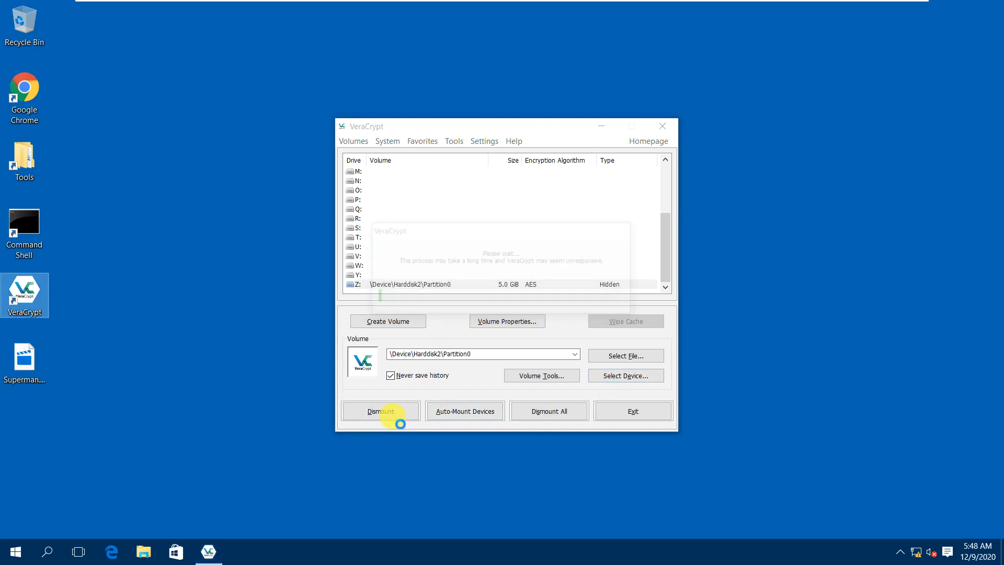
{"action": "left_click", "coordinate": [628, 375]}
{"action": "left_click", "coordinate": [406, 259]}
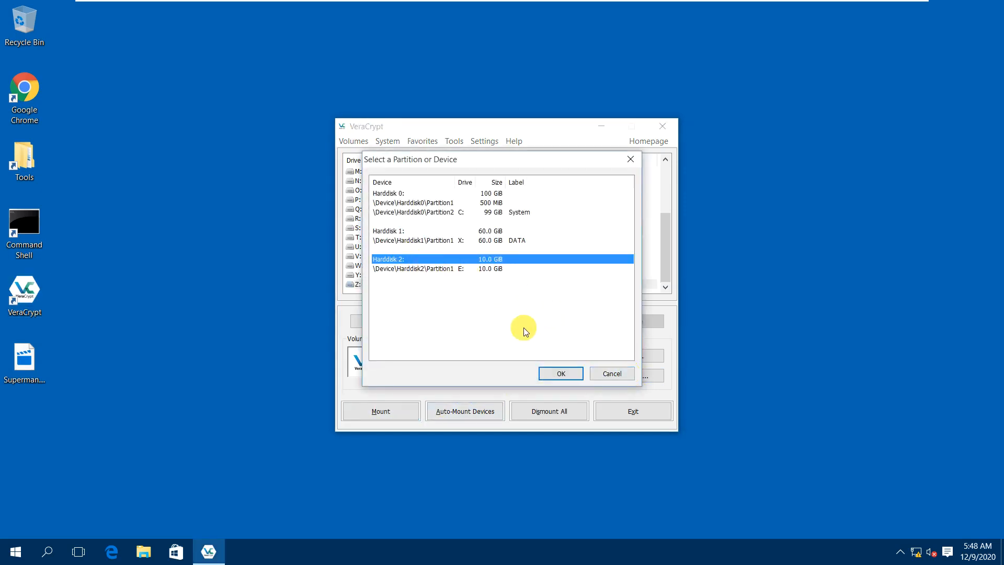
{"action": "left_click", "coordinate": [560, 373]}
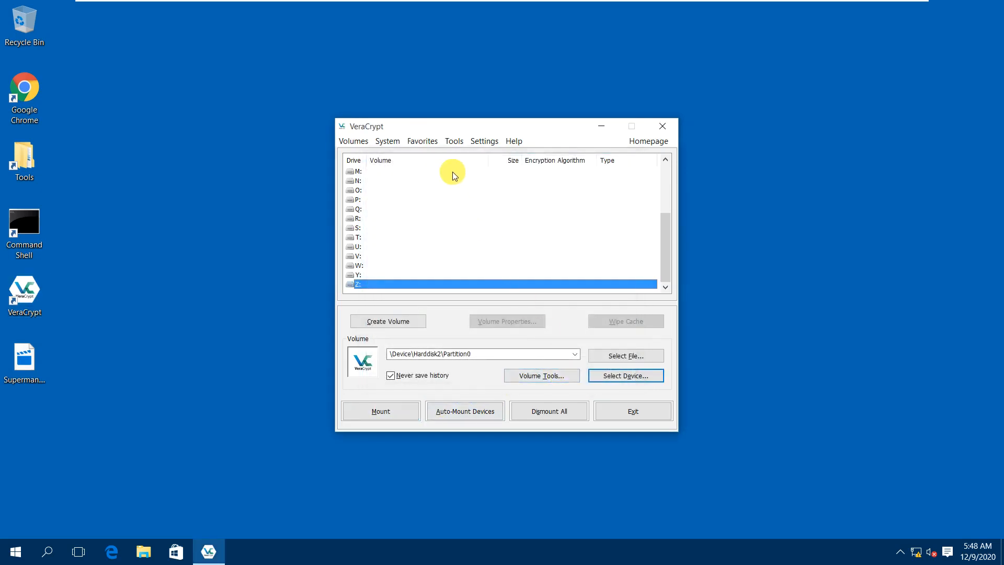
Start a new hidden VeraCrypt volume on a non-system partition in Direct mode.
{"action": "left_click", "coordinate": [403, 321]}
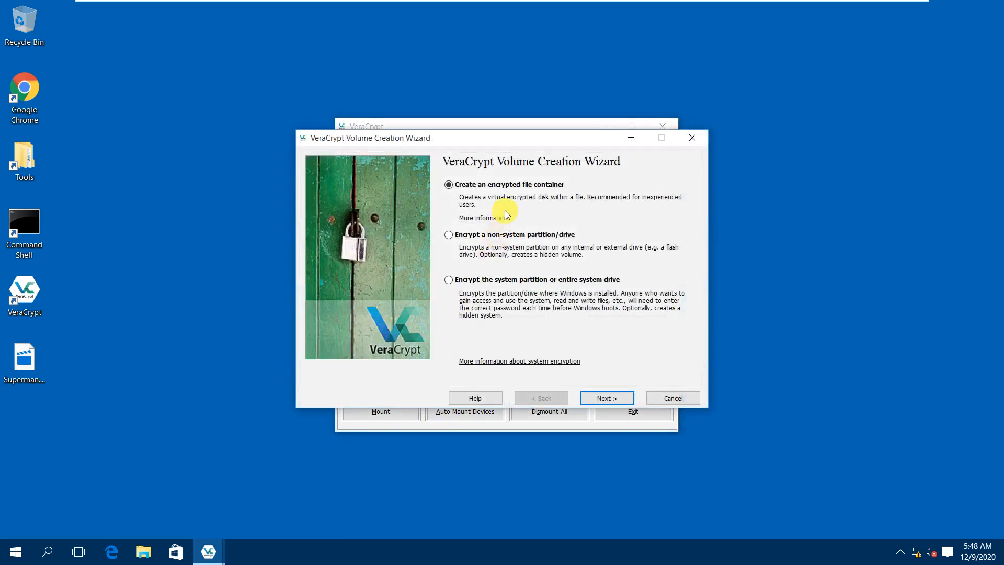
{"action": "left_click", "coordinate": [506, 234]}
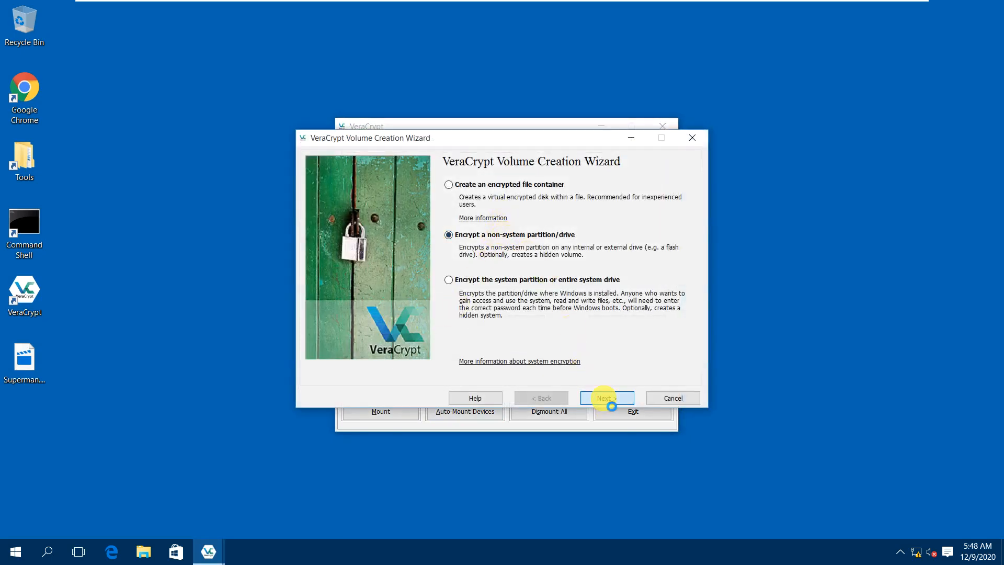
{"action": "left_click", "coordinate": [604, 398]}
{"action": "left_click", "coordinate": [507, 256]}
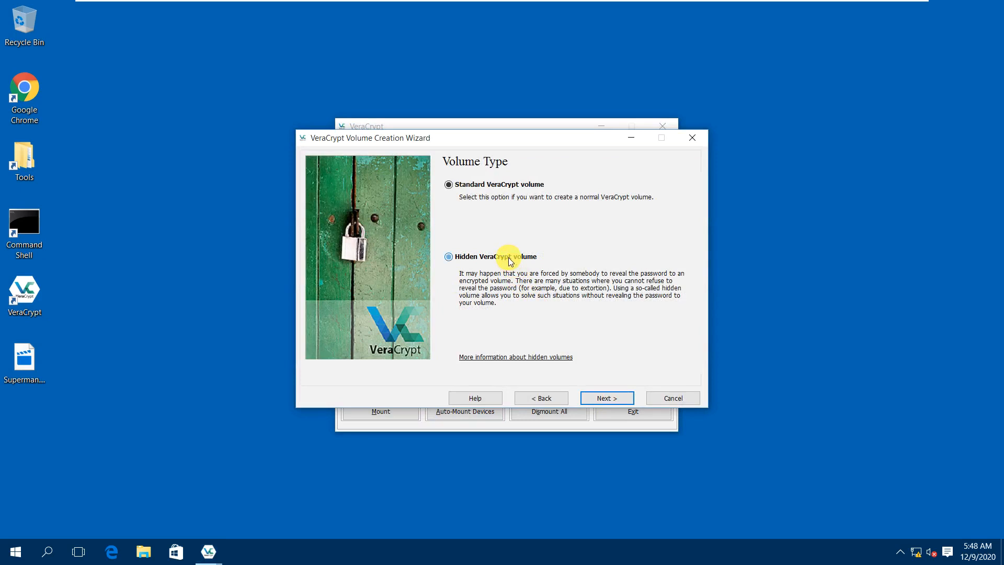
{"action": "left_click", "coordinate": [599, 398]}
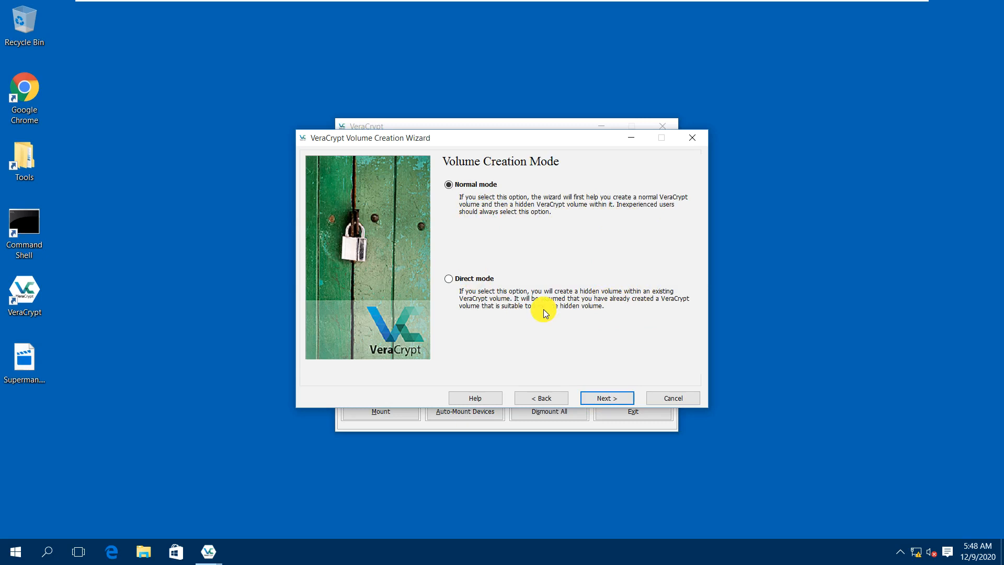
{"action": "left_click", "coordinate": [481, 280]}
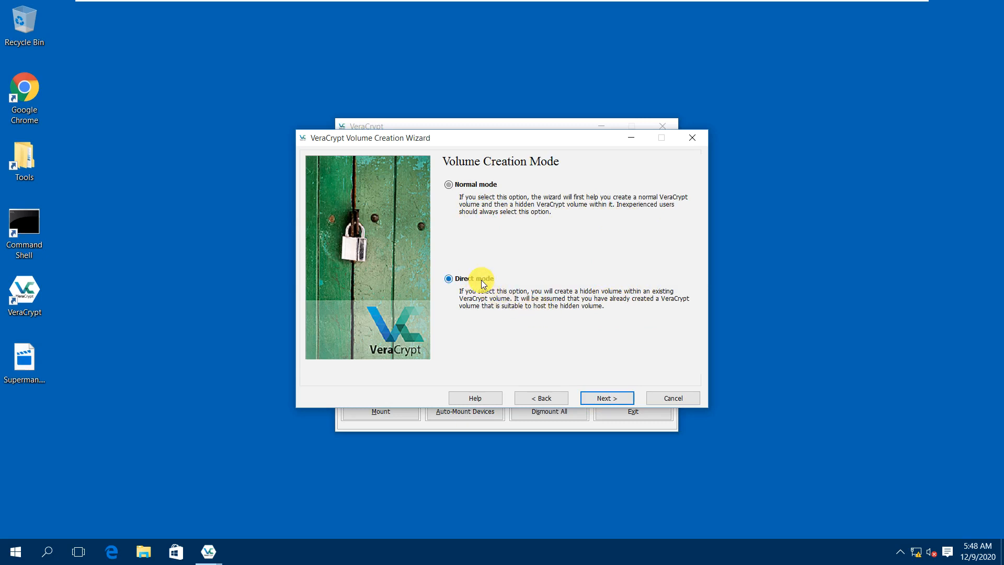
{"action": "left_click", "coordinate": [607, 398]}
Set Harddisk 2 as the volume location and enter the outer volume password.
{"action": "left_click", "coordinate": [638, 190]}
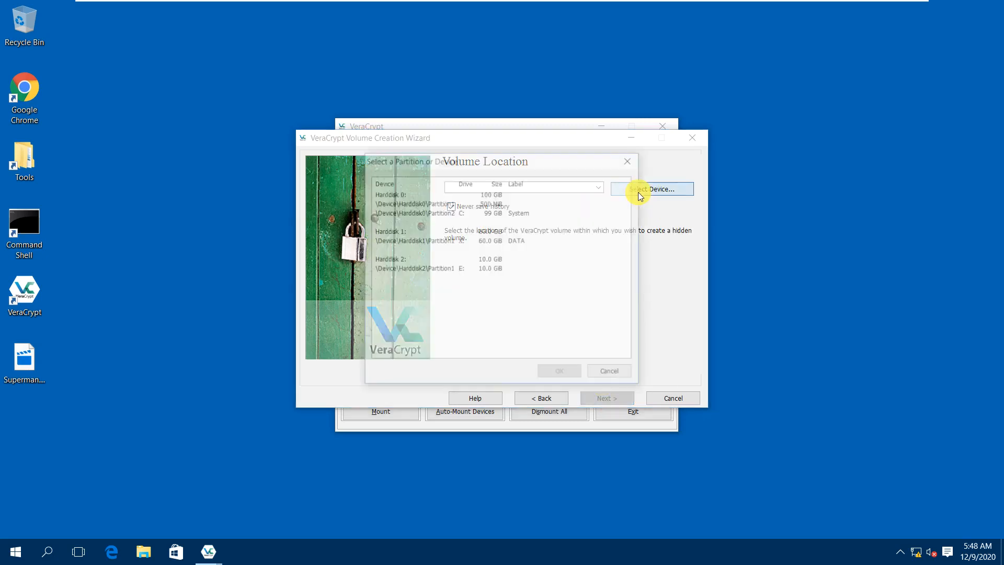
{"action": "left_click", "coordinate": [418, 258]}
{"action": "left_click", "coordinate": [569, 372]}
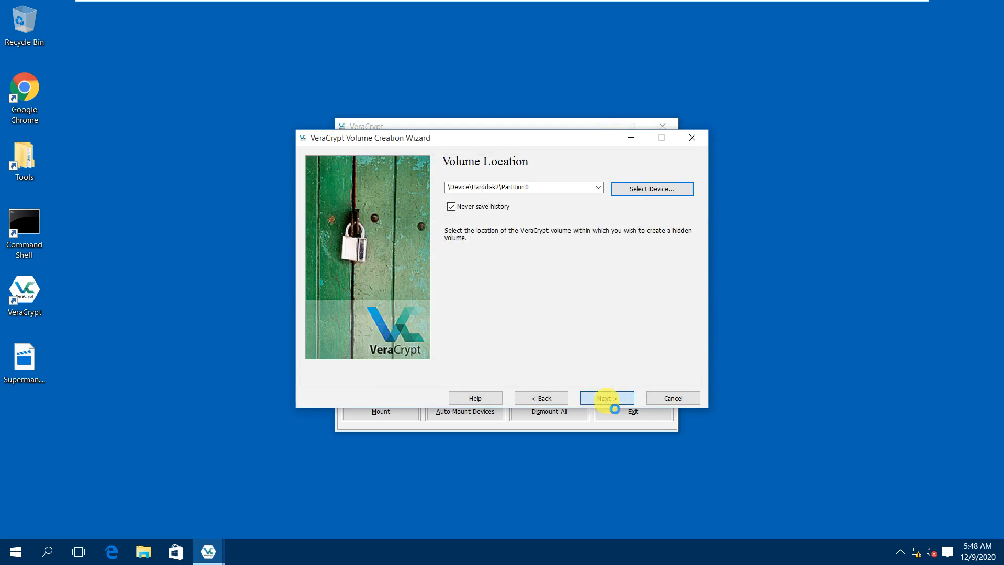
{"action": "type", "text": "*******"}
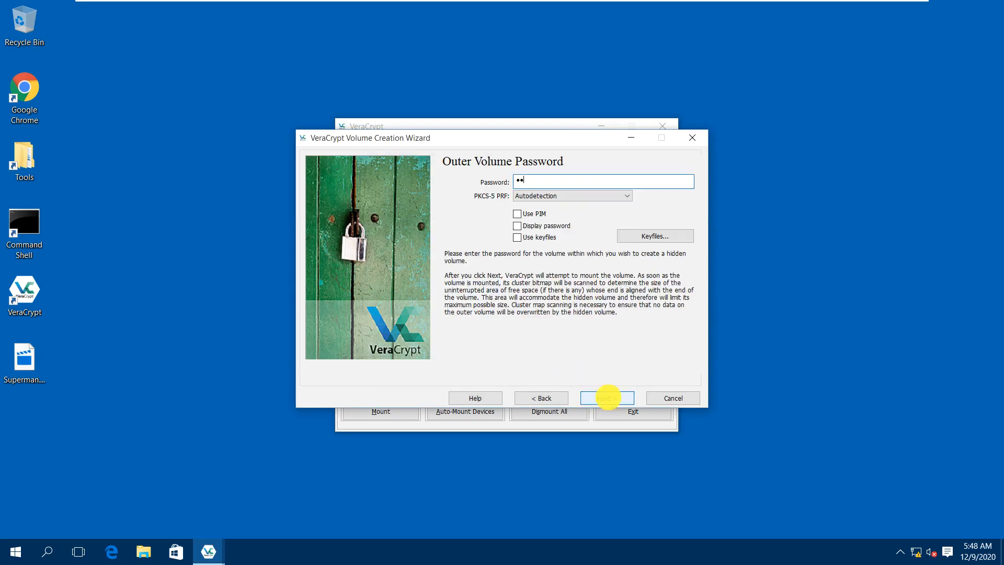
{"action": "left_click", "coordinate": [544, 225]}
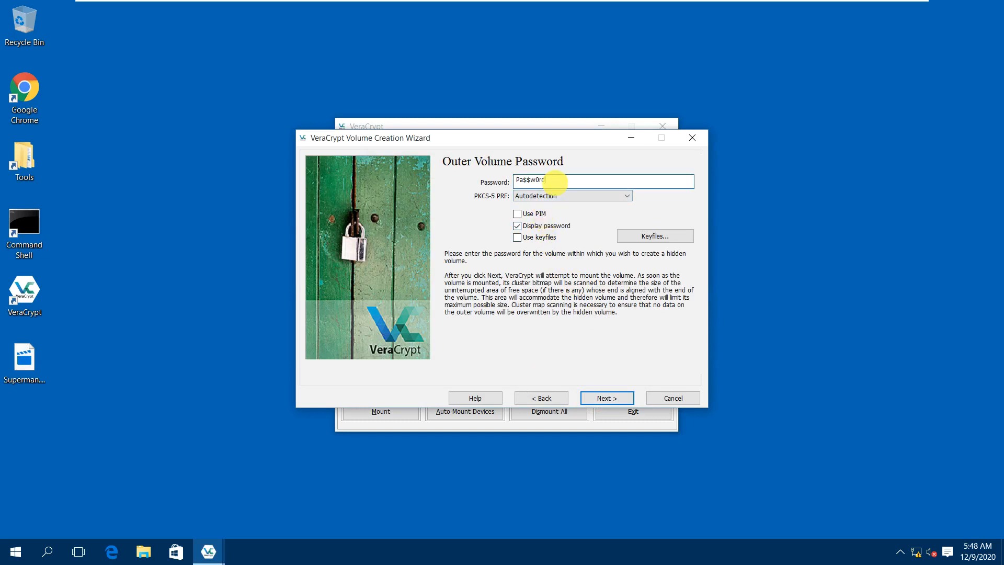
{"action": "type", "text": "!2345"}
Submit the outer volume password, then retry a shortened version after the errors.
{"action": "left_click", "coordinate": [606, 404]}
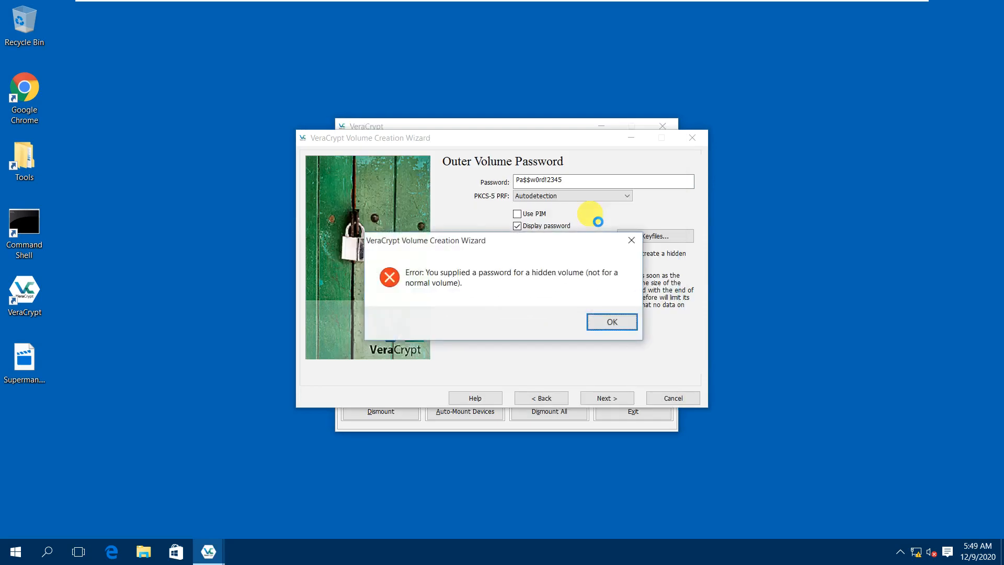
{"action": "left_click", "coordinate": [606, 322]}
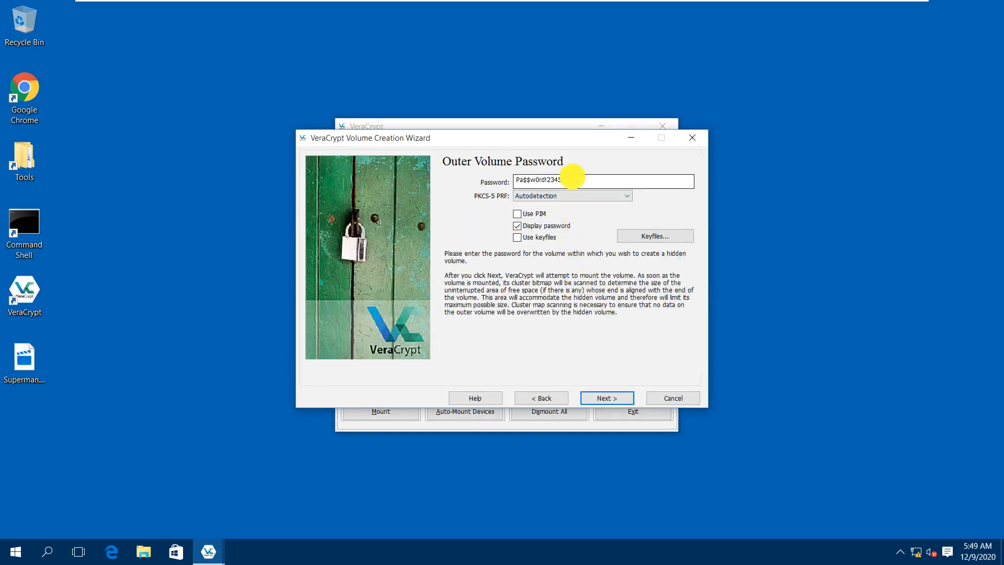
{"action": "left_click", "coordinate": [572, 178]}
{"action": "key", "text": "BackSpace"}
{"action": "key", "text": "BackSpace"}
{"action": "key", "text": "BackSpace"}
{"action": "key", "text": "BackSpace"}
{"action": "key", "text": "BackSpace"}
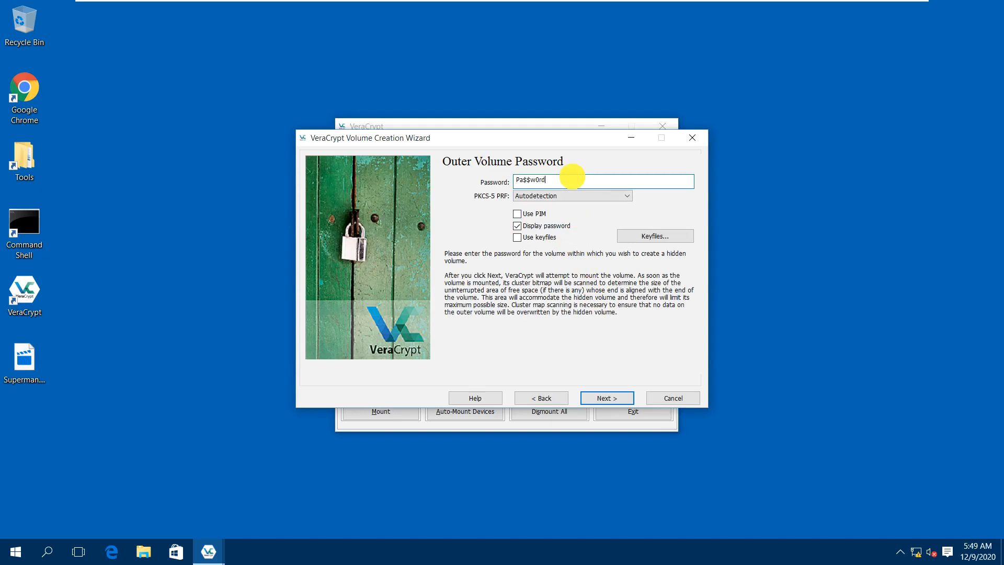
{"action": "left_click", "coordinate": [608, 398]}
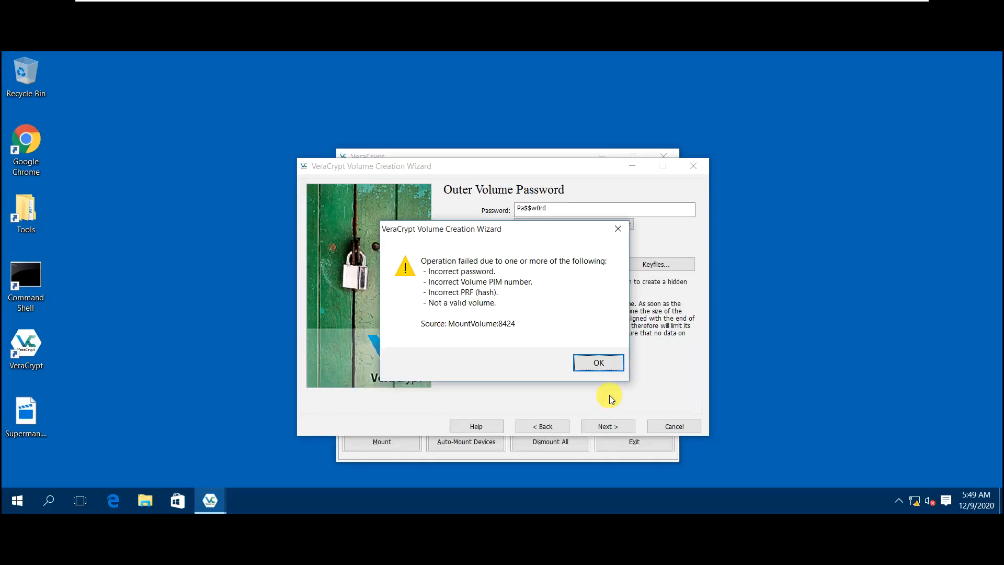
{"action": "left_click", "coordinate": [598, 362]}
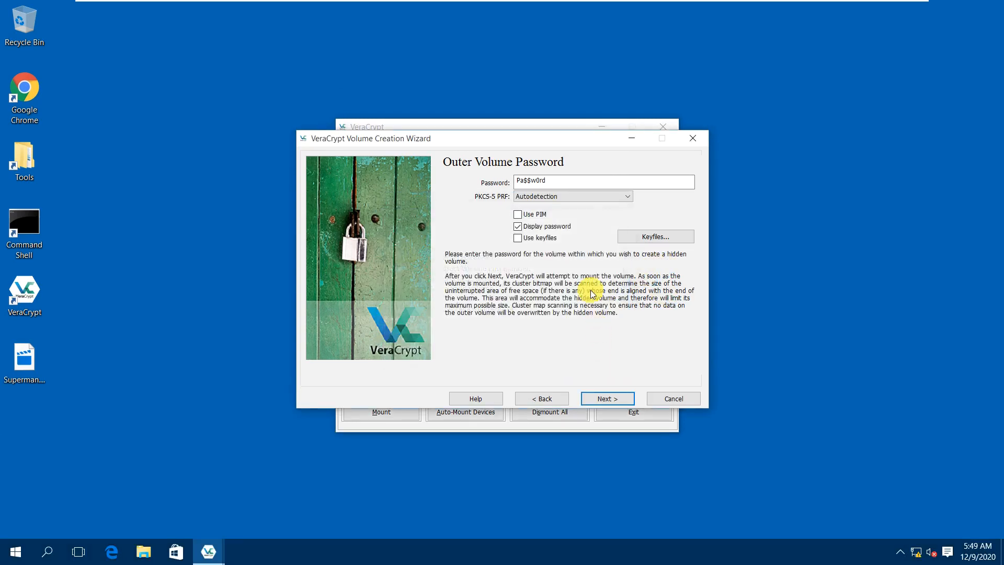
Reselect Harddisk2 Partition1 (E:) as the location and submit the outer volume password.
{"action": "left_click", "coordinate": [544, 399]}
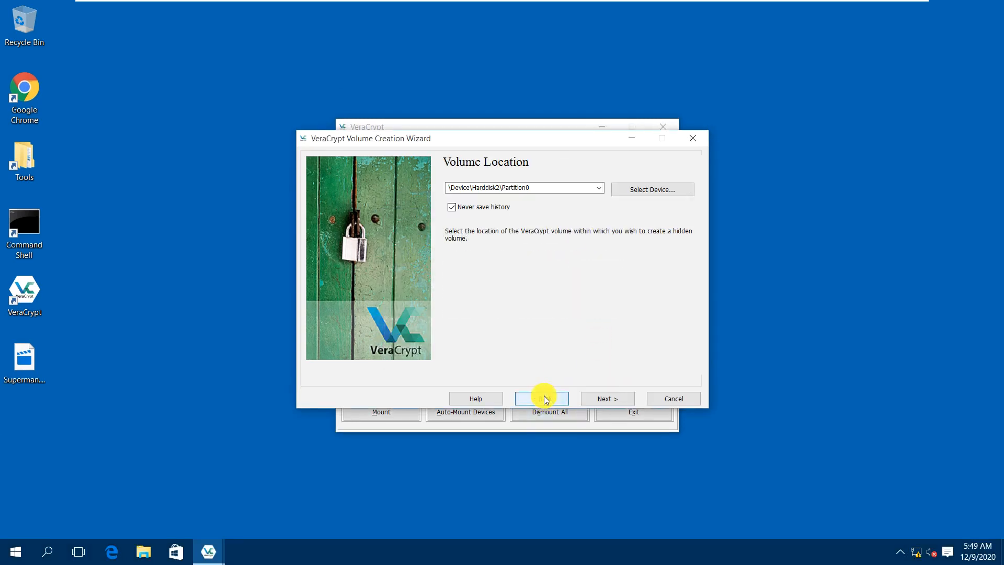
{"action": "left_click", "coordinate": [651, 191]}
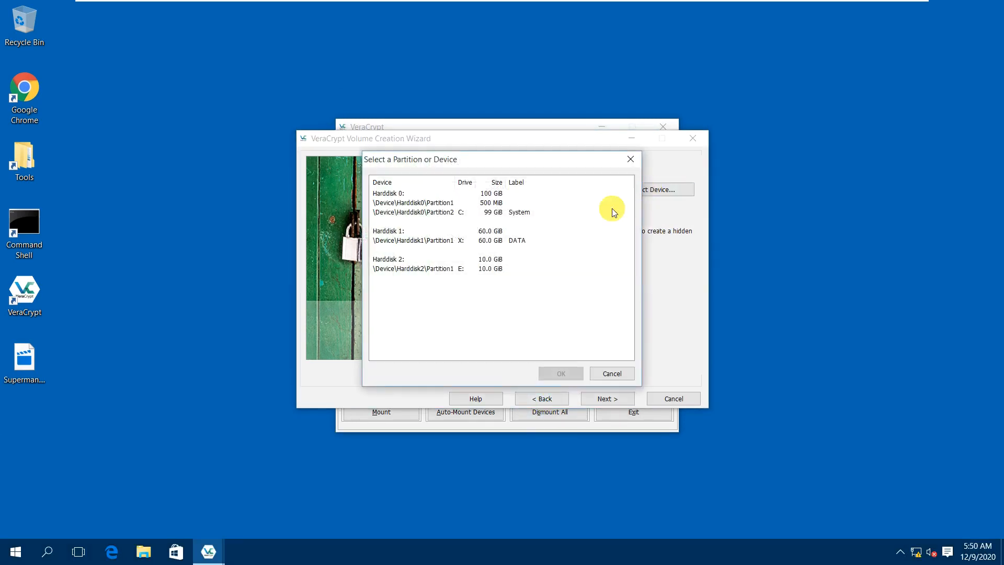
{"action": "left_click", "coordinate": [442, 269]}
{"action": "left_click", "coordinate": [551, 371]}
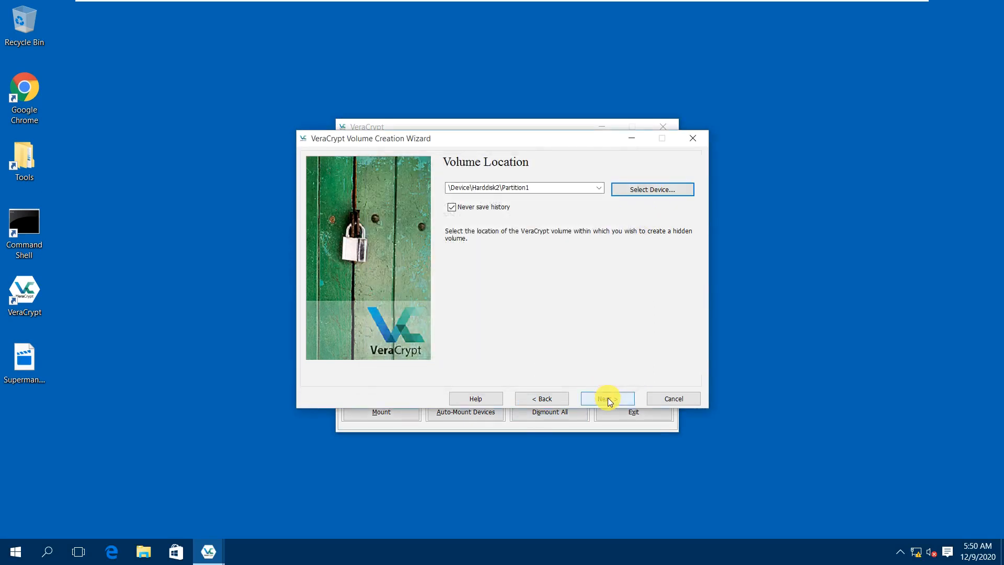
{"action": "left_click", "coordinate": [605, 398]}
{"action": "left_click", "coordinate": [541, 225]}
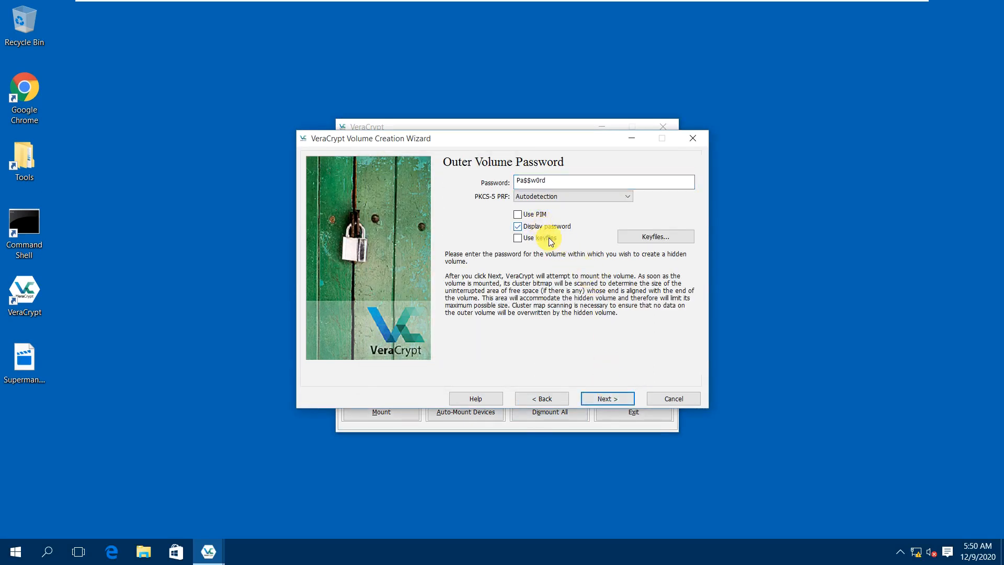
{"action": "left_click", "coordinate": [607, 399]}
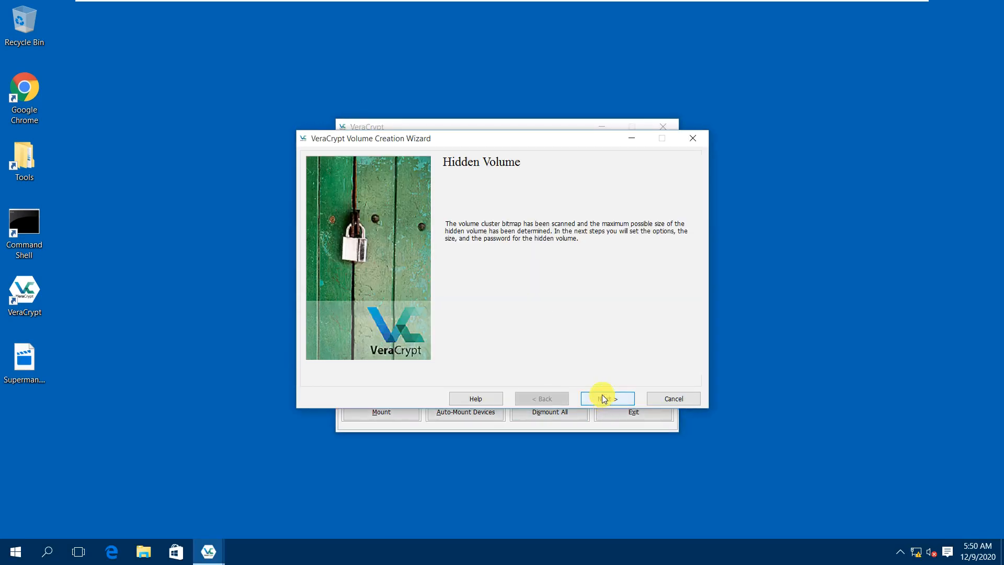
Keep AES and SHA-512 and set the hidden volume size to 1 GB.
{"action": "left_click", "coordinate": [605, 402]}
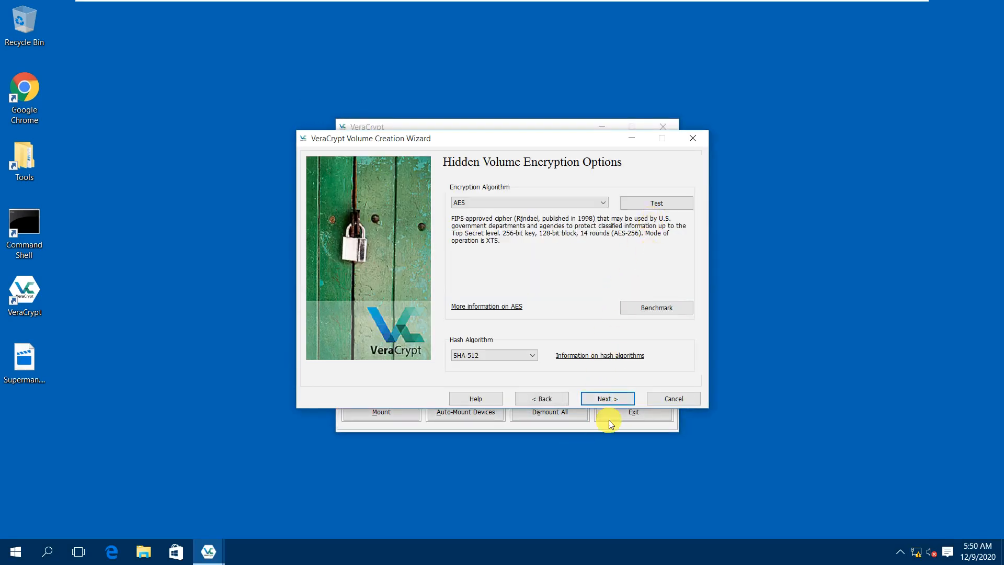
{"action": "left_click", "coordinate": [608, 400]}
{"action": "type", "text": "1"}
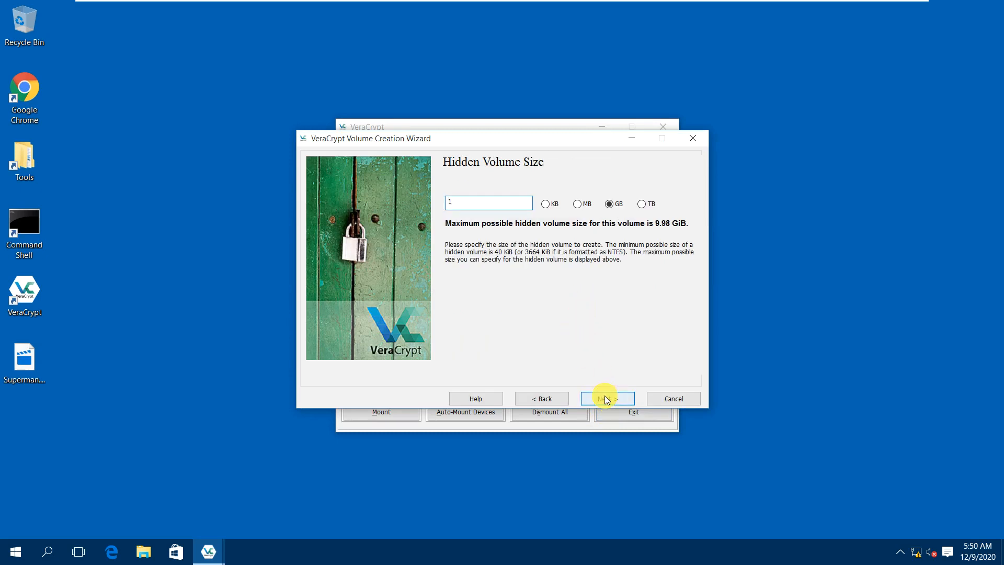
{"action": "left_click", "coordinate": [607, 400]}
Set and confirm the hidden volume password, accept the short-password warning, and format.
{"action": "type", "text": "abcdefghijklm"}
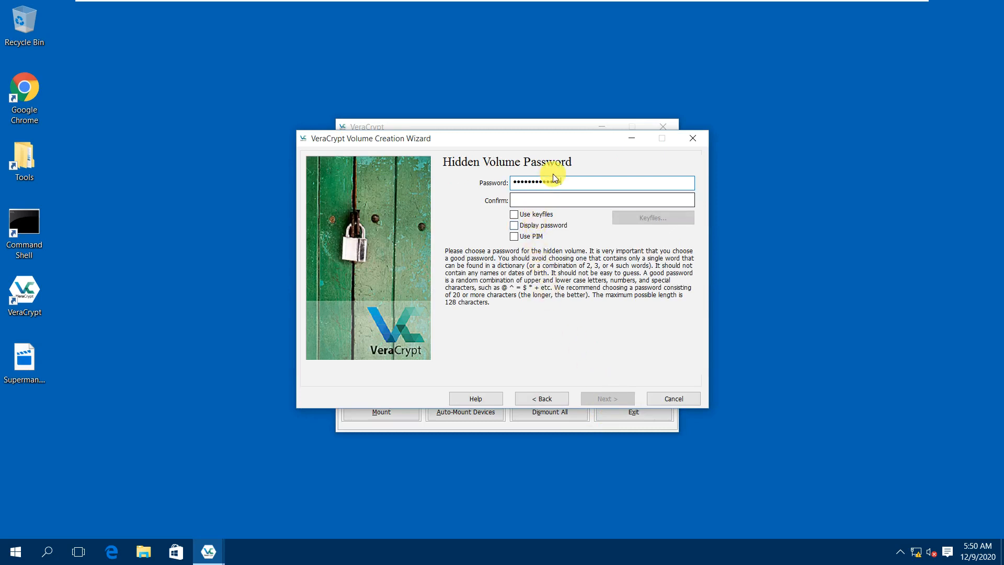
{"action": "left_click", "coordinate": [543, 225]}
{"action": "left_click_drag", "start_coordinate": [577, 187], "coordinate": [513, 183]}
{"action": "key", "text": "ctrl+c"}
{"action": "left_click", "coordinate": [516, 198]}
{"action": "key", "text": "ctrl+v"}
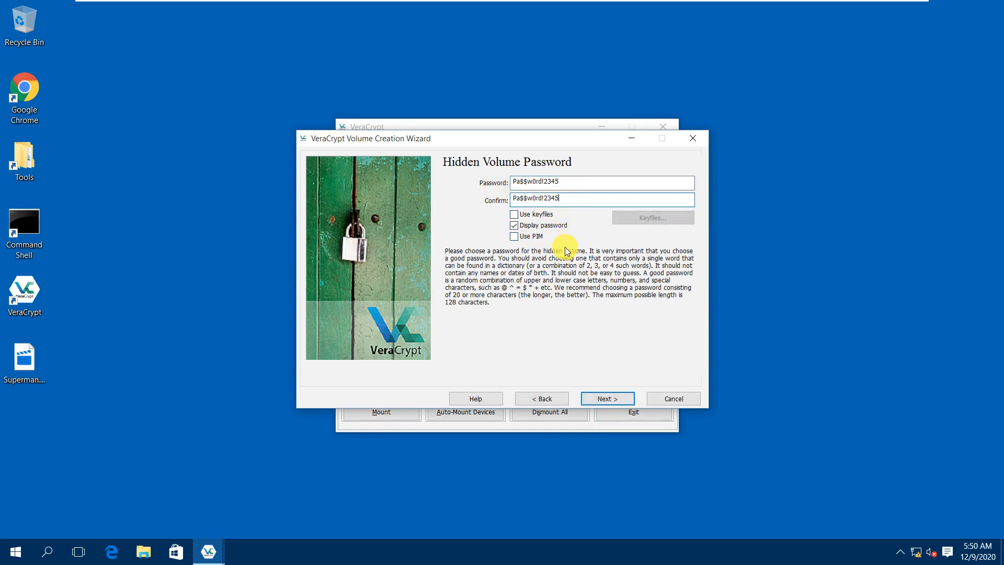
{"action": "left_click", "coordinate": [603, 395]}
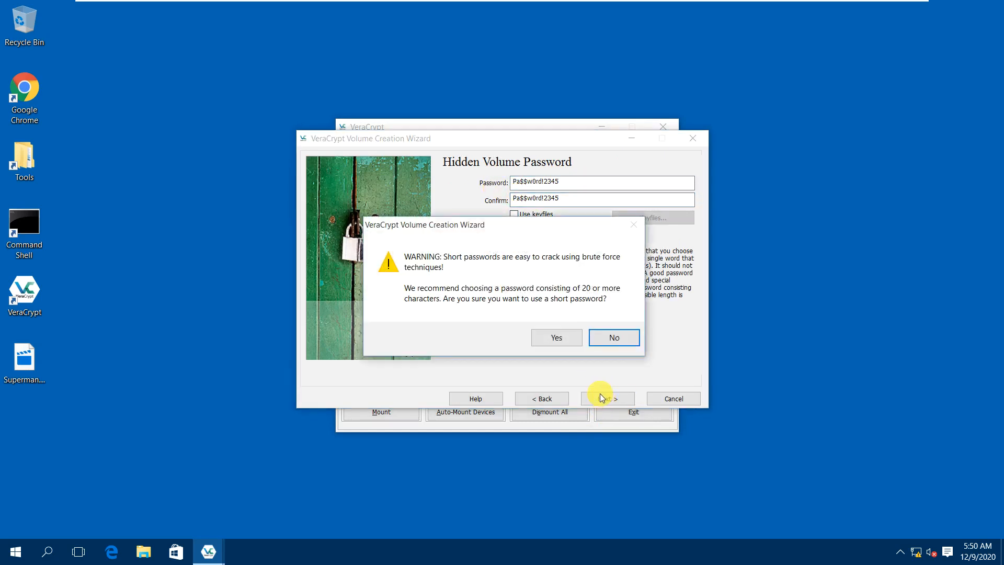
{"action": "left_click", "coordinate": [561, 341]}
{"action": "left_click", "coordinate": [602, 399]}
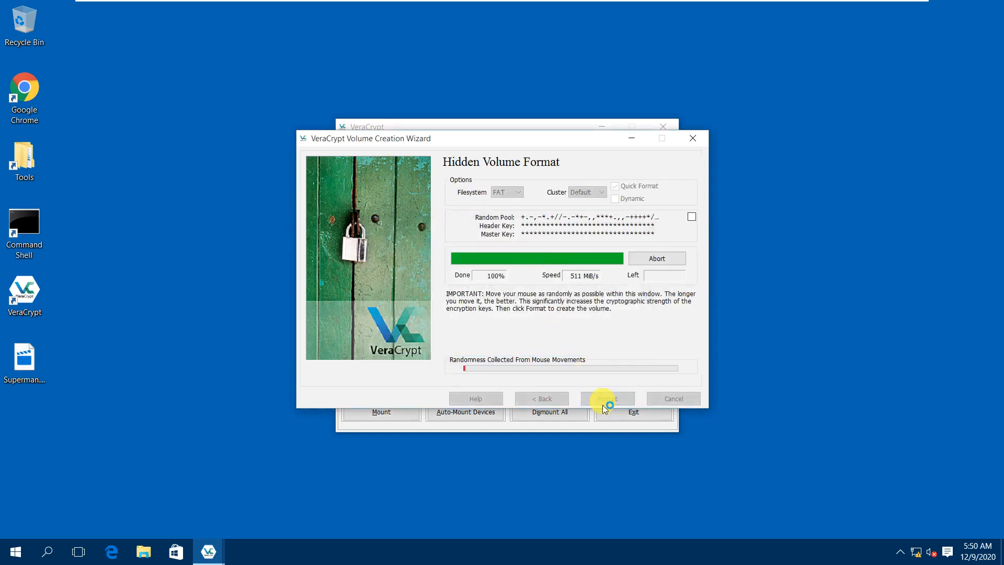
Dismiss the creation notices, reformat the hidden volume as exFAT, and exit the wizard.
{"action": "left_click", "coordinate": [611, 397]}
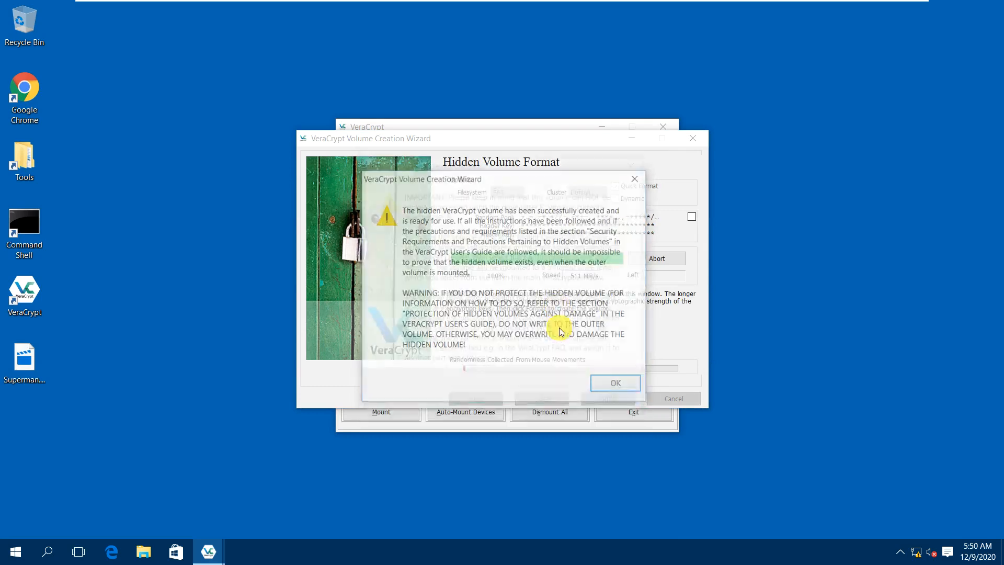
{"action": "left_click", "coordinate": [620, 388]}
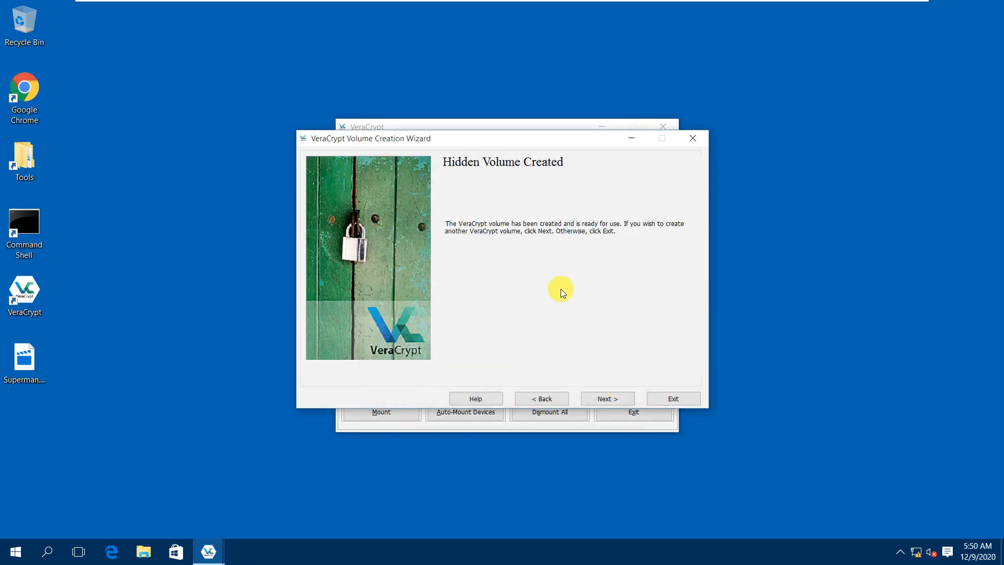
{"action": "left_click", "coordinate": [532, 401]}
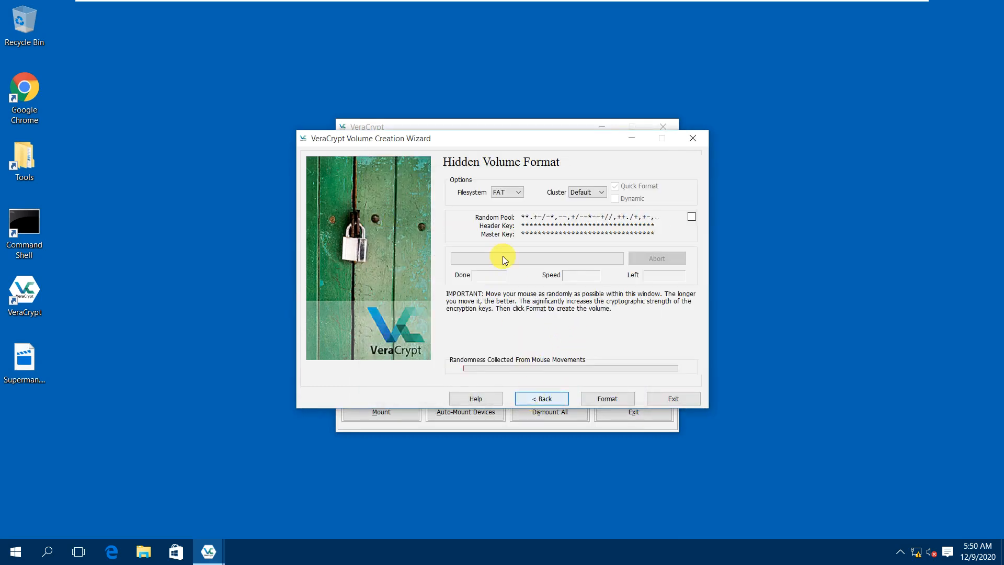
{"action": "left_click", "coordinate": [503, 193]}
{"action": "left_click", "coordinate": [503, 217]}
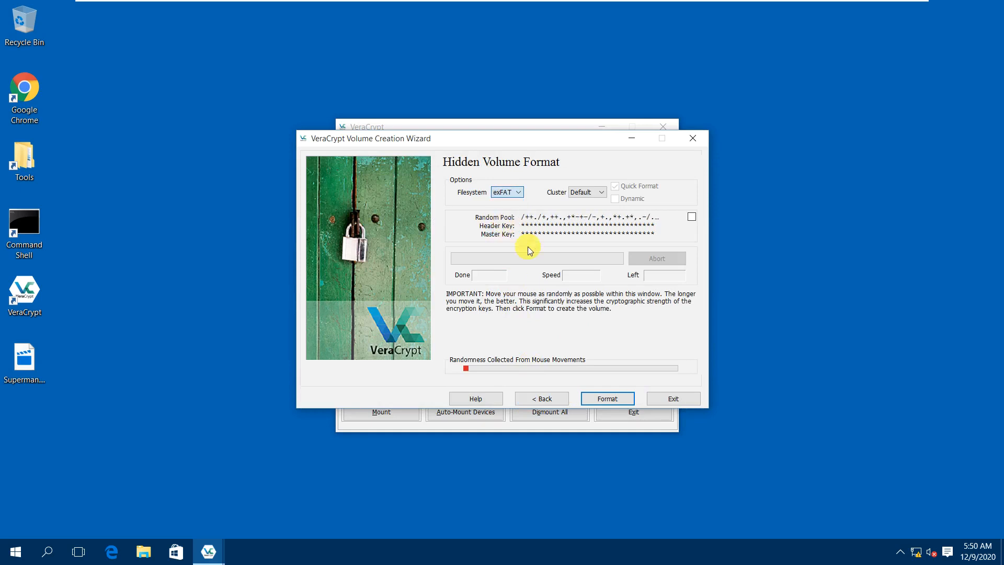
{"action": "left_click", "coordinate": [604, 400]}
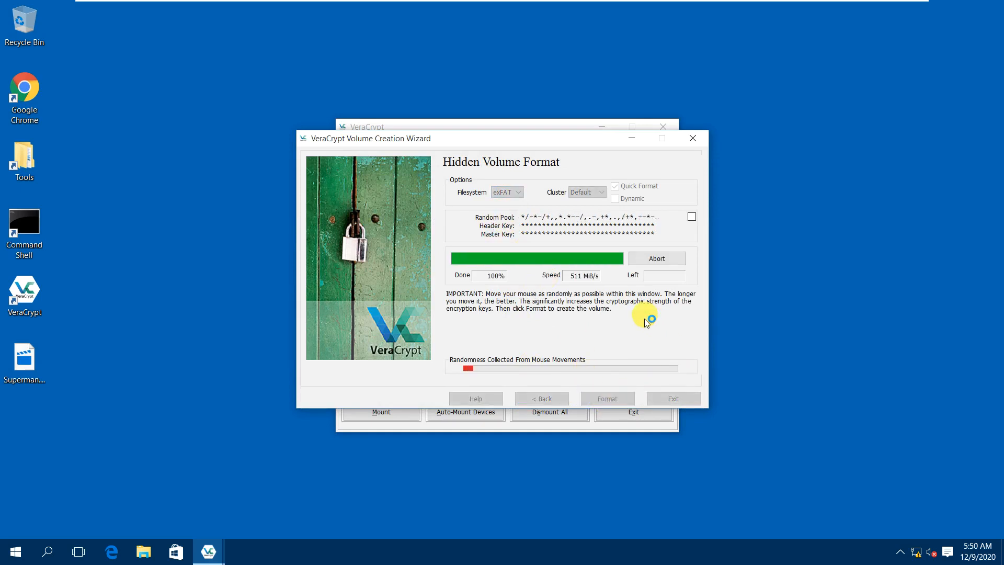
{"action": "left_click", "coordinate": [634, 398]}
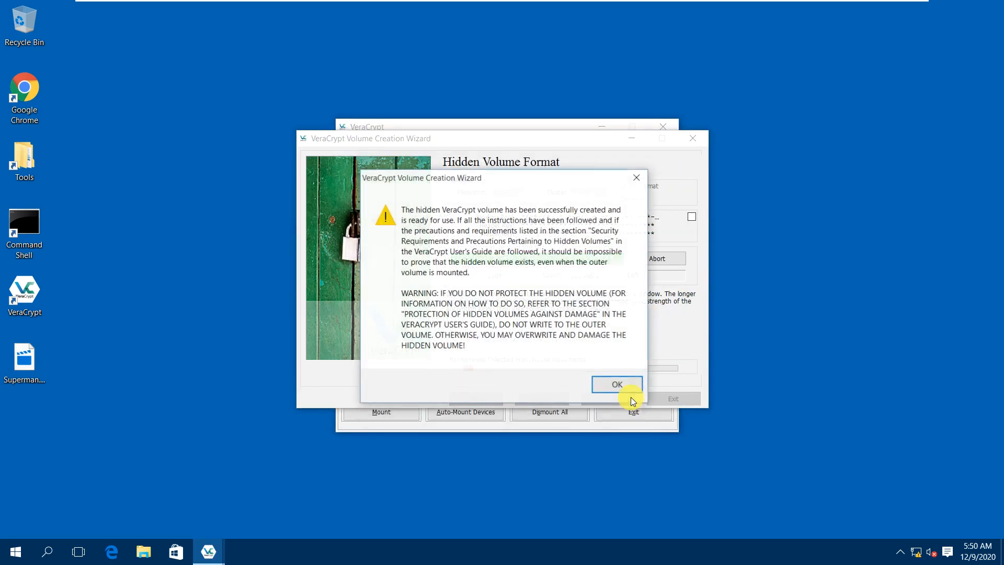
{"action": "left_click", "coordinate": [633, 396]}
{"action": "left_click", "coordinate": [671, 400]}
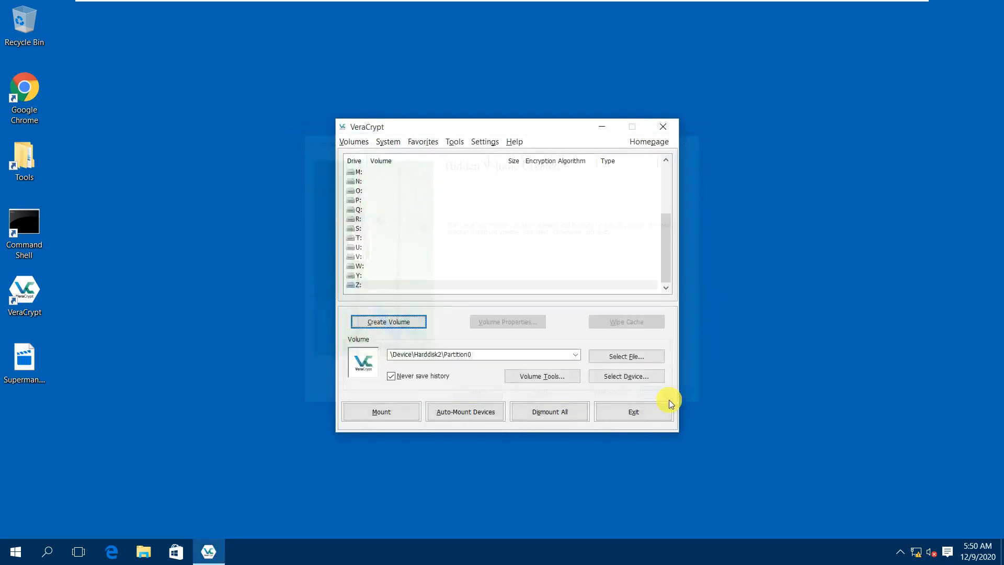
Choose drive Z:, select Harddisk2 Partition1, and auto-mount the hidden volume with its password.
{"action": "left_click", "coordinate": [363, 284]}
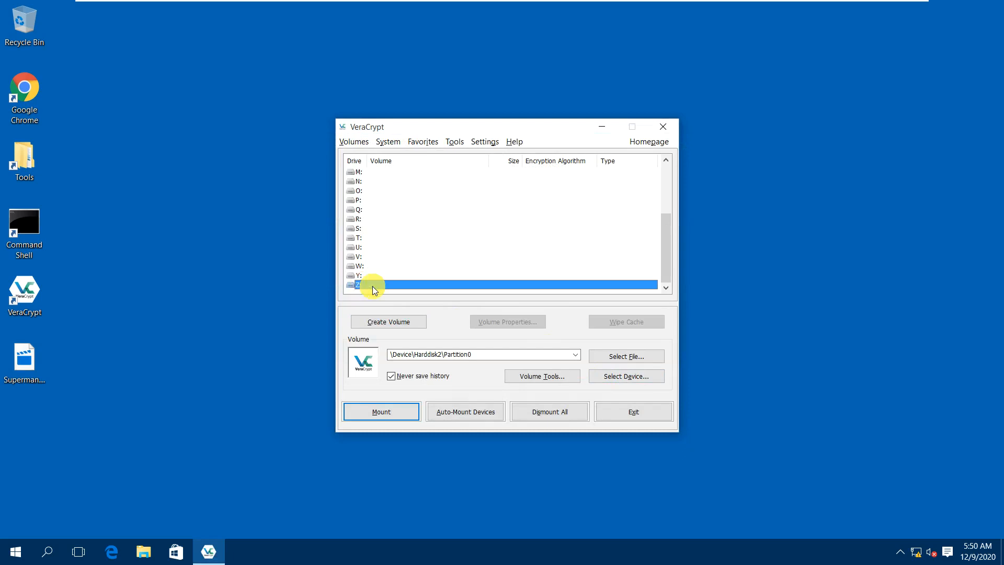
{"action": "left_click", "coordinate": [615, 375]}
{"action": "left_click", "coordinate": [425, 269]}
{"action": "left_click", "coordinate": [563, 376]}
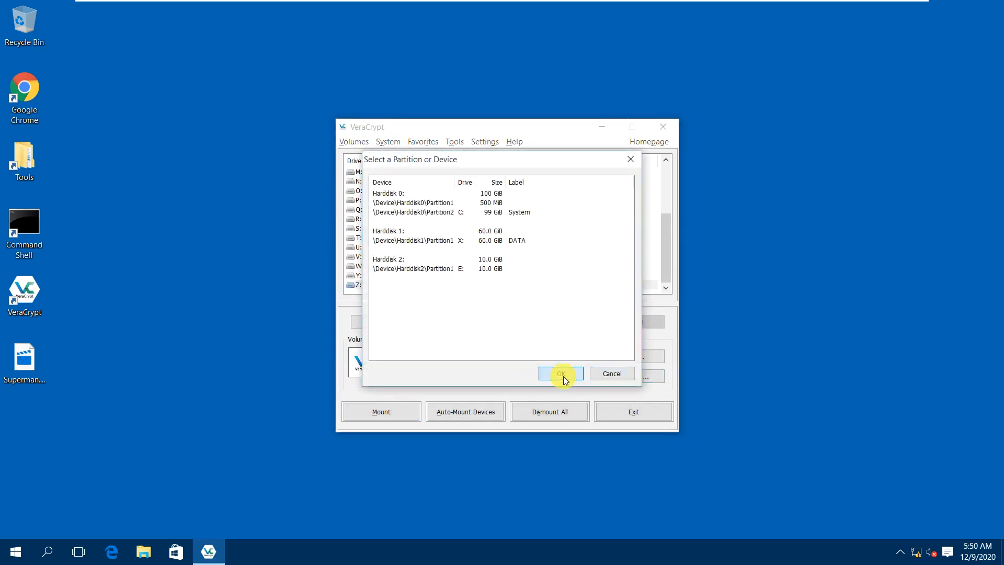
{"action": "left_click", "coordinate": [481, 410]}
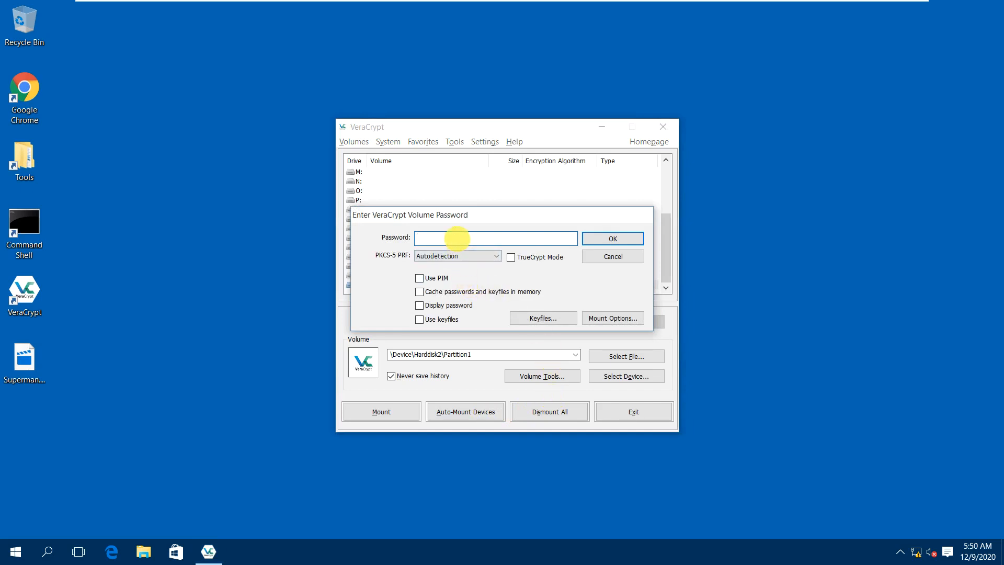
{"action": "type", "text": "••••••••"}
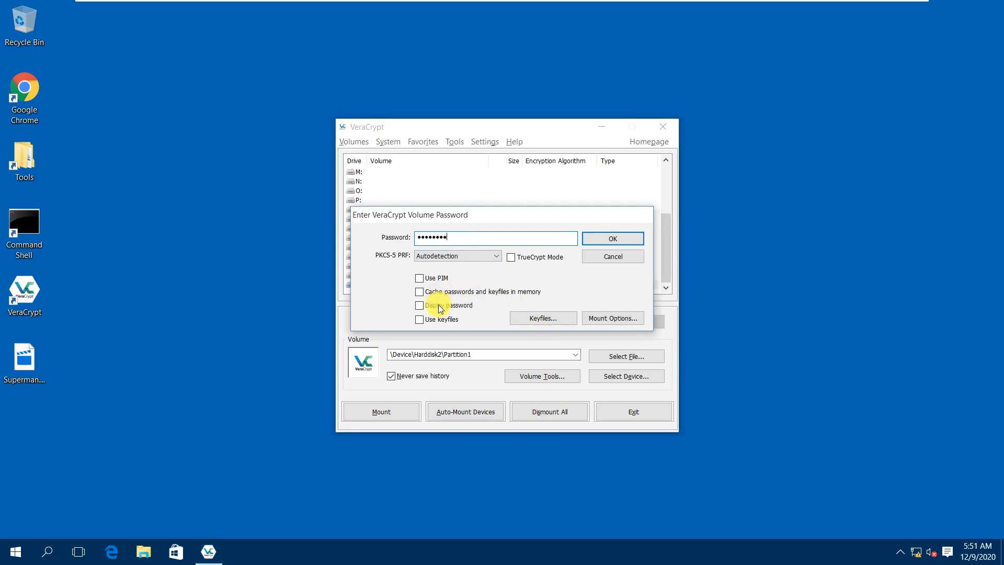
{"action": "left_click", "coordinate": [441, 306]}
{"action": "type", "text": "!2345"}
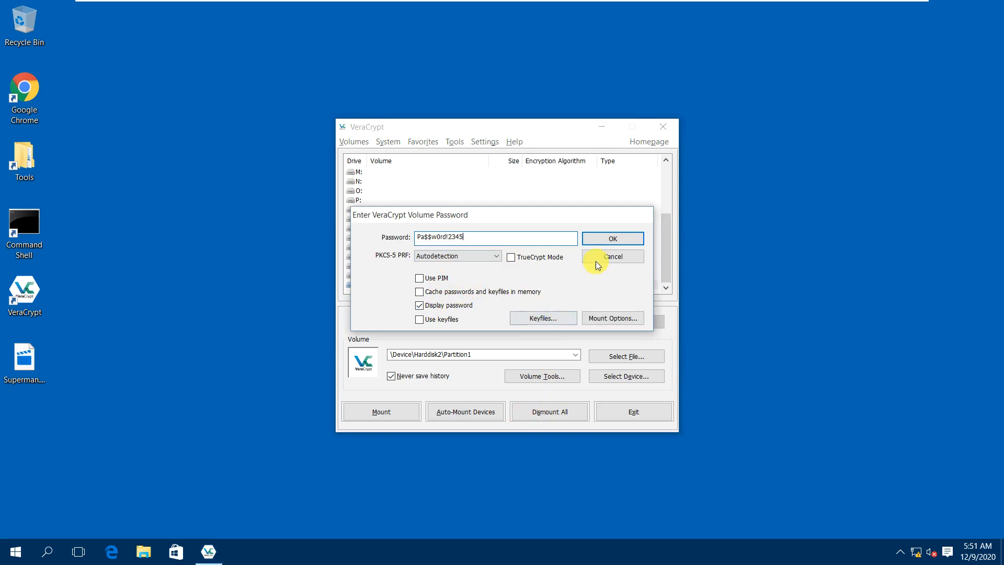
{"action": "left_click", "coordinate": [614, 239]}
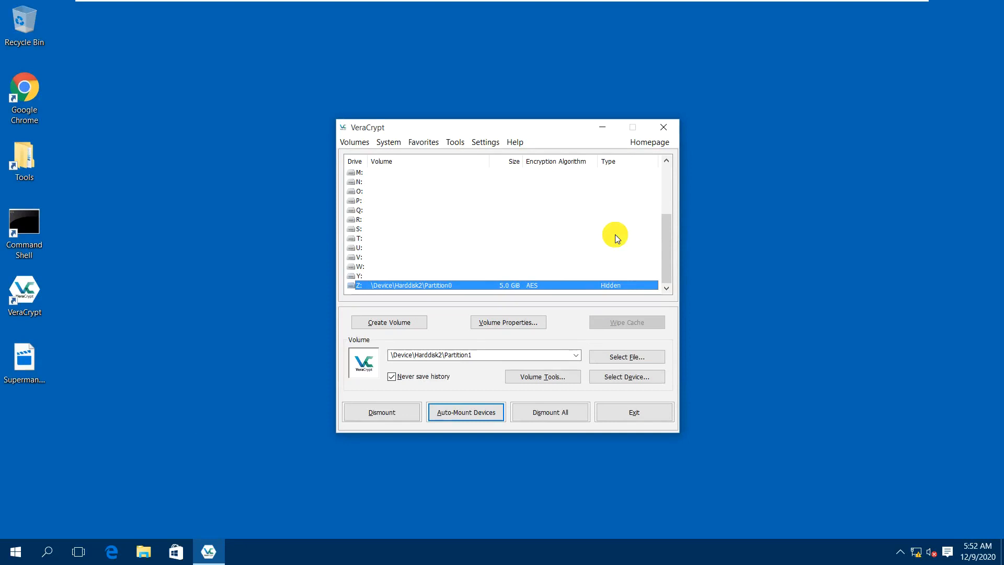
Open drive Z: in File Explorer, declining the format prompt and dismissing the access error.
{"action": "right_click", "coordinate": [599, 288]}
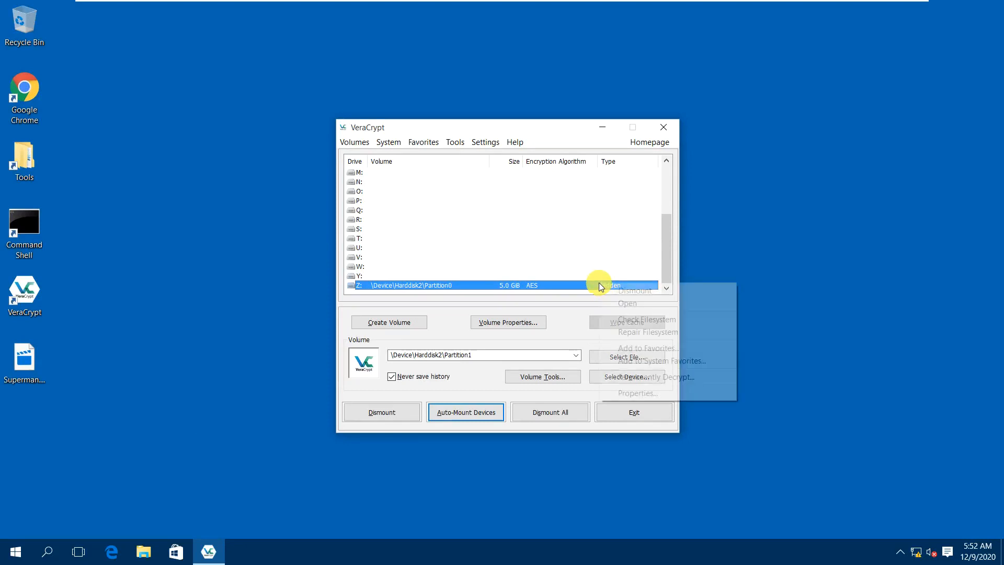
{"action": "left_click", "coordinate": [623, 302]}
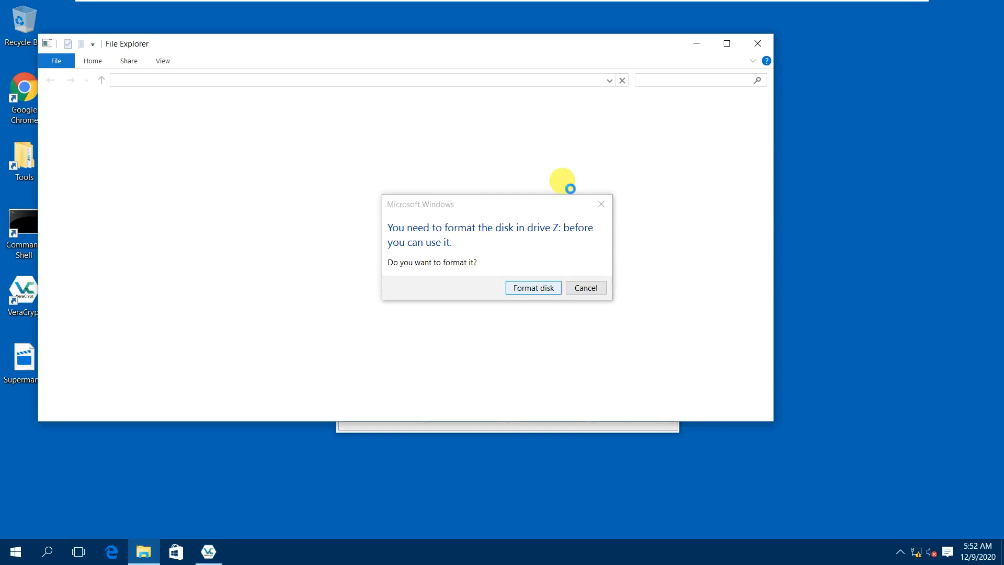
{"action": "left_click", "coordinate": [579, 287]}
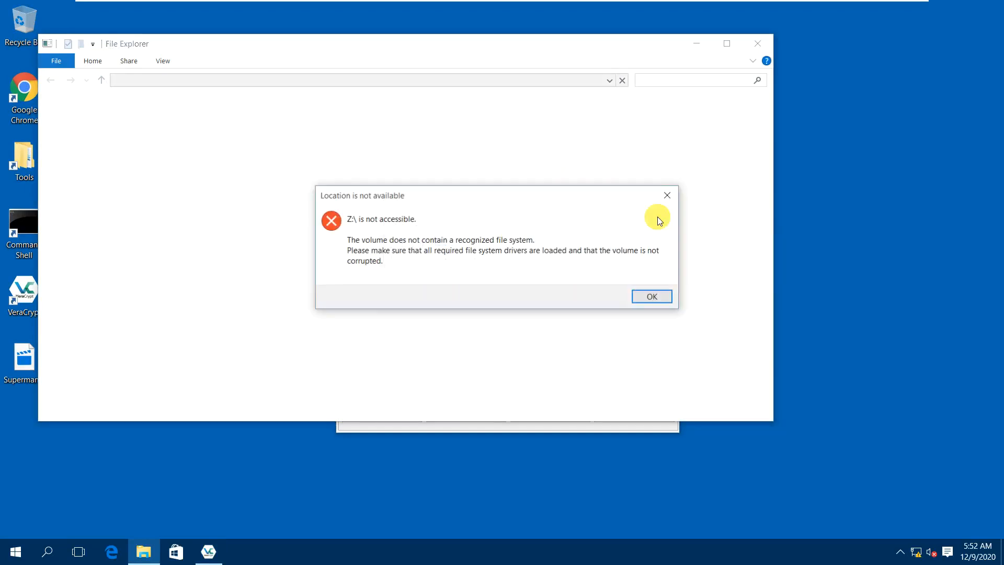
{"action": "left_click", "coordinate": [652, 299]}
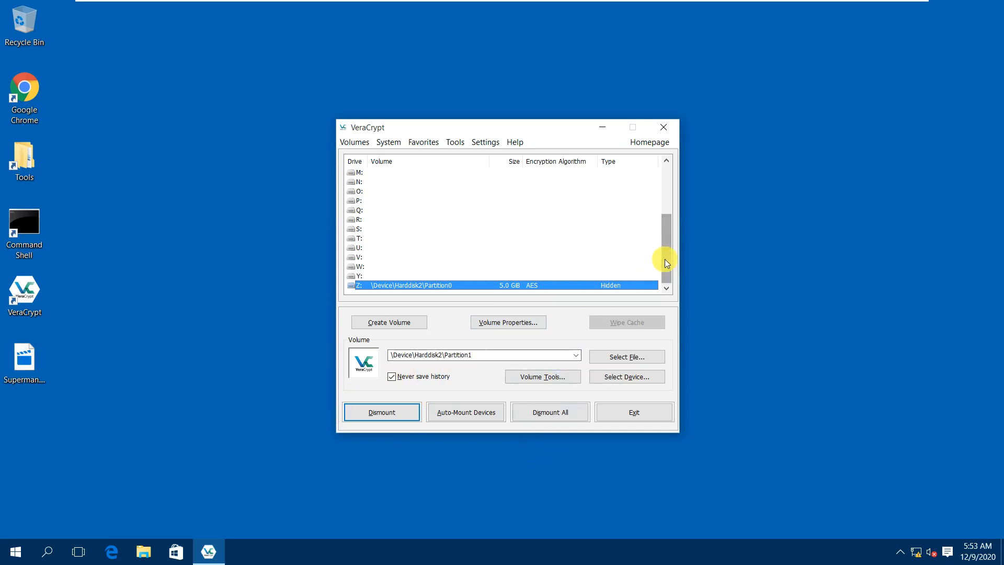
{"action": "mouse_move", "coordinate": [666, 259]}
{"action": "left_mouse_down"}
{"action": "mouse_move", "coordinate": [668, 250]}
{"action": "mouse_move", "coordinate": [669, 270]}
{"action": "left_mouse_up"}
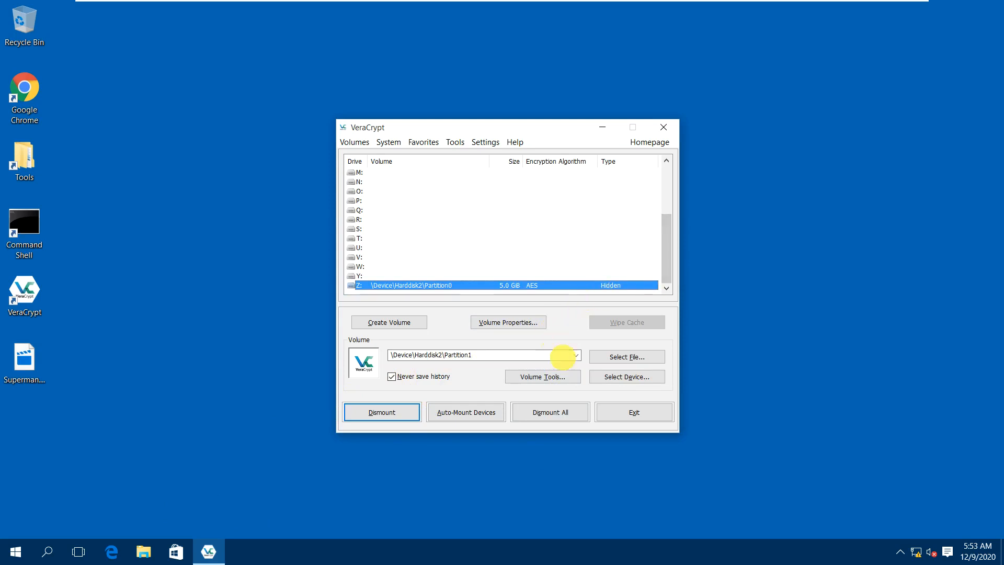
Quick-format drive Z: as NTFS (4.99 GB) and close the format window.
{"action": "double_click", "coordinate": [520, 285]}
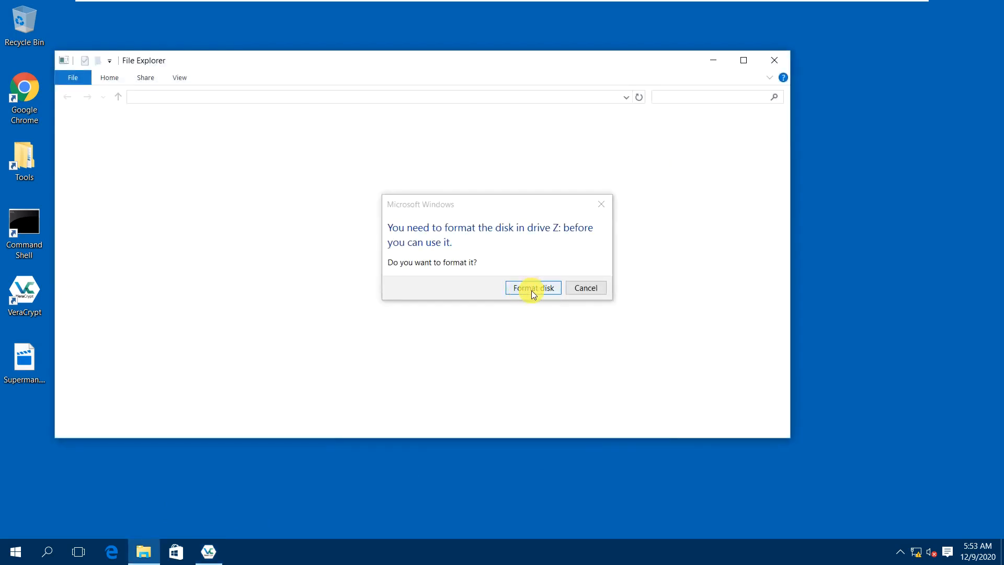
{"action": "left_click", "coordinate": [531, 288]}
{"action": "left_click", "coordinate": [169, 370]}
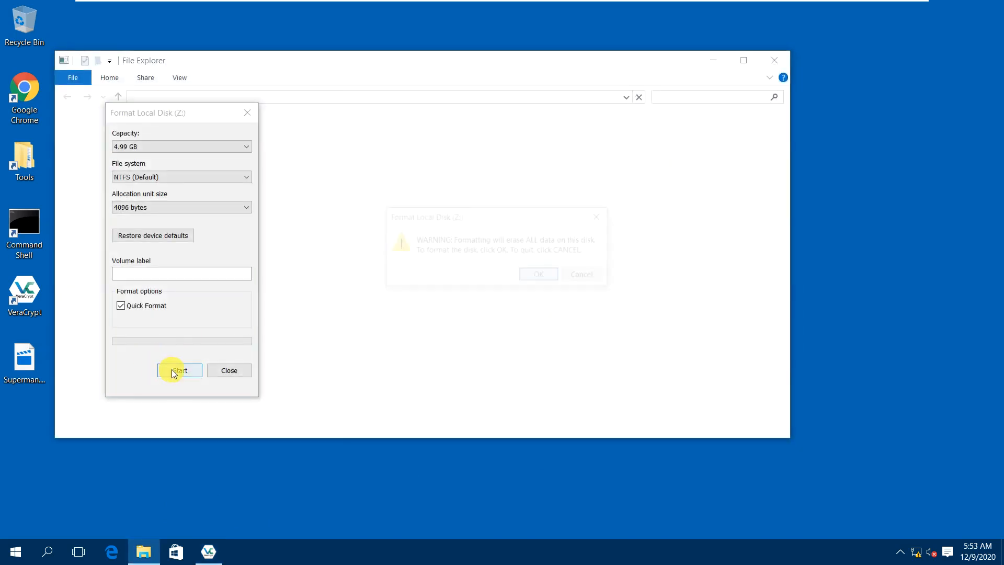
{"action": "left_click", "coordinate": [545, 278]}
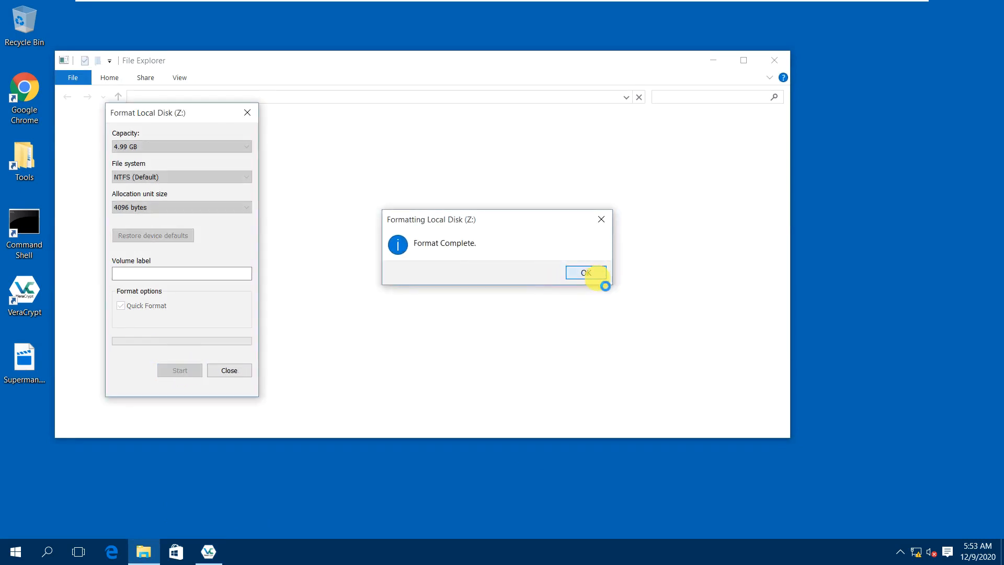
{"action": "left_click", "coordinate": [594, 277]}
{"action": "left_click", "coordinate": [238, 370]}
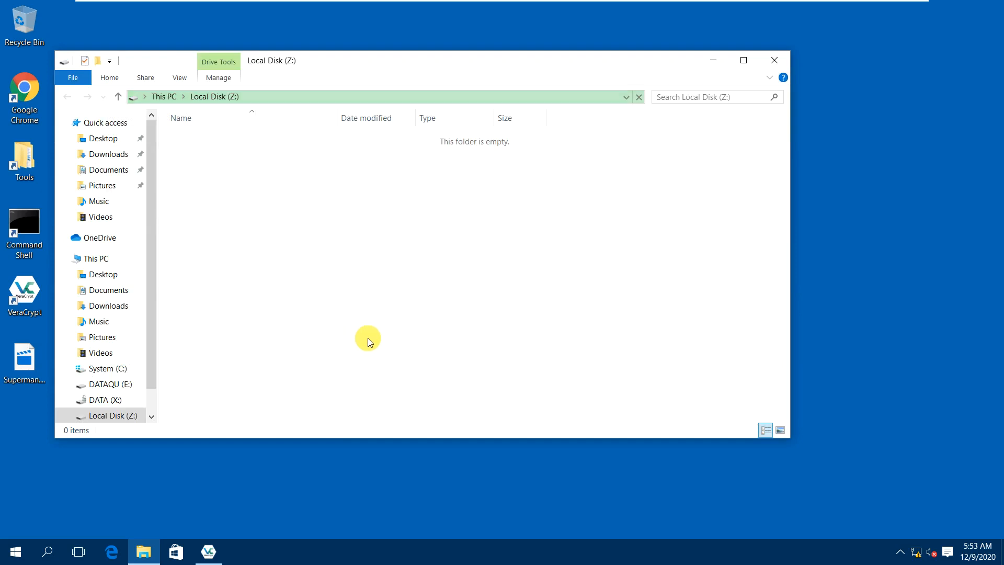
Create a new text document named Secret.txt on drive Z:.
{"action": "right_click", "coordinate": [348, 197]}
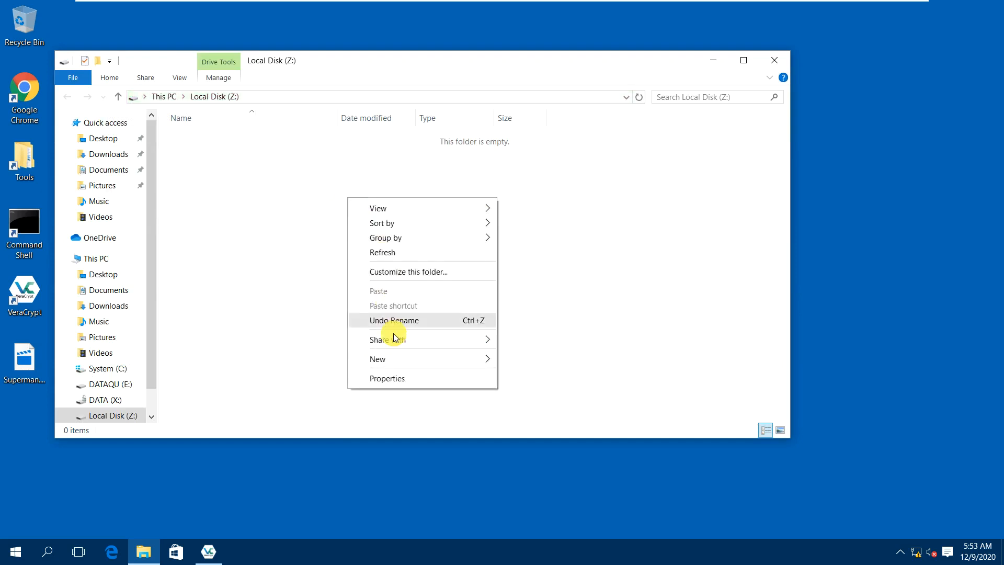
{"action": "mouse_move", "coordinate": [392, 361]}
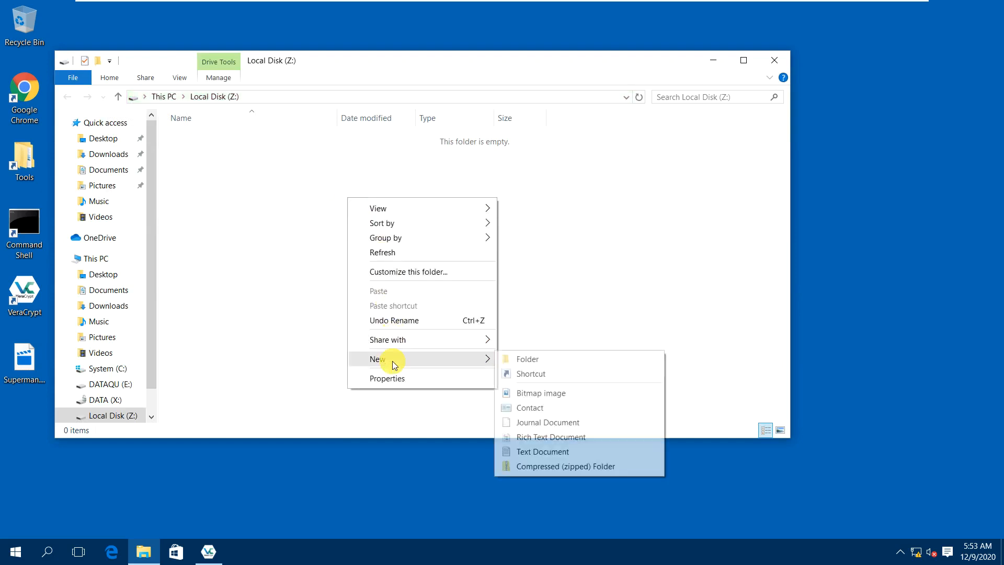
{"action": "left_click", "coordinate": [521, 450]}
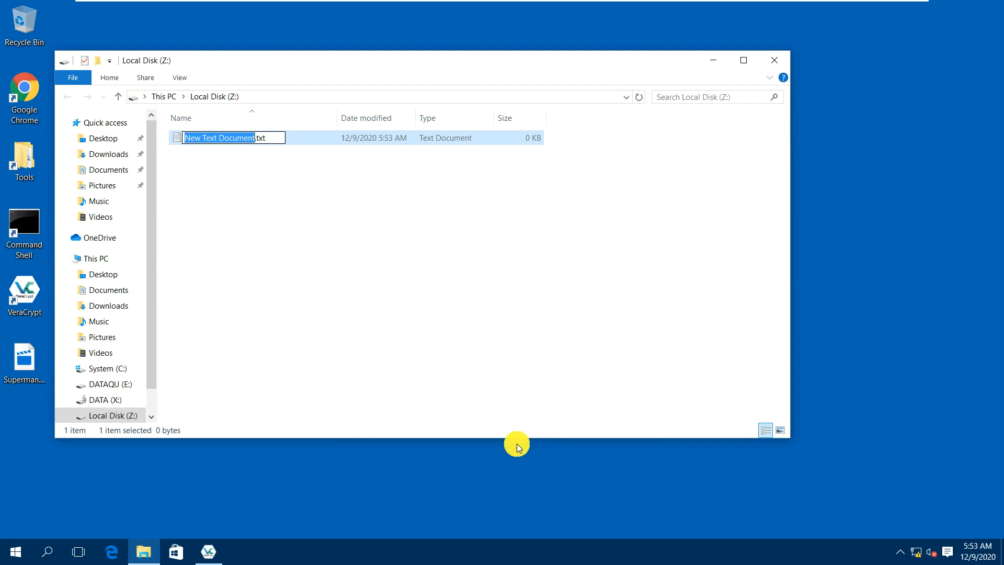
{"action": "type", "text": "Secret"}
{"action": "key", "text": "Return"}
{"action": "key", "text": "Return"}
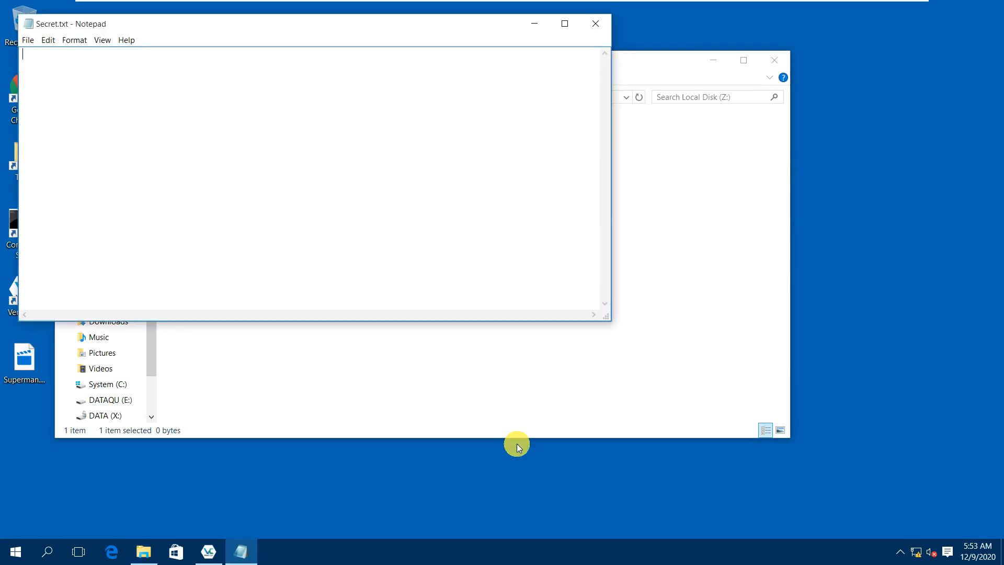
Type 'This is a secret file.' into Secret.txt, then close it and the Z: window.
{"action": "type", "text": "This is "}
{"action": "type", "text": "a secret f"}
{"action": "type", "text": "il"}
{"action": "key", "text": "BackSpace"}
{"action": "type", "text": "le."}
{"action": "key", "text": "alt+F4"}
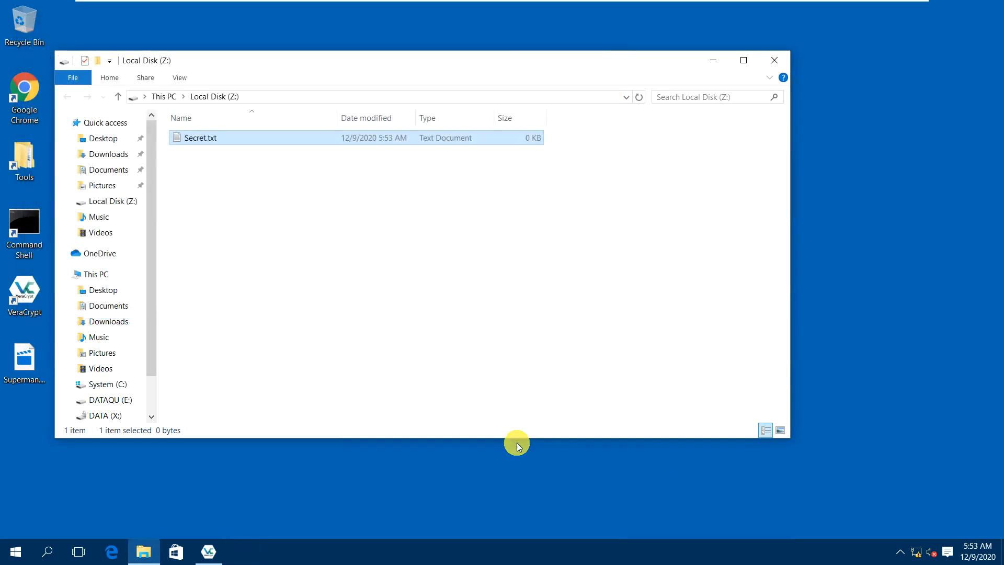
{"action": "left_click", "coordinate": [766, 65]}
Open the Z: volume to view its contents, close it, then dismount Z:.
{"action": "right_click", "coordinate": [545, 287]}
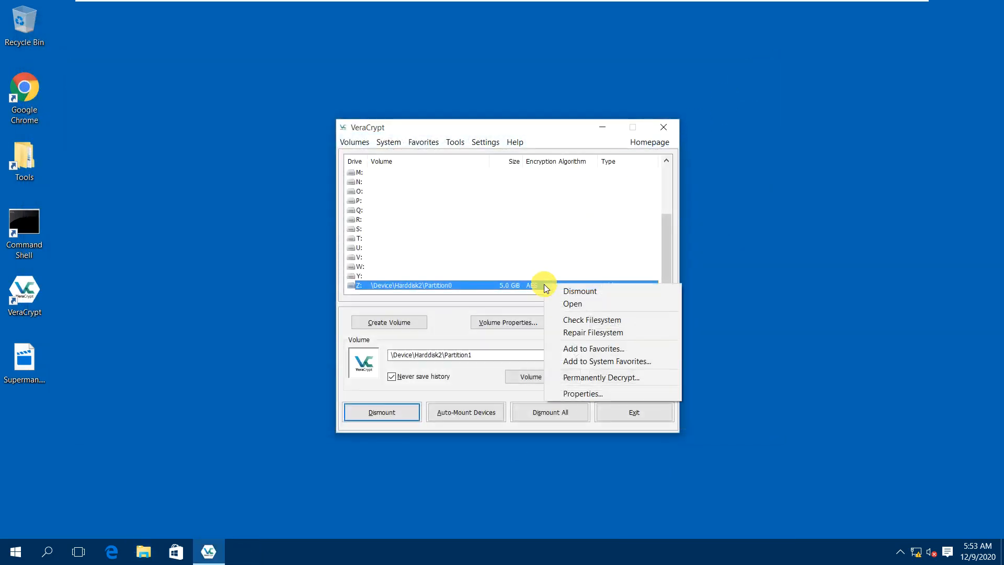
{"action": "left_click", "coordinate": [564, 304]}
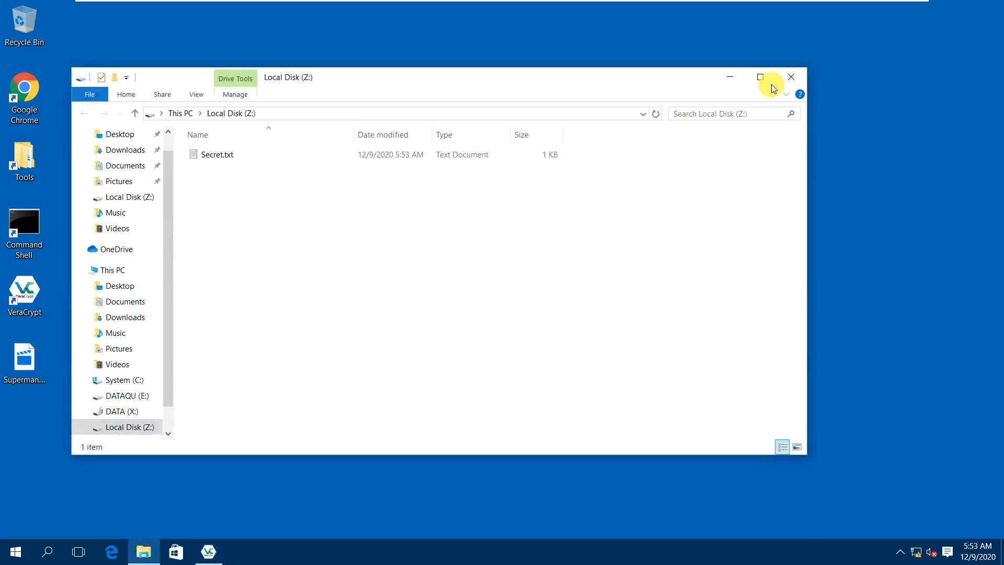
{"action": "left_click", "coordinate": [780, 76]}
{"action": "right_click", "coordinate": [480, 285]}
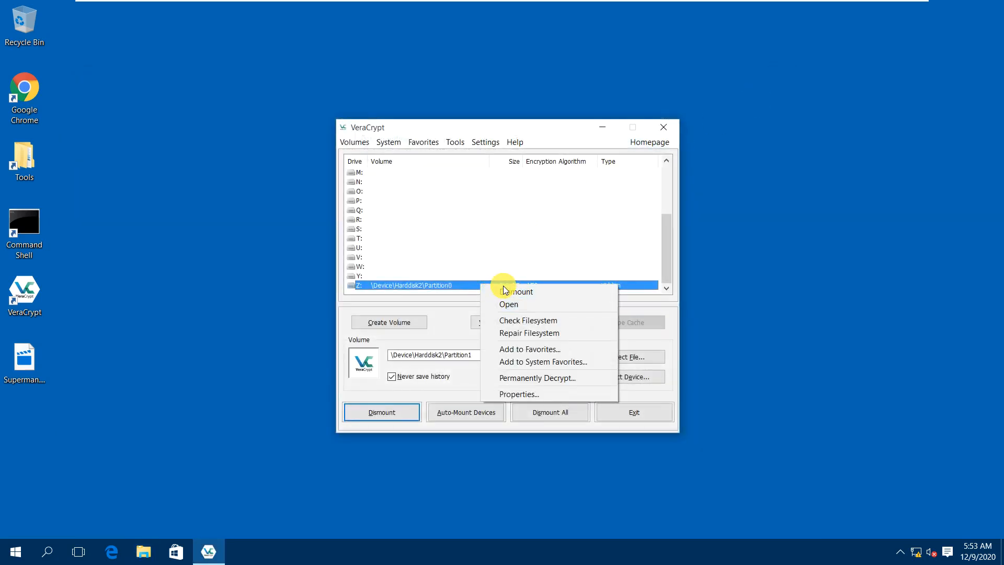
{"action": "left_click", "coordinate": [501, 289]}
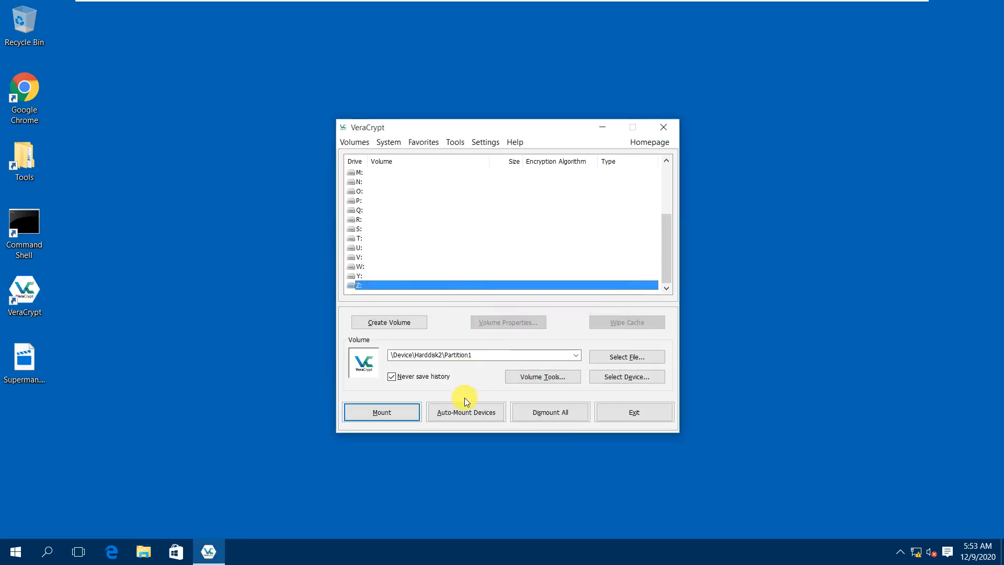
Auto-mount devices with the hidden volume's password, remounting it as Z:.
{"action": "left_click", "coordinate": [465, 413]}
{"action": "type", "text": "******"}
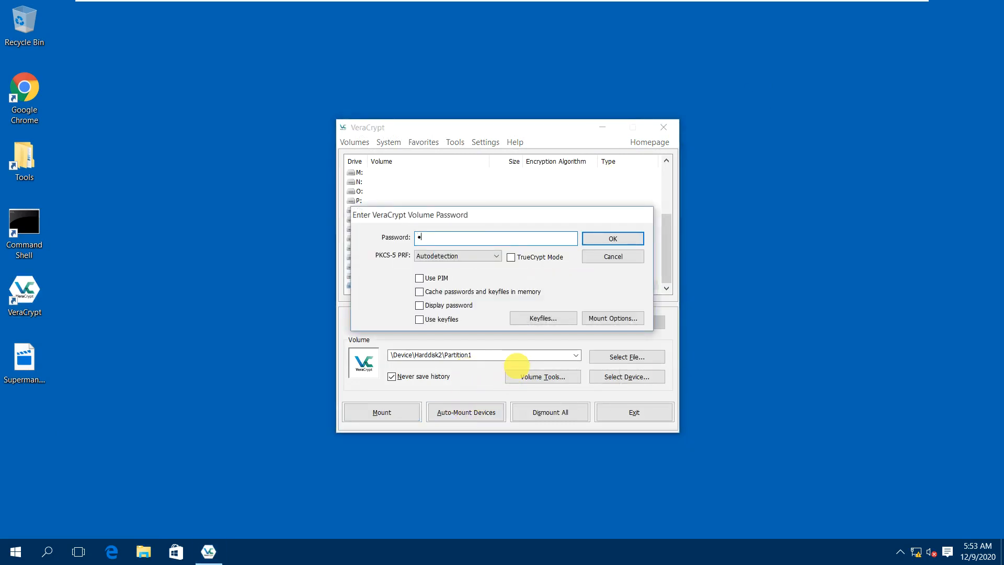
{"action": "type", "text": "*******"}
{"action": "left_click", "coordinate": [454, 305]}
{"action": "left_click", "coordinate": [609, 233]}
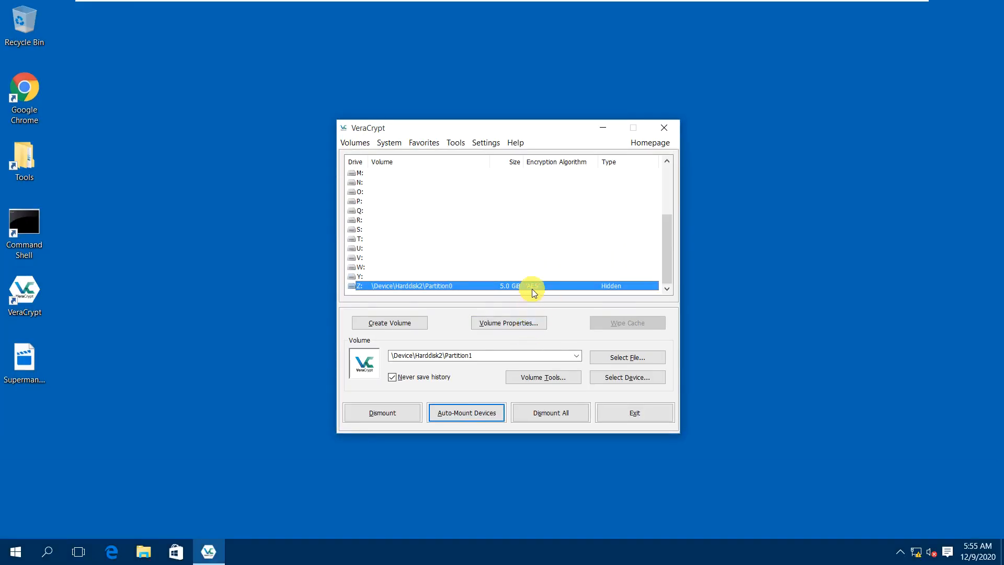
Check that Z: still holds Secret.txt, then dismount the Z: volume.
{"action": "right_click", "coordinate": [533, 286]}
{"action": "left_click", "coordinate": [550, 305]}
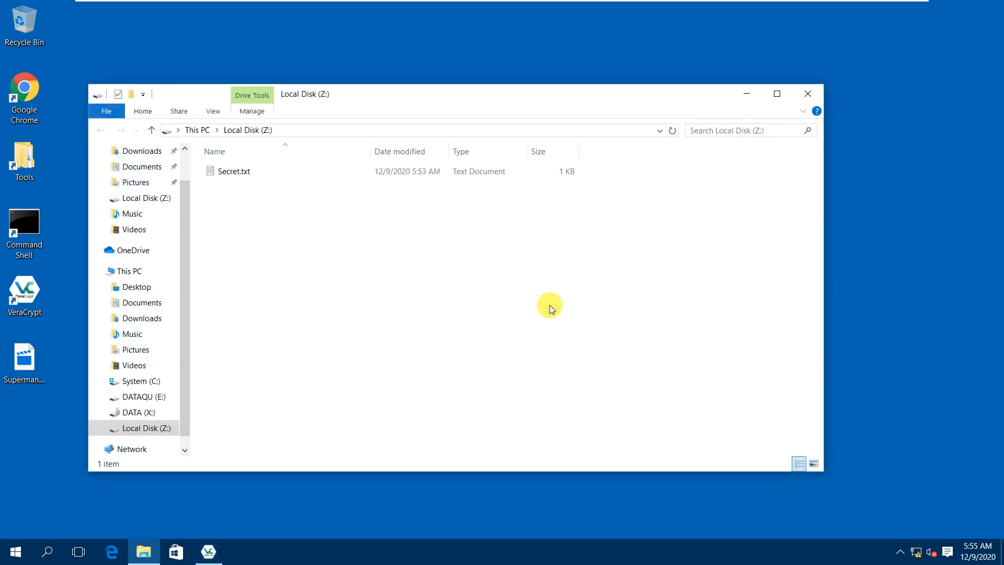
{"action": "left_click", "coordinate": [800, 92]}
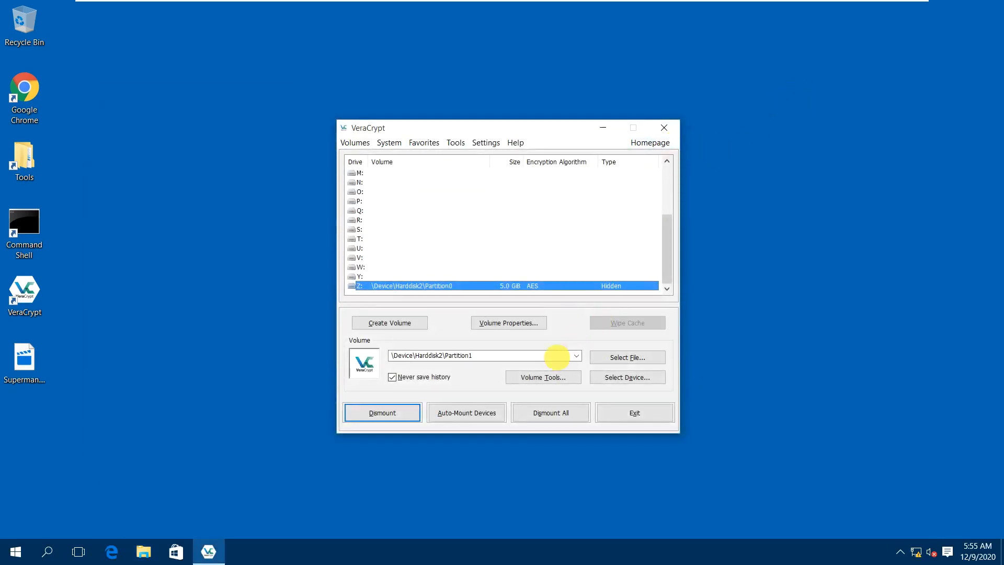
{"action": "left_click", "coordinate": [410, 420]}
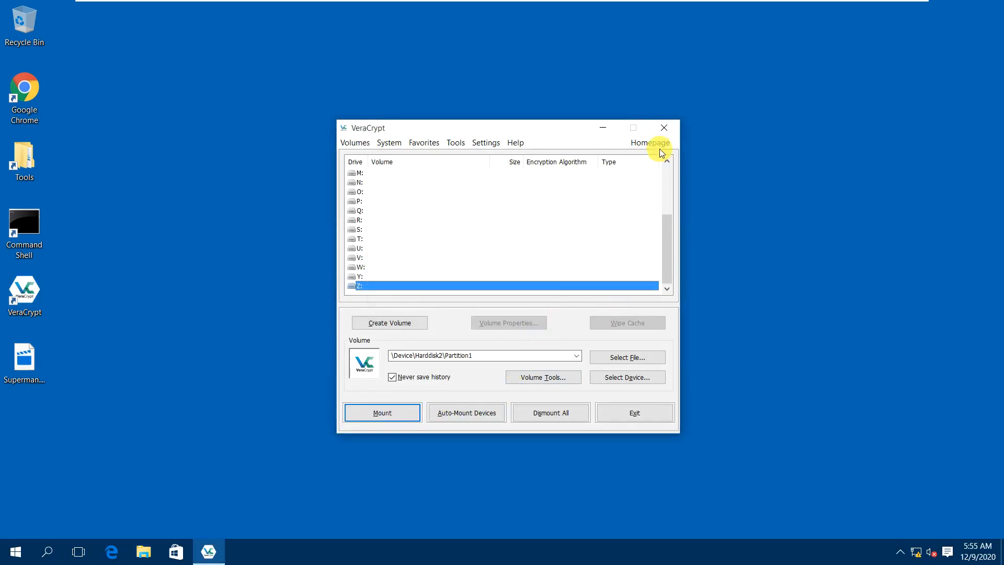
Close VeraCrypt and open File Explorer at Quick access.
{"action": "left_click", "coordinate": [664, 127]}
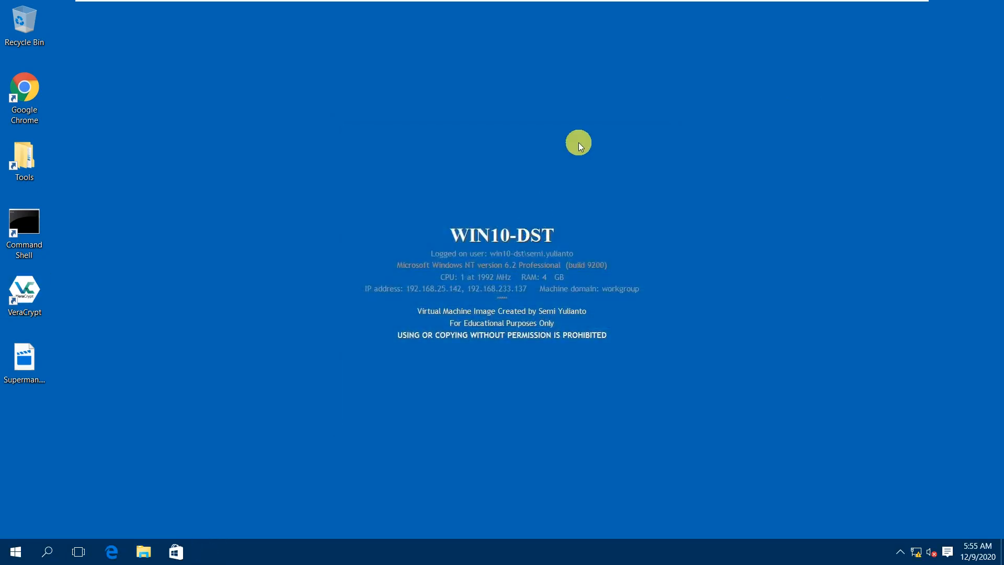
{"action": "left_click", "coordinate": [36, 350]}
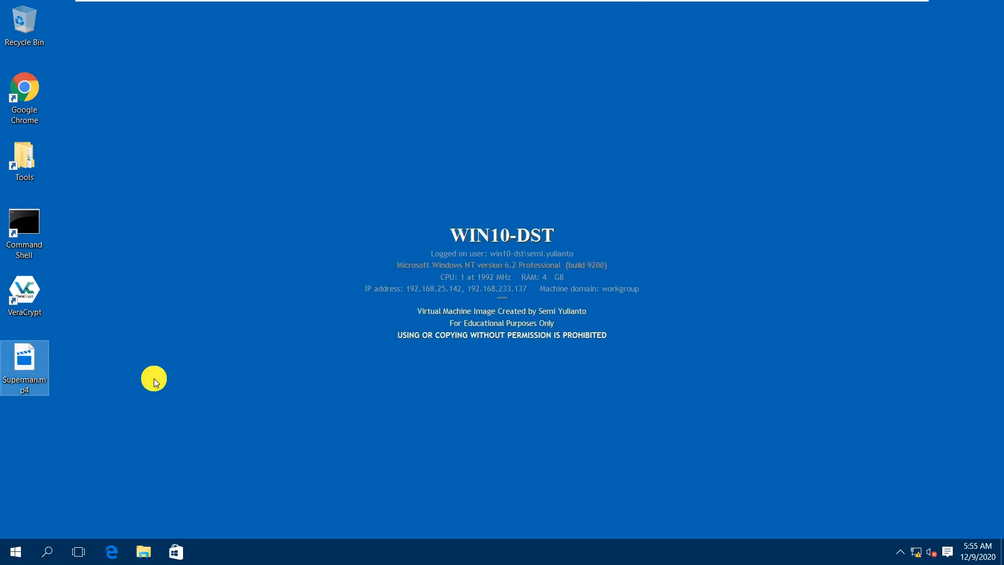
{"action": "left_click", "coordinate": [143, 551]}
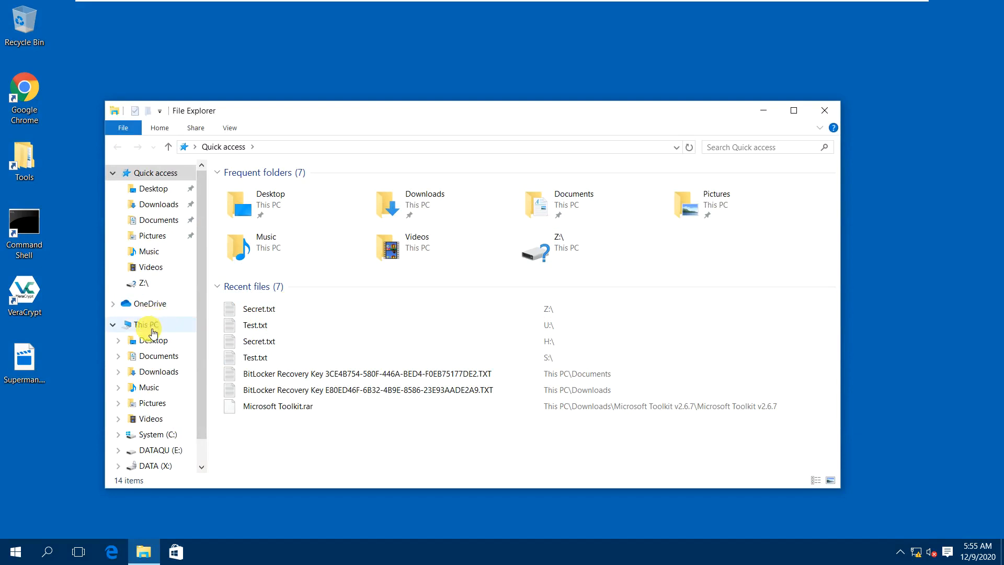
Quick-format drive DATAQU (E:) as NTFS from This PC, confirming the data erase.
{"action": "left_click", "coordinate": [137, 325]}
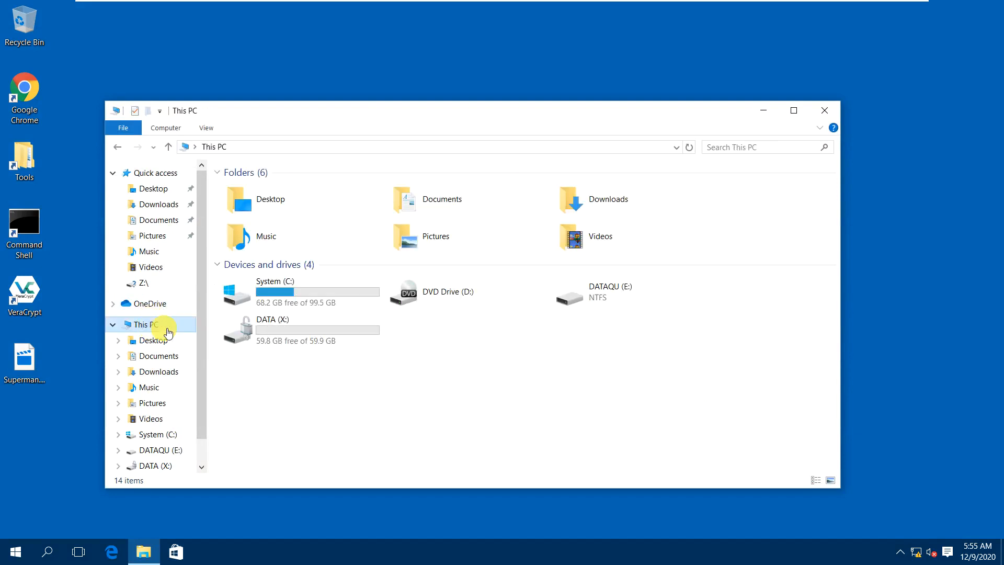
{"action": "double_click", "coordinate": [613, 296]}
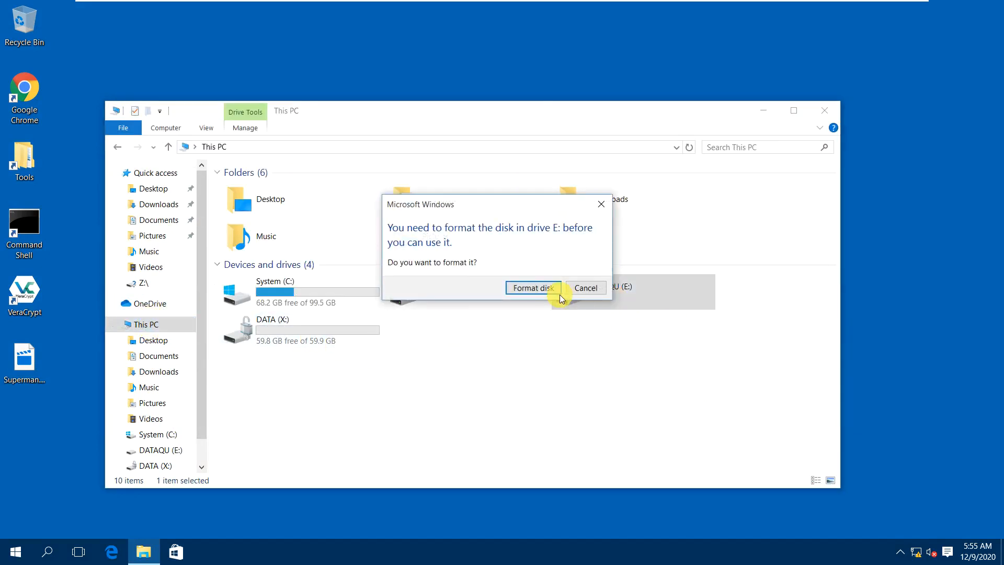
{"action": "left_click", "coordinate": [549, 288]}
{"action": "left_click", "coordinate": [242, 419]}
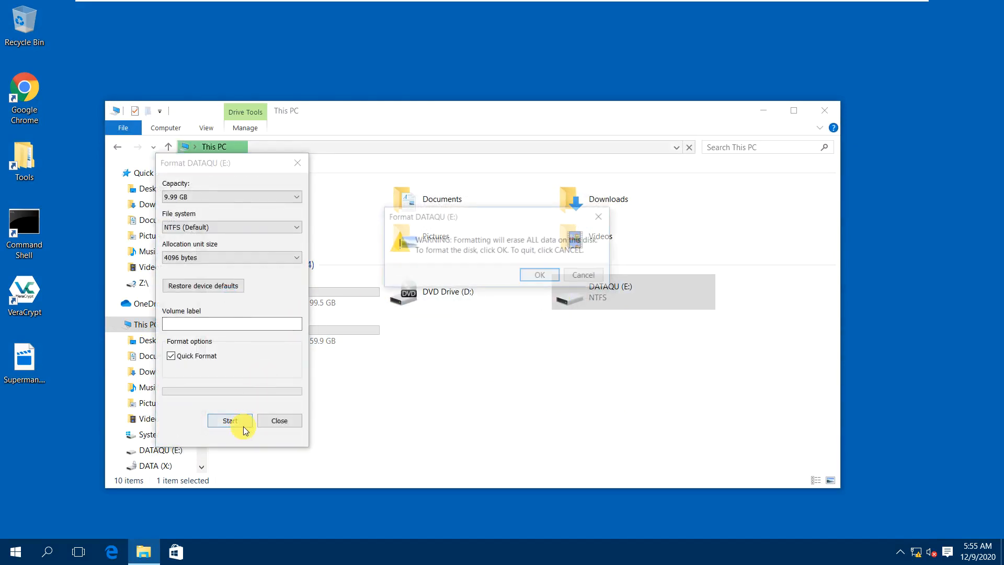
{"action": "left_click", "coordinate": [539, 276]}
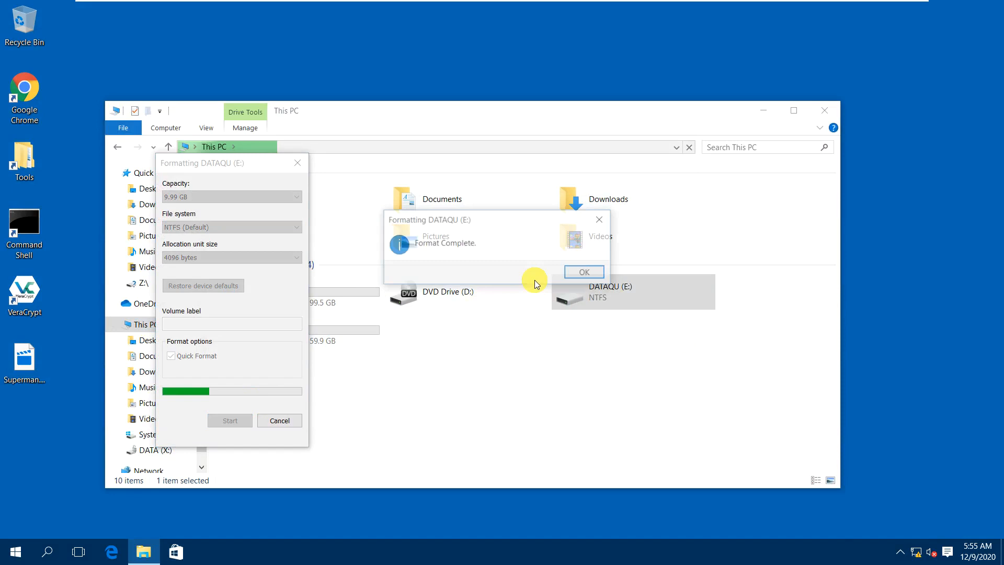
{"action": "left_click", "coordinate": [575, 272]}
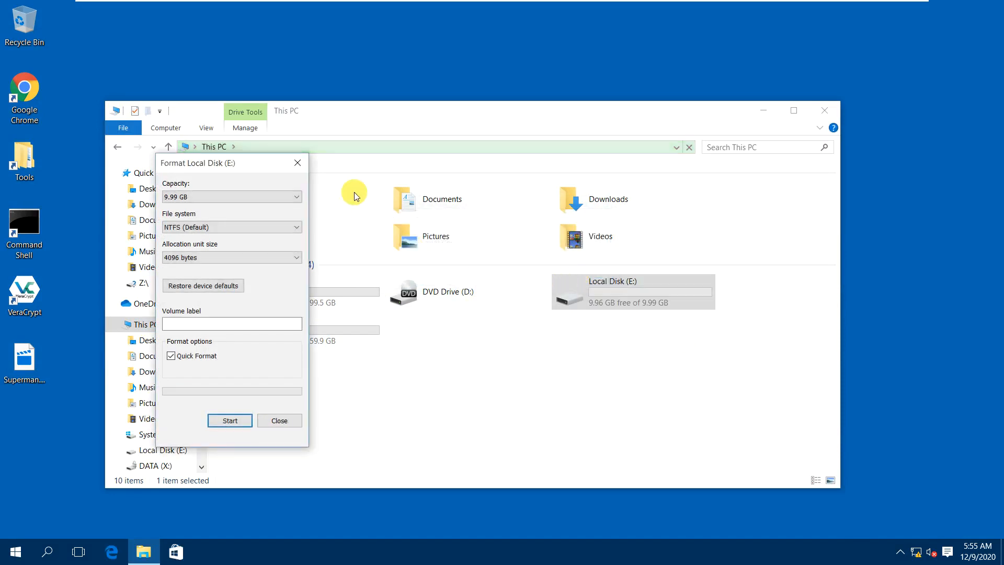
{"action": "left_click", "coordinate": [297, 163]}
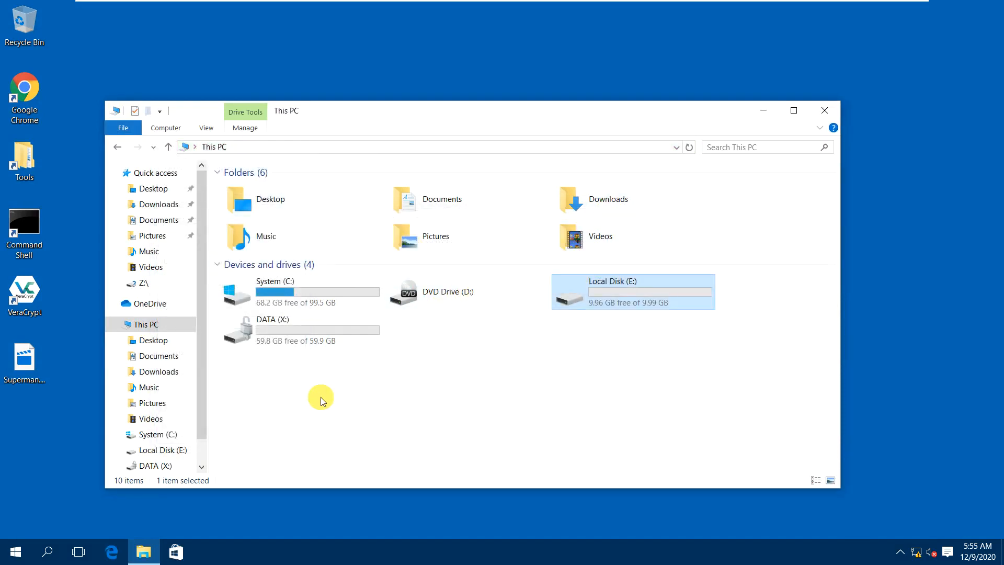
Launch VeraCrypt from its desktop shortcut.
{"action": "left_click", "coordinate": [27, 302]}
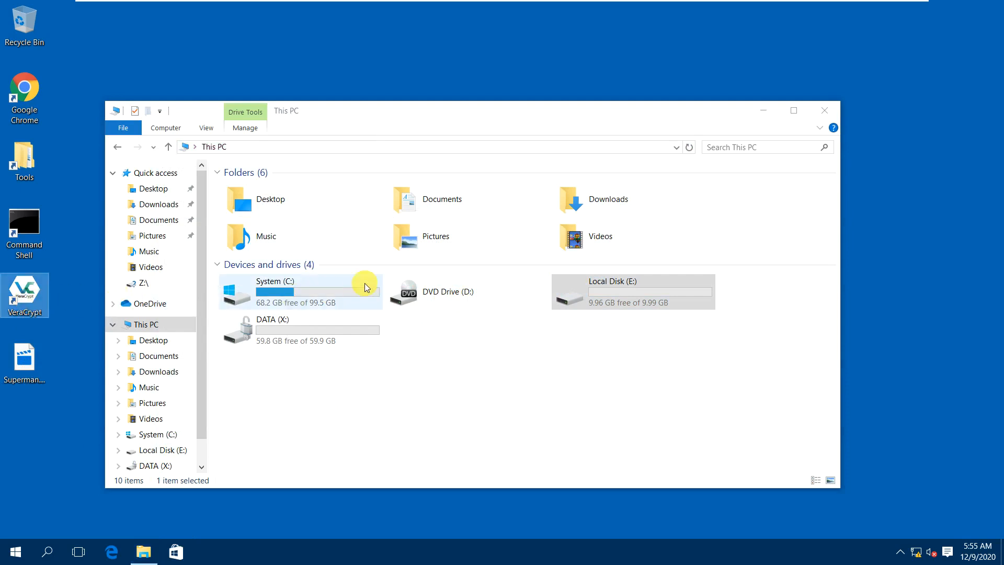
{"action": "left_click", "coordinate": [496, 379]}
{"action": "double_click", "coordinate": [33, 297]}
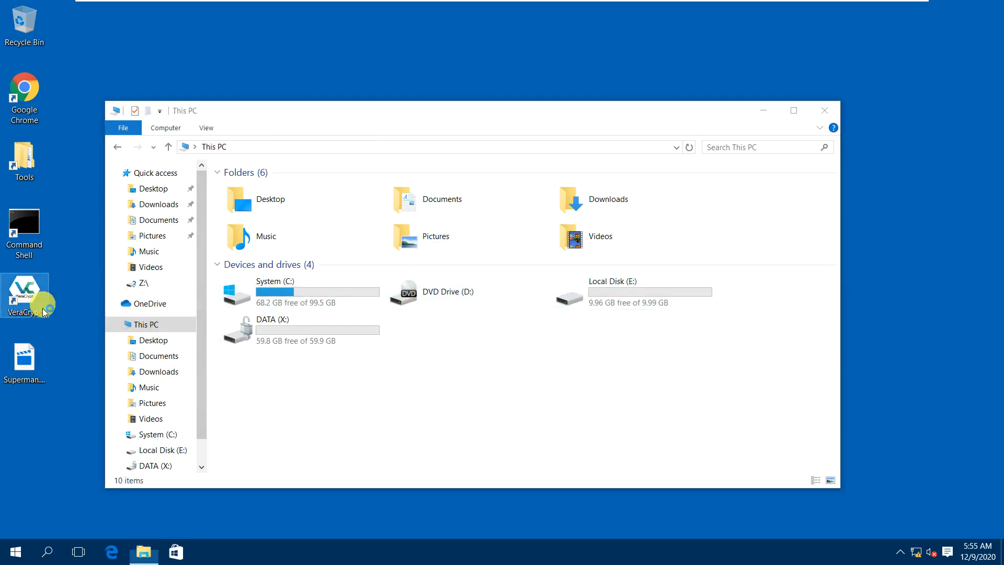
Select the whole Harddisk 2 device and mount it with the volume password.
{"action": "left_click", "coordinate": [629, 380]}
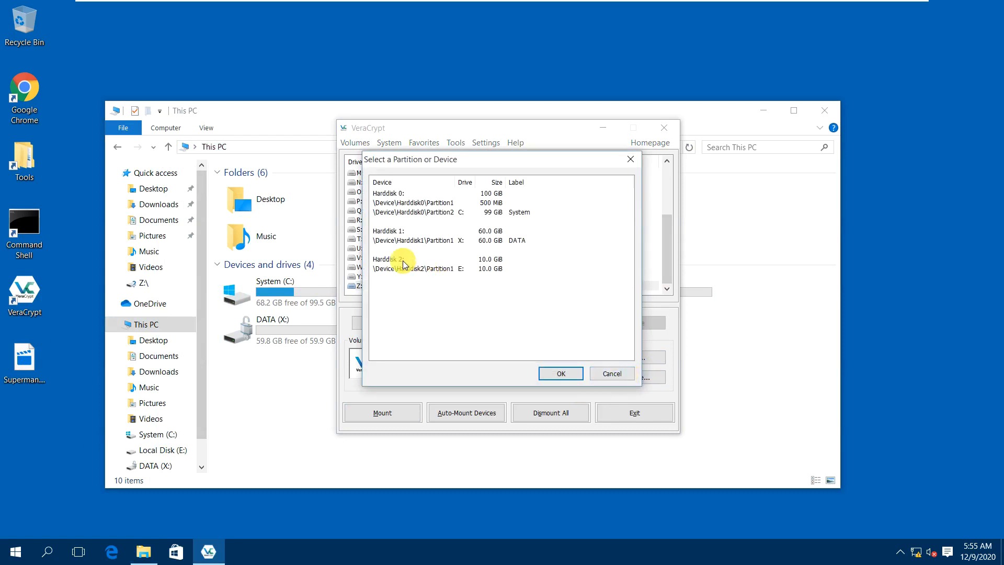
{"action": "left_click", "coordinate": [403, 260]}
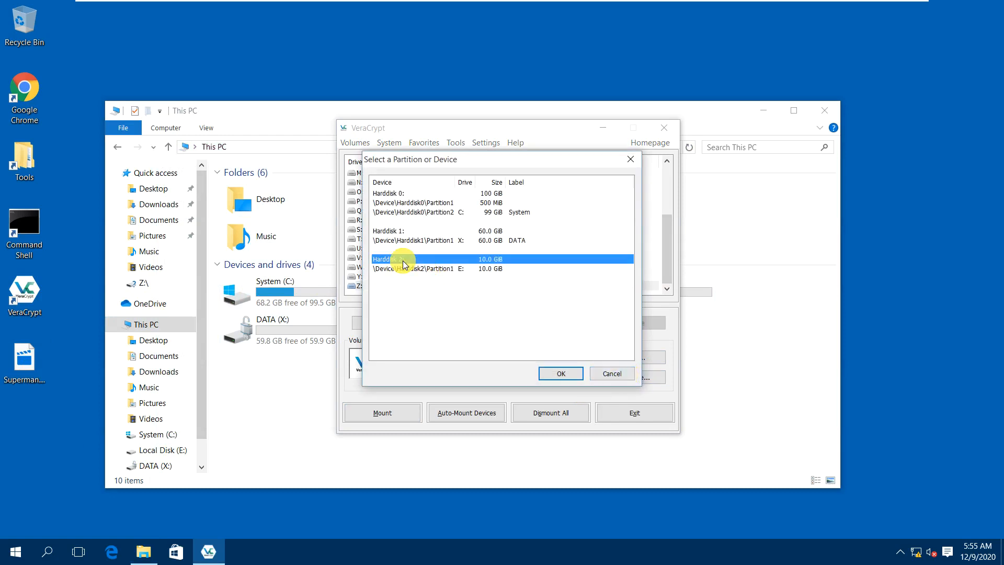
{"action": "left_click", "coordinate": [558, 373]}
{"action": "left_click", "coordinate": [408, 413]}
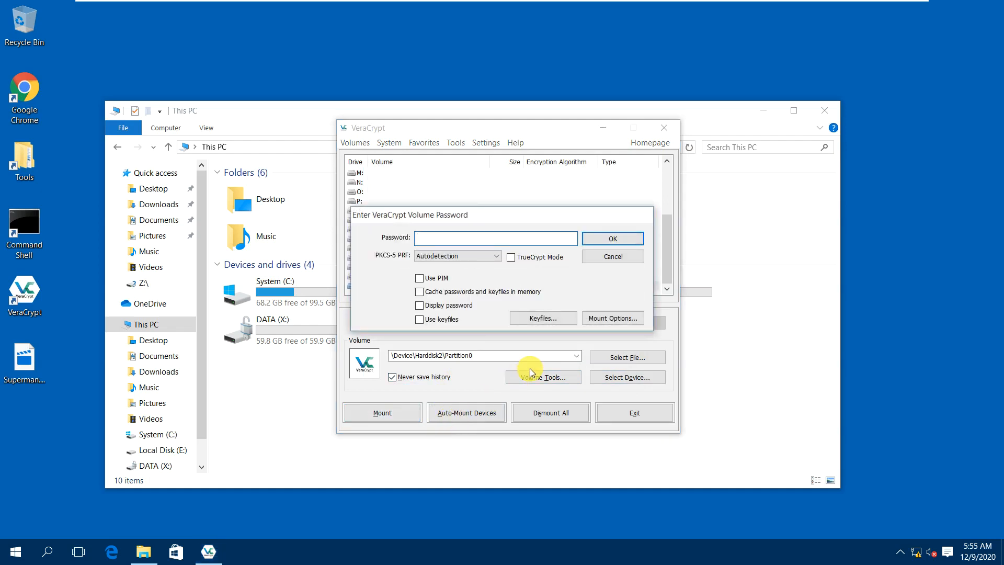
{"action": "type", "text": "••••••••••••"}
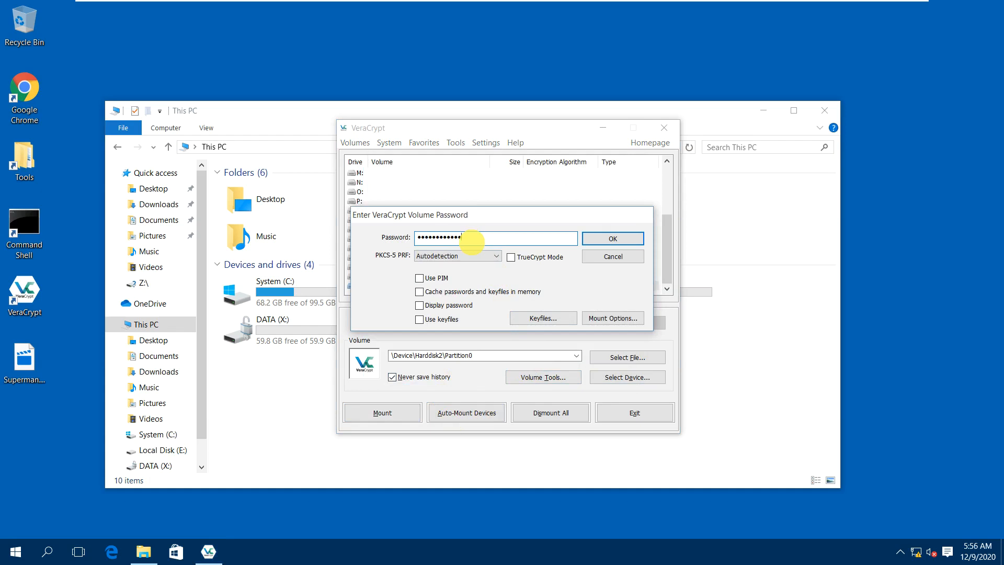
{"action": "left_click", "coordinate": [449, 305]}
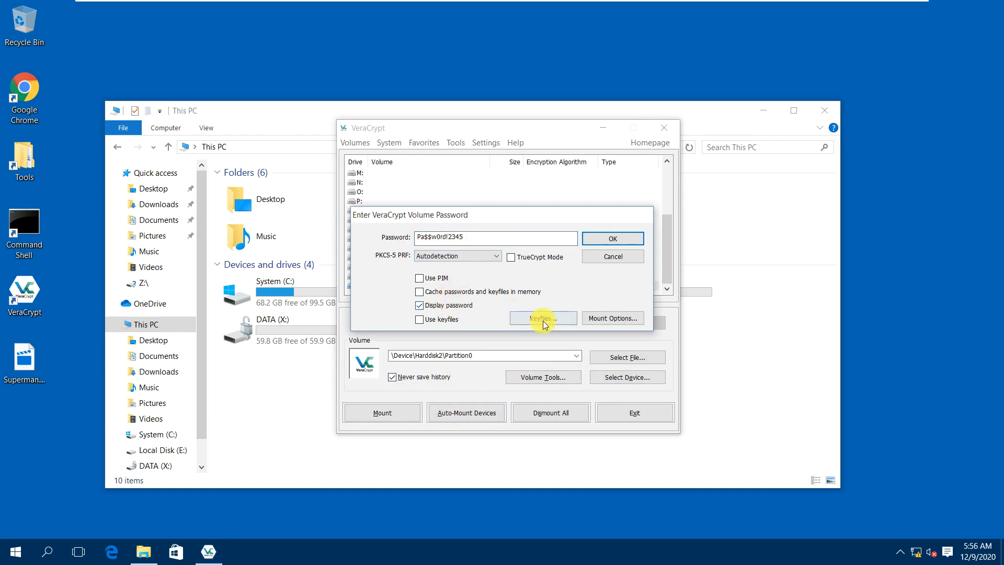
{"action": "left_click", "coordinate": [601, 239]}
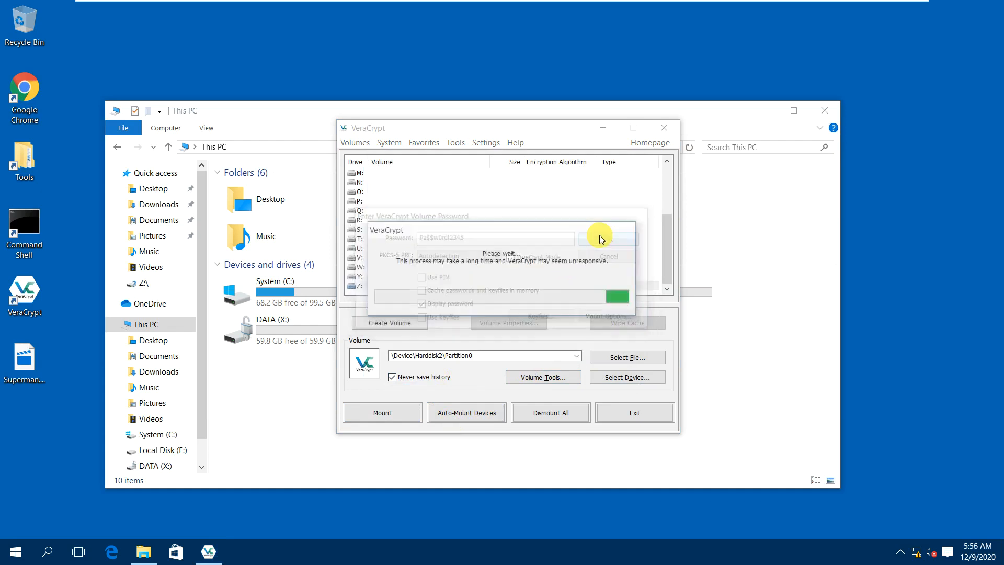
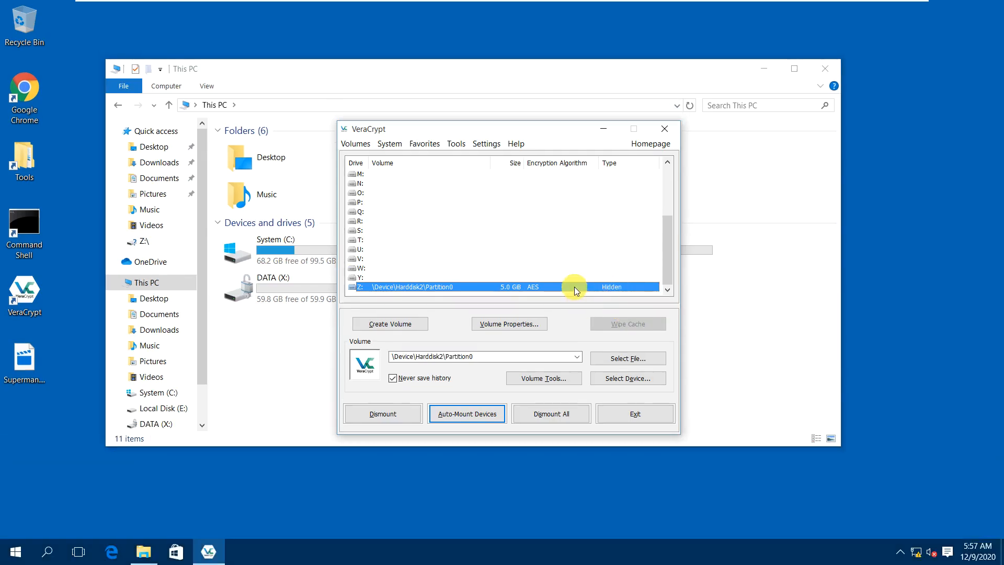
Try opening the mounted Z: volume and dismiss the access-denied error.
{"action": "right_click", "coordinate": [574, 287]}
{"action": "left_click", "coordinate": [596, 306]}
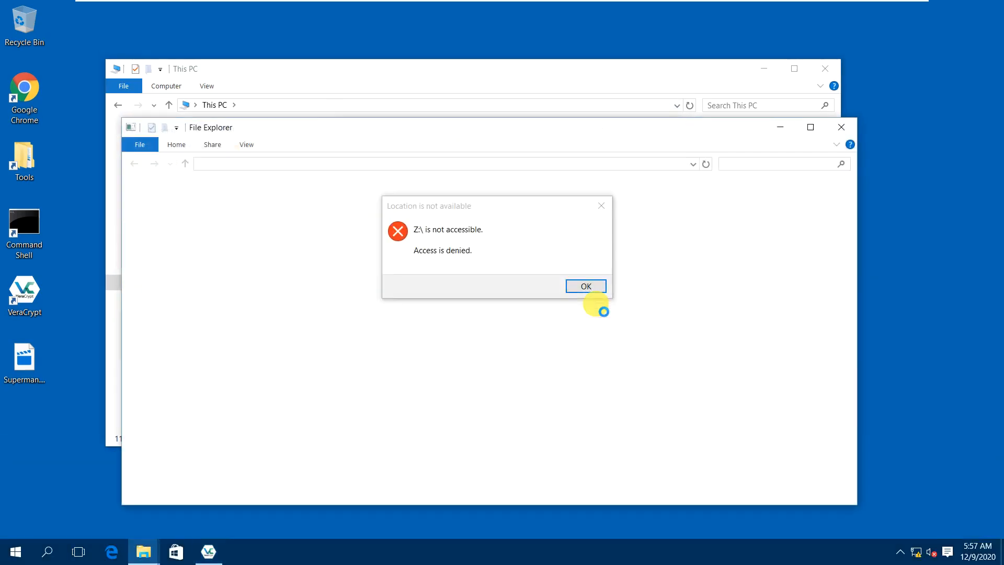
{"action": "left_click", "coordinate": [595, 290]}
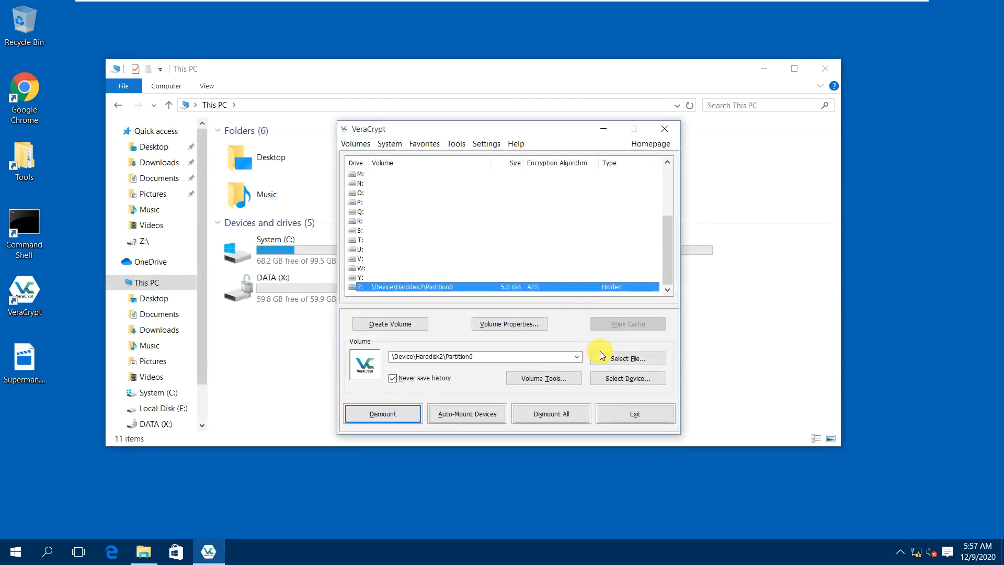
Select the Harddisk 2 device and auto-mount it with the volume password, Display password on.
{"action": "left_click", "coordinate": [622, 380]}
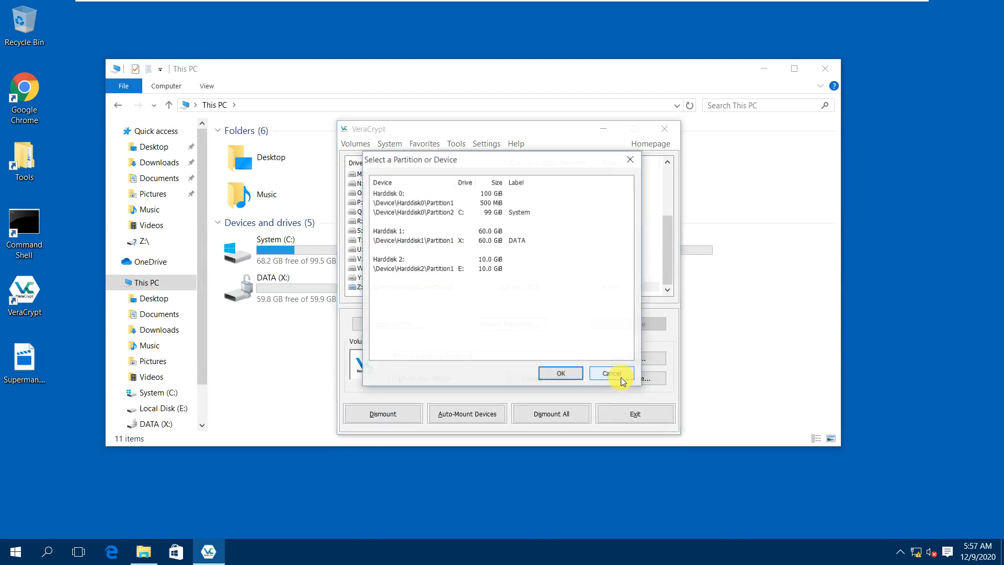
{"action": "left_click", "coordinate": [404, 261]}
{"action": "left_click", "coordinate": [567, 373]}
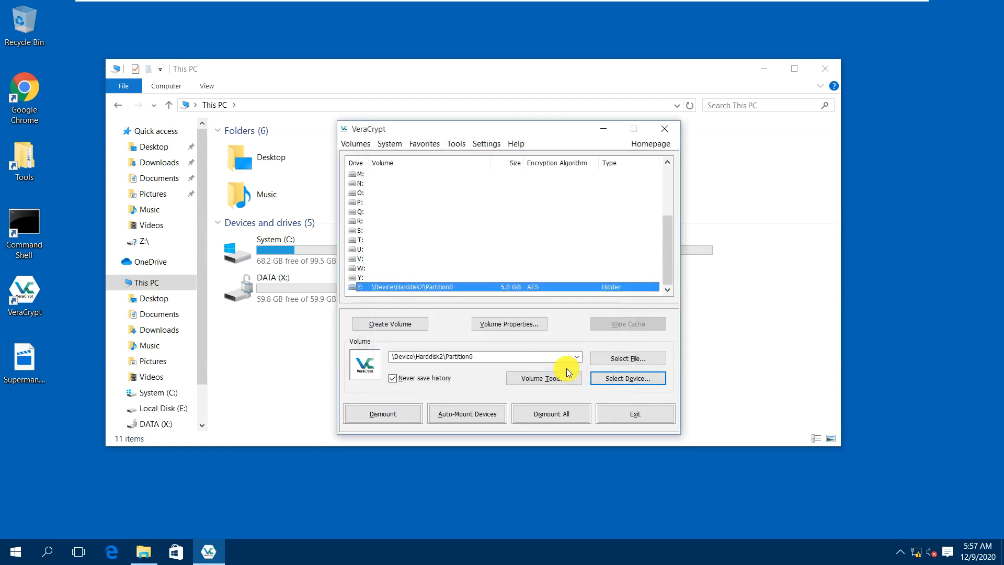
{"action": "left_click", "coordinate": [470, 416]}
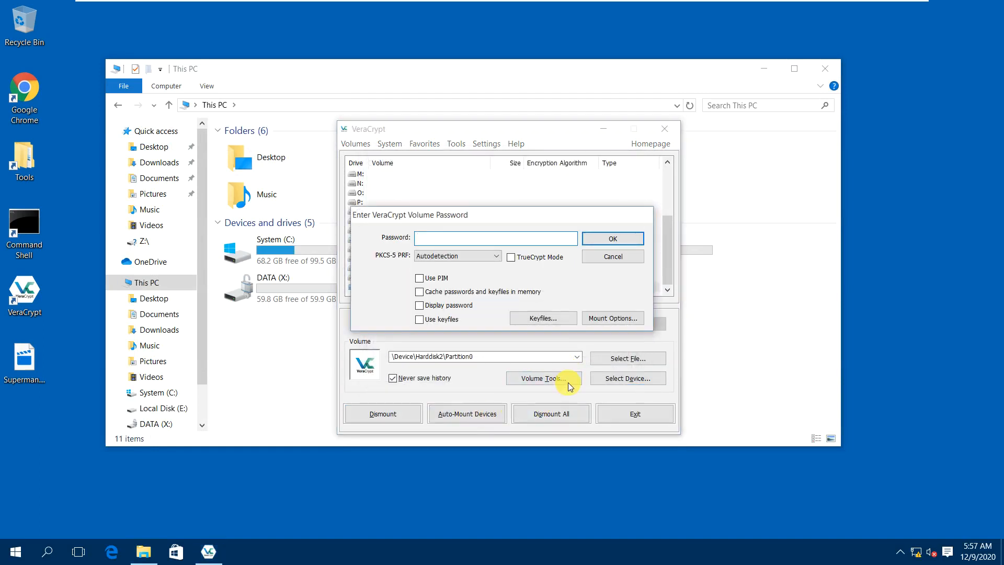
{"action": "type", "text": "••••"}
{"action": "key", "text": "BackSpace"}
{"action": "key", "text": "BackSpace"}
{"action": "key", "text": "BackSpace"}
{"action": "key", "text": "BackSpace"}
{"action": "type", "text": "••••••rd"}
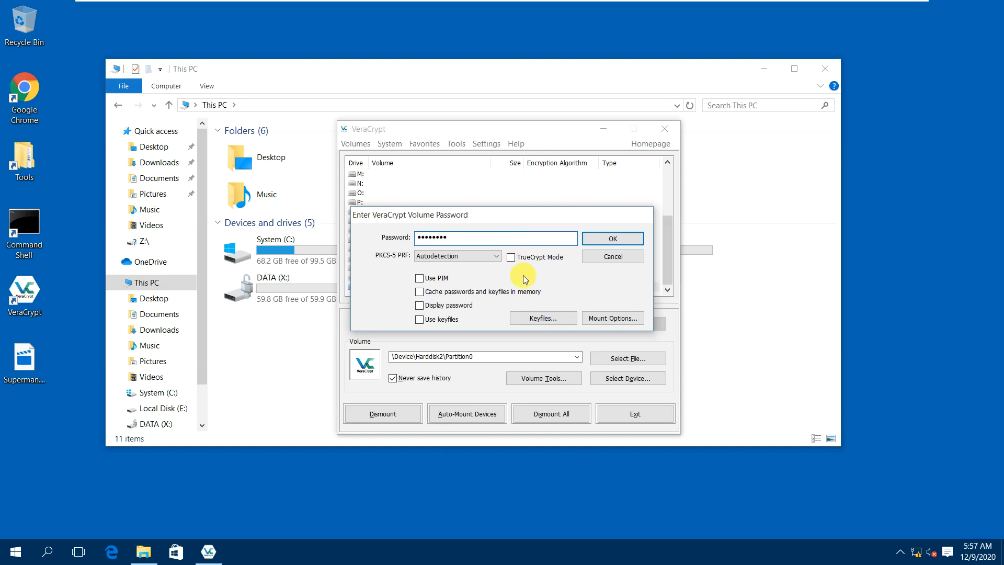
{"action": "left_click", "coordinate": [465, 306]}
{"action": "type", "text": "!2345"}
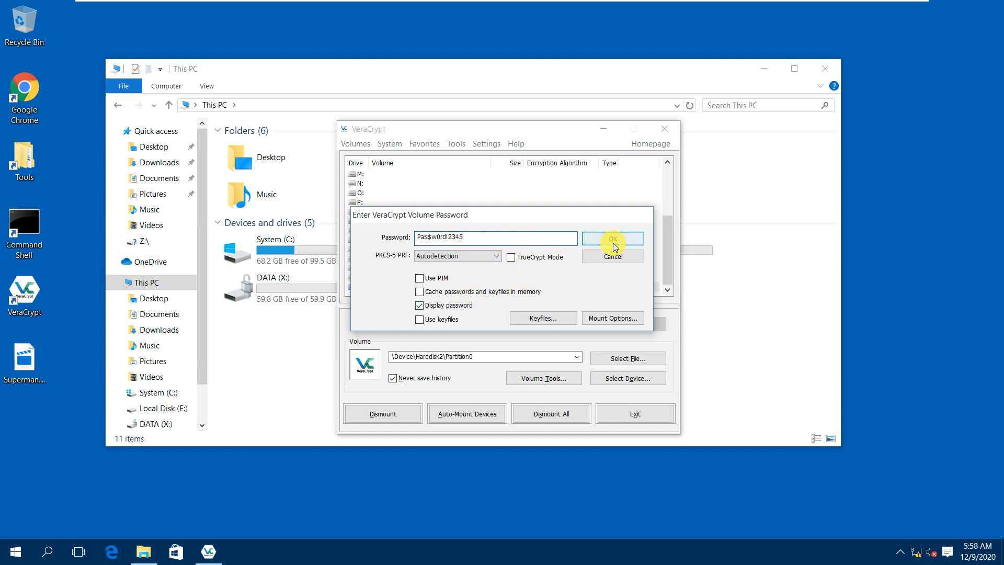
{"action": "left_click", "coordinate": [613, 241]}
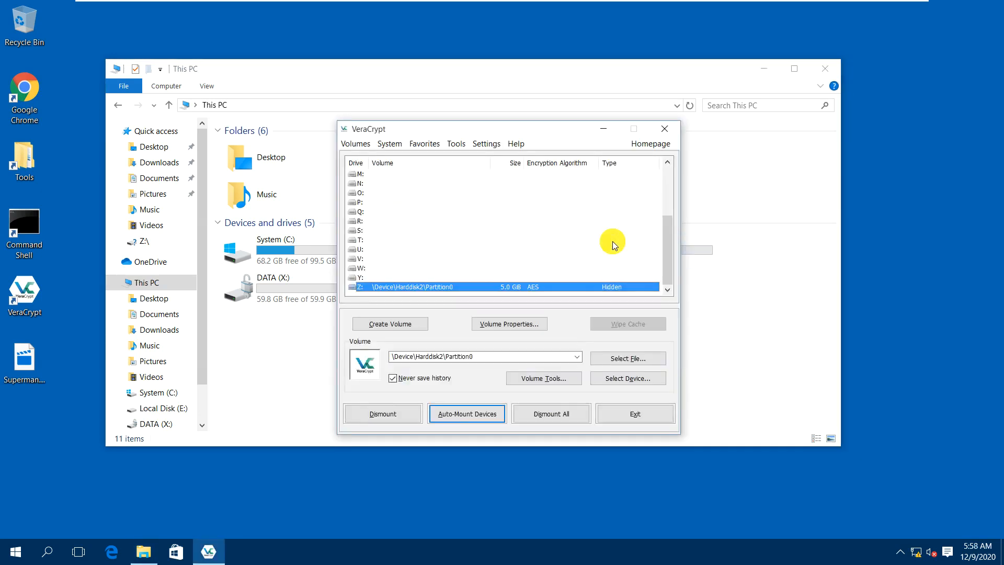
Try opening the Z: volume again and dismiss the access-denied error.
{"action": "right_click", "coordinate": [586, 288]}
{"action": "left_click", "coordinate": [605, 308]}
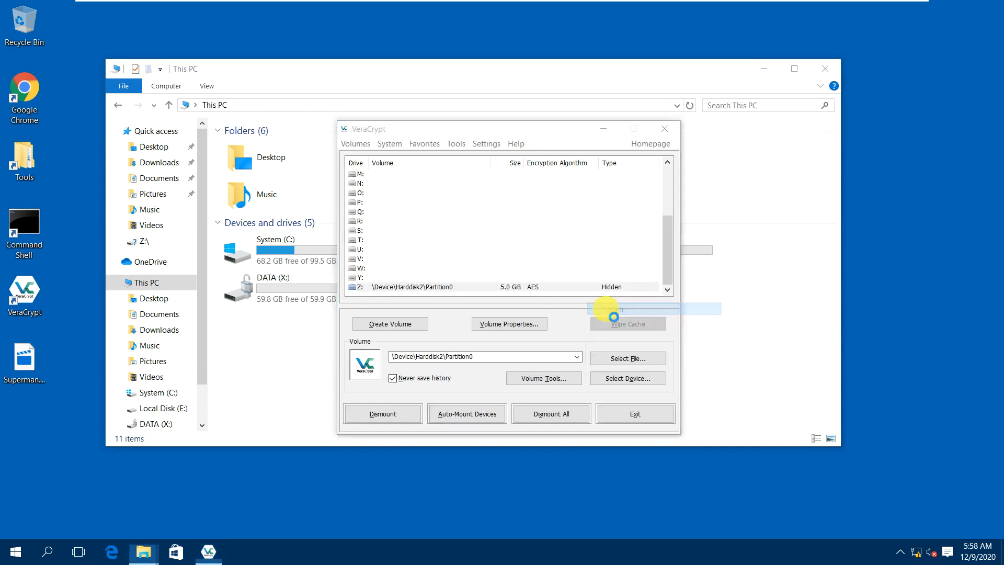
{"action": "left_click", "coordinate": [597, 287]}
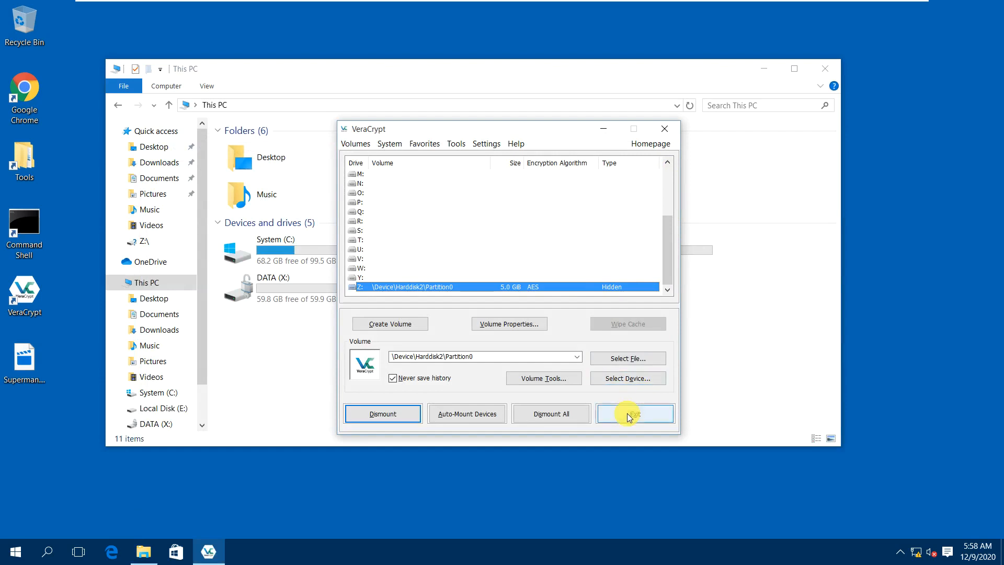
Dismount all volumes and exit VeraCrypt.
{"action": "left_click", "coordinate": [544, 416]}
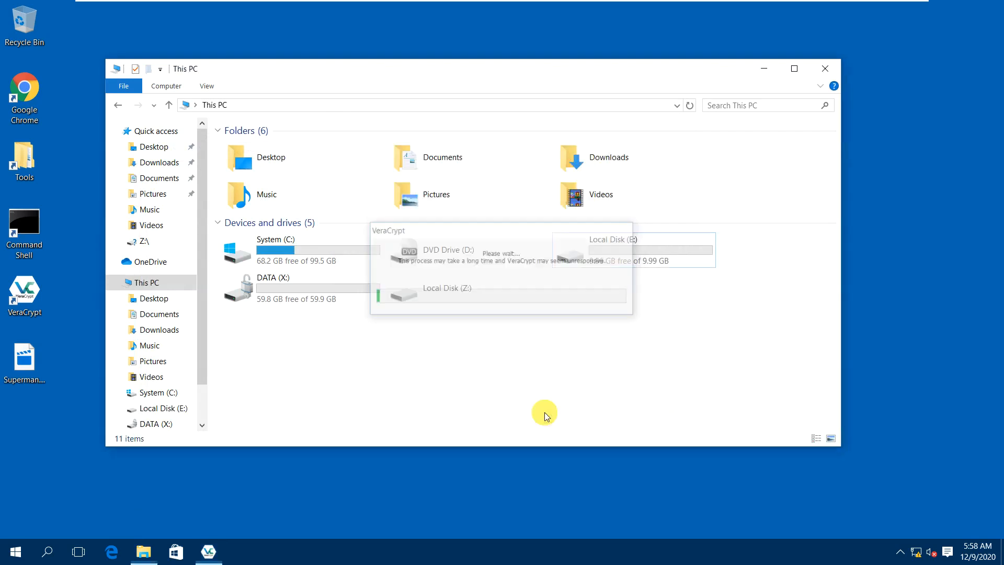
{"action": "left_click", "coordinate": [636, 415]}
{"action": "left_click", "coordinate": [622, 250]}
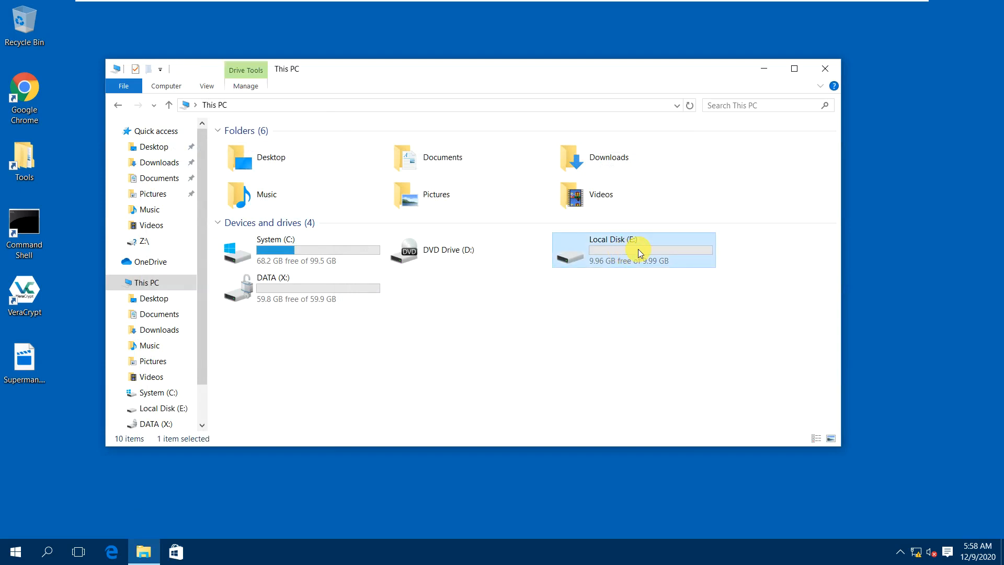
Delete Disk 2's 10 GB E: volume in Disk Management, then close Disk Management.
{"action": "right_click", "coordinate": [19, 554]}
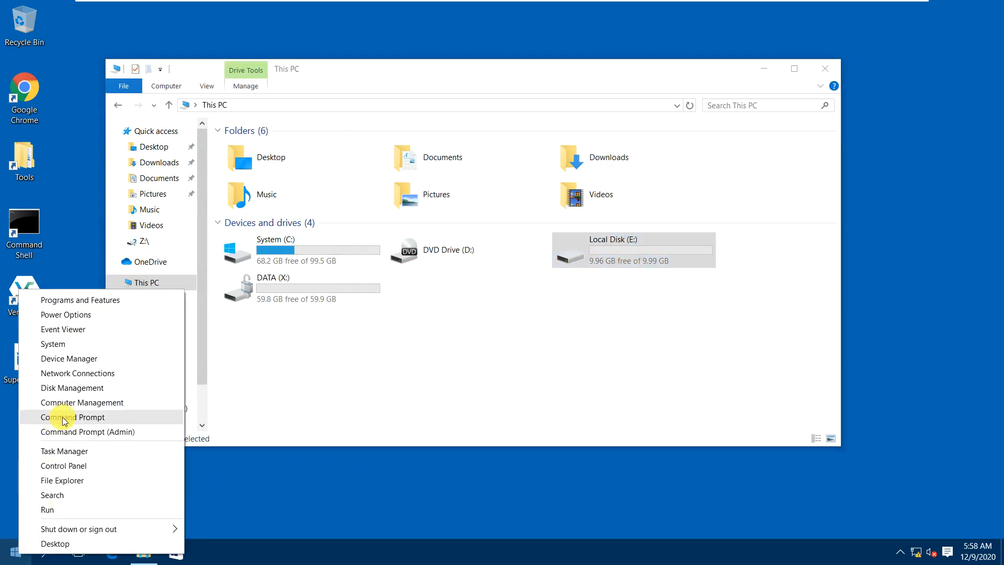
{"action": "left_click", "coordinate": [67, 387]}
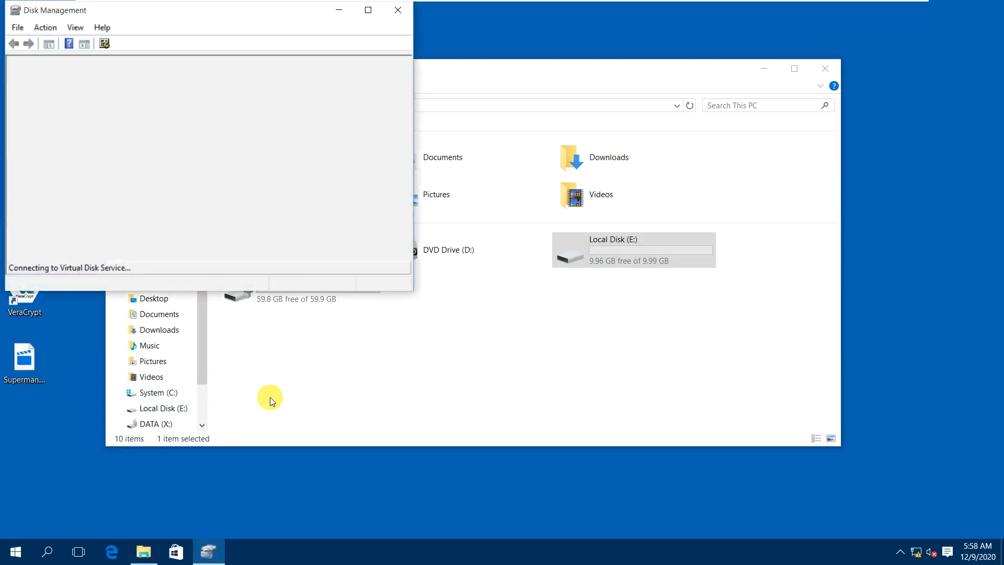
{"action": "left_click", "coordinate": [368, 10]}
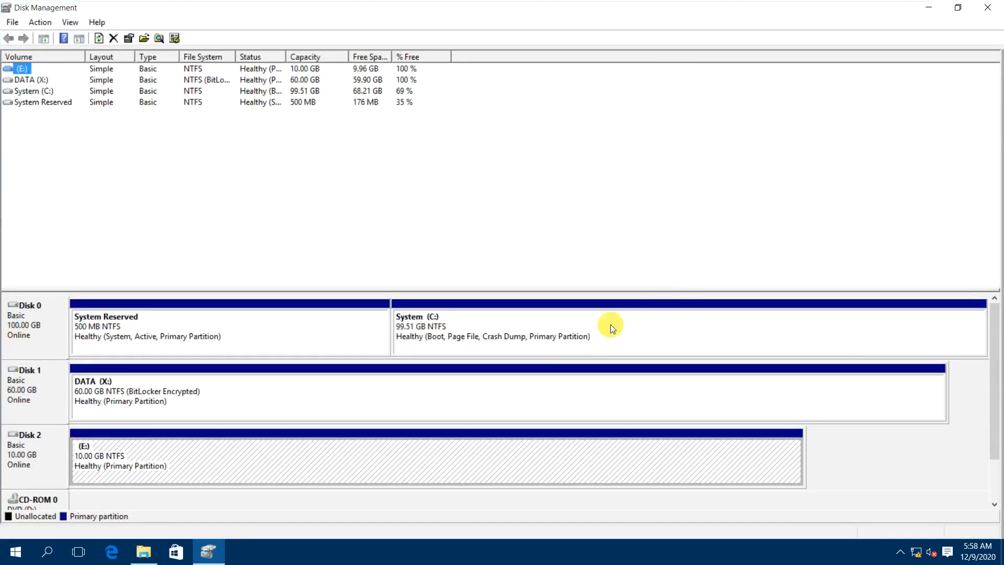
{"action": "right_click", "coordinate": [199, 463]}
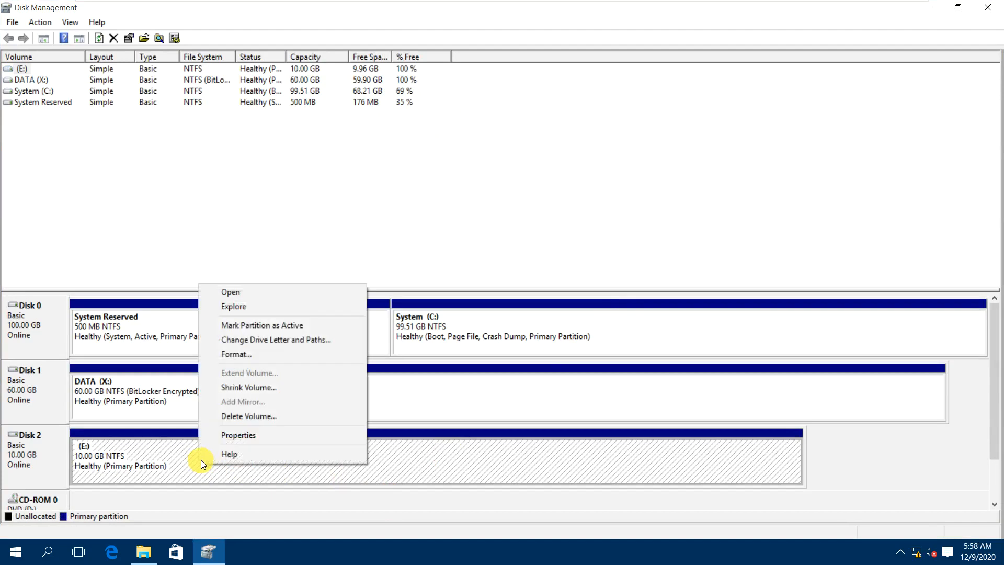
{"action": "left_click", "coordinate": [238, 417]}
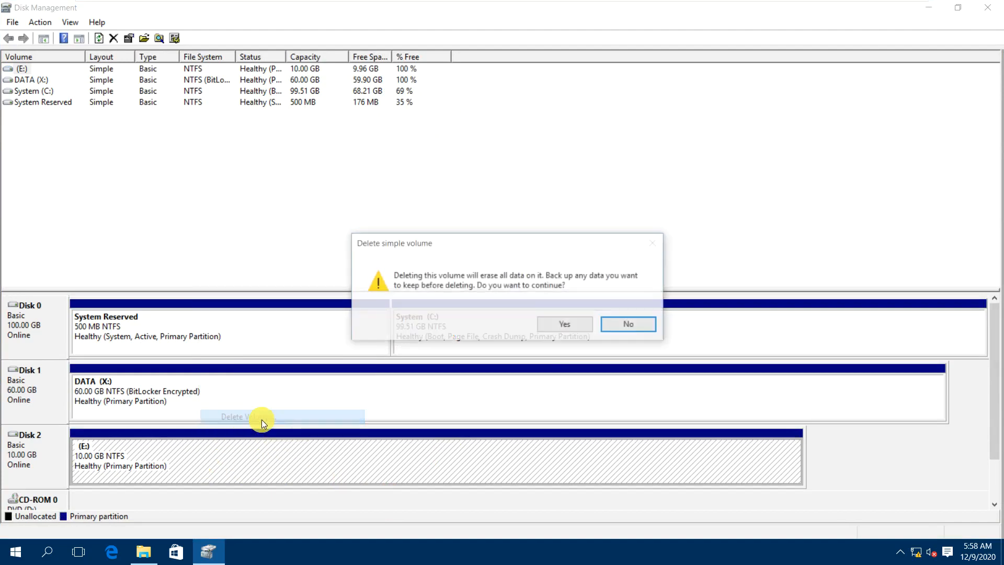
{"action": "left_click", "coordinate": [555, 328]}
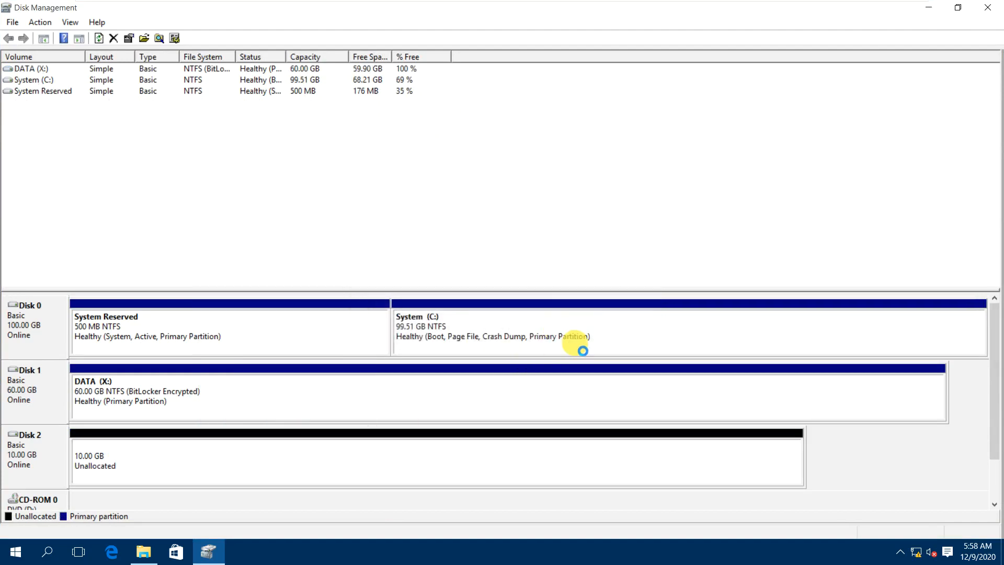
{"action": "left_click", "coordinate": [987, 8]}
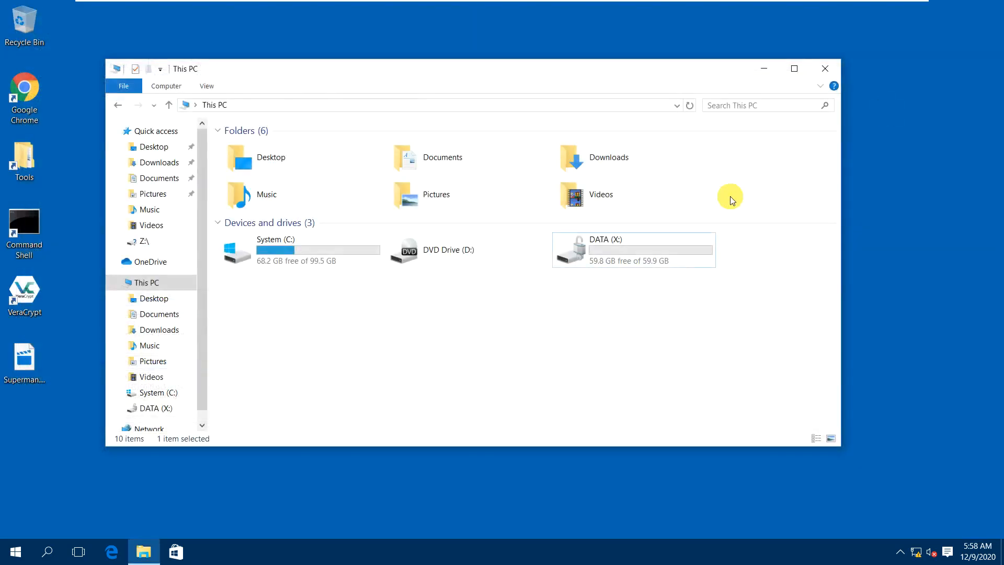
Restart VeraCrypt from its desktop shortcut.
{"action": "double_click", "coordinate": [32, 304]}
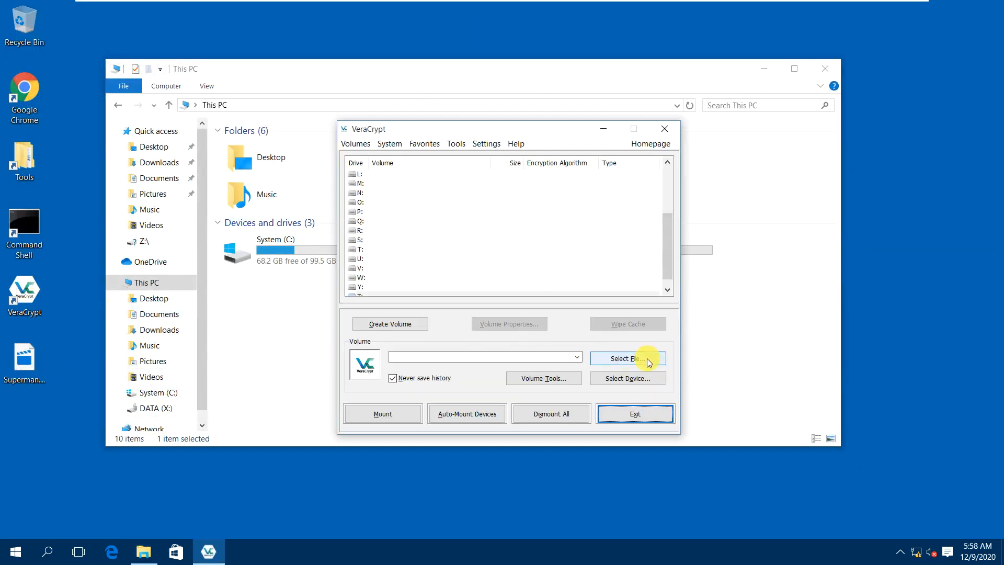
{"action": "left_click", "coordinate": [617, 413]}
{"action": "left_click", "coordinate": [26, 306]}
{"action": "double_click", "coordinate": [26, 306]}
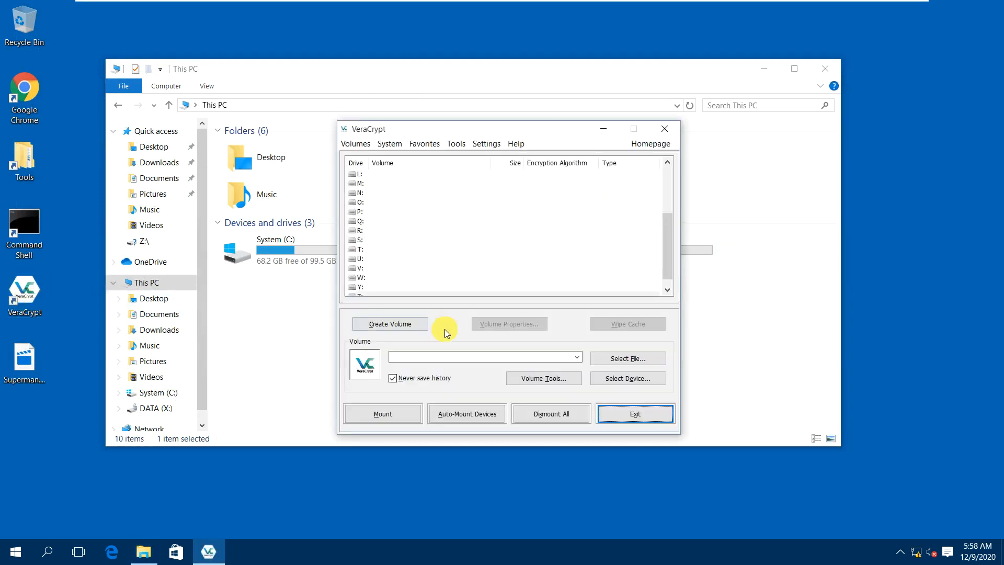
Set Harddisk 2 as the volume for drive Z: and enter its password with Display password on.
{"action": "scroll", "coordinate": [452, 296], "scroll_direction": "down", "scroll_amount": 1}
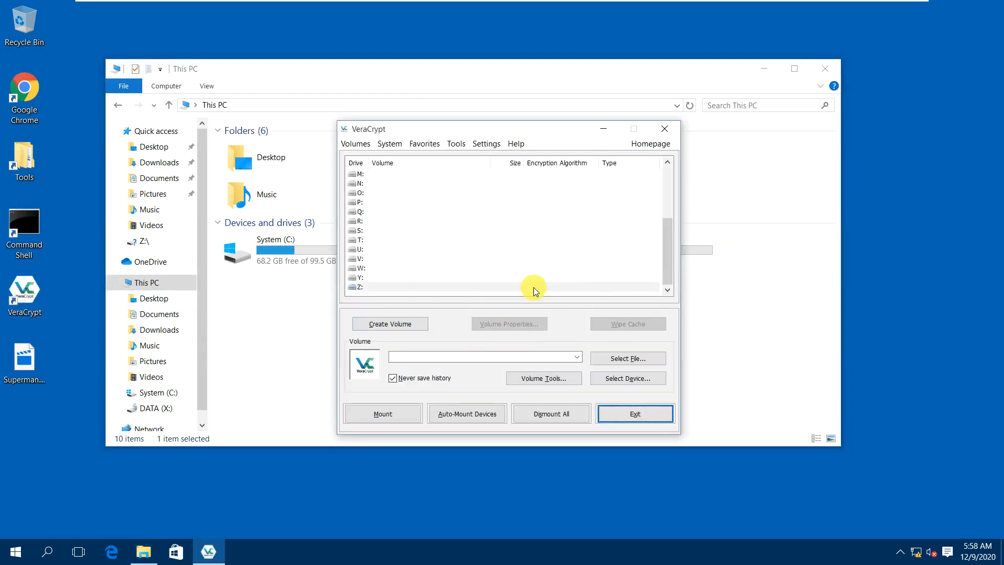
{"action": "left_click", "coordinate": [447, 290]}
{"action": "left_click", "coordinate": [614, 376]}
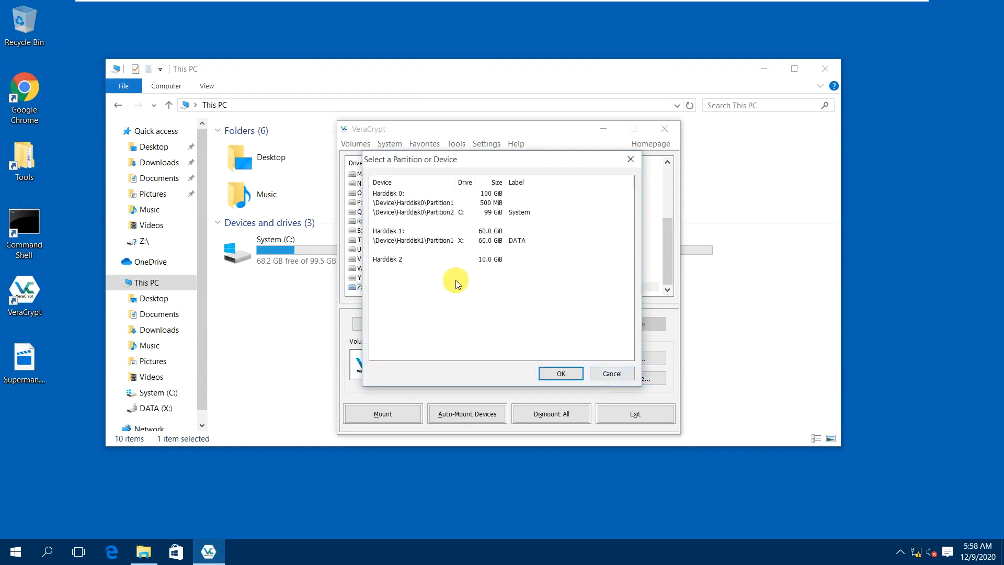
{"action": "left_click", "coordinate": [399, 259]}
{"action": "left_click", "coordinate": [561, 373]}
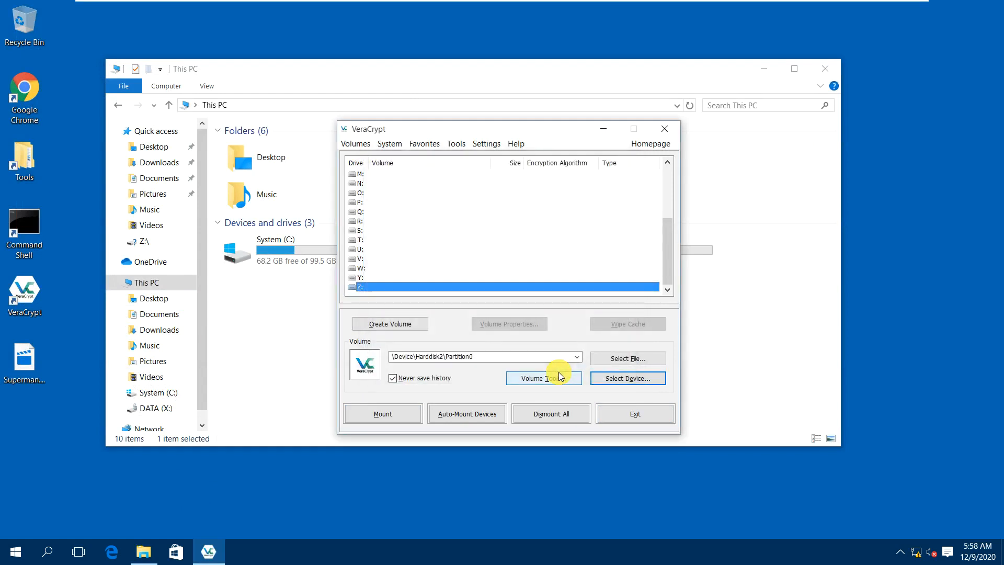
{"action": "left_click", "coordinate": [467, 414]}
{"action": "type", "text": "•••••••••••••"}
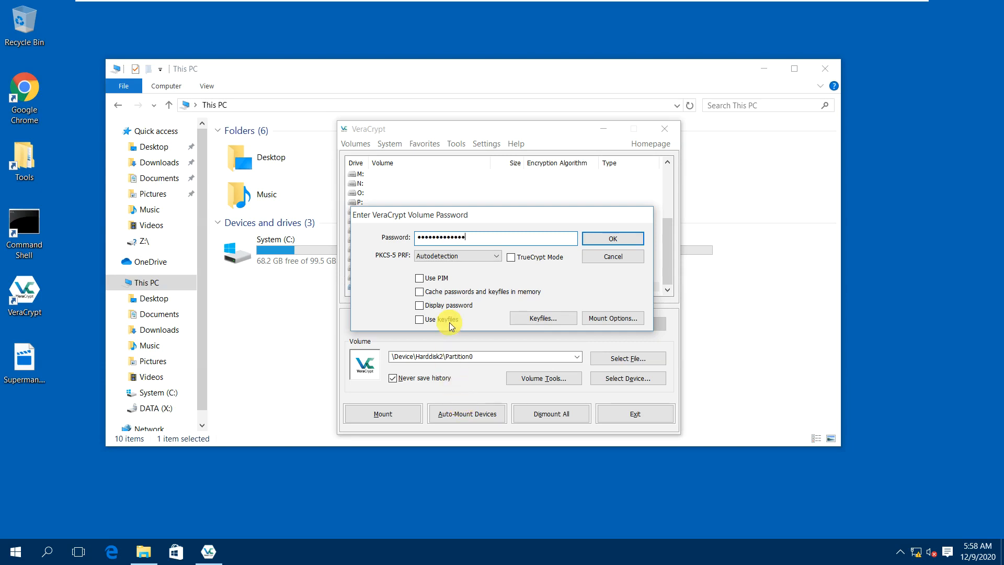
{"action": "left_click", "coordinate": [450, 305]}
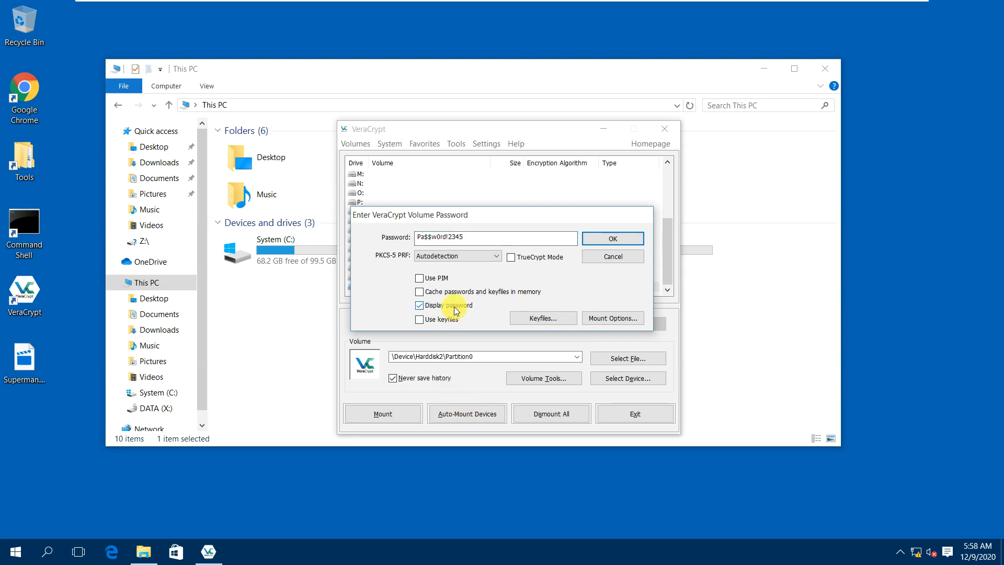
Submit the password so the 5.0 GB hidden volume mounts as Z:.
{"action": "left_click", "coordinate": [600, 241]}
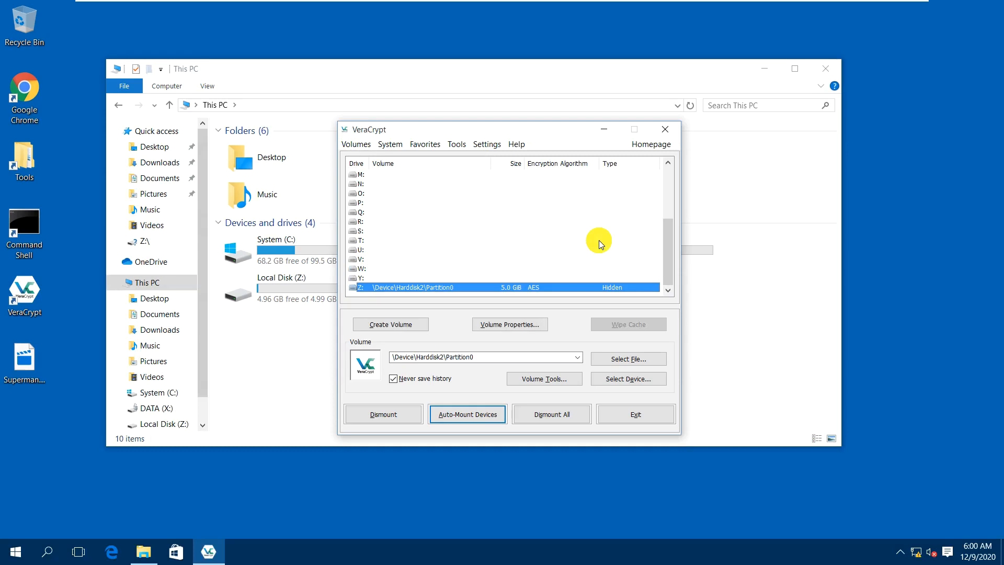
Open drive Z: to see Secret.txt, close its window, and exit VeraCrypt.
{"action": "right_click", "coordinate": [491, 288]}
{"action": "left_click", "coordinate": [506, 302]}
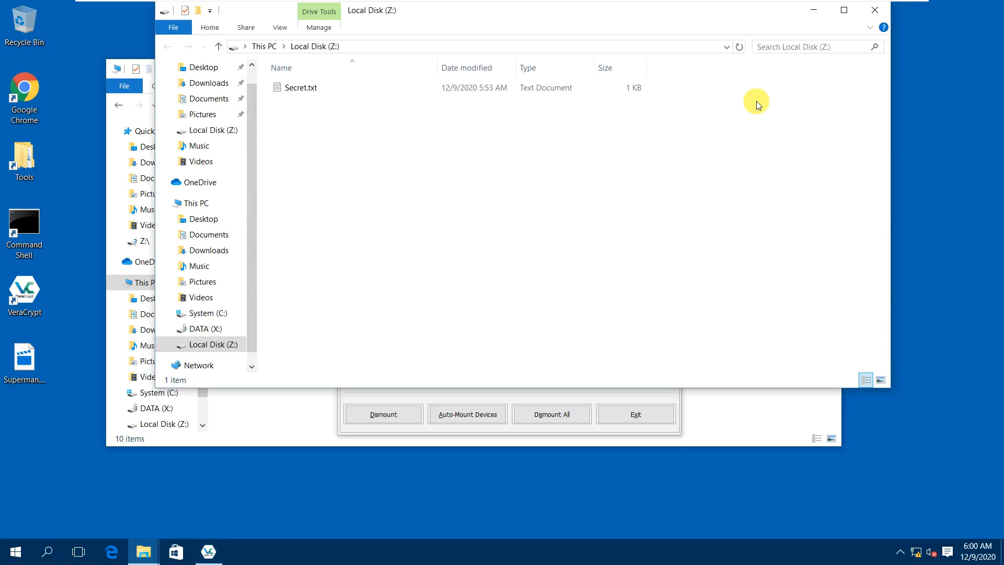
{"action": "left_click", "coordinate": [869, 12]}
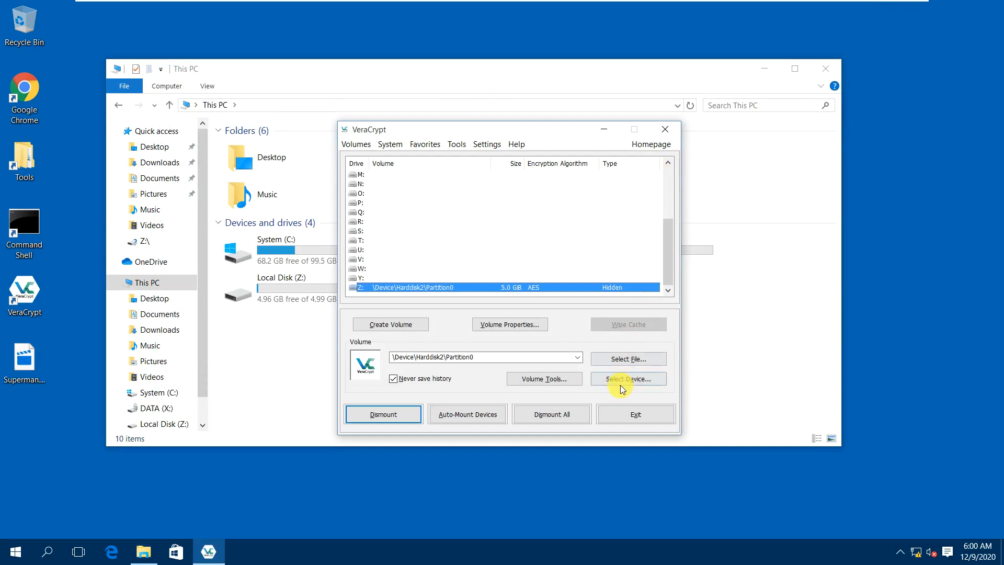
{"action": "left_click", "coordinate": [627, 418]}
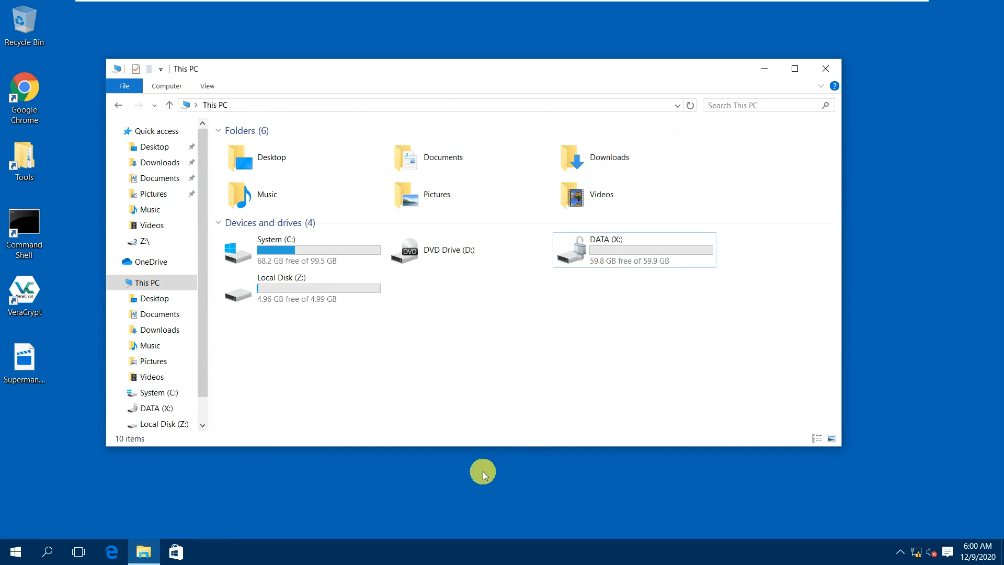
Confirm Disk 2 shows 10.00 GB unallocated in Disk Management, then close it and This PC.
{"action": "right_click", "coordinate": [13, 550]}
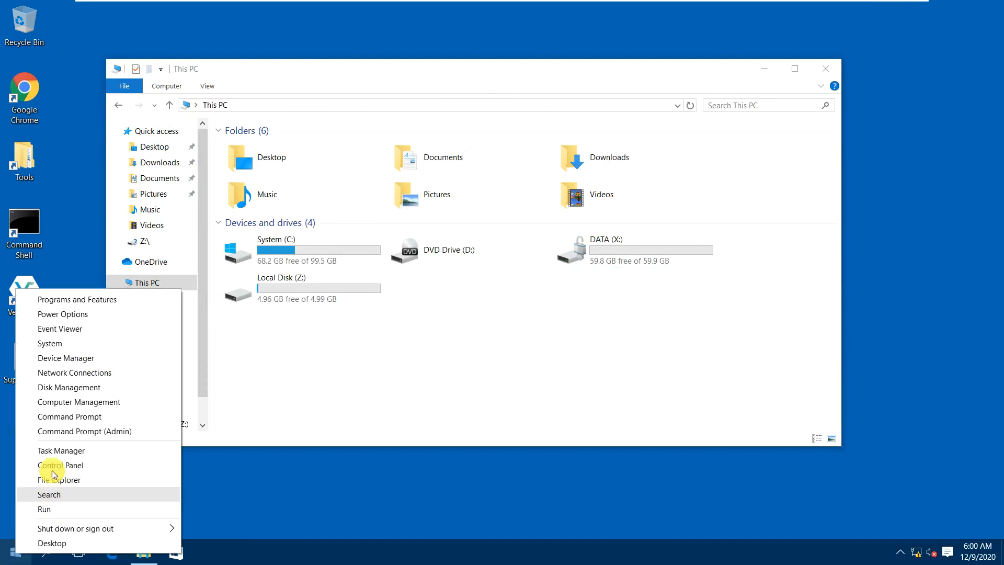
{"action": "left_click", "coordinate": [63, 387]}
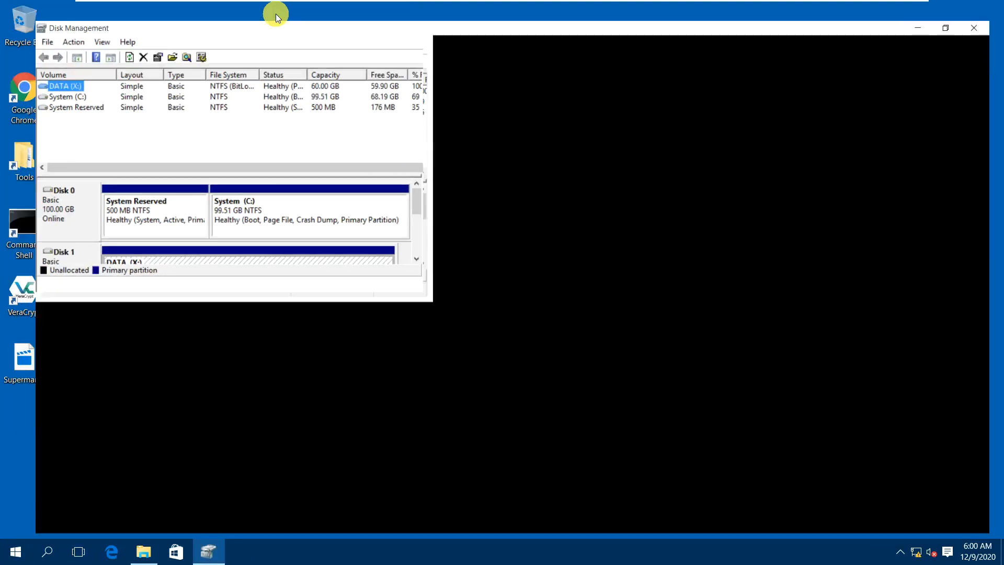
{"action": "double_click", "coordinate": [275, 13]}
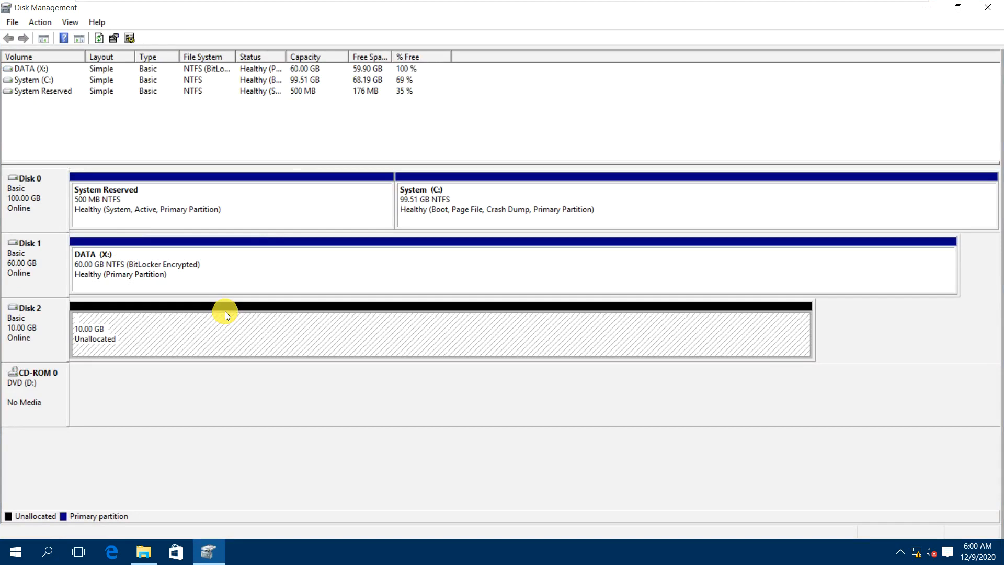
{"action": "right_click", "coordinate": [238, 318]}
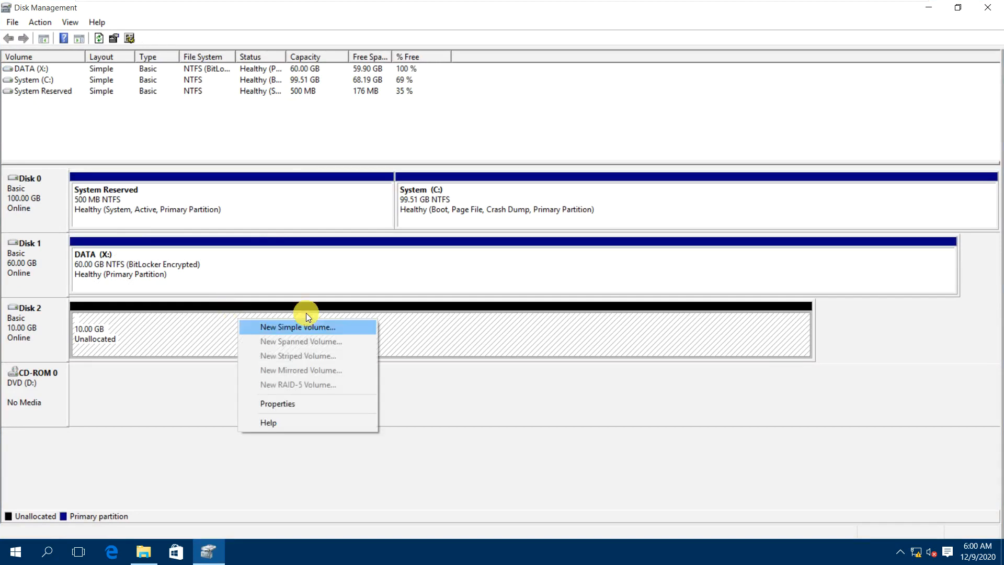
{"action": "left_click", "coordinate": [988, 7]}
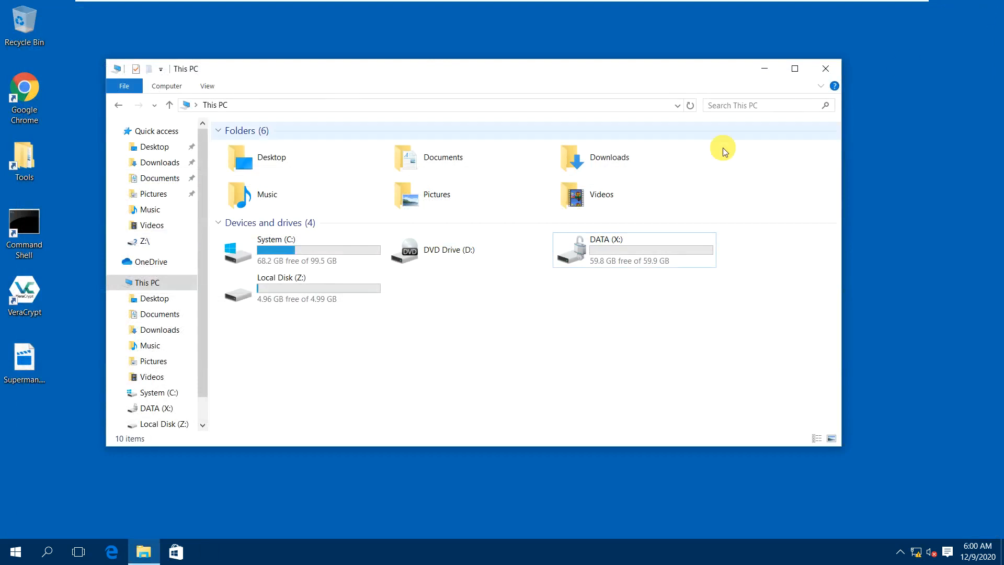
{"action": "left_click", "coordinate": [825, 68]}
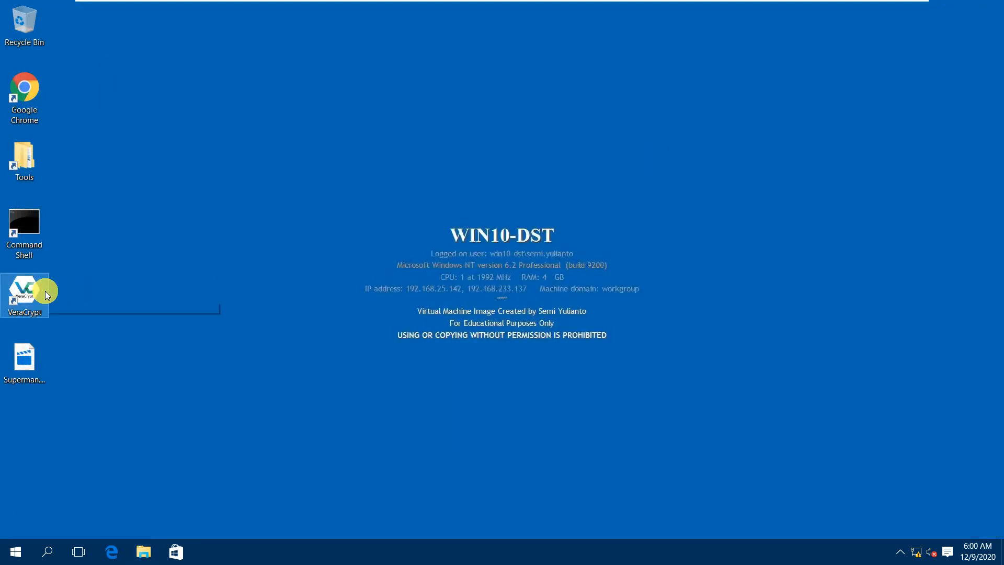
Relaunch VeraCrypt and try mounting a volume on Y: with the displayed password, which fails.
{"action": "double_click", "coordinate": [46, 295]}
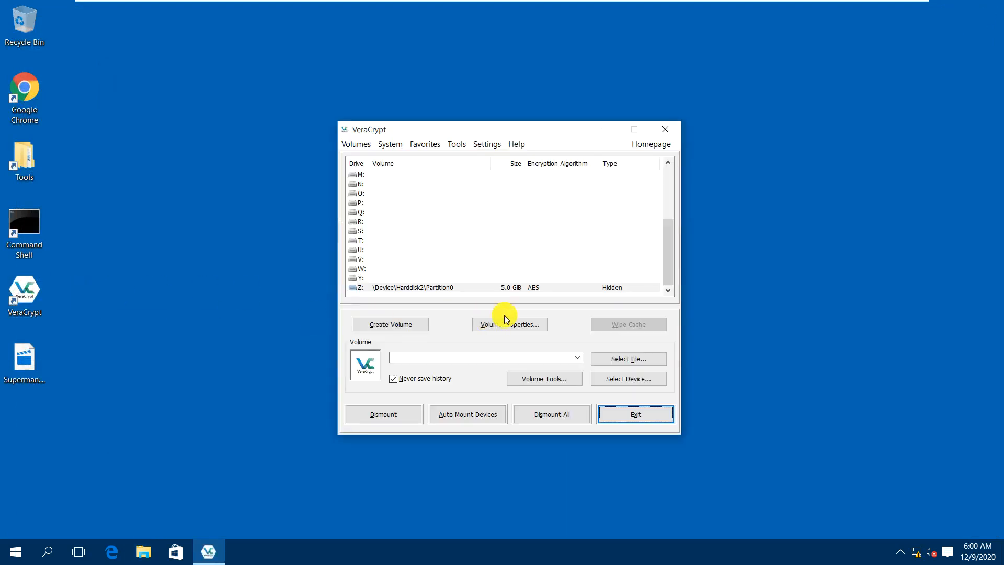
{"action": "left_click", "coordinate": [376, 276]}
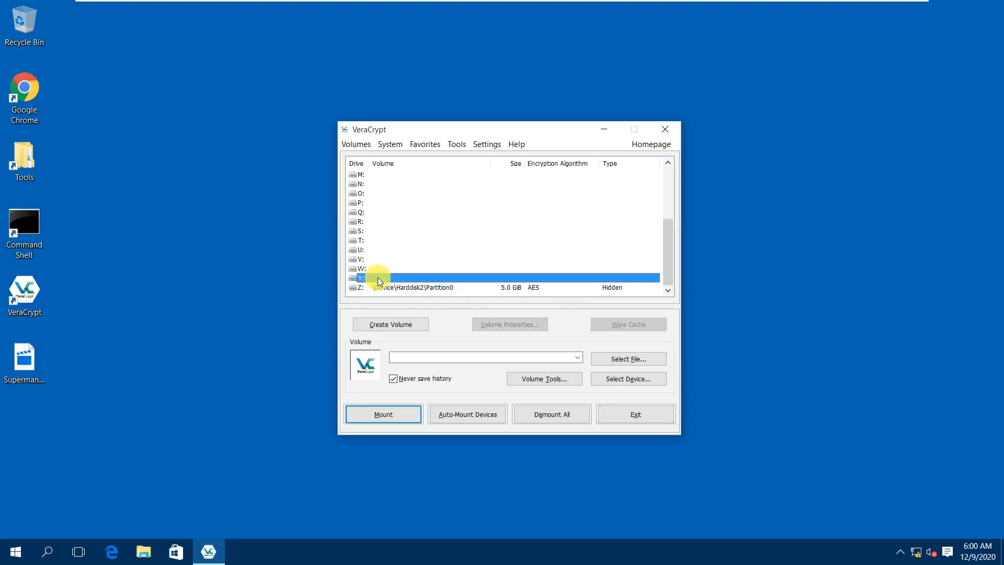
{"action": "left_click", "coordinate": [384, 414]}
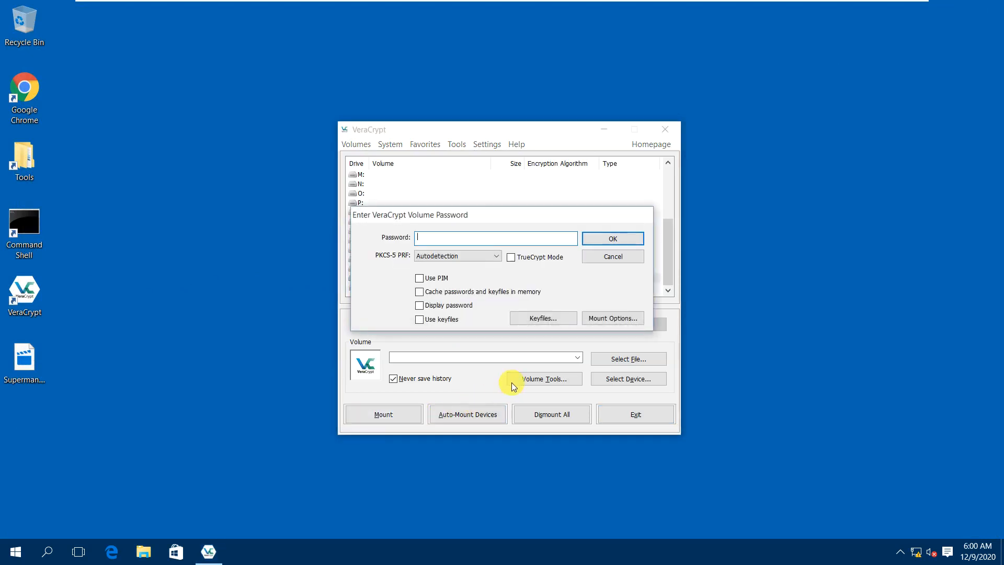
{"action": "type", "text": "•••••••"}
{"action": "left_click", "coordinate": [454, 306]}
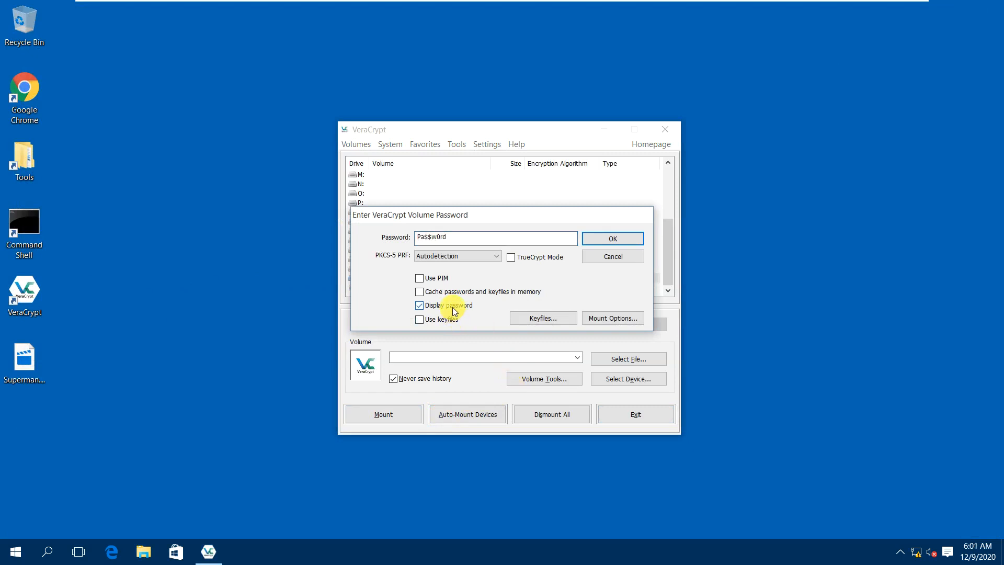
{"action": "left_click", "coordinate": [604, 240]}
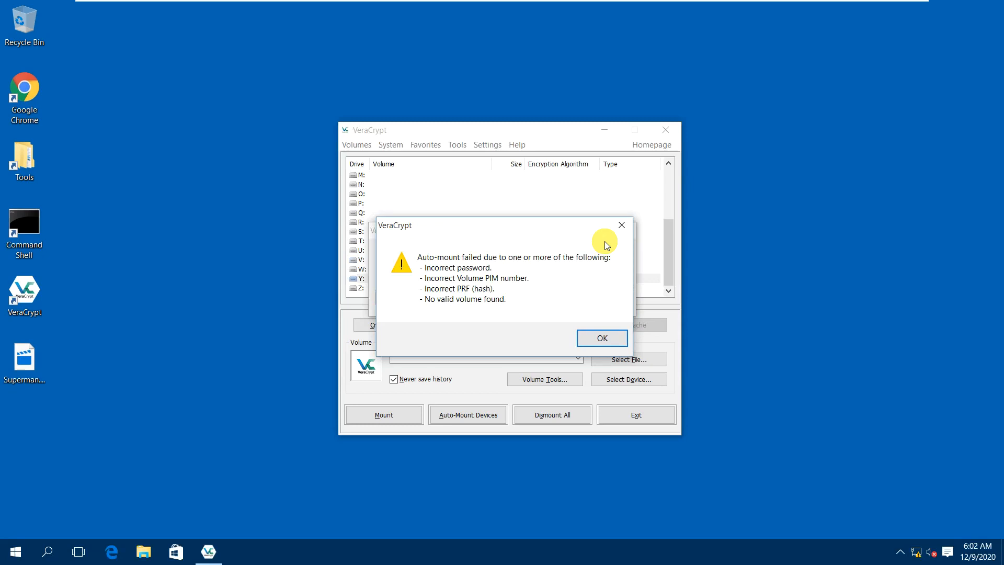
Dismiss the mount error, cancel the prompt, and dismount the hidden volume on Z:.
{"action": "left_click", "coordinate": [586, 337]}
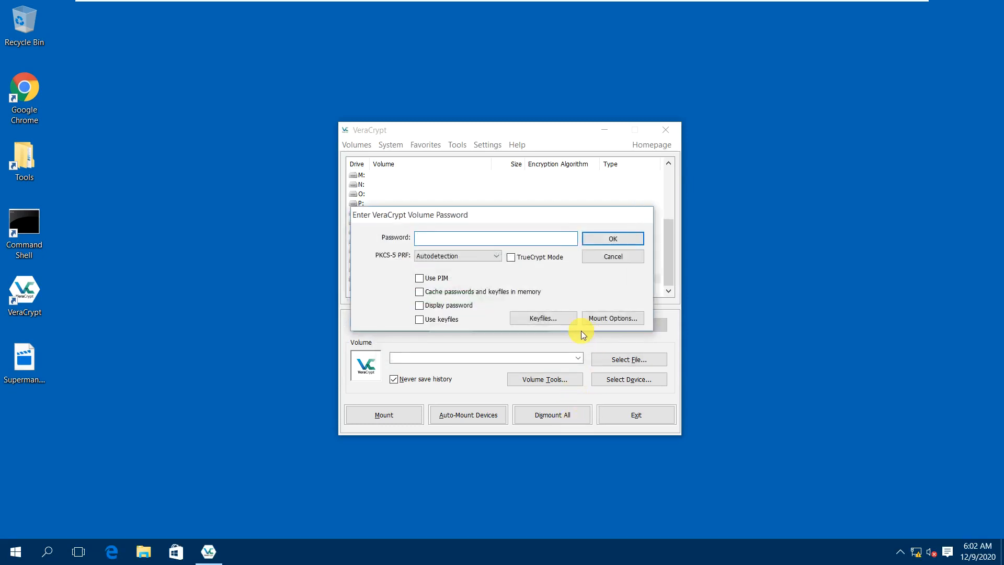
{"action": "left_click", "coordinate": [622, 257]}
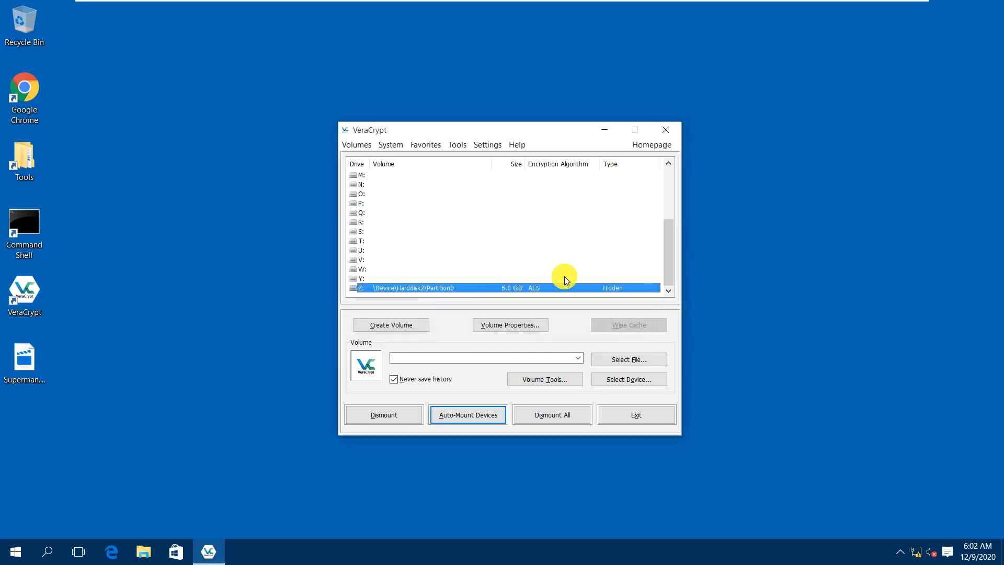
{"action": "right_click", "coordinate": [445, 287]}
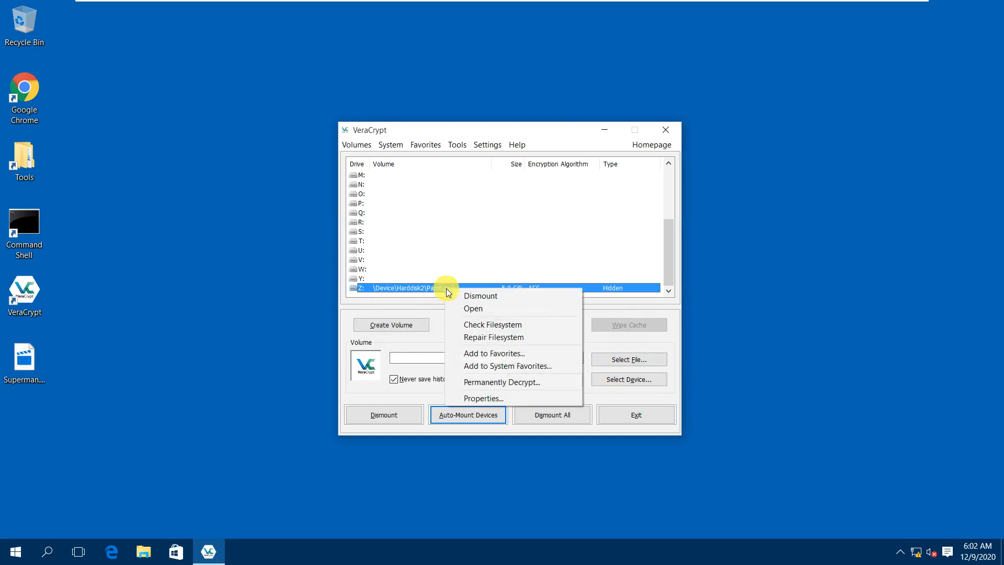
{"action": "left_click", "coordinate": [472, 296]}
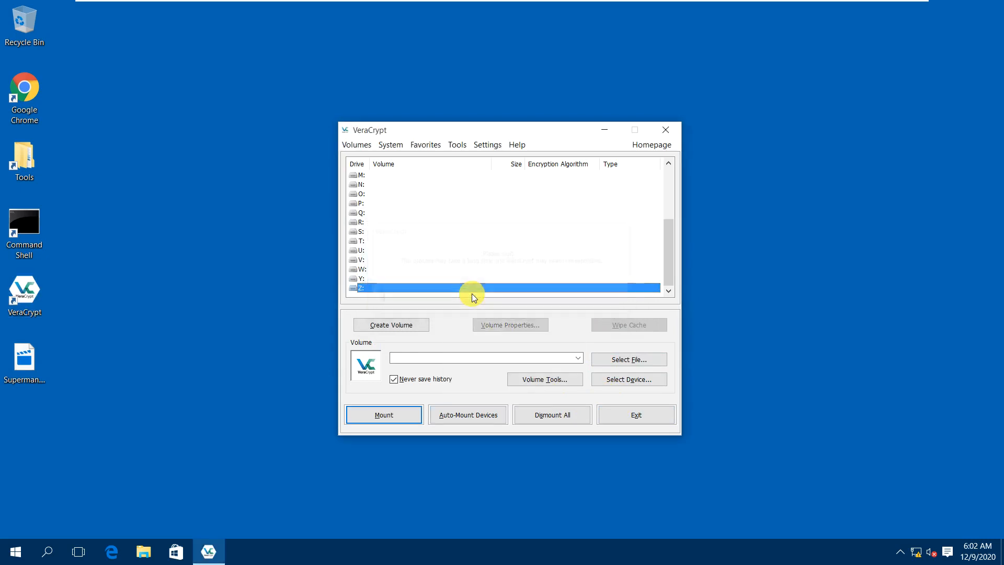
Pick drive Z: and set Harddisk 2 as the volume after the no-volume warning.
{"action": "right_click", "coordinate": [383, 287]}
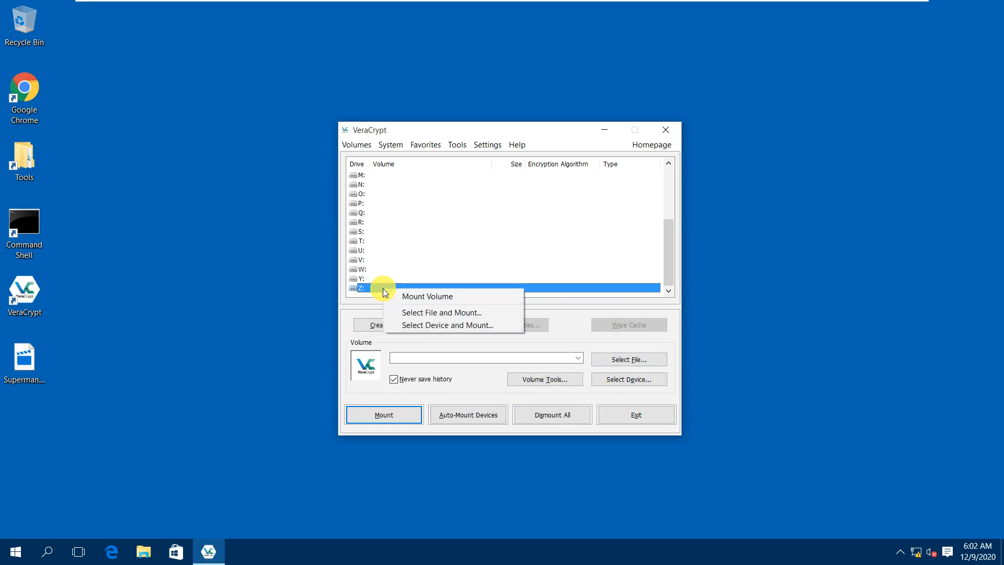
{"action": "left_click", "coordinate": [400, 296]}
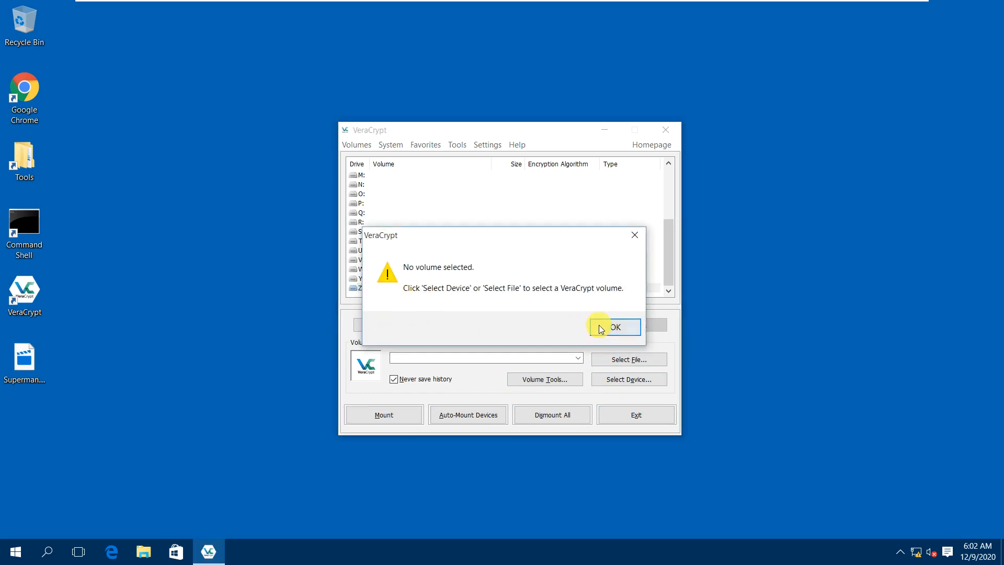
{"action": "left_click", "coordinate": [604, 326]}
{"action": "left_click", "coordinate": [617, 381]}
{"action": "left_click", "coordinate": [408, 260]}
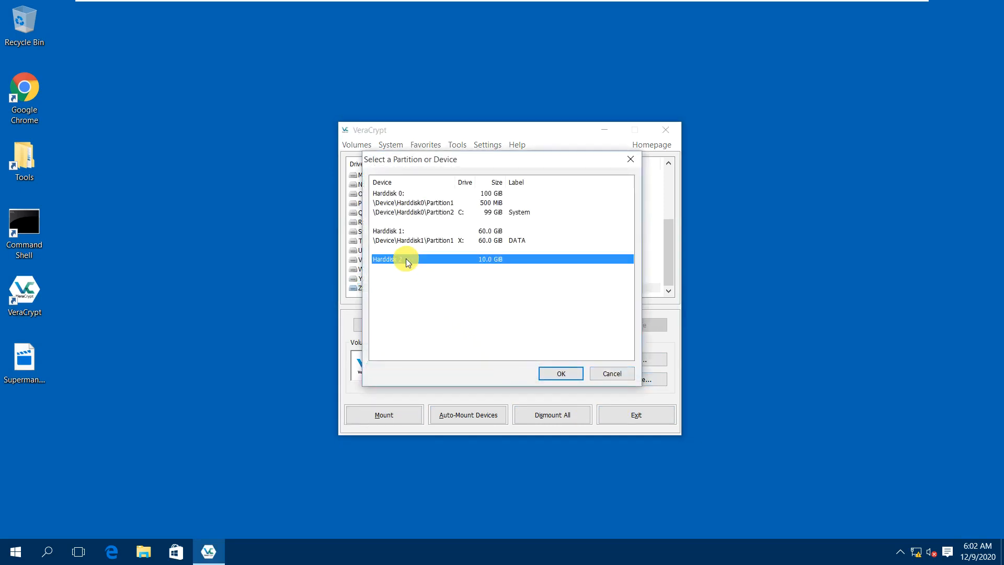
{"action": "left_click", "coordinate": [560, 373]}
Mount Harddisk 2's partition with the password shown in plain text.
{"action": "left_click", "coordinate": [407, 414]}
{"action": "type", "text": "•••••"}
{"action": "key", "text": "BackSpace"}
{"action": "key", "text": "BackSpace"}
{"action": "key", "text": "BackSpace"}
{"action": "key", "text": "BackSpace"}
{"action": "key", "text": "BackSpace"}
{"action": "type", "text": "••••••••"}
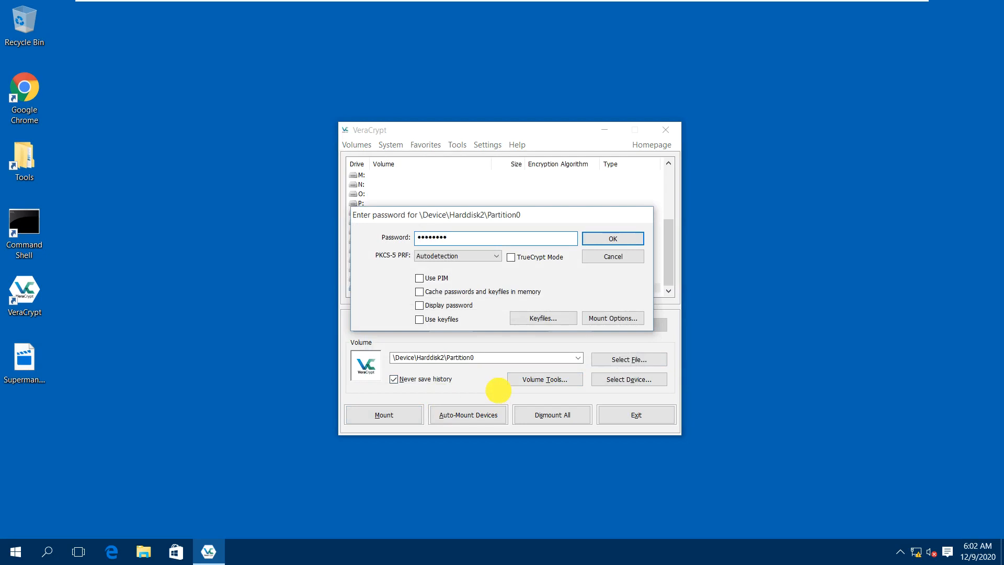
{"action": "left_click", "coordinate": [442, 306]}
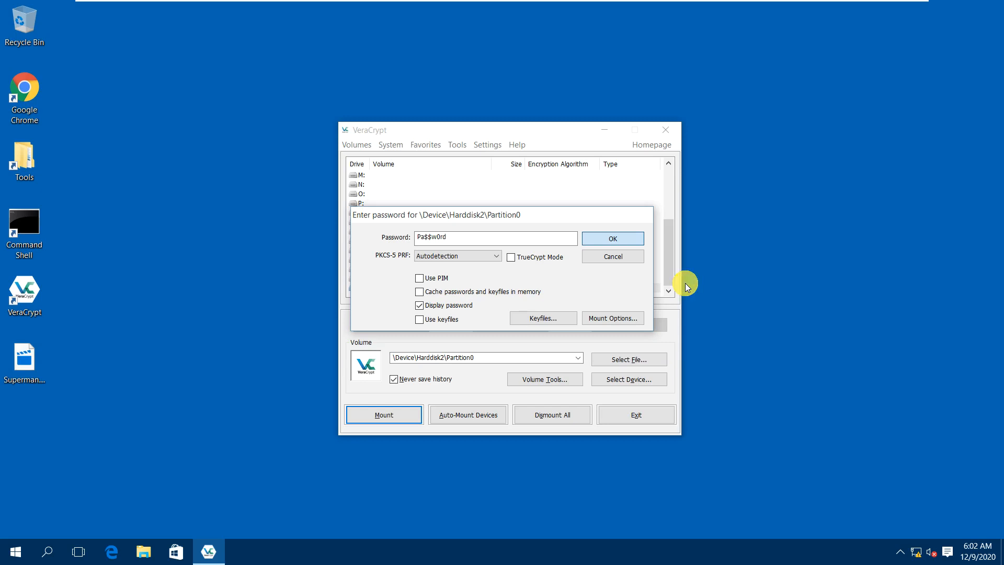
{"action": "key", "text": "Return"}
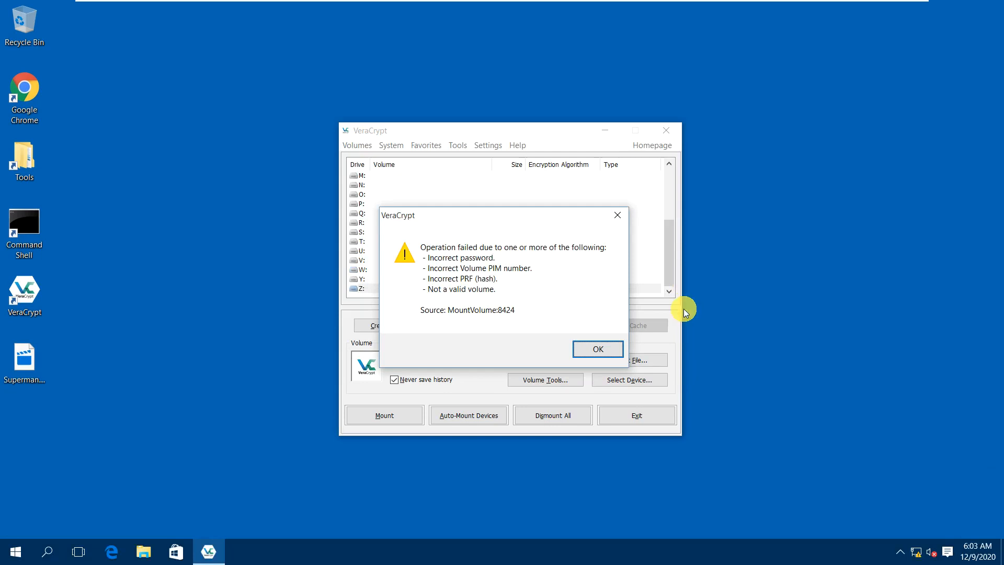
Dismiss the failed-mount error, cancel the prompt, and restart VeraCrypt.
{"action": "left_click", "coordinate": [599, 347]}
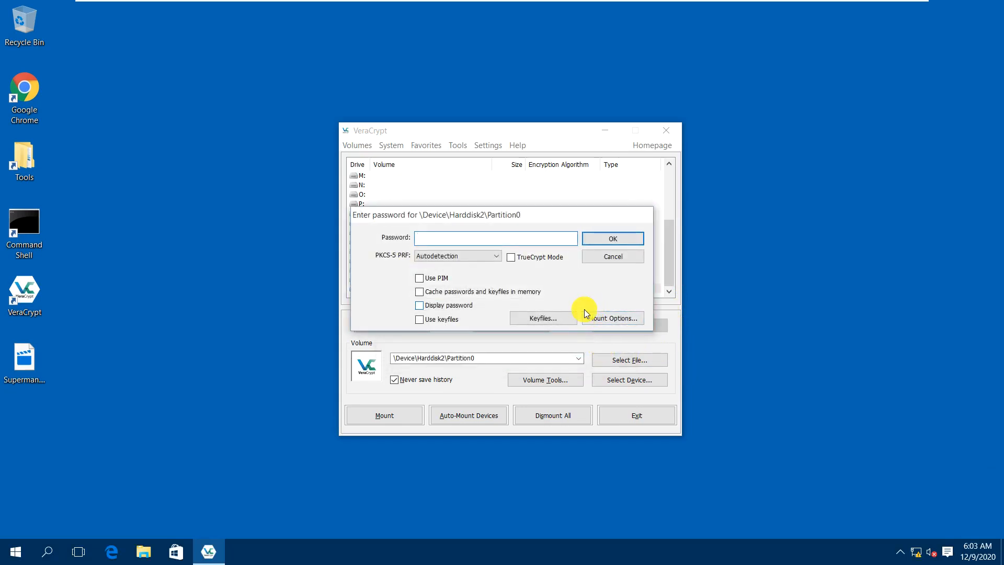
{"action": "left_click", "coordinate": [604, 260]}
{"action": "left_click", "coordinate": [630, 413]}
{"action": "double_click", "coordinate": [38, 297]}
Pick Z: and Harddisk 2, then auto-mount with the password displayed in plain text.
{"action": "left_click", "coordinate": [385, 288]}
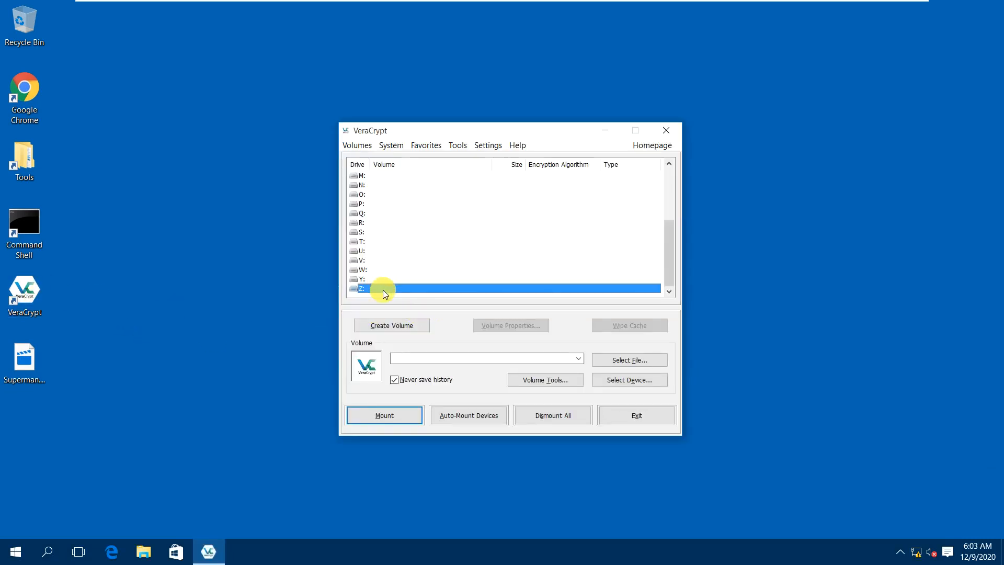
{"action": "left_click", "coordinate": [410, 417]}
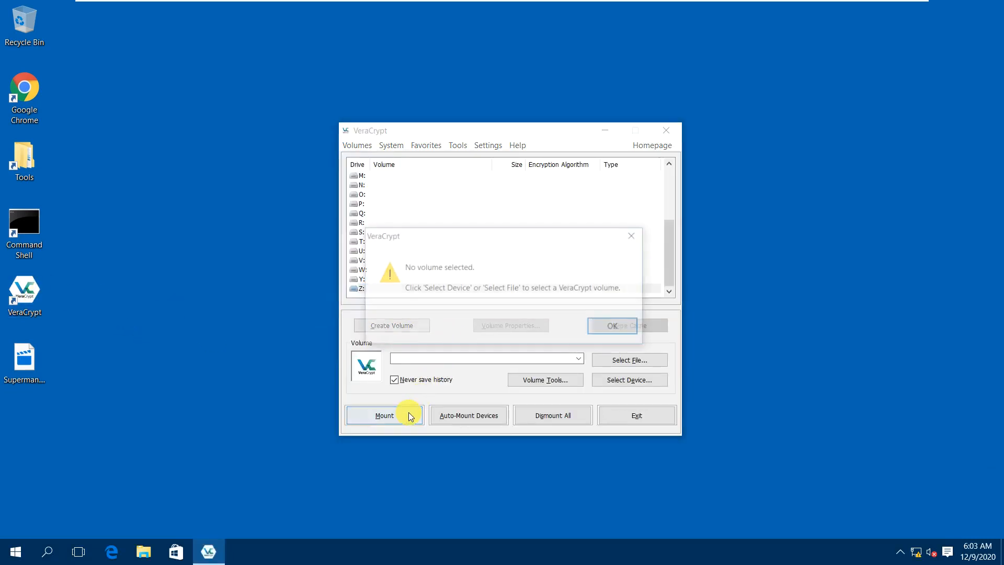
{"action": "left_click", "coordinate": [625, 327]}
{"action": "left_click", "coordinate": [623, 384]}
{"action": "left_click", "coordinate": [424, 262]}
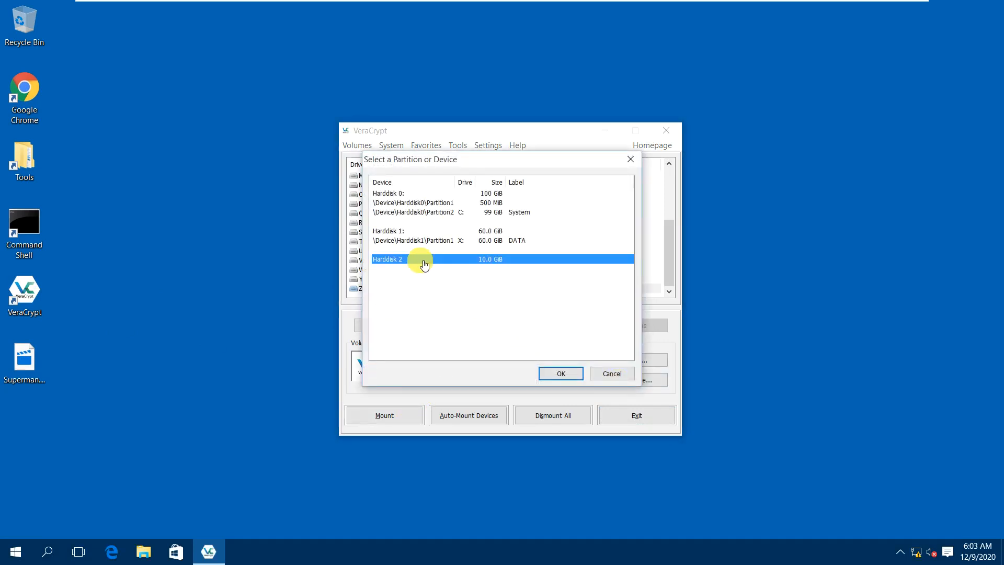
{"action": "double_click", "coordinate": [424, 263]}
{"action": "left_click", "coordinate": [446, 417]}
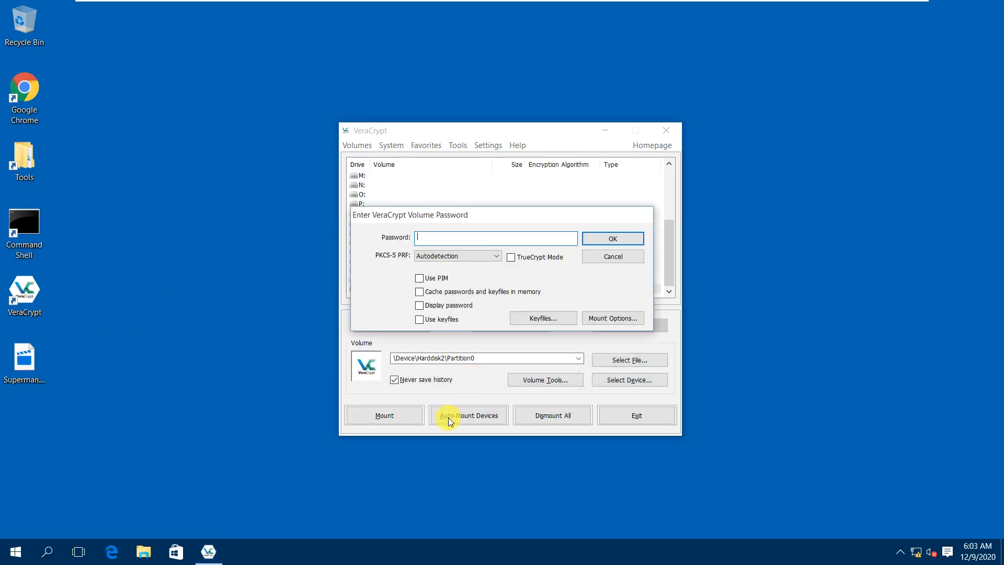
{"action": "type", "text": "•••••••"}
{"action": "left_click", "coordinate": [443, 307]}
Submit the password to auto-mount Harddisk 2; it fails with the incorrect password/PIM/PRF error.
{"action": "left_click", "coordinate": [629, 242]}
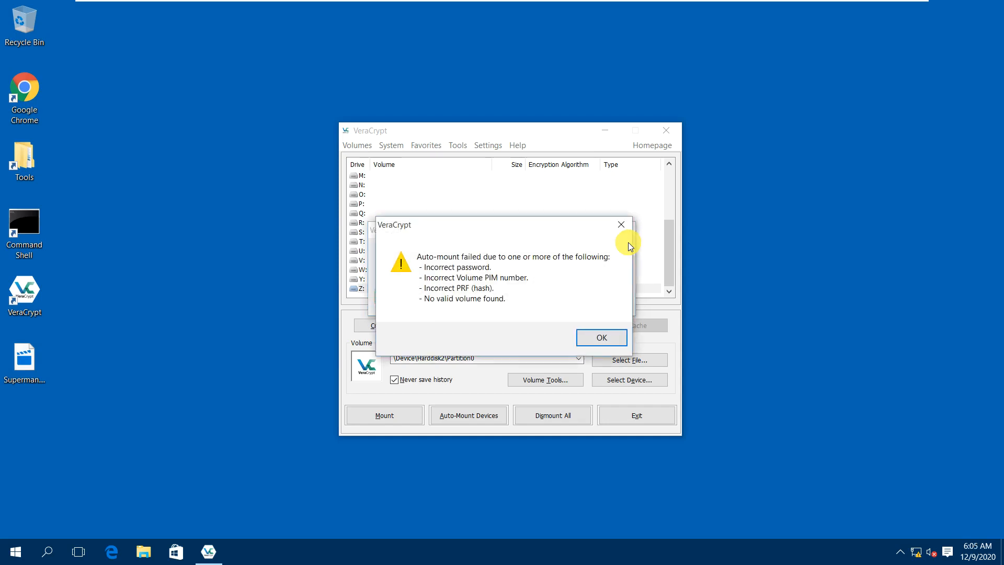
Retry auto-mounting Harddisk2 Partition0 with Display password ticked and the volume password retyped.
{"action": "left_click", "coordinate": [607, 337]}
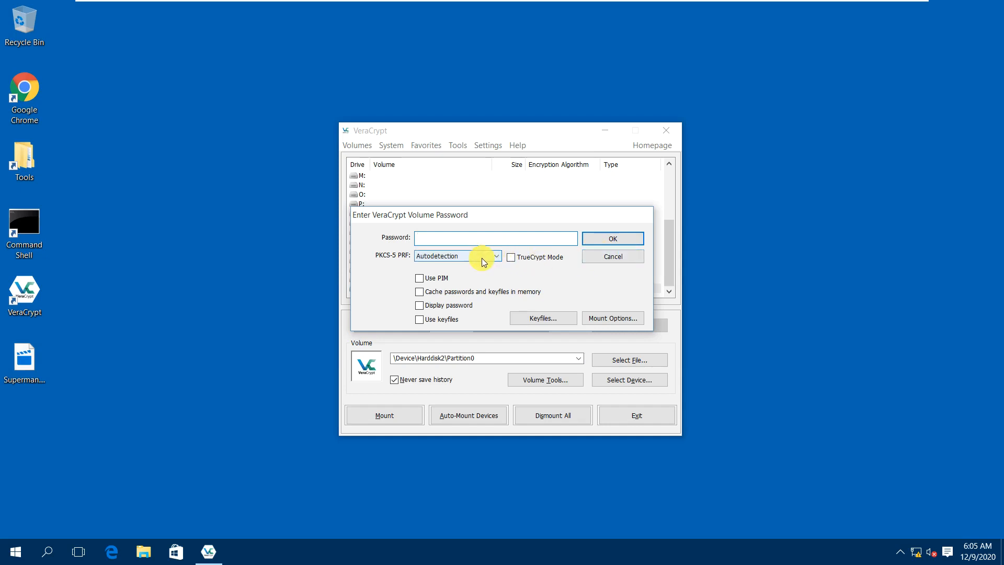
{"action": "left_click", "coordinate": [455, 308]}
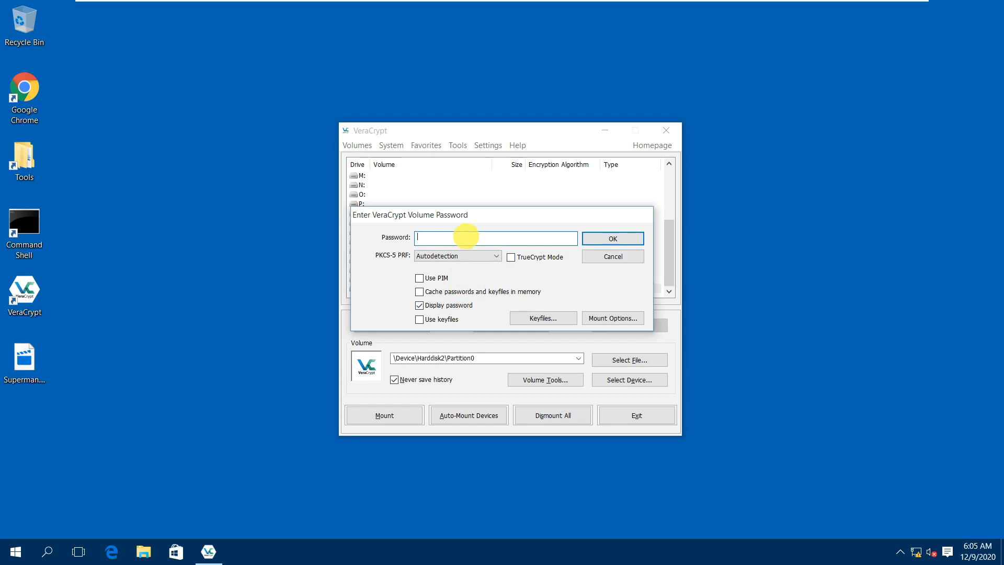
{"action": "key", "text": "BackSpace"}
{"action": "key", "text": "BackSpace"}
{"action": "type", "text": "Pa$$w0rd"}
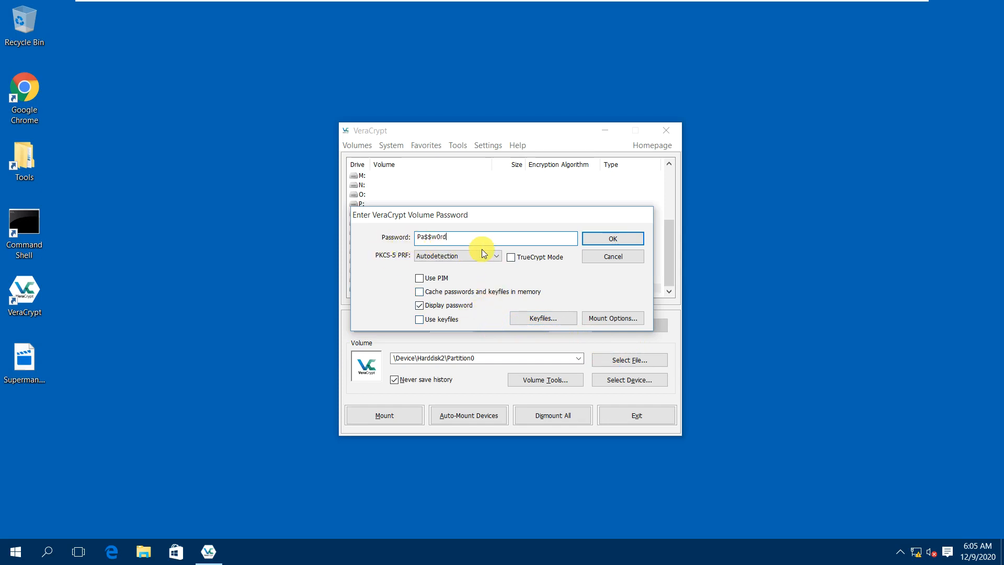
{"action": "left_click", "coordinate": [601, 240]}
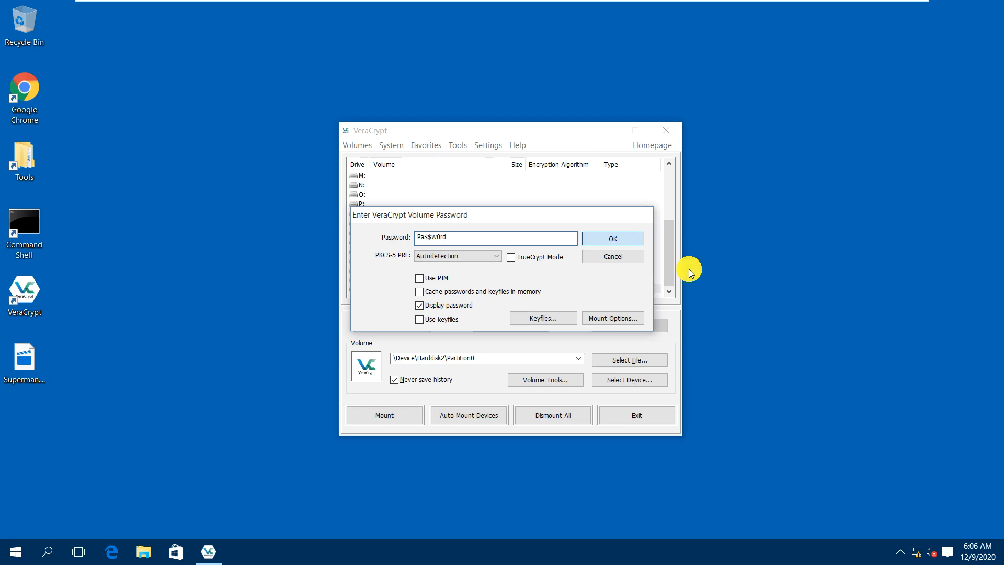
{"action": "key", "text": "Return"}
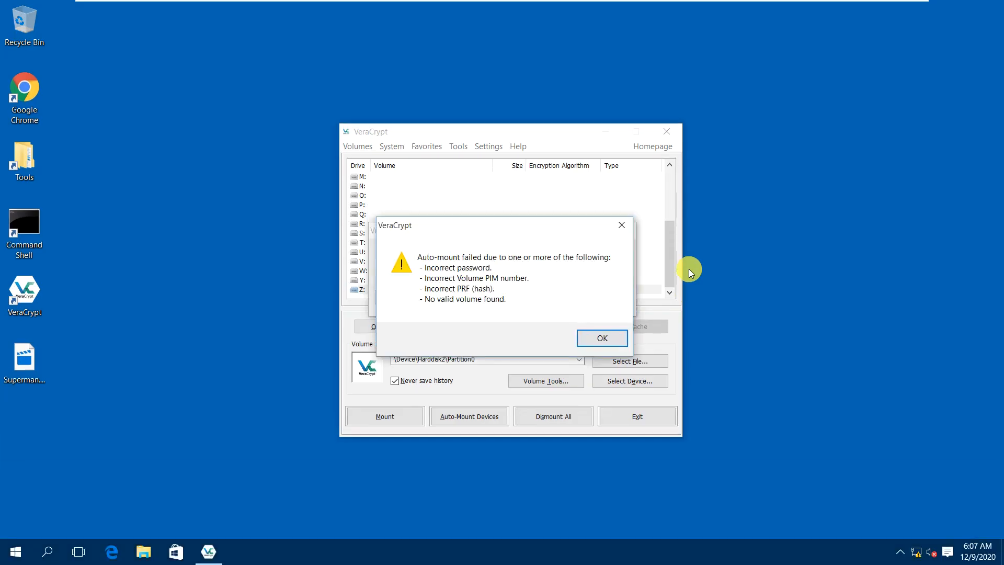
Dismiss the error, cancel the password prompt, close VeraCrypt, and exit the VM to Chrome's hidden-volume docs.
{"action": "left_click", "coordinate": [595, 346]}
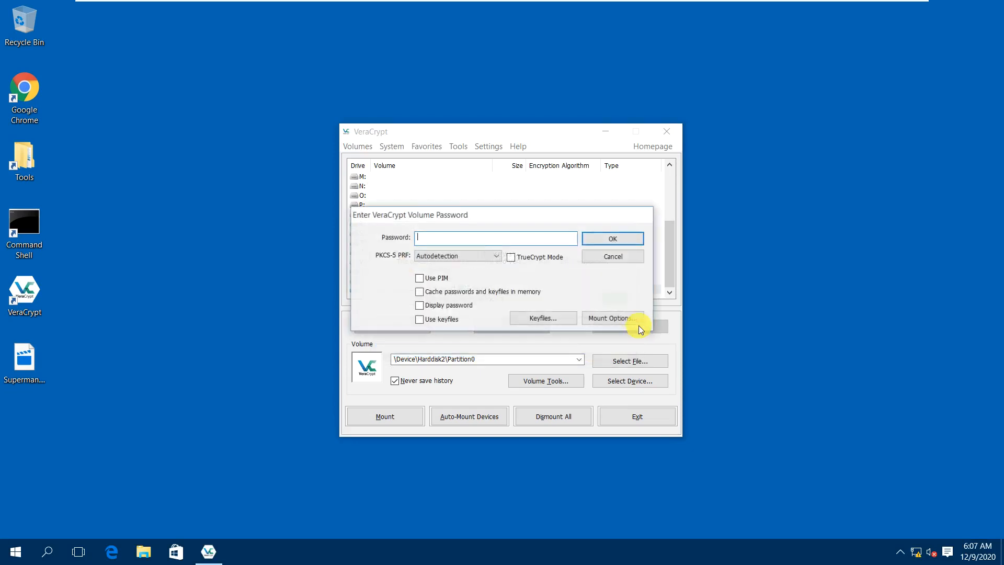
{"action": "left_click", "coordinate": [623, 258]}
{"action": "left_click", "coordinate": [666, 131]}
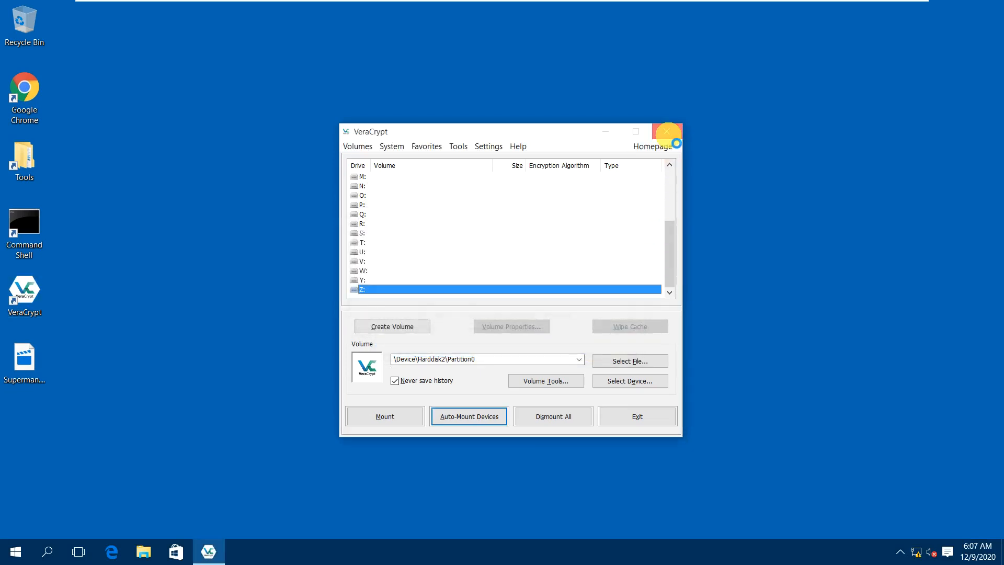
{"action": "left_click", "coordinate": [445, 157]}
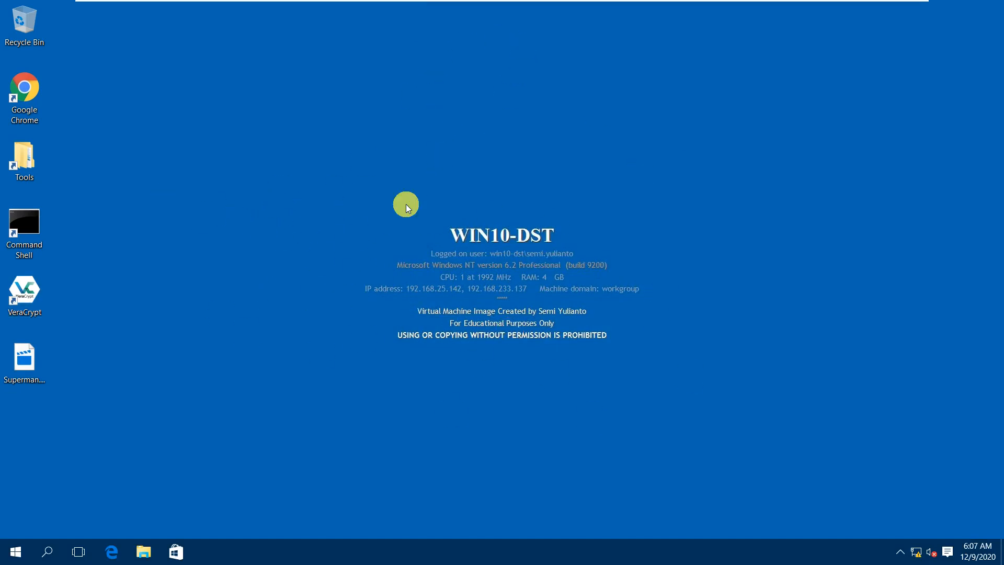
{"action": "mouse_move", "coordinate": [722, 2]}
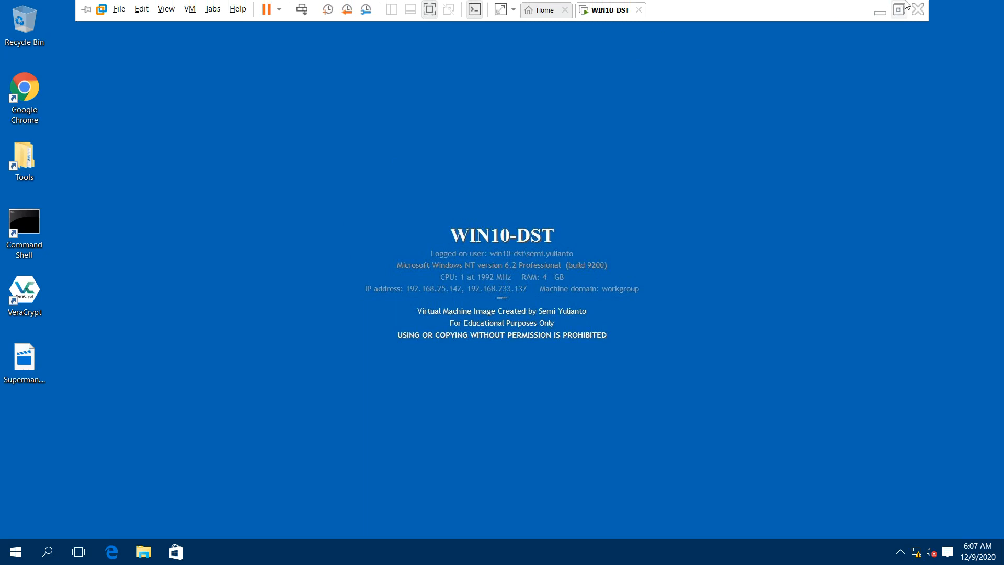
{"action": "left_click", "coordinate": [880, 12]}
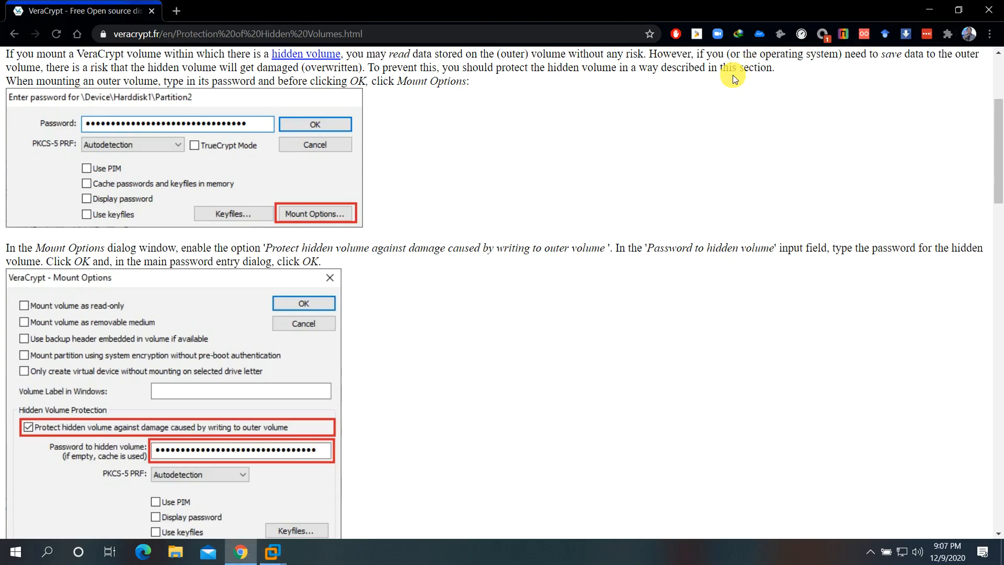